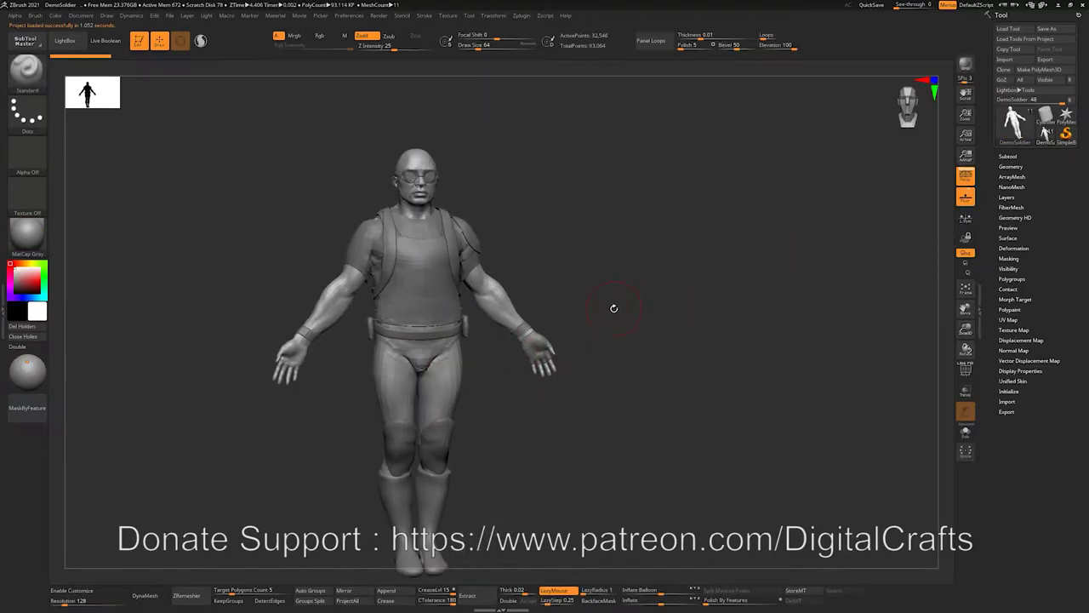
- Export the soldier's body as DemoSoldier.obj in OBJ format to the Desktop
left_click_drag(605, 309, 669, 276, "alt")
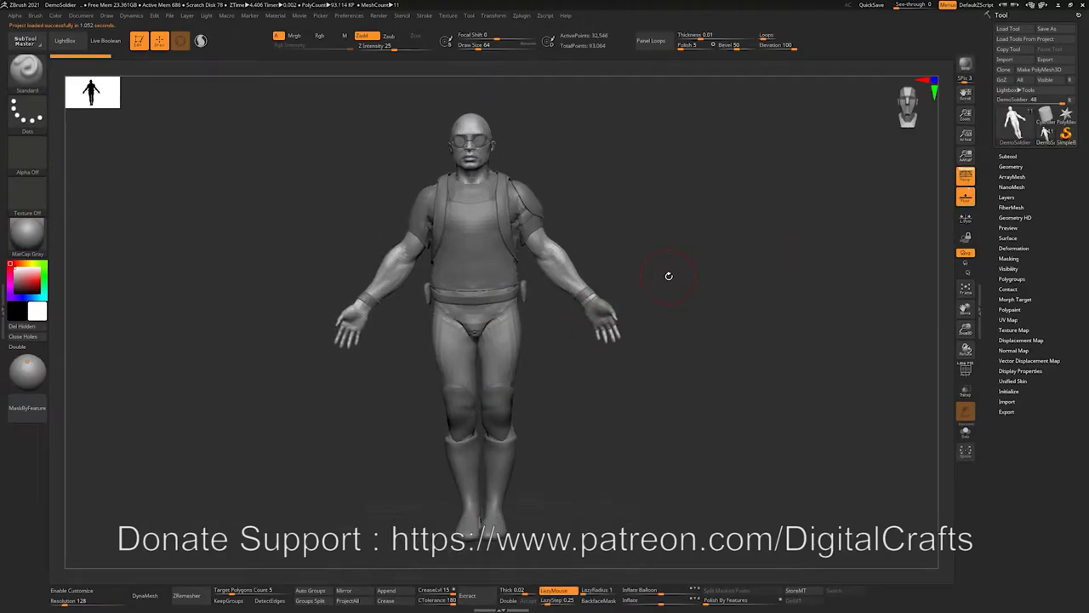
left_click_drag(663, 276, 684, 267)
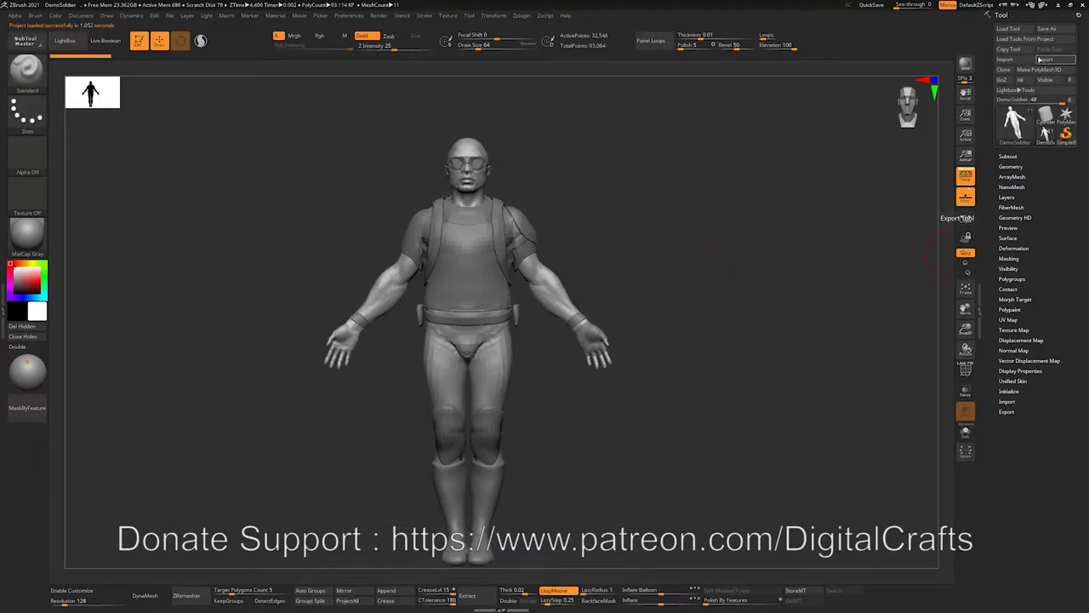
left_click_drag(771, 136, 788, 194, "alt")
left_click(1052, 62)
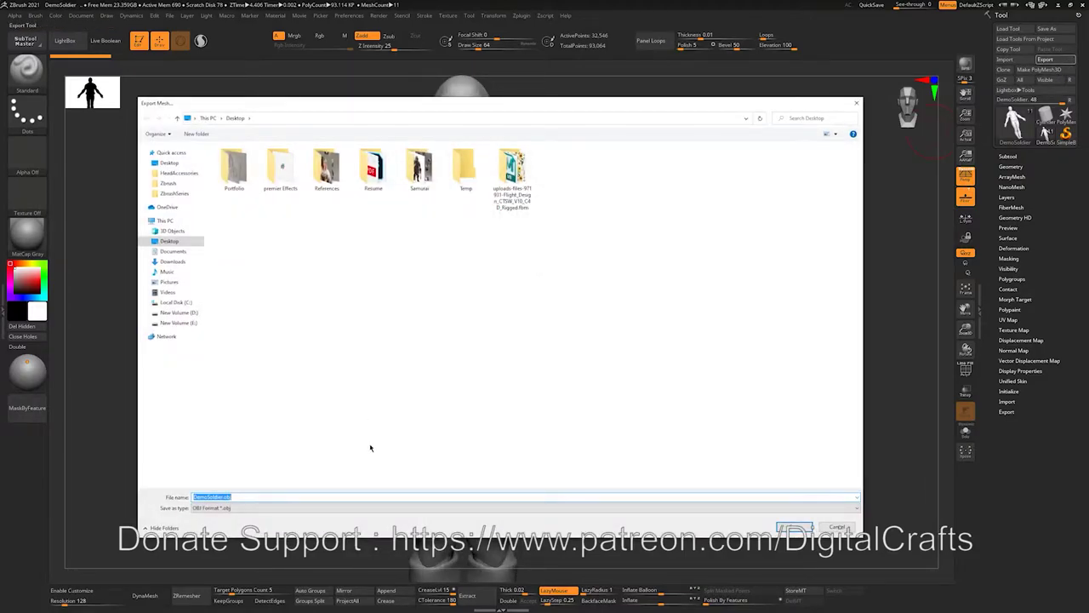
key("Return")
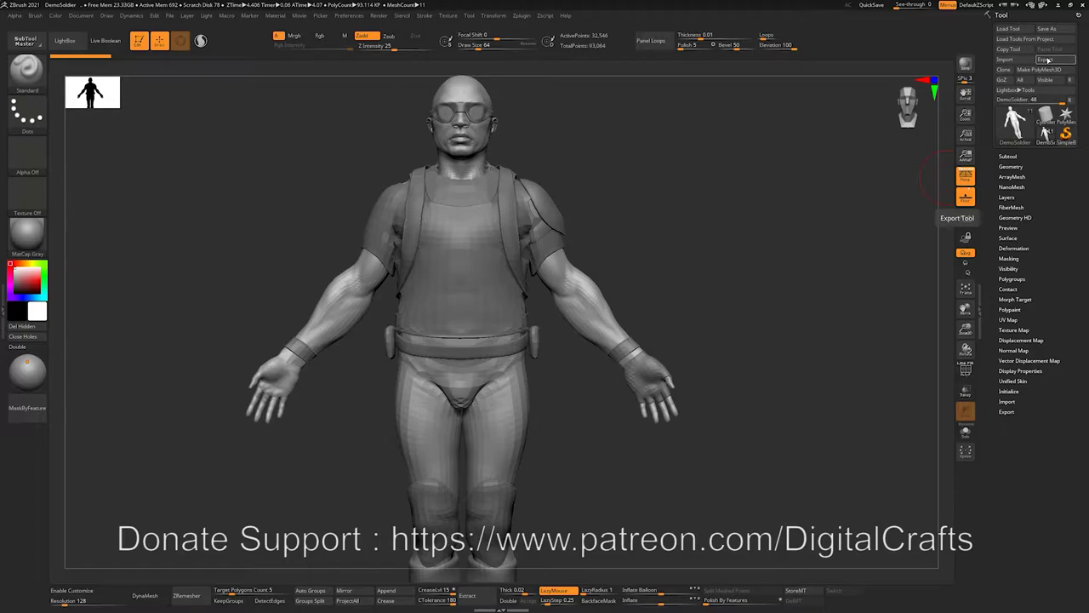
- Make the vest the active subtool and export it as vest.obj to the Desktop
left_click(480, 252, "alt")
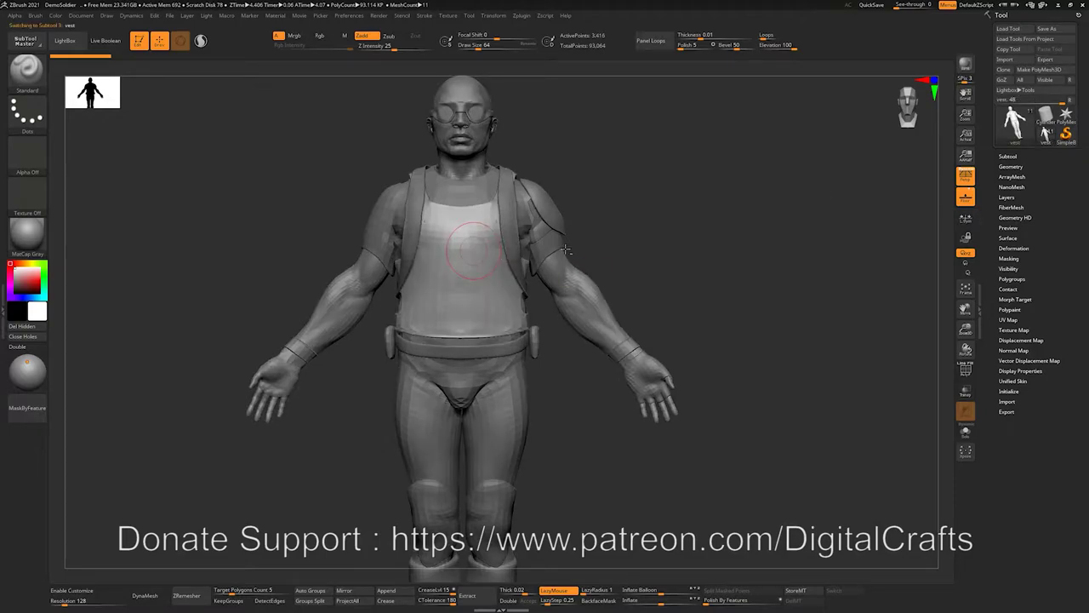
key("ctrl+shift+e")
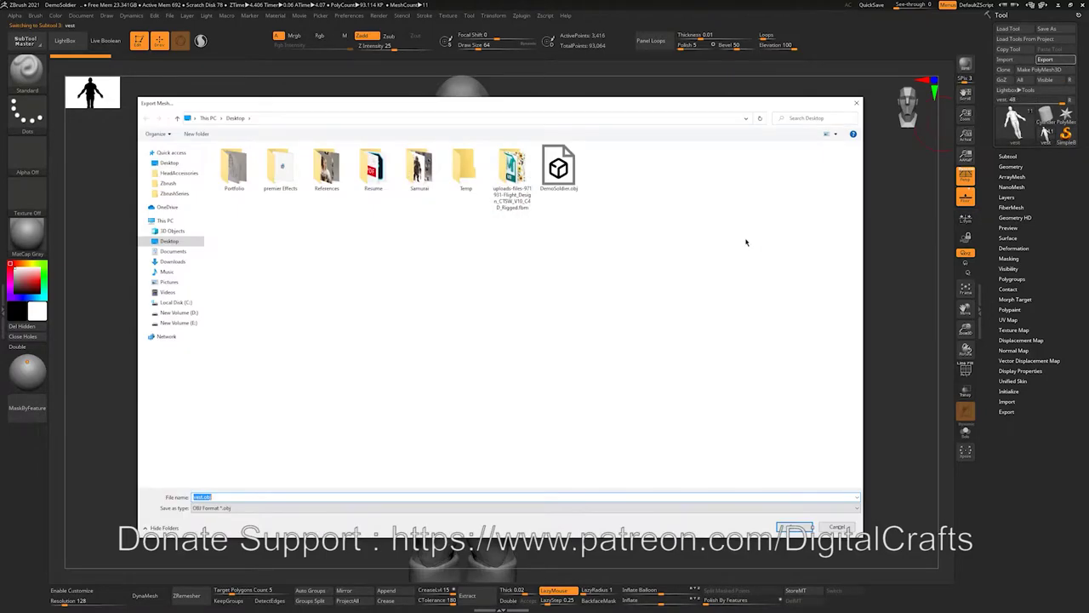
left_click(794, 527)
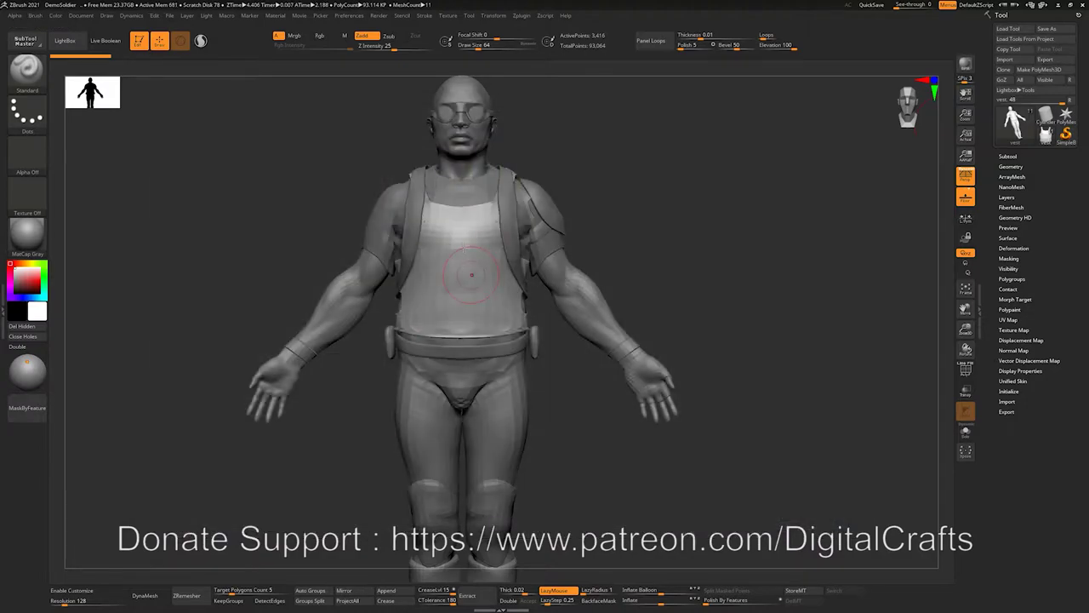
- Make the soldier's body the active subtool and open its export options
left_click_drag(821, 299, 776, 291)
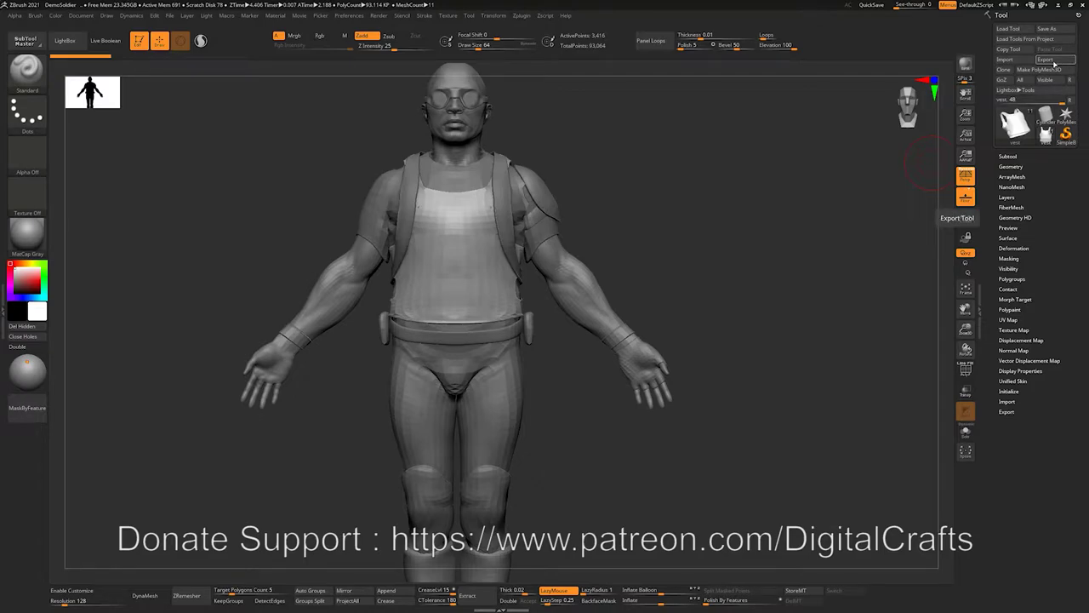
key("shift")
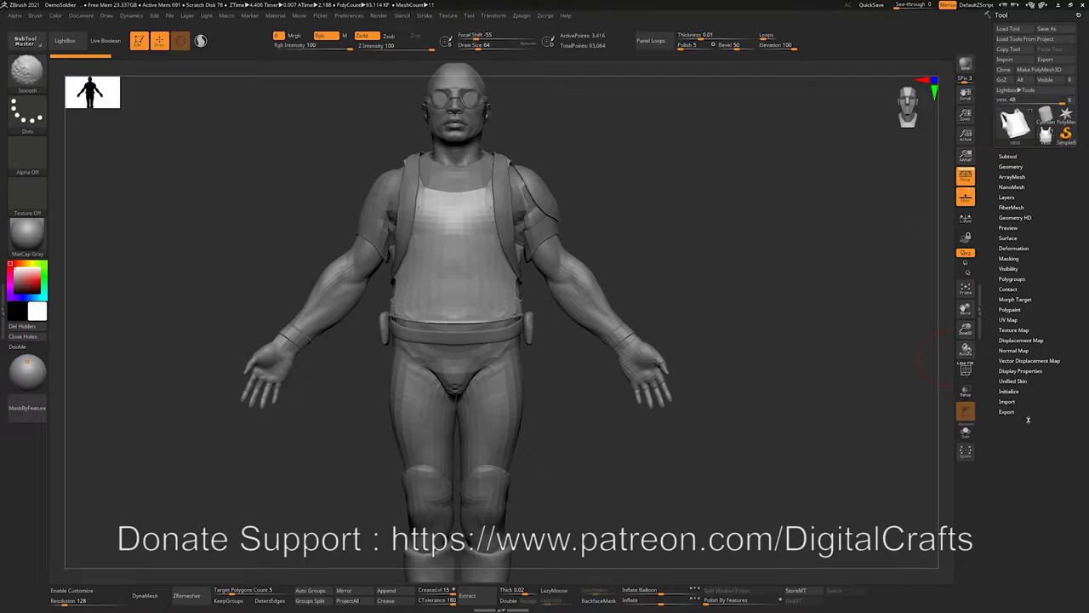
left_click(1013, 413)
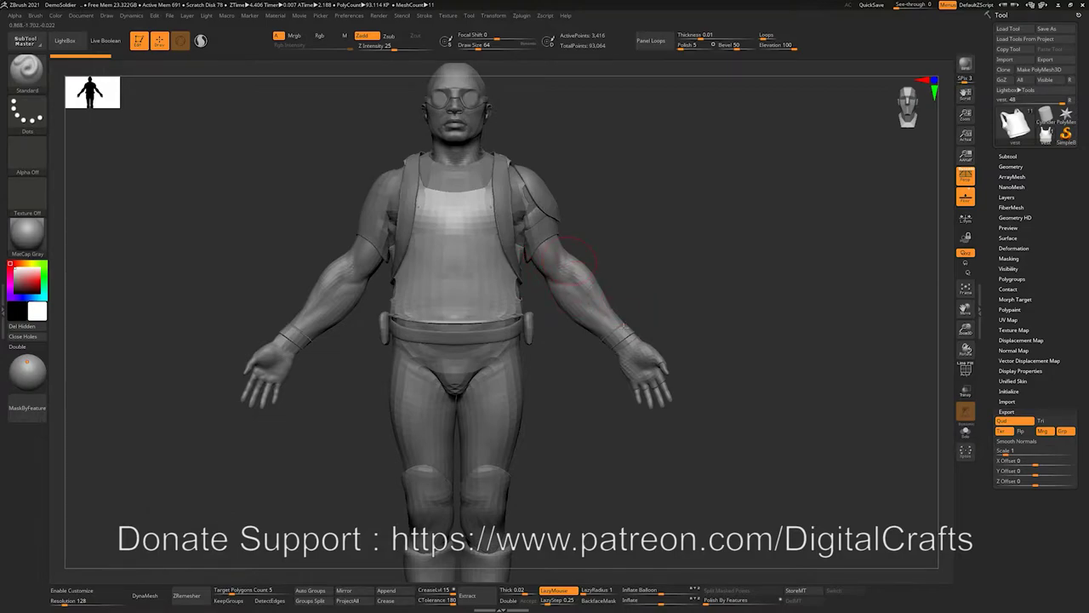
left_click(587, 320, "alt")
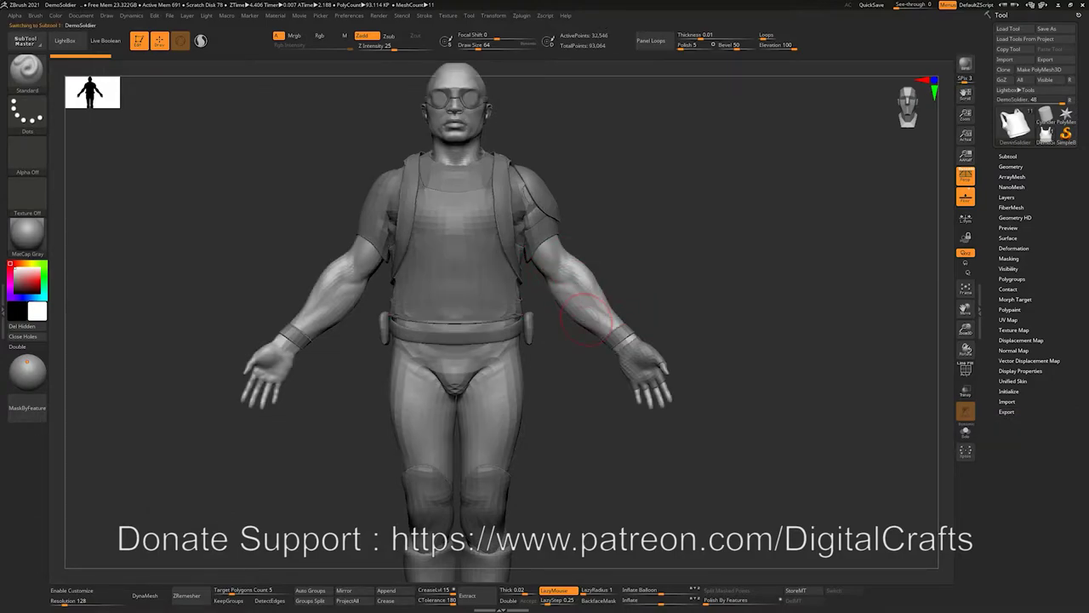
left_click(1008, 411)
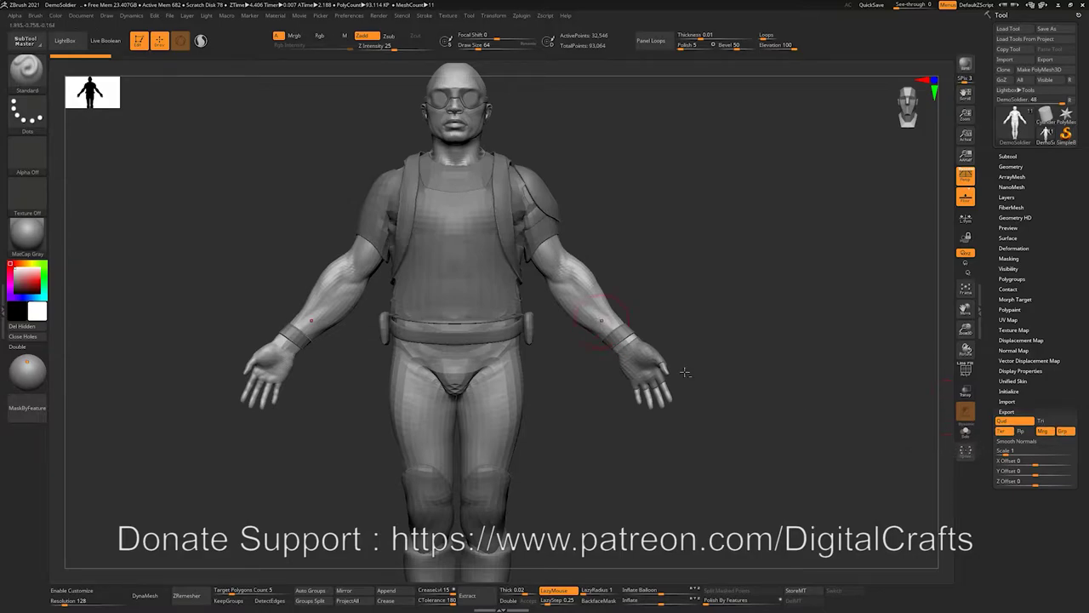
- Examine the body's polygroups using the wireframe display, switching it off again when finished
key("shift+f")
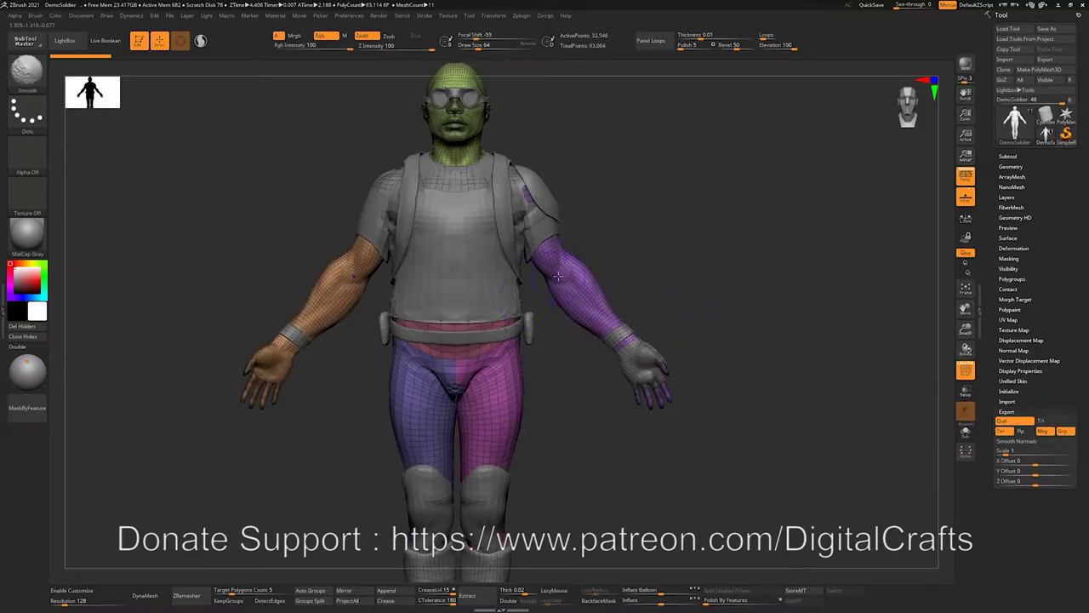
key("shift+f")
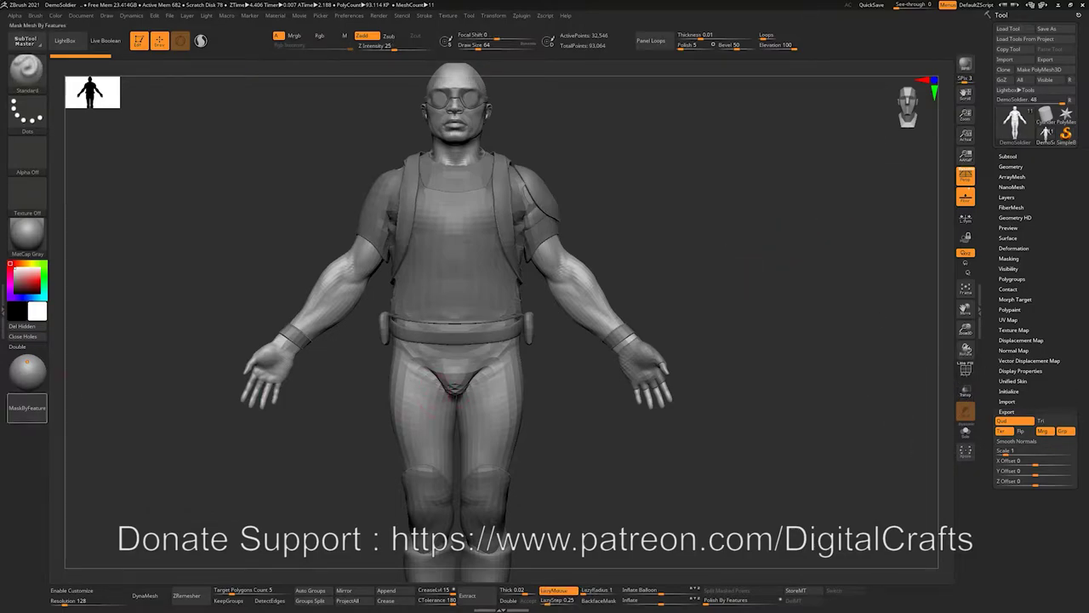
key("alt+Tab")
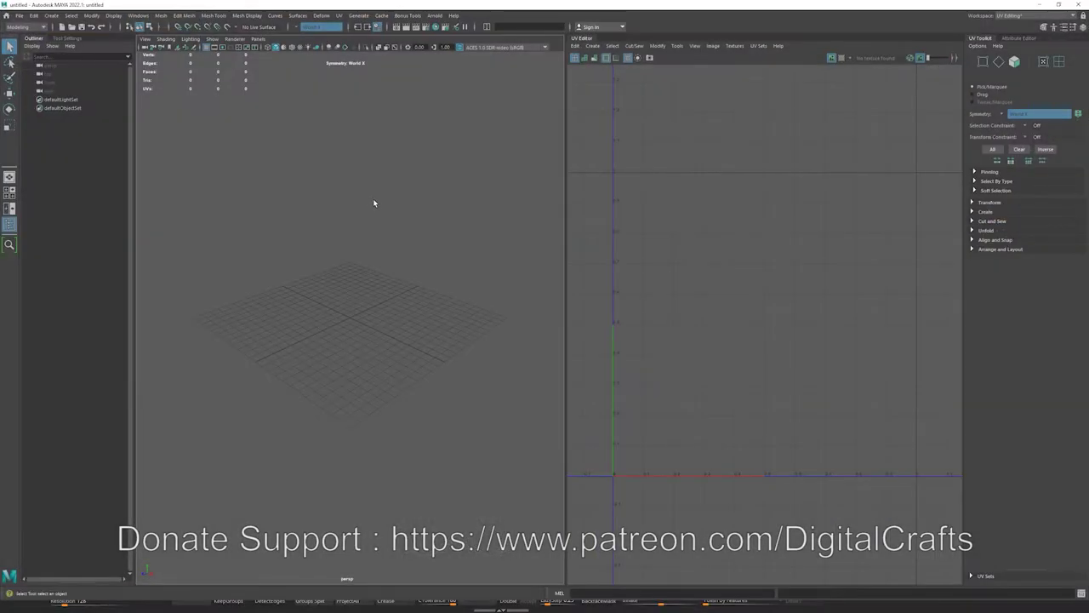
left_click(18, 16)
left_click(51, 111)
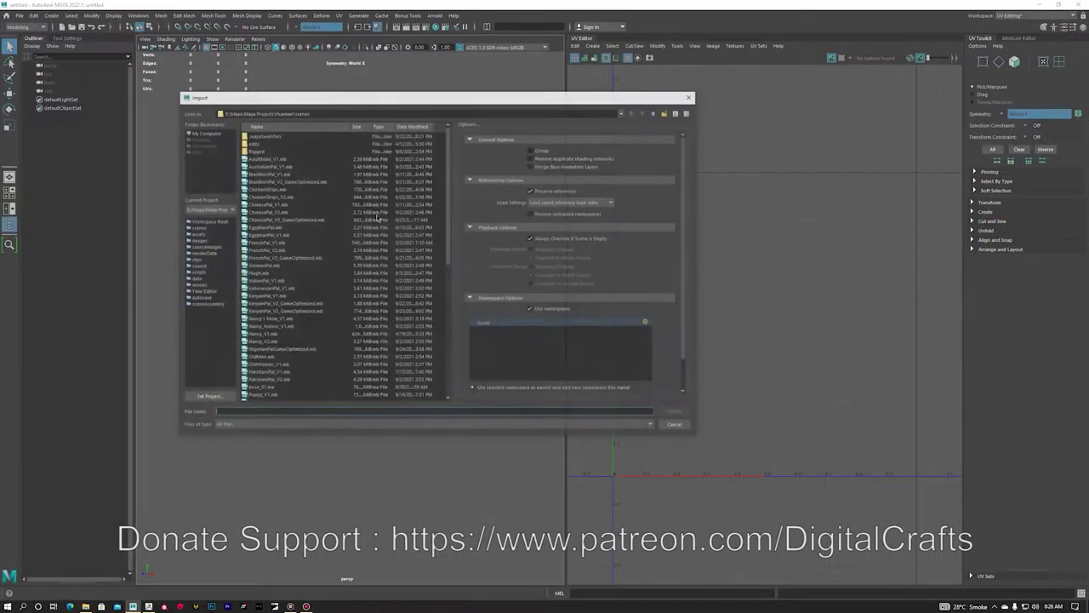
left_click(675, 426)
- Import DemoSoldier.obj from the Desktop folder into the Maya scene and put the file window away
left_click(85, 606)
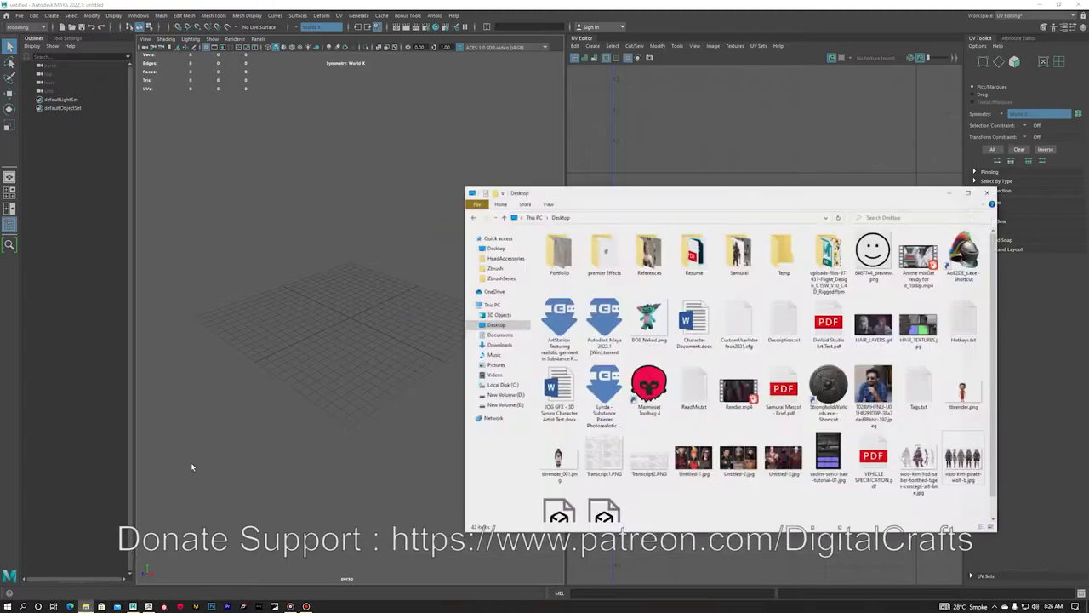
scroll(579, 349, "down", 1)
scroll(765, 323, "up", 1)
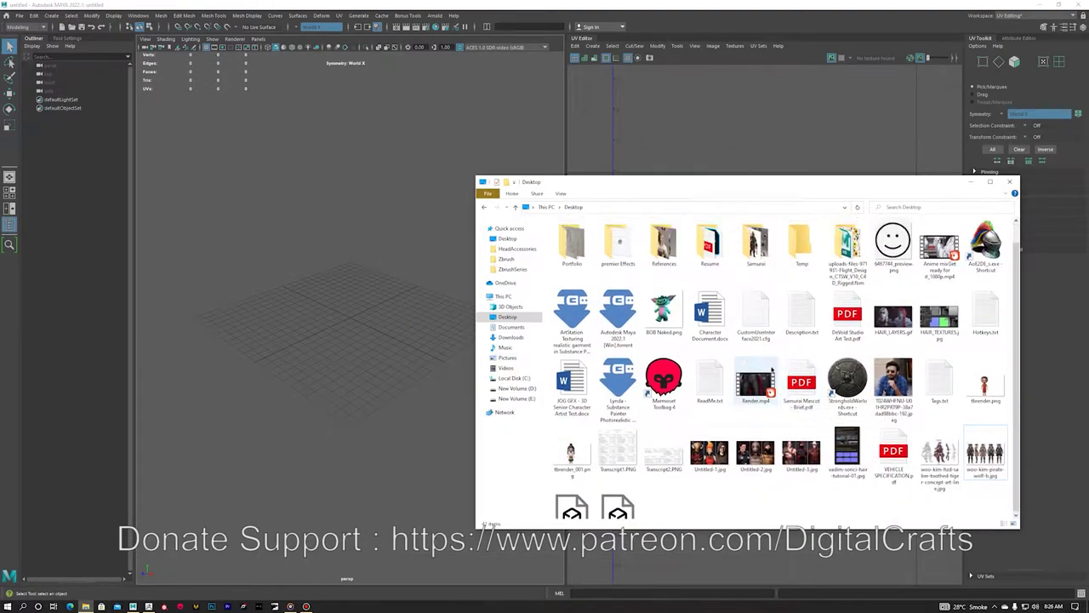
left_click(799, 315)
scroll(800, 315, "down", 1)
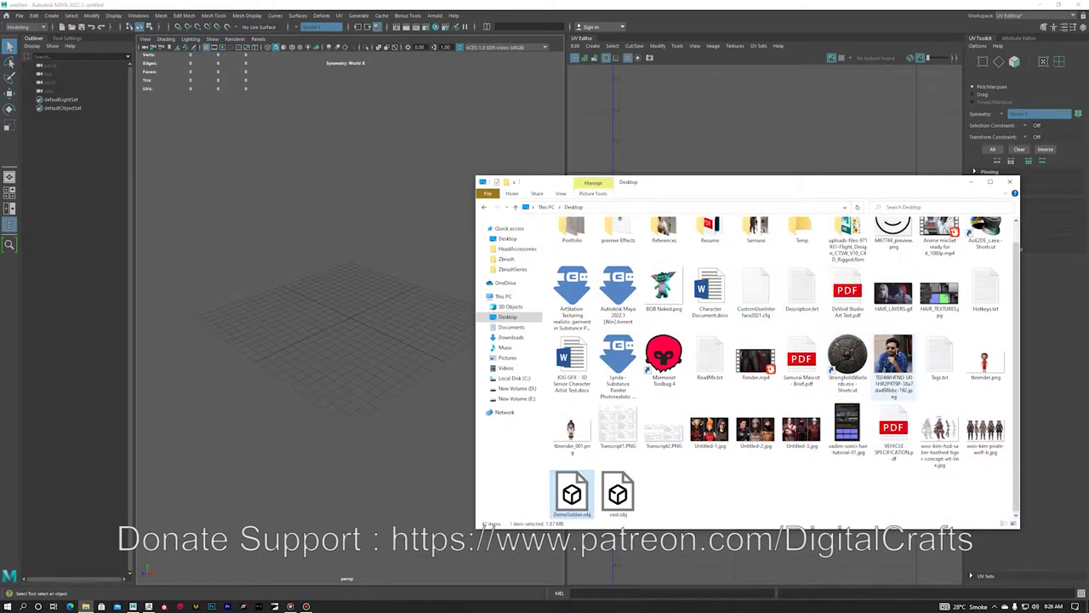
left_click_drag(572, 493, 436, 408)
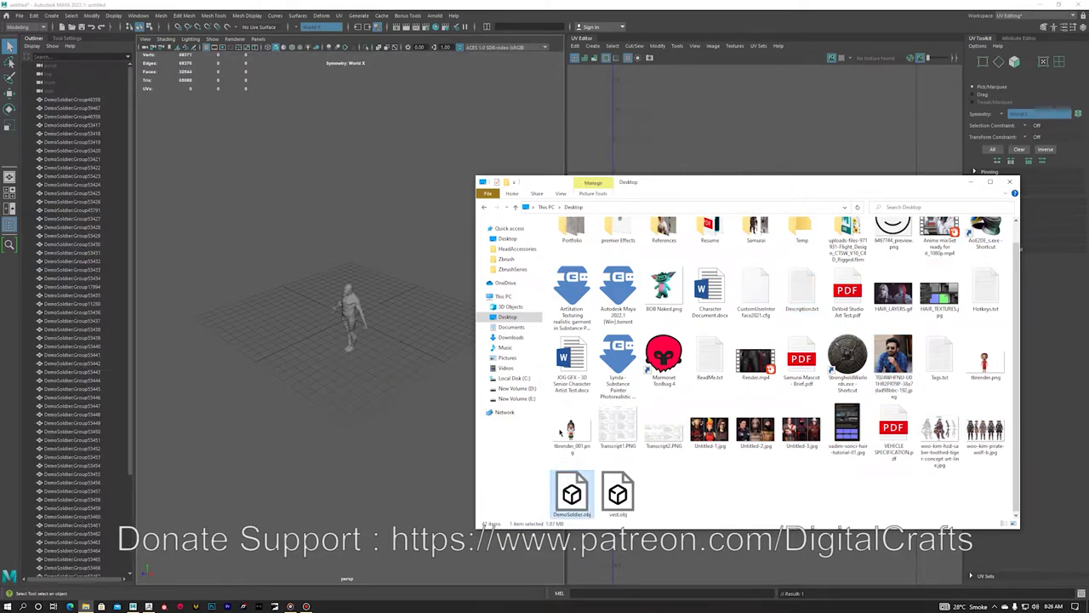
left_click(971, 182)
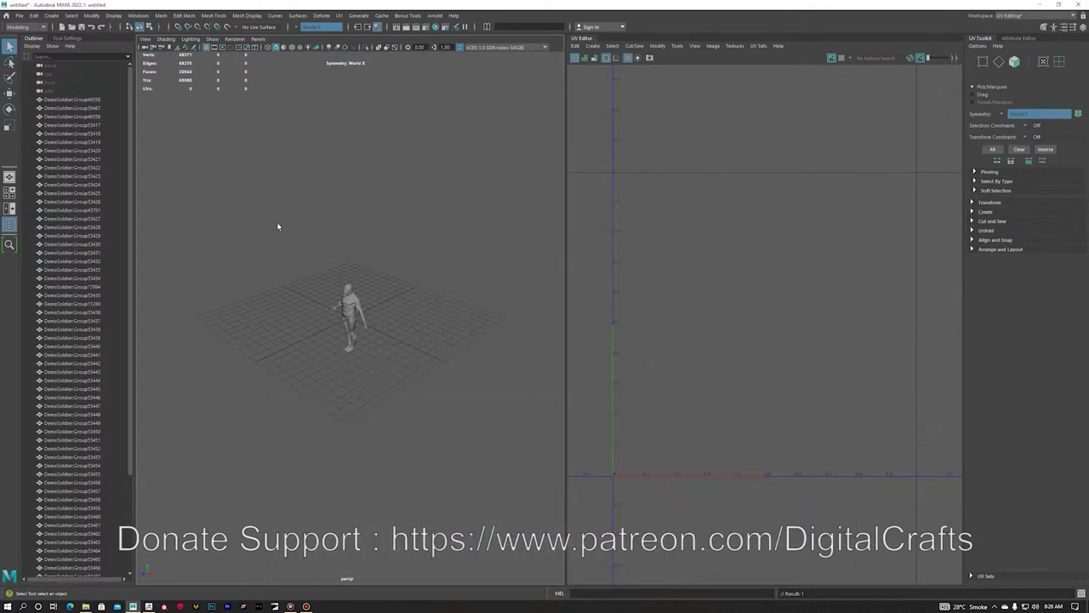
- Select pieces of both thighs on the imported body to examine how the mesh is divided
left_click_drag(278, 223, 442, 372)
left_click_drag(364, 327, 407, 328, "alt")
right_click_drag(358, 344, 404, 375, "alt")
middle_click_drag(401, 376, 385, 326, "alt")
left_click(385, 326)
left_click_drag(315, 355, 317, 371, "alt")
left_click(375, 291, "shift")
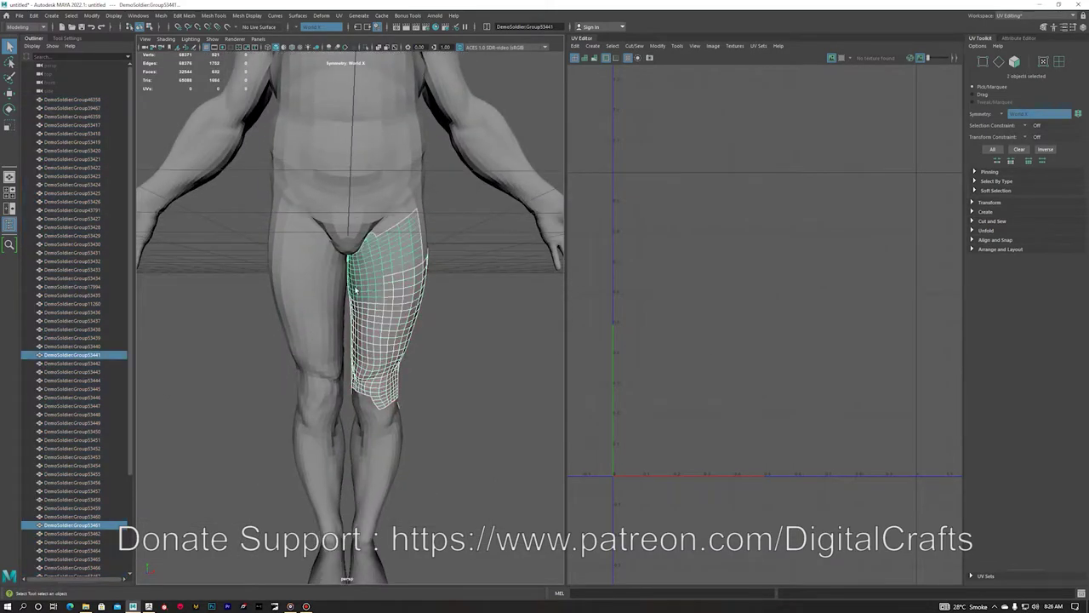
left_click(310, 291, "shift")
left_click(332, 265, "shift")
middle_click_drag(345, 331, 328, 244, "alt")
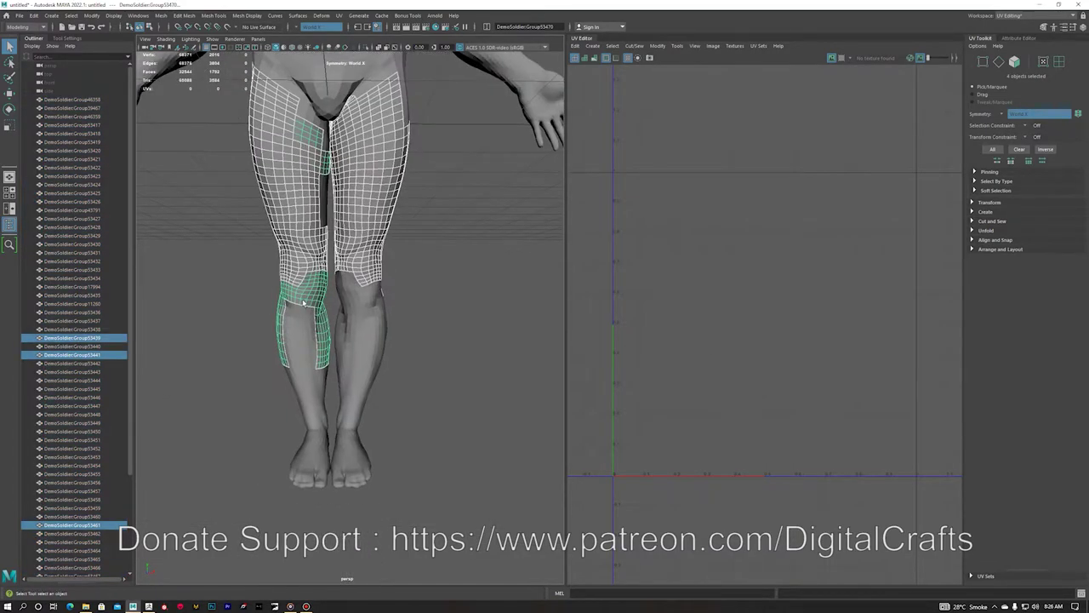
- Select the knee, shin and foot pieces of one leg to examine how they are separated
left_click(304, 301)
left_click(304, 343)
left_click_drag(234, 315, 321, 365)
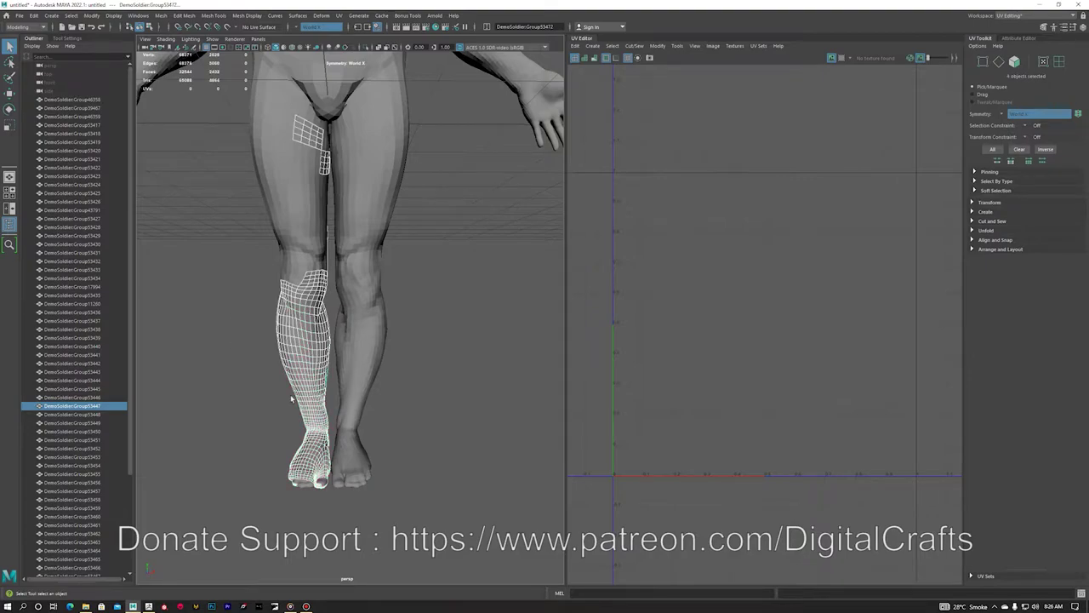
left_click_drag(282, 460, 326, 503)
scroll(334, 368, "down", 5)
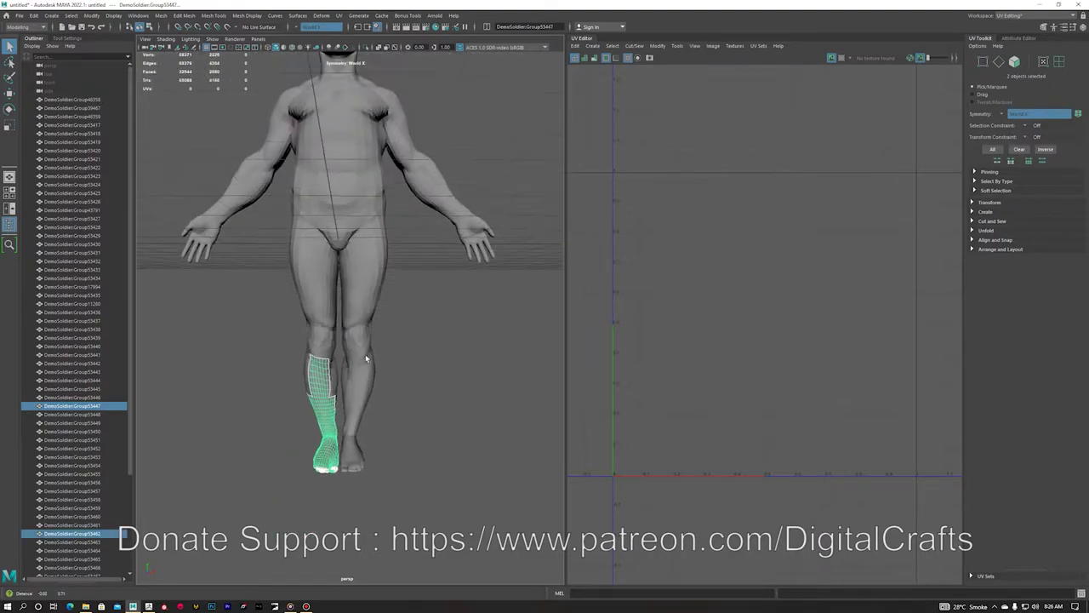
- Select the pieces of the imported body together and delete them
left_click_drag(387, 327, 383, 364, "alt")
left_click_drag(251, 137, 515, 511)
middle_click_drag(380, 299, 378, 386, "alt")
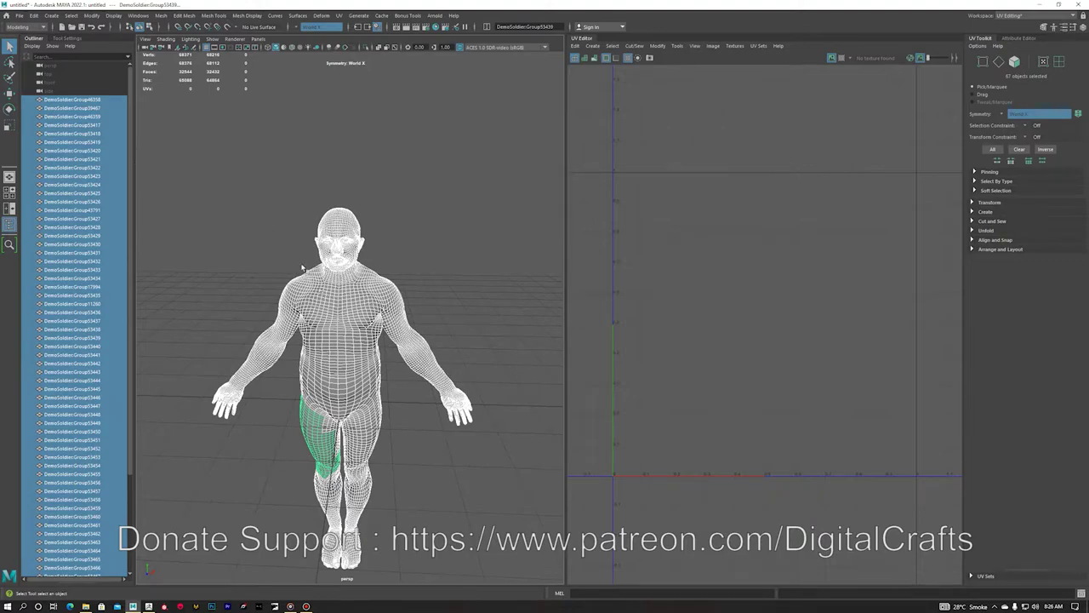
key("Delete")
- Switch to ZBrush, turn off the Grp export option for the body and export it again, overwriting DemoSoldier.obj
left_click(149, 607)
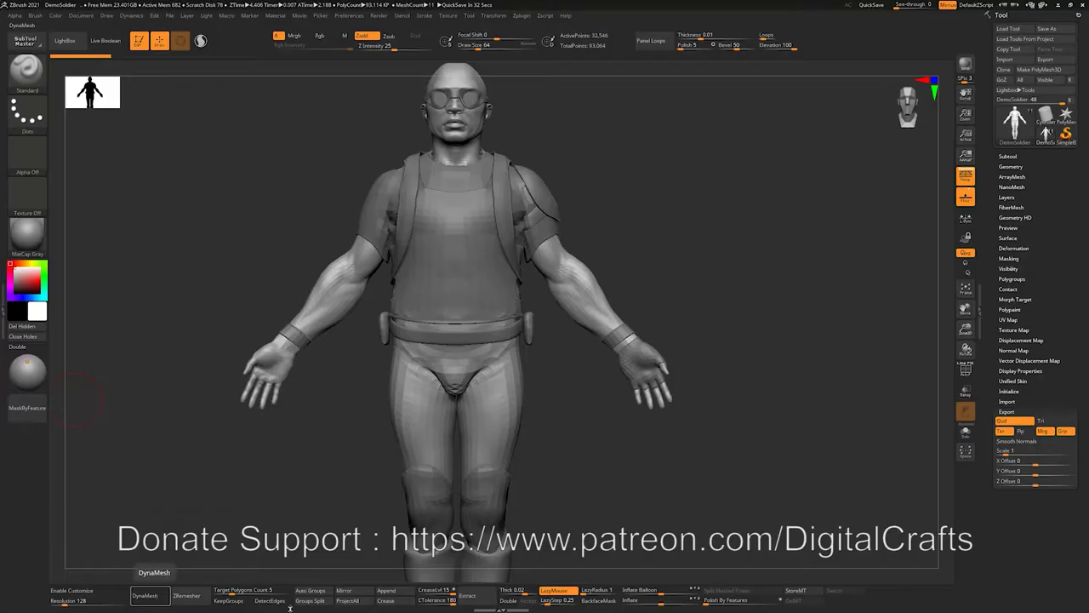
left_click(1062, 432)
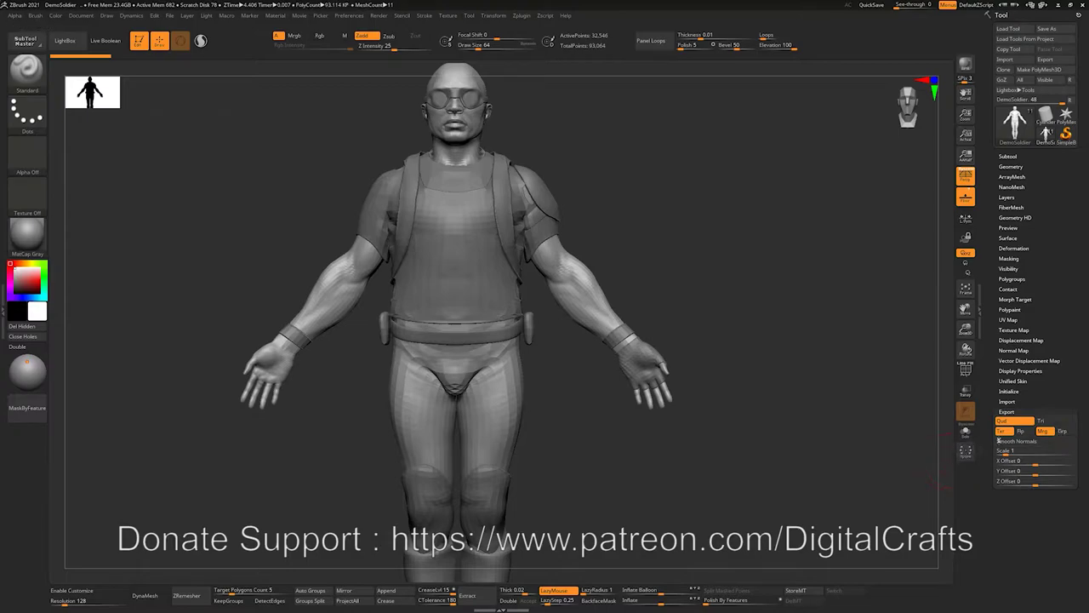
left_click(1045, 59)
double_click(544, 169)
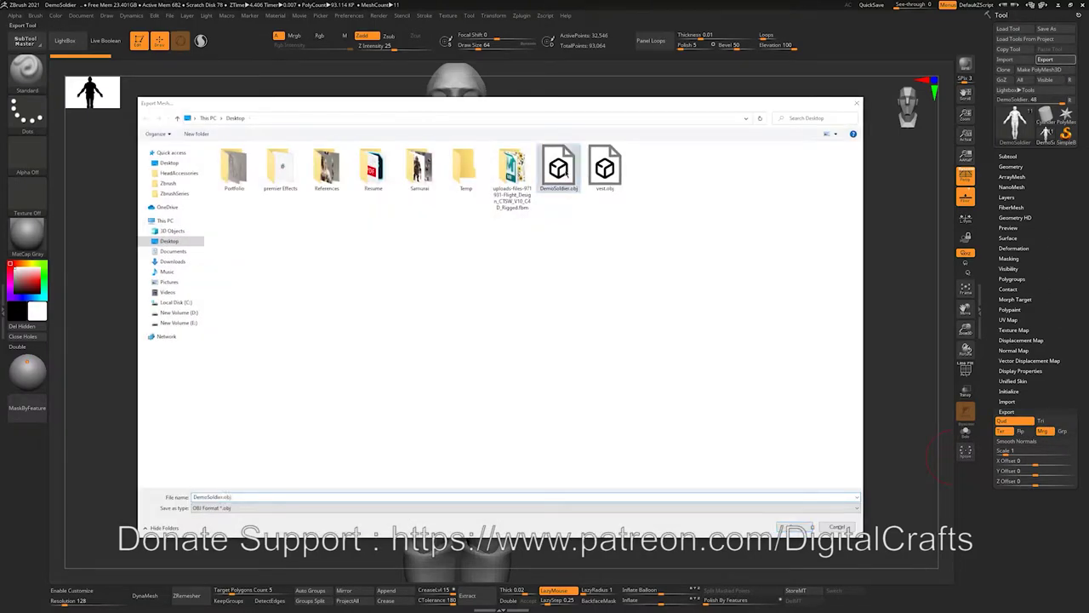
left_click(564, 304)
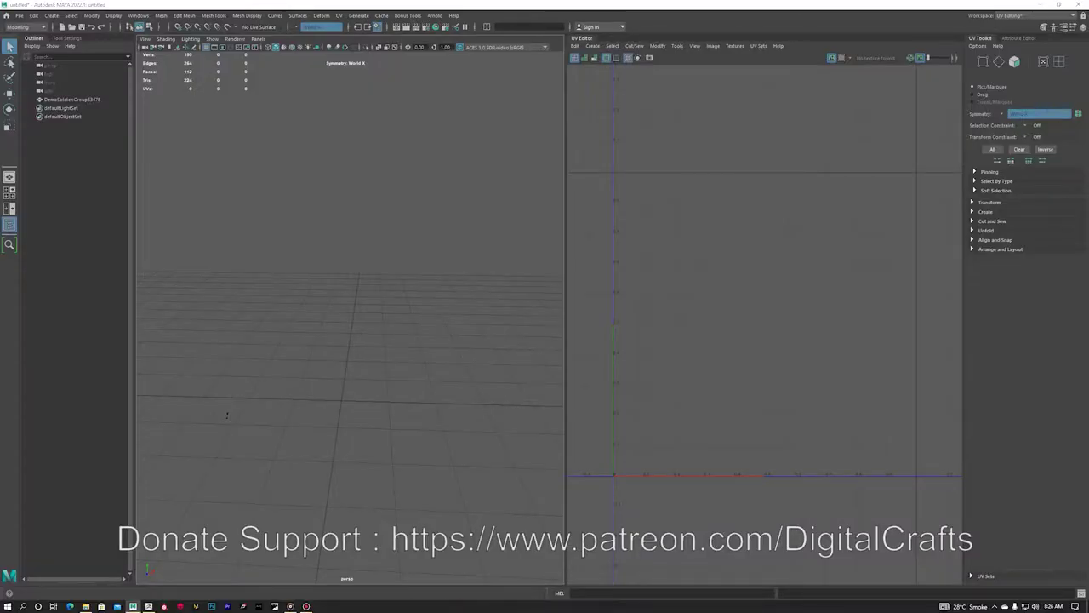
- Switch to Maya, import the re-exported DemoSoldier.obj from the Desktop and select the whole body mesh
key("super+e")
left_click_drag(619, 496, 367, 334)
left_click_drag(217, 180, 409, 423)
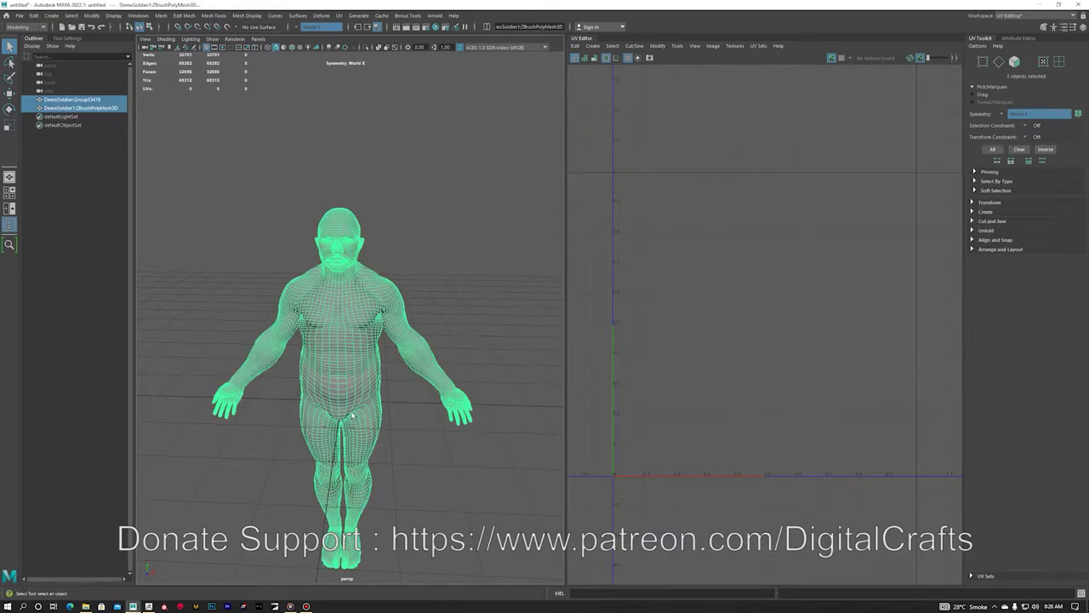
scroll(353, 414, "up", 5)
left_click_drag(374, 375, 333, 406, "alt")
scroll(333, 407, "down", 3)
left_click(332, 407)
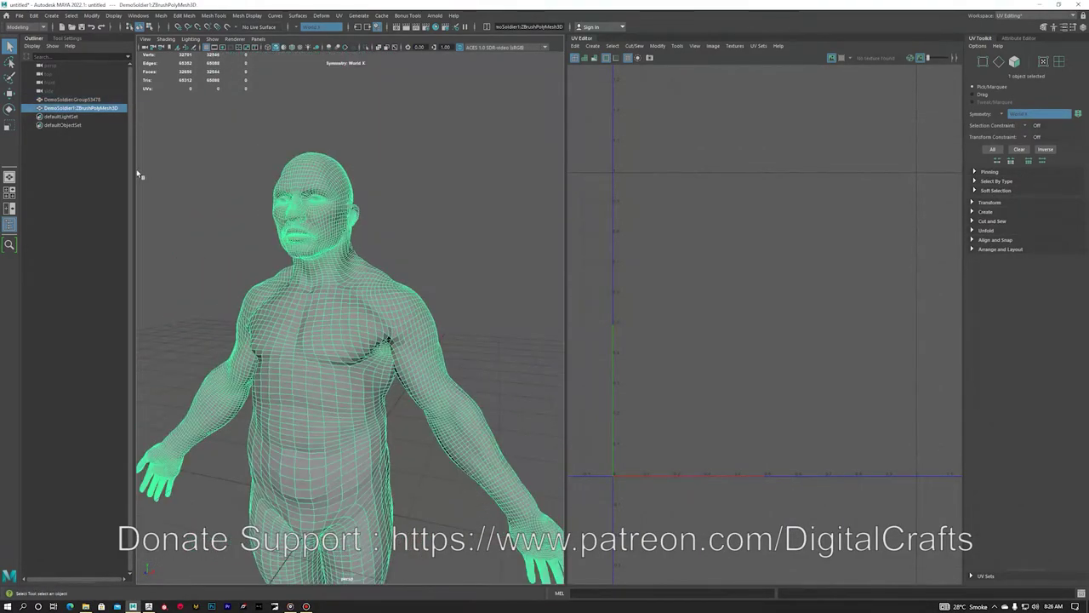
- Delete the leftover fingertip piece DemoSoldier:Group53478 from the first import, and select the body mesh
left_click(86, 101)
key("f")
left_click_drag(357, 372, 371, 291, "alt")
left_click(371, 292)
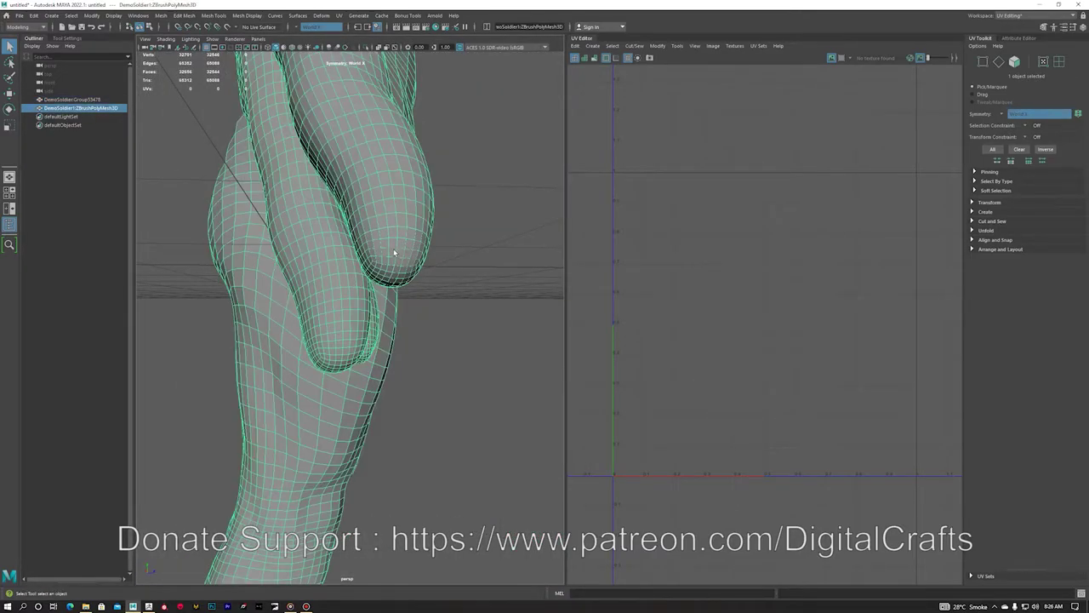
left_click(81, 100)
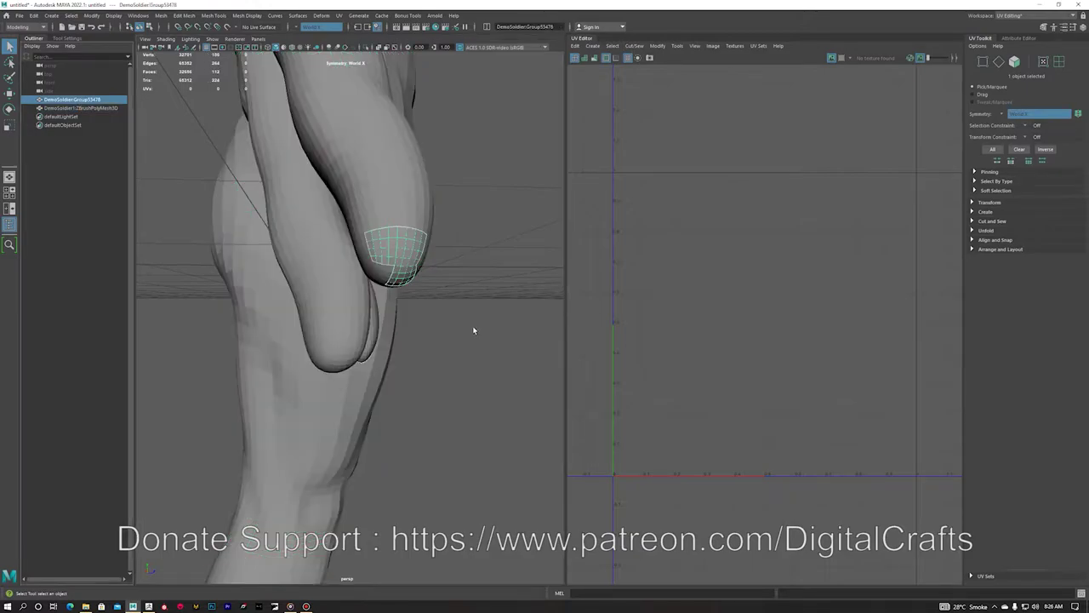
key("Delete")
left_click(381, 213)
left_click_drag(438, 271, 275, 238, "alt")
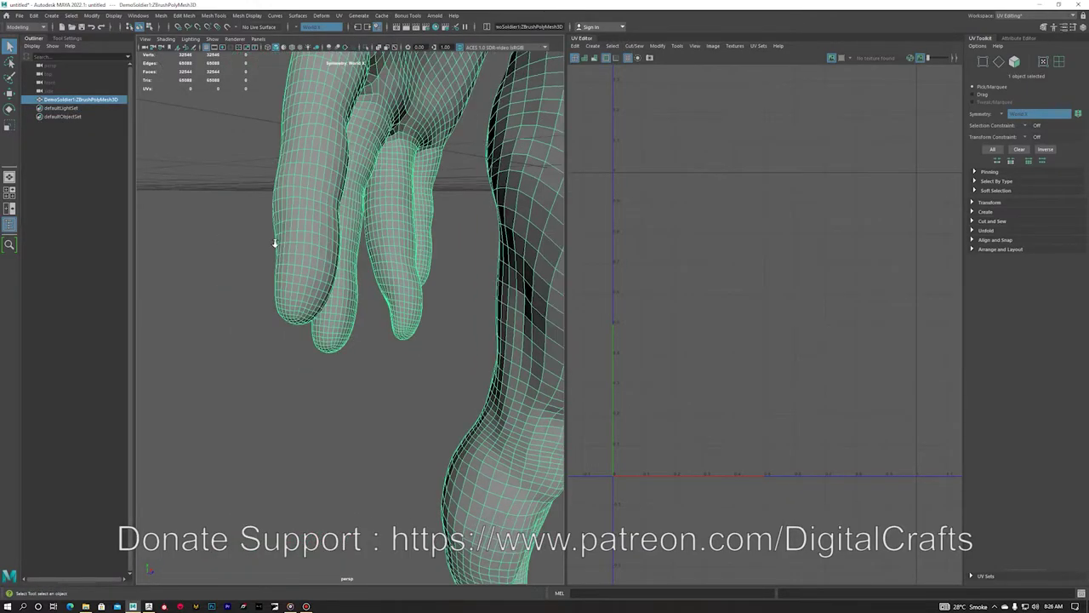
- Try to pull the body's chest vertices outward symmetrically with soft selection, and undo the move
scroll(275, 238, "down", 10)
middle_click_drag(275, 238, 202, 296, "alt")
left_click_drag(203, 296, 295, 249, "alt")
left_click(296, 249)
scroll(326, 262, "up", 4)
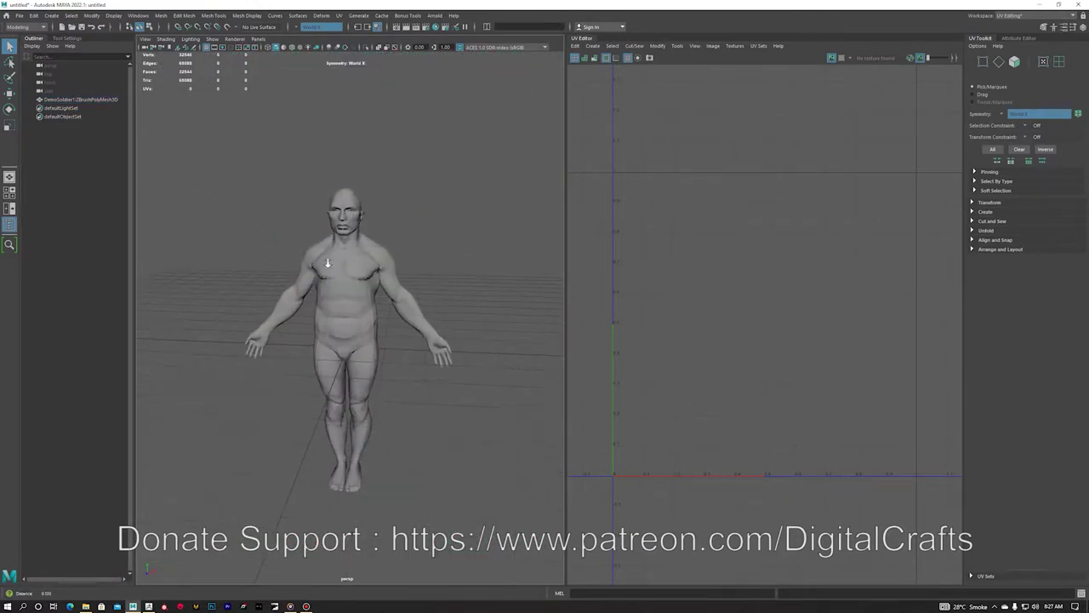
left_click(340, 274)
scroll(355, 287, "up", 4)
right_click_drag(355, 288, 372, 301, "alt")
right_click_drag(375, 242, 340, 242)
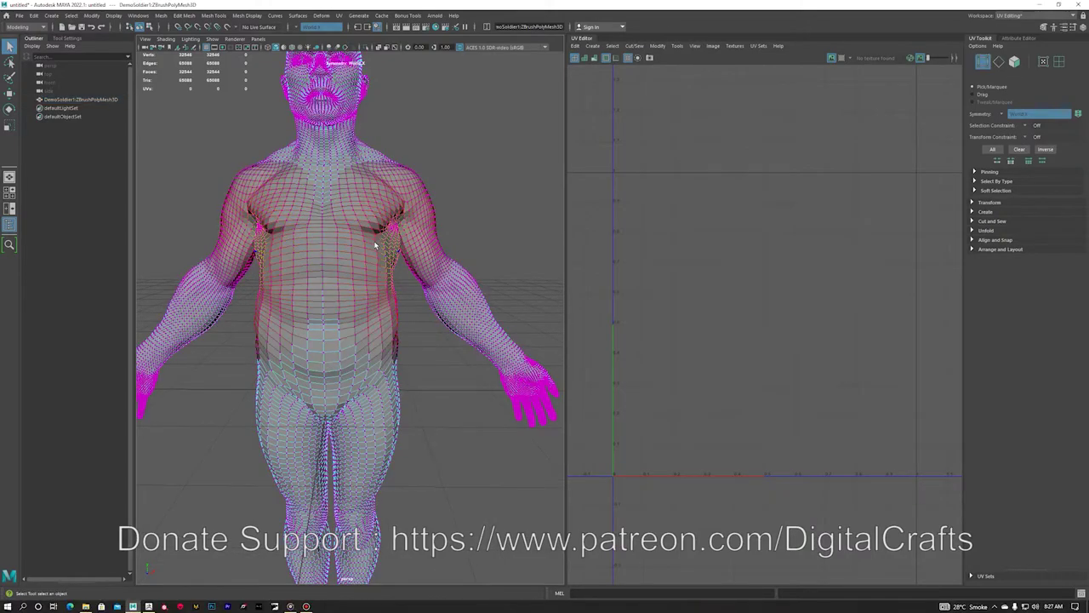
left_click(375, 239)
key("w")
left_click_drag(419, 226, 472, 228)
key("q")
key("ctrl+z")
- Move the body's upper chest vertices slightly downward with symmetric soft selection, and return to object mode
key("w")
left_click_drag(380, 187, 378, 206)
key("q")
right_click_drag(333, 235, 467, 179)
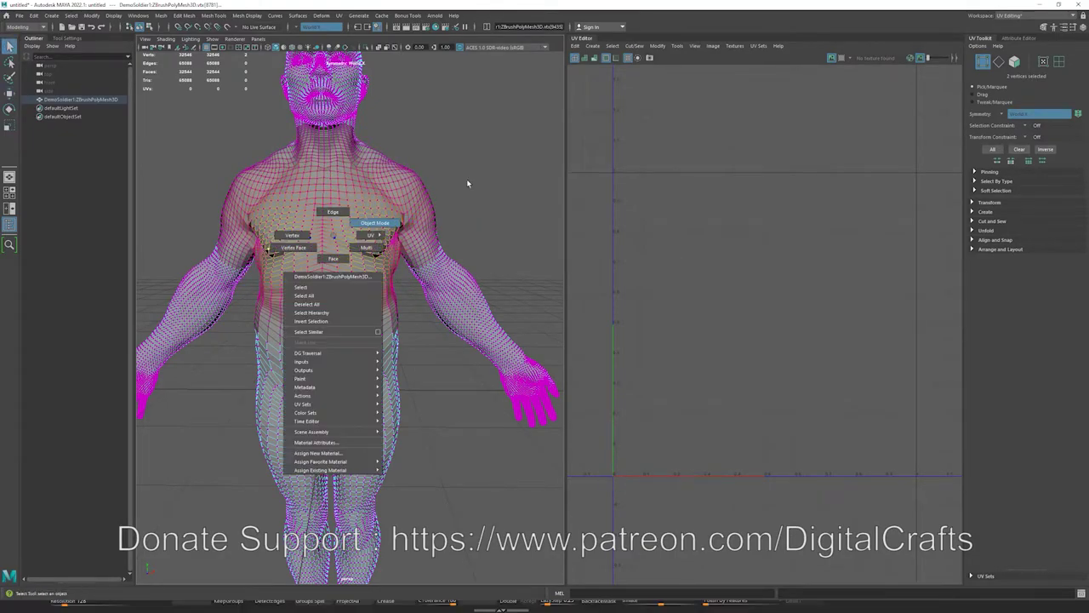
- Raise both forearms and hands outward by moving arm faces with symmetric soft selection, and return the body to object mode
left_click(482, 262)
right_click_drag(483, 264, 374, 270, "alt")
mouse_move(357, 275)
left_mouse_down("alt")
mouse_move(372, 274)
mouse_move(339, 283)
left_mouse_up("alt")
left_click(444, 285)
mouse_move(444, 284)
right_mouse_down()
mouse_move(422, 283)
mouse_move(454, 303)
right_mouse_up()
left_click(427, 270)
key("w")
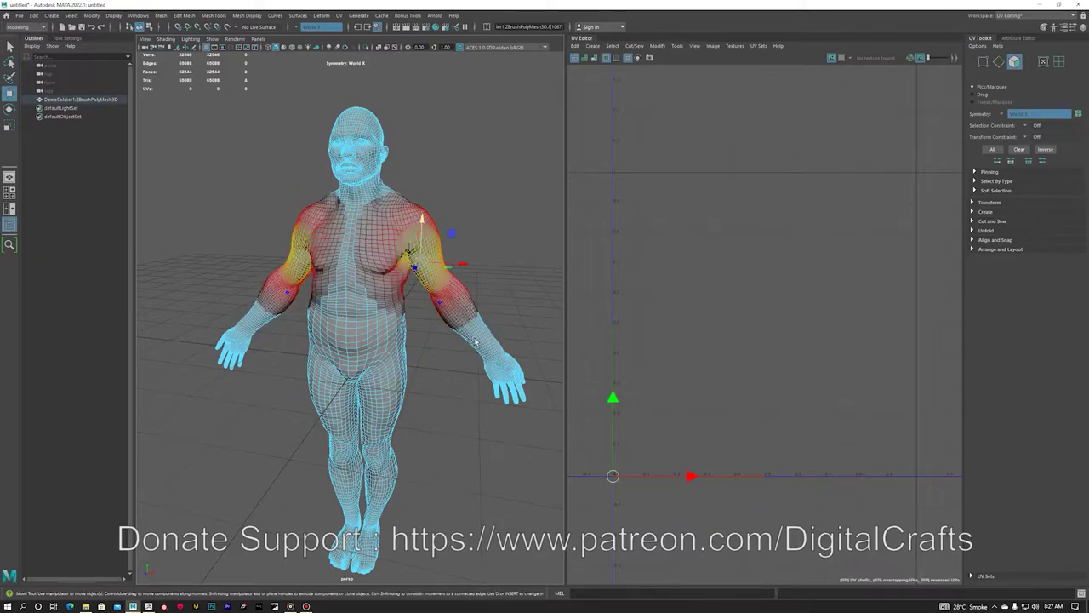
left_click(446, 300)
left_click(491, 354)
key("b")
left_click_drag(484, 338, 551, 298)
right_click_drag(447, 297, 502, 262)
key("q")
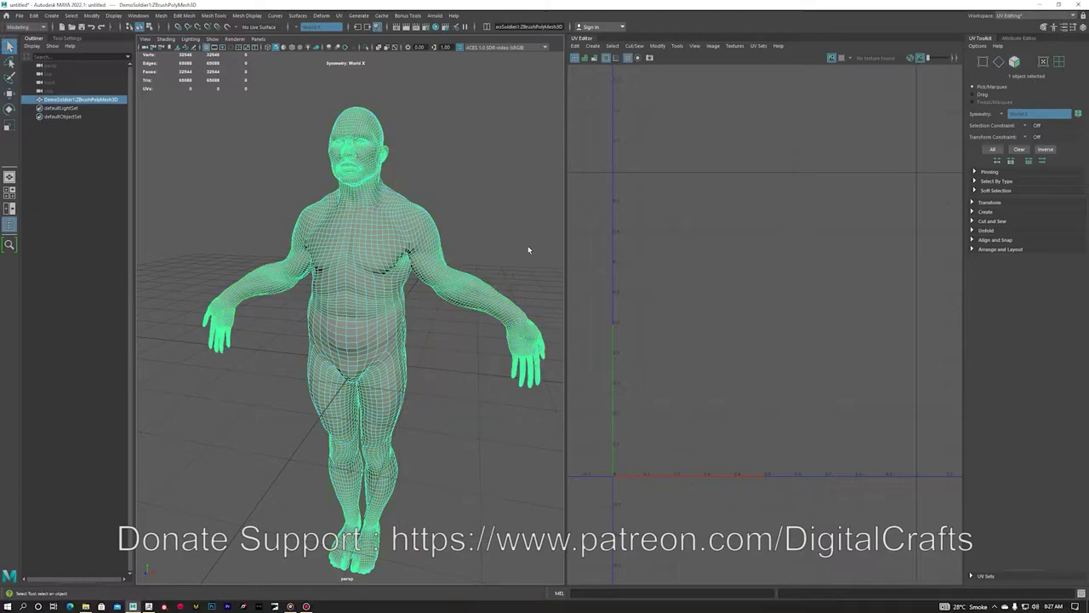
- Export the selected body as an OBJ to the Desktop, overwriting DemoSoldier.obj
left_click(528, 245)
scroll(340, 272, "down", 5)
left_click_drag(232, 171, 424, 341)
left_click(425, 341)
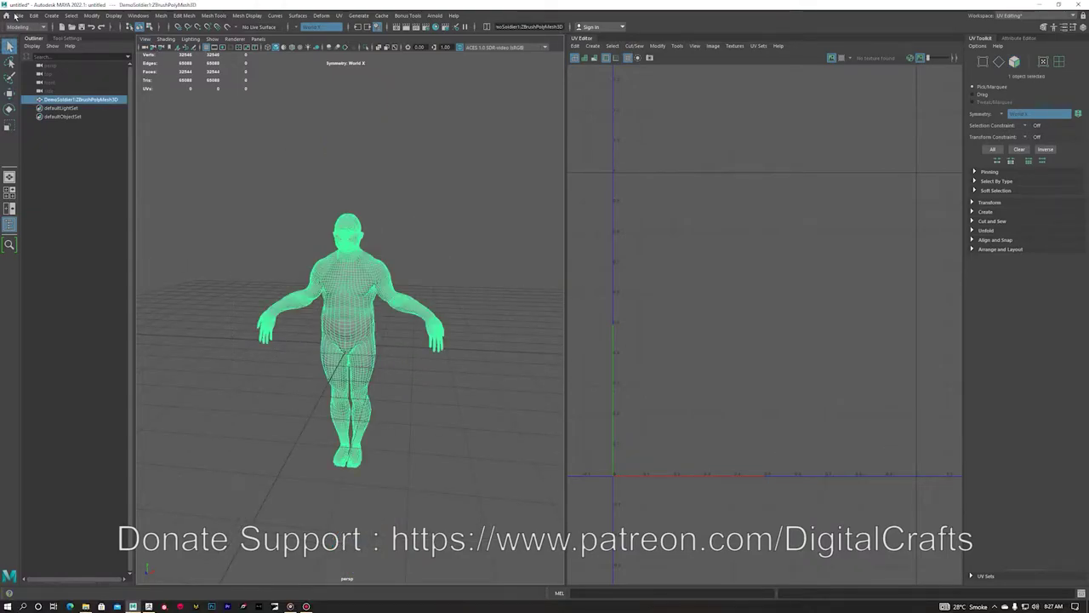
left_click(16, 16)
left_click(52, 129)
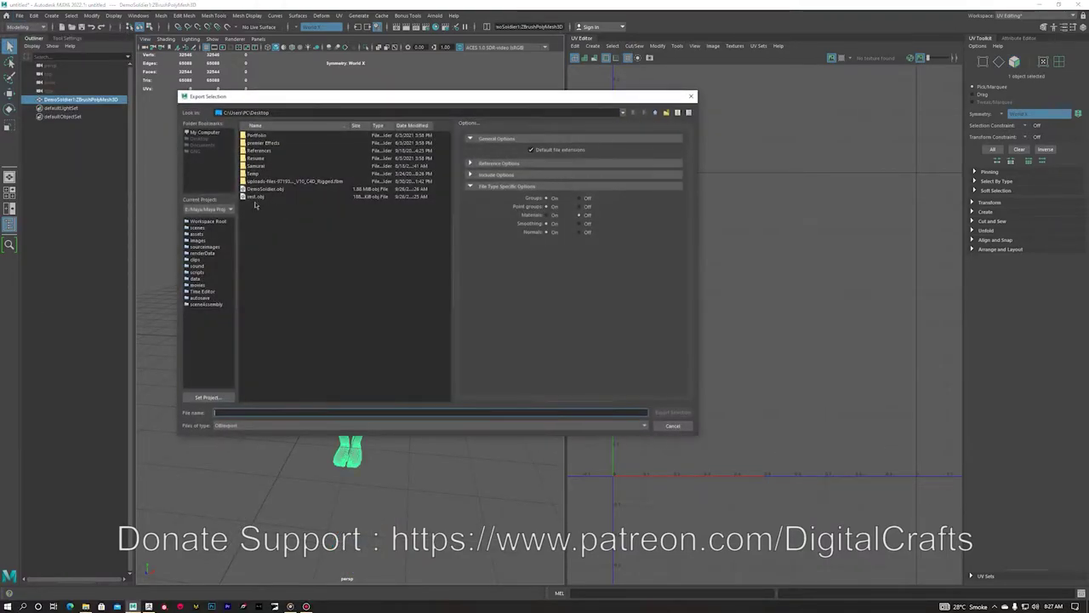
double_click(263, 188)
left_click(421, 279)
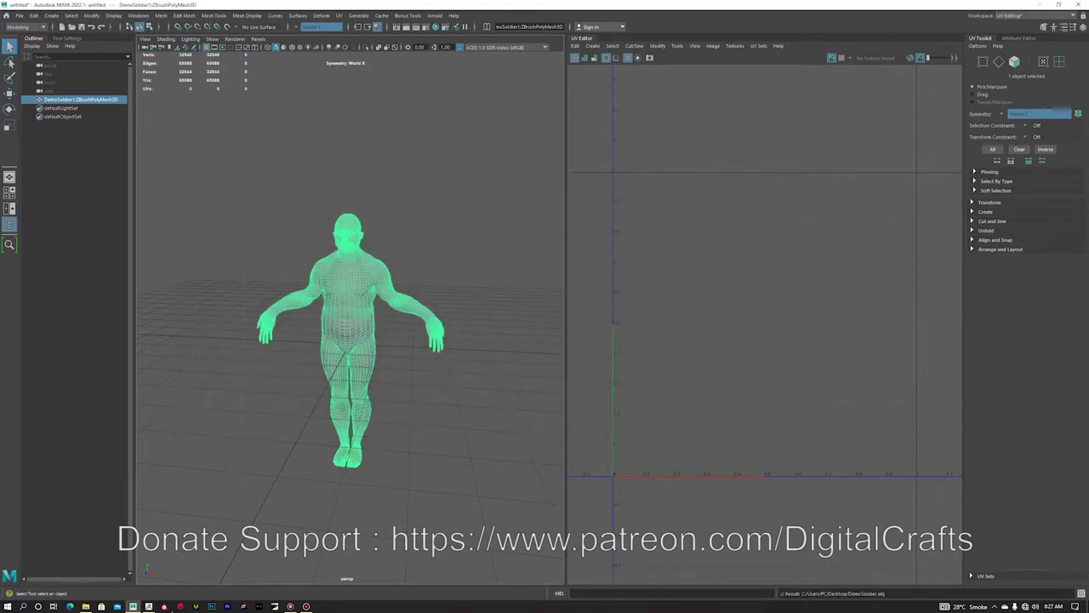
- Switch to ZBrush and import the edited DemoSoldier.obj from the Desktop into the body subtool
left_click(133, 606)
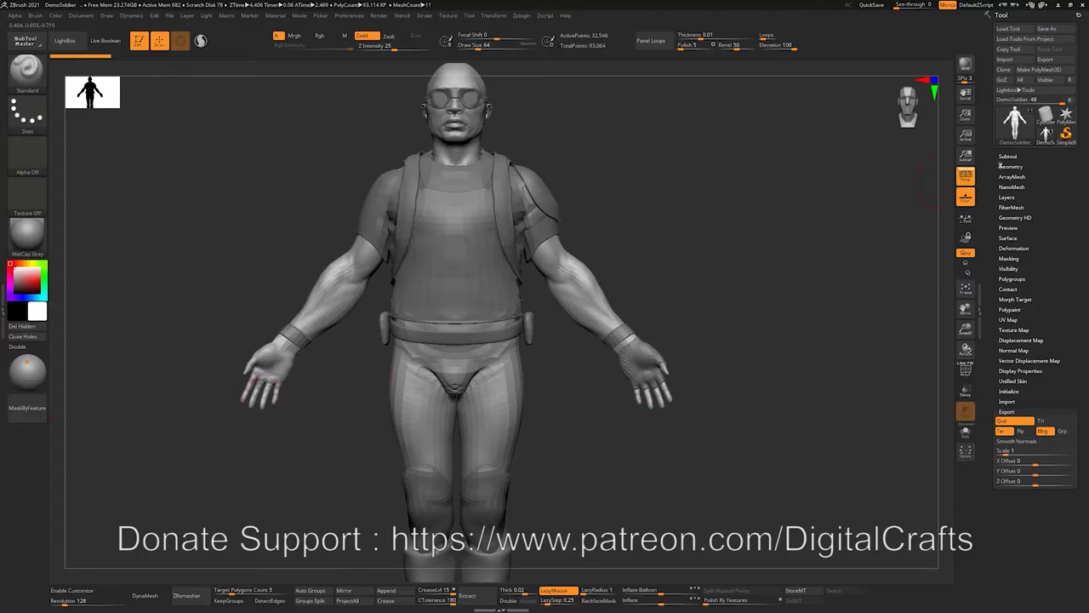
left_click_drag(666, 159, 681, 162, "alt")
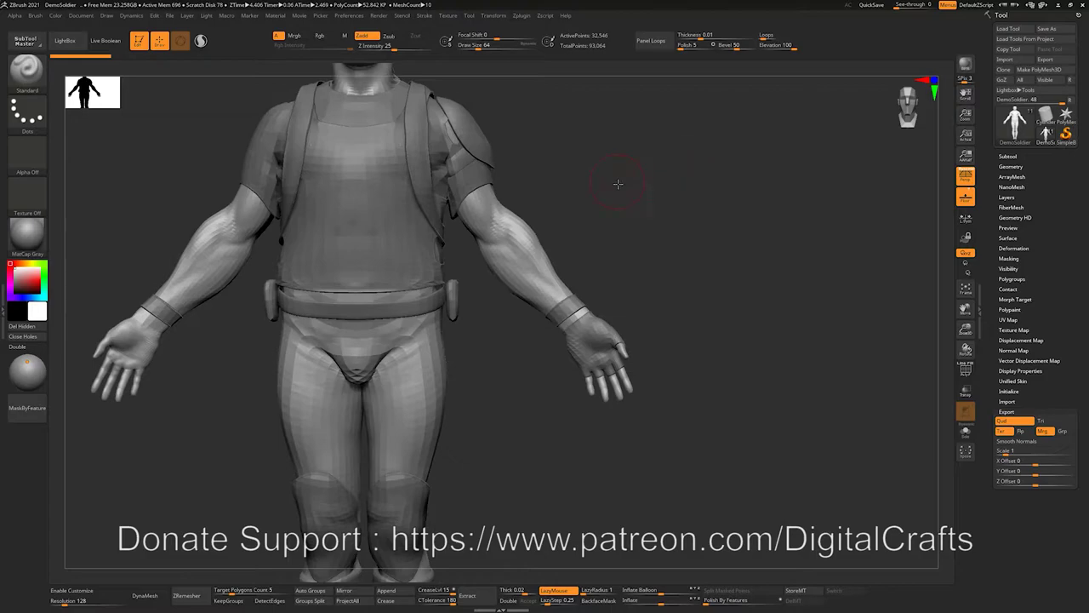
left_click_drag(618, 184, 619, 248, "alt")
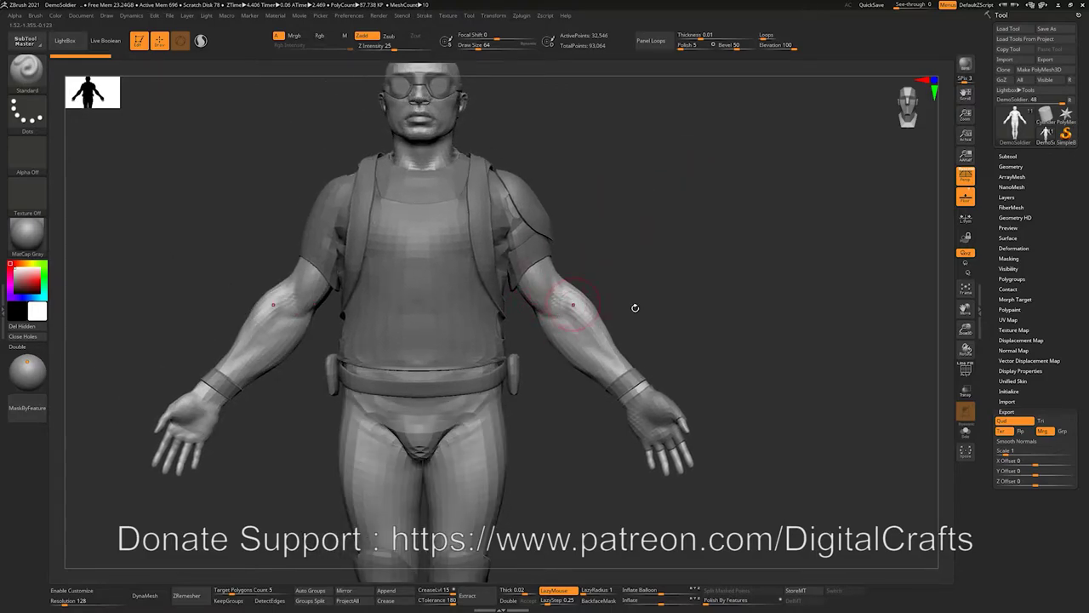
left_click(1005, 59)
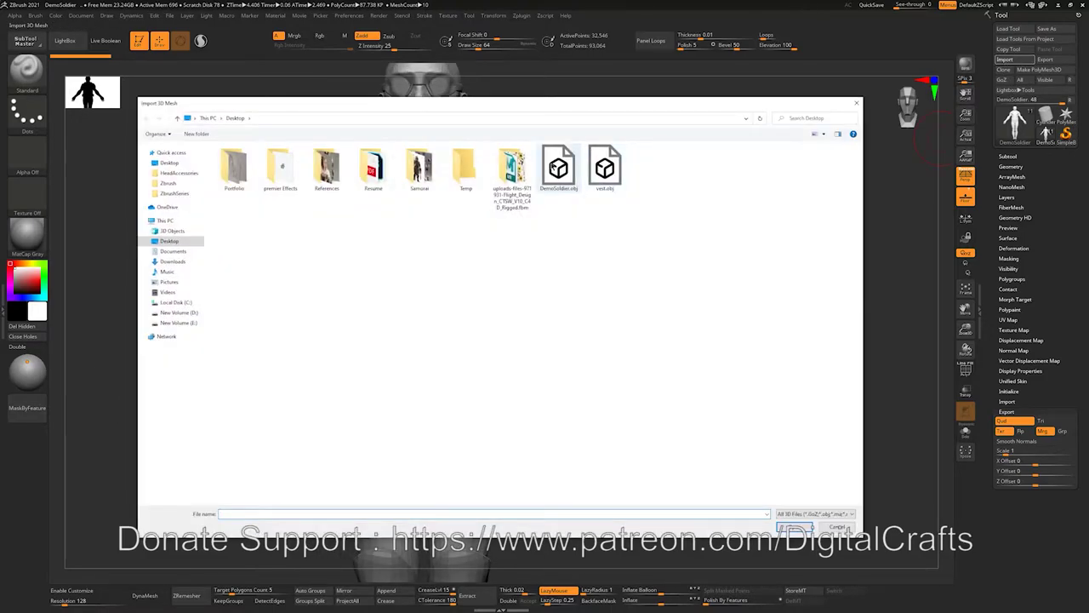
double_click(559, 184)
left_click_drag(608, 245, 643, 230, "alt")
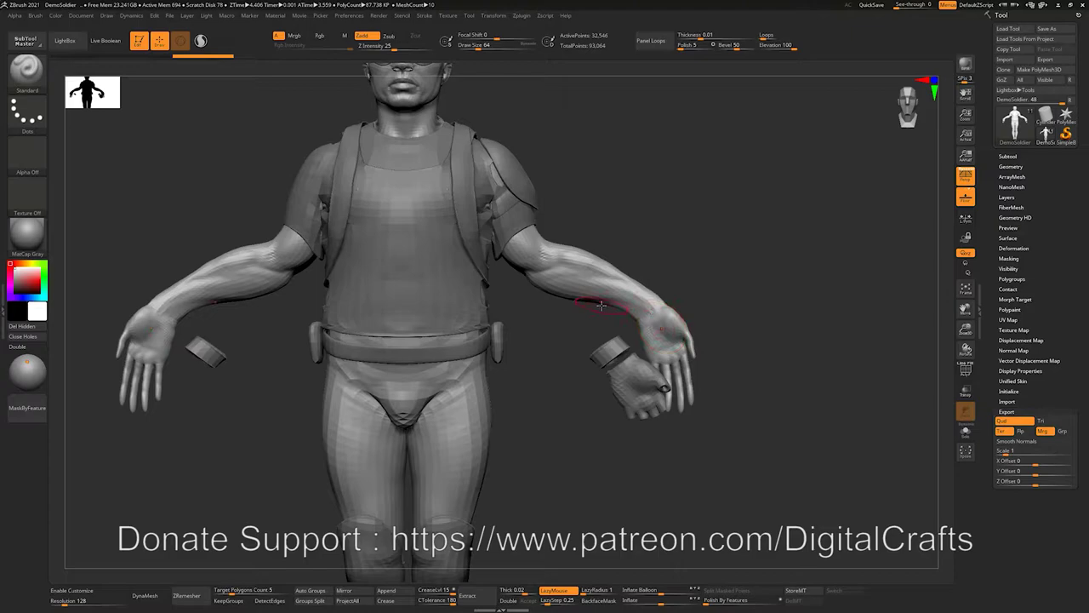
- Undo the import on the body subtool
key("ctrl")
left_click_drag(775, 275, 733, 294, "alt")
key("ctrl+z")
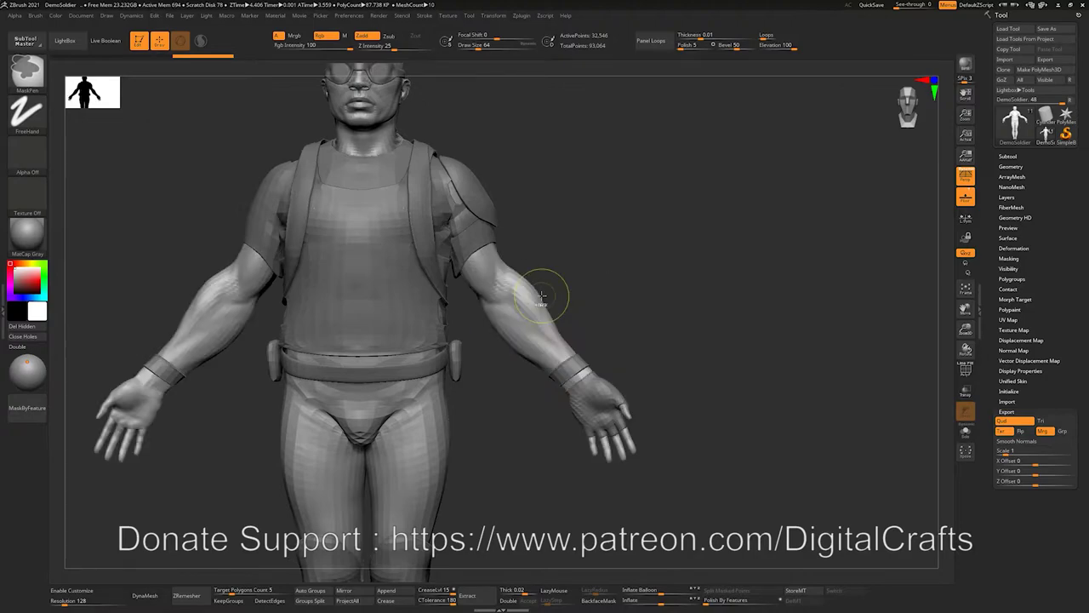
left_click_drag(680, 403, 710, 302, "alt")
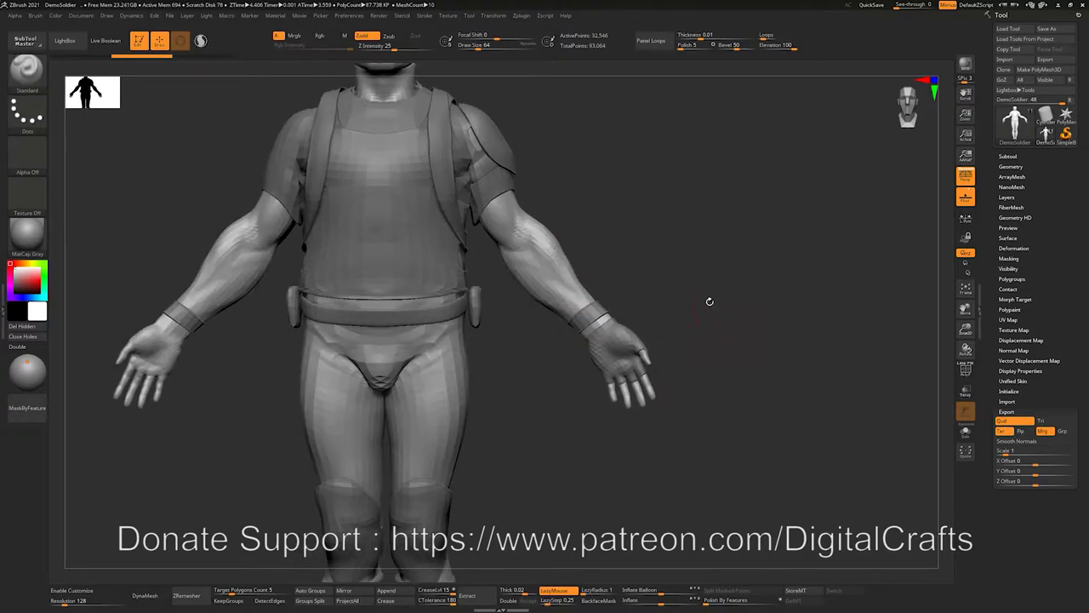
- Append a PolyMesh3D star to the soldier's subtools and make it the active subtool
left_click(1009, 156)
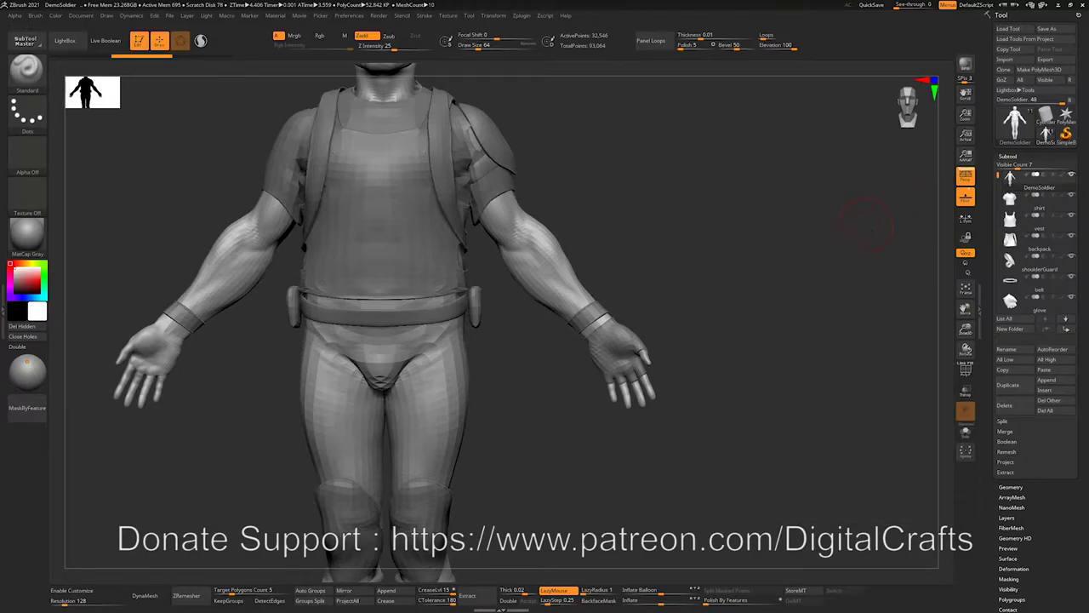
left_click(1047, 380)
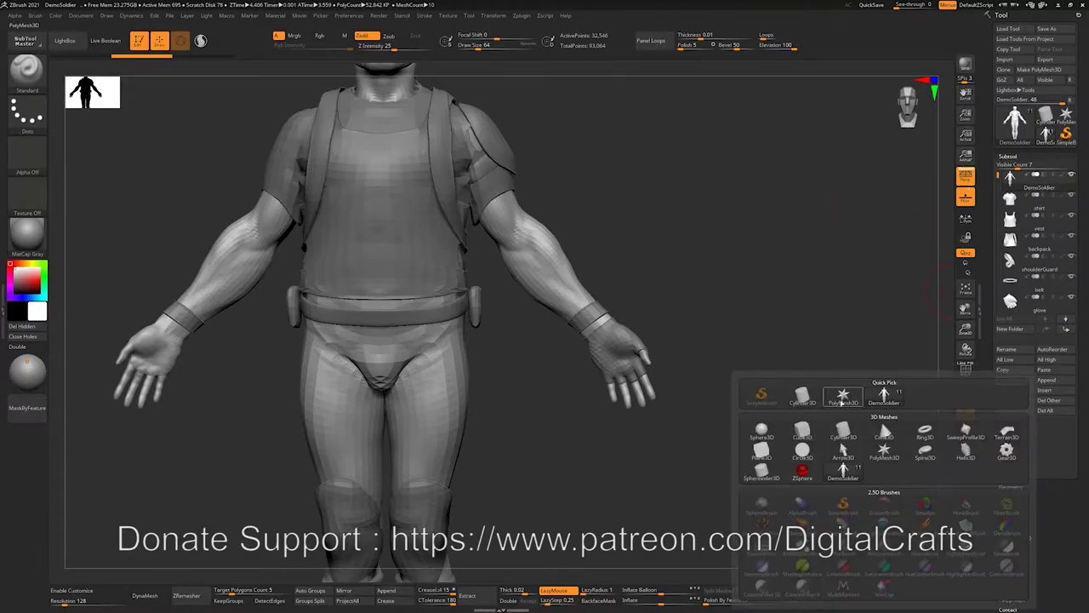
mouse_move(842, 402)
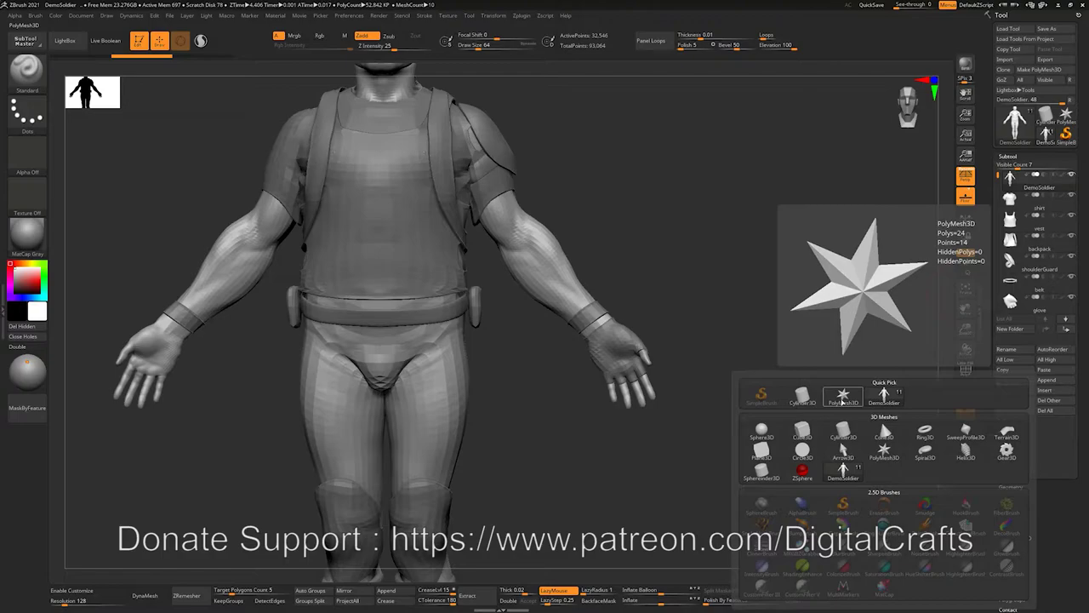
left_click(843, 401)
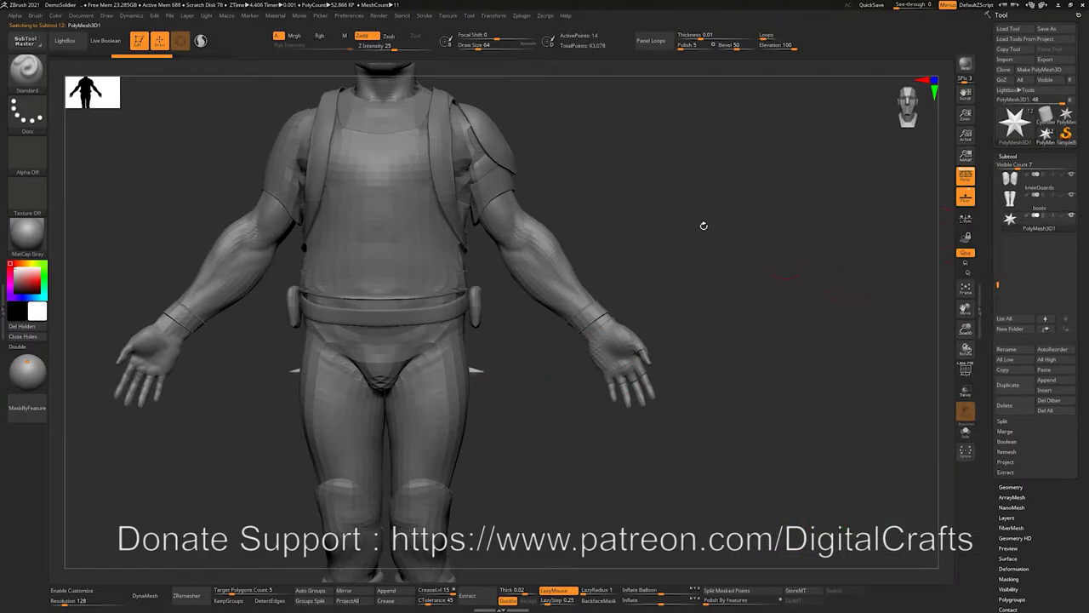
- Import DemoSoldier.obj from the Desktop in place of the appended star
left_click(1005, 59)
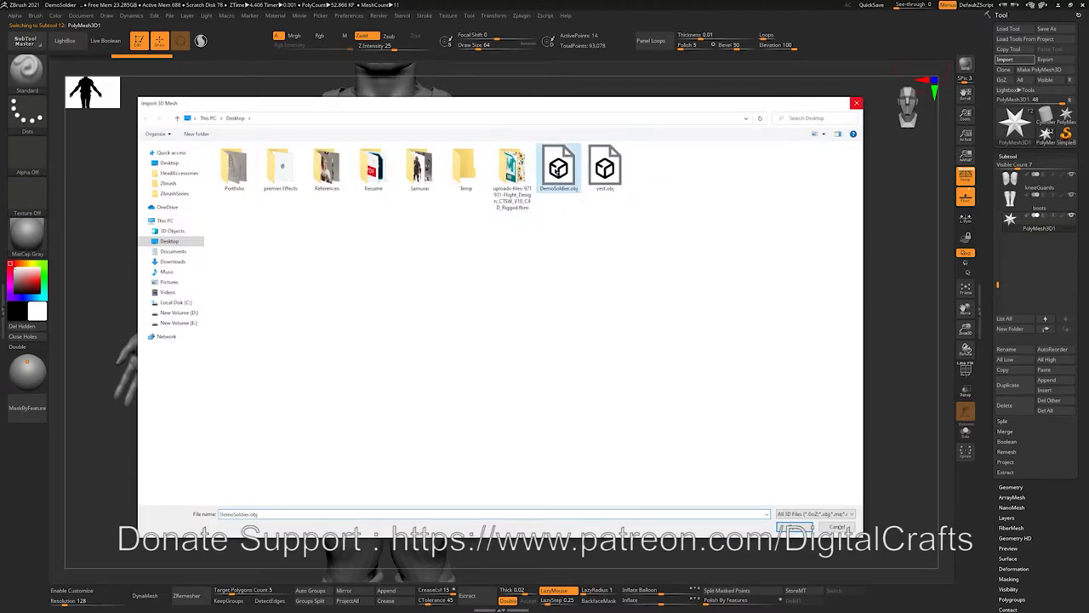
double_click(559, 182)
left_click_drag(726, 201, 628, 308, "alt")
left_click_drag(628, 308, 610, 265)
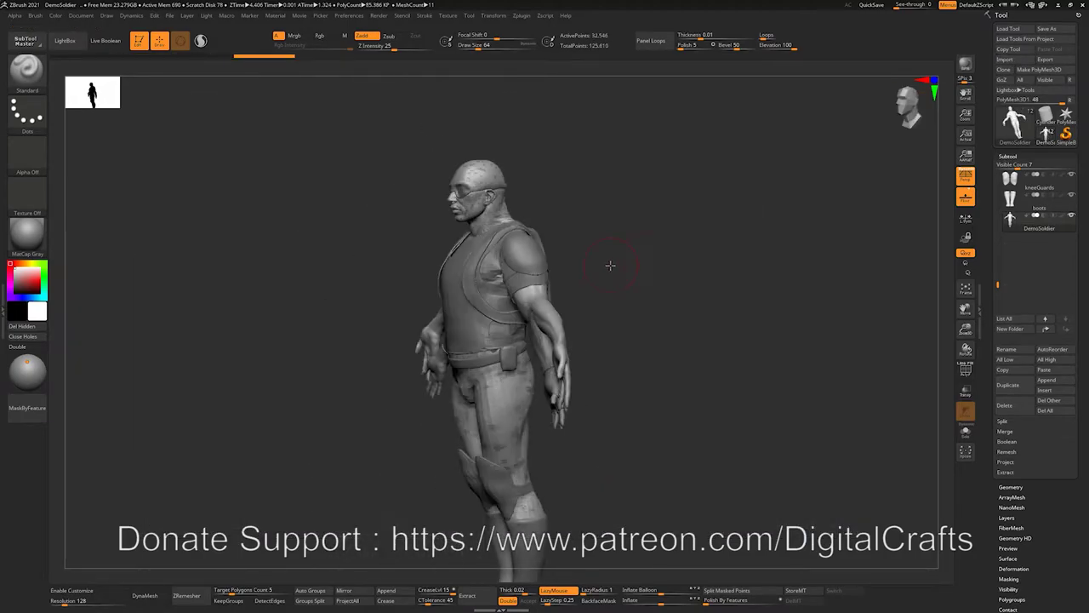
- Move the newly imported body forward, away from the original soldier
key("w")
left_click_drag(451, 393, 396, 396)
left_click_drag(639, 255, 596, 289, "shift")
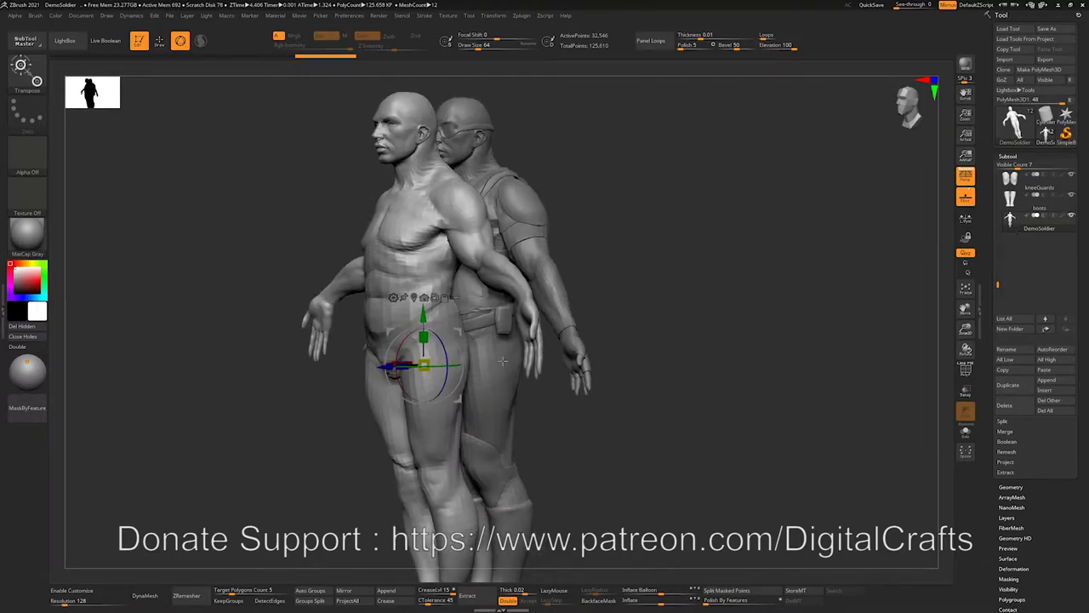
- Delete the imported duplicate DemoSoldier subtool and confirm the deletion
mouse_move(568, 236)
left_mouse_down()
mouse_move(627, 236)
mouse_move(571, 257)
left_mouse_up()
left_click(1005, 406)
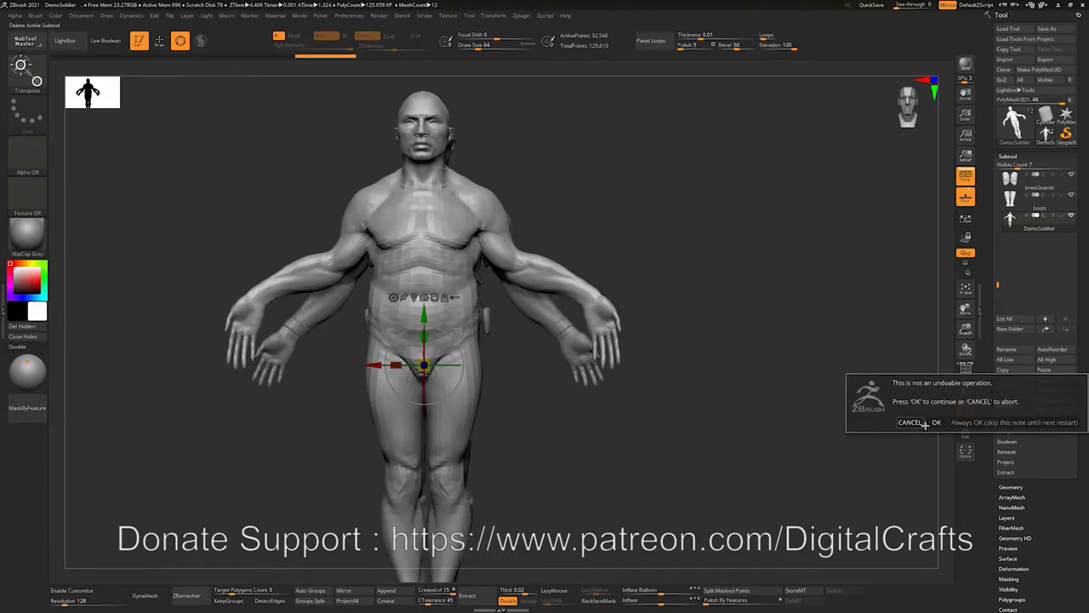
mouse_move(645, 260)
left_mouse_down("alt")
mouse_move(648, 271)
mouse_move(639, 239)
mouse_move(659, 236)
mouse_move(660, 250)
left_mouse_up("alt")
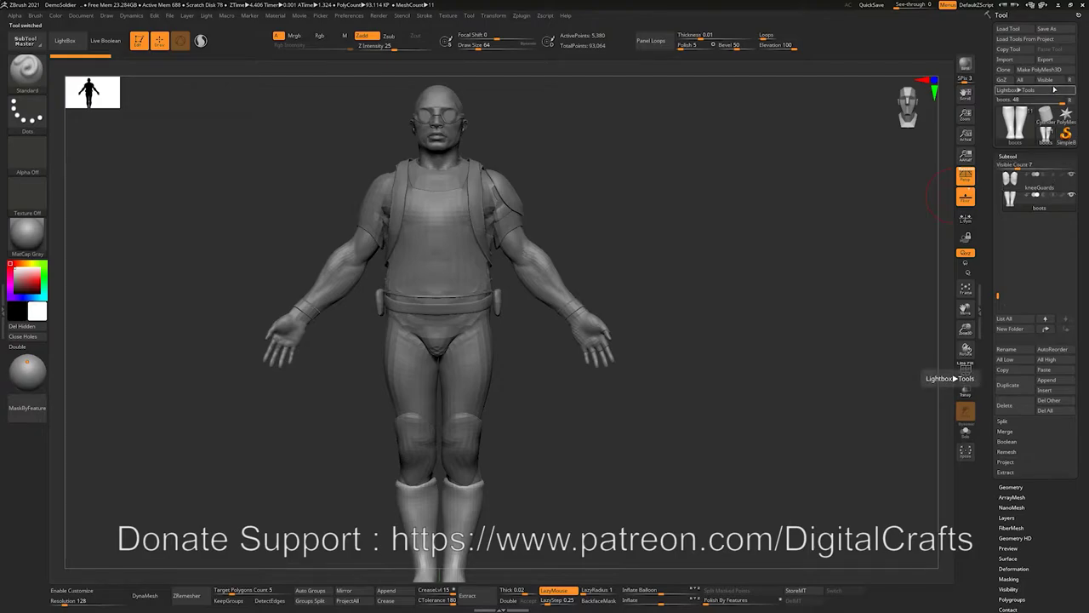
- Export the soldier's subtools with SubTool Master as a single .obj file with one polygroup per subtool, overwriting DemoSoldier.obj
mouse_move(660, 180)
left_mouse_down()
mouse_move(654, 223)
mouse_move(653, 208)
mouse_move(640, 234)
mouse_move(661, 221)
mouse_move(656, 177)
left_mouse_up()
left_click(464, 255, "alt")
left_click(521, 15)
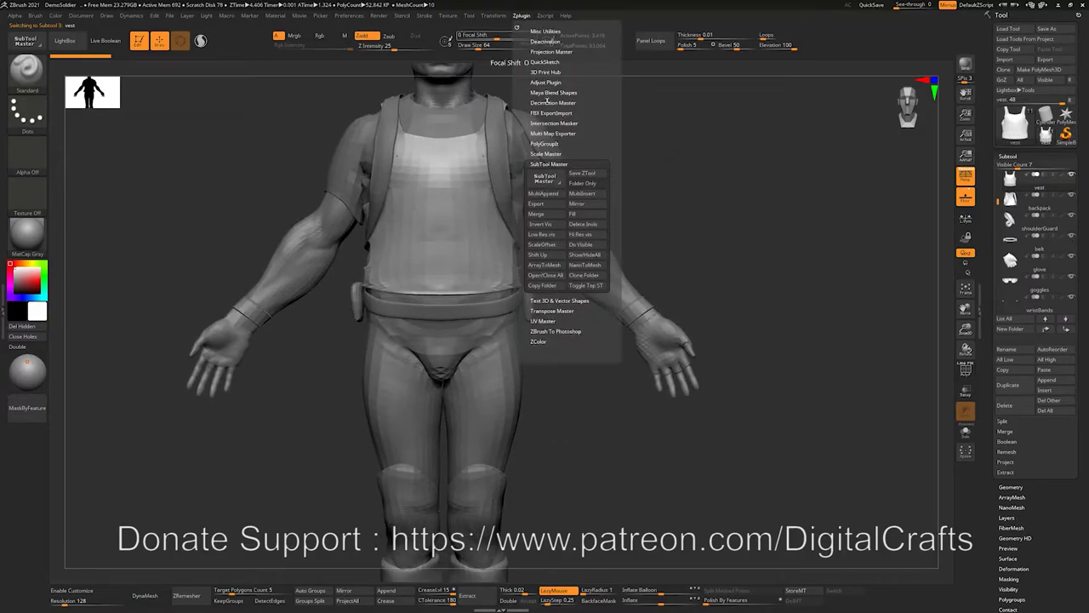
left_click(536, 204)
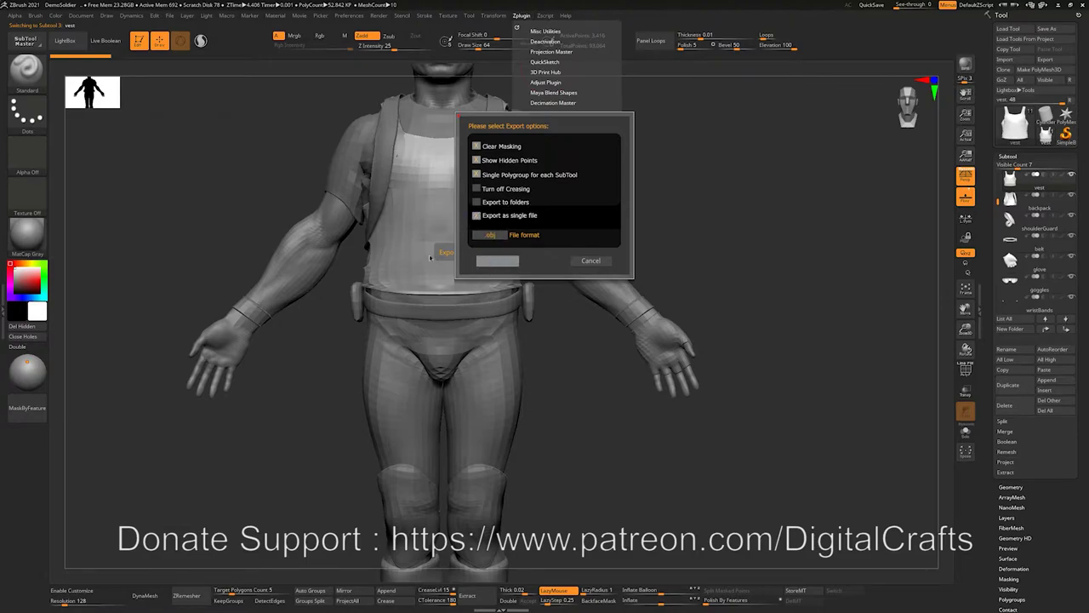
left_click(496, 261)
double_click(559, 166)
left_click(563, 305)
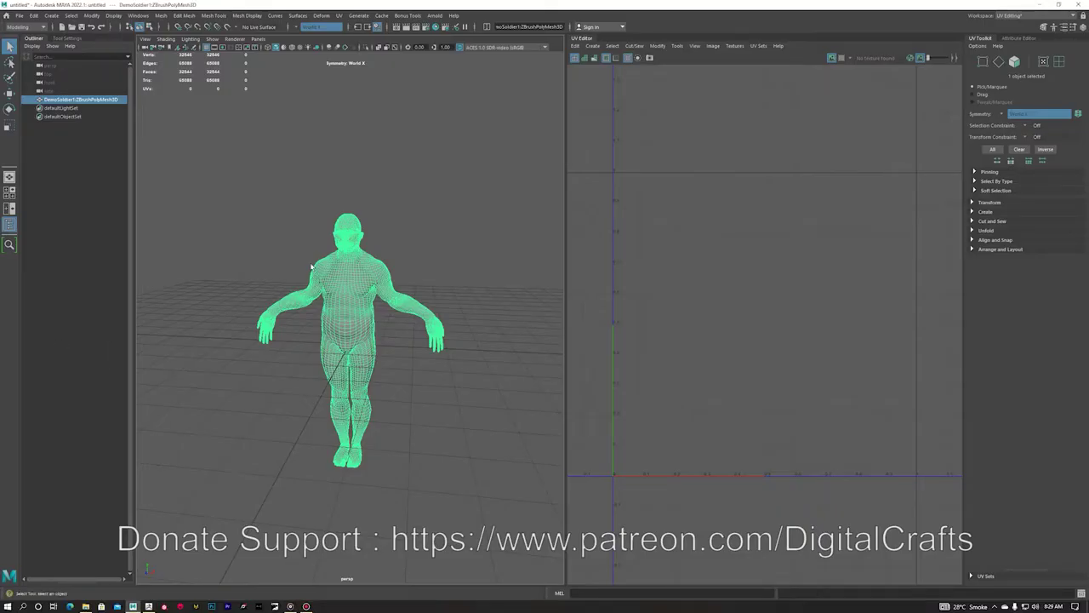
- Switch to Maya, delete the edited body and import the combined DemoSoldier.obj from the Desktop folder
key("Delete")
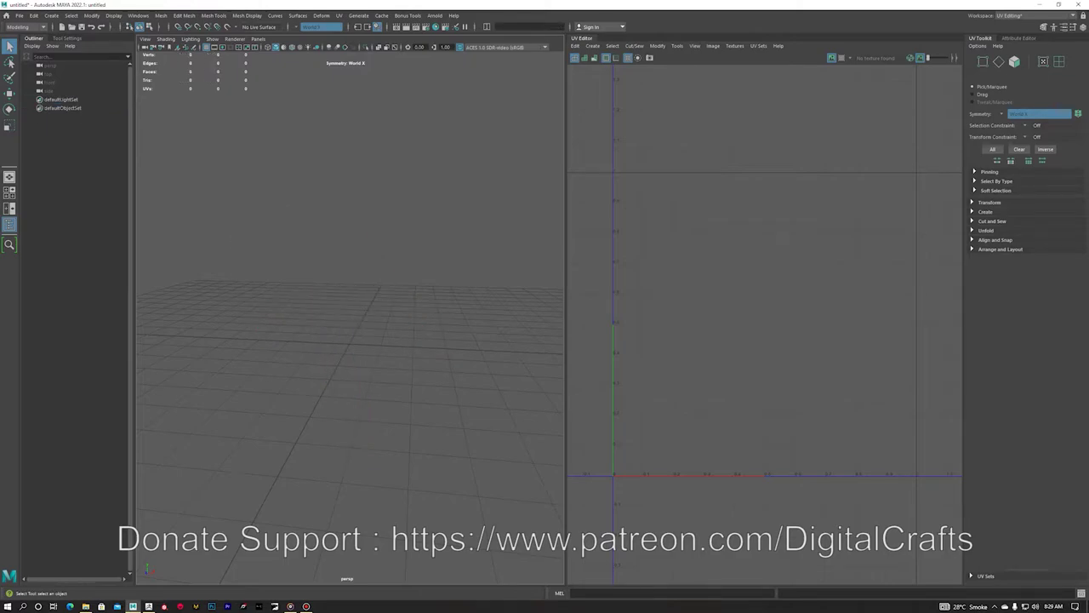
key("alt+Tab")
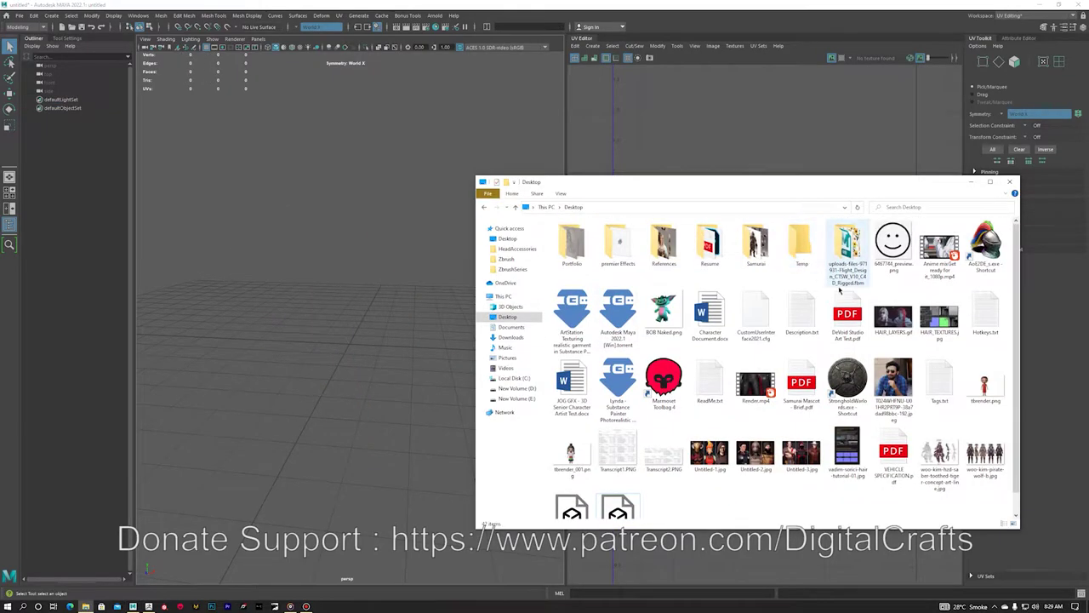
left_click_drag(618, 492, 356, 361)
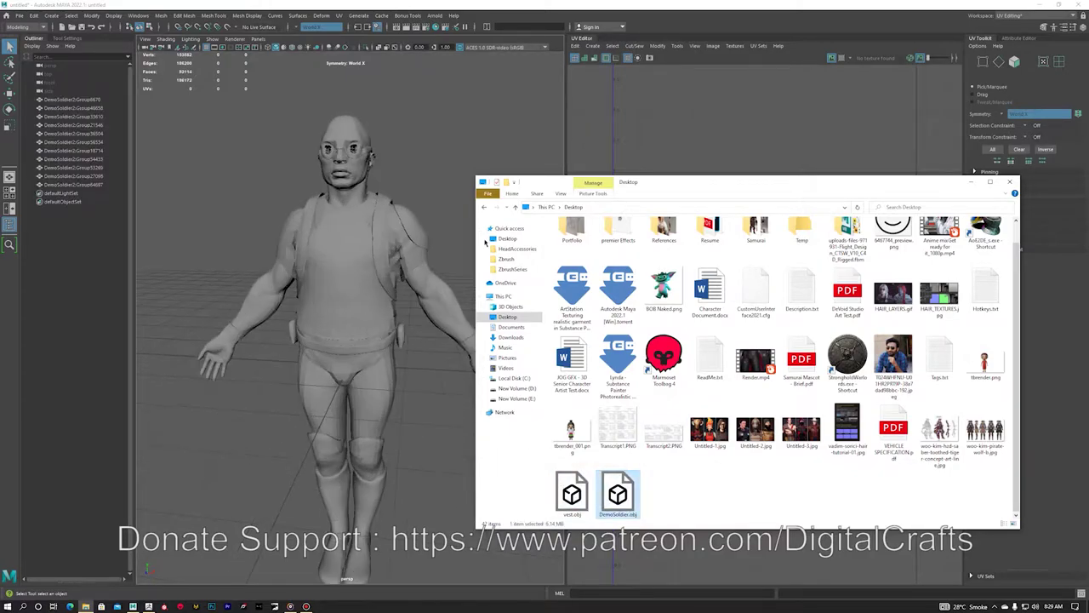
left_click(971, 182)
- Frame the soldier's goggles up close and turn on backface culling in the perspective viewport
scroll(382, 184, "up", 5)
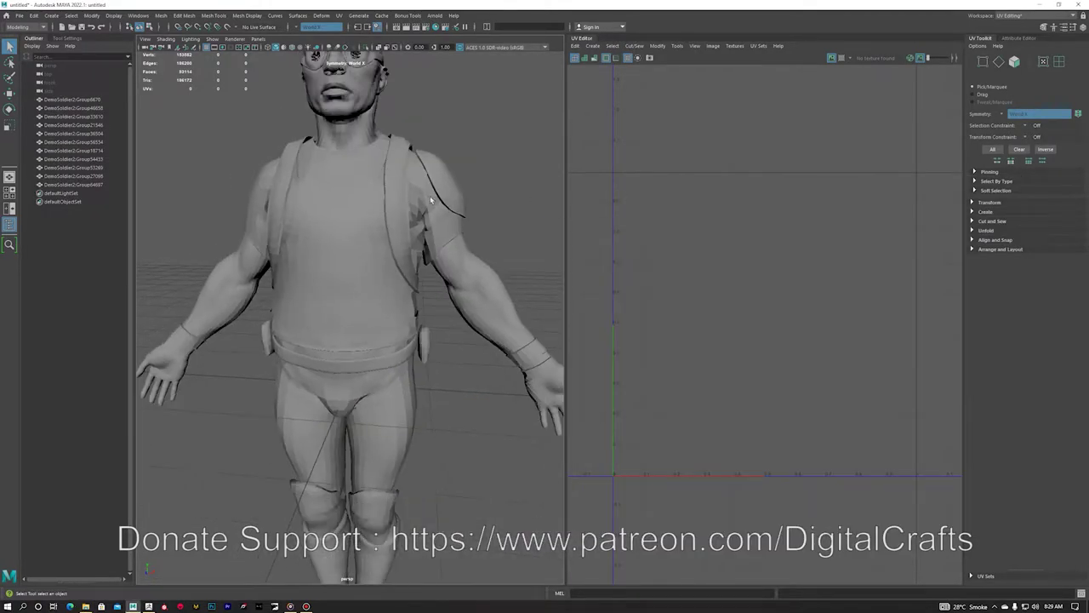
scroll(441, 201, "down", 5)
left_click(364, 156)
key("f")
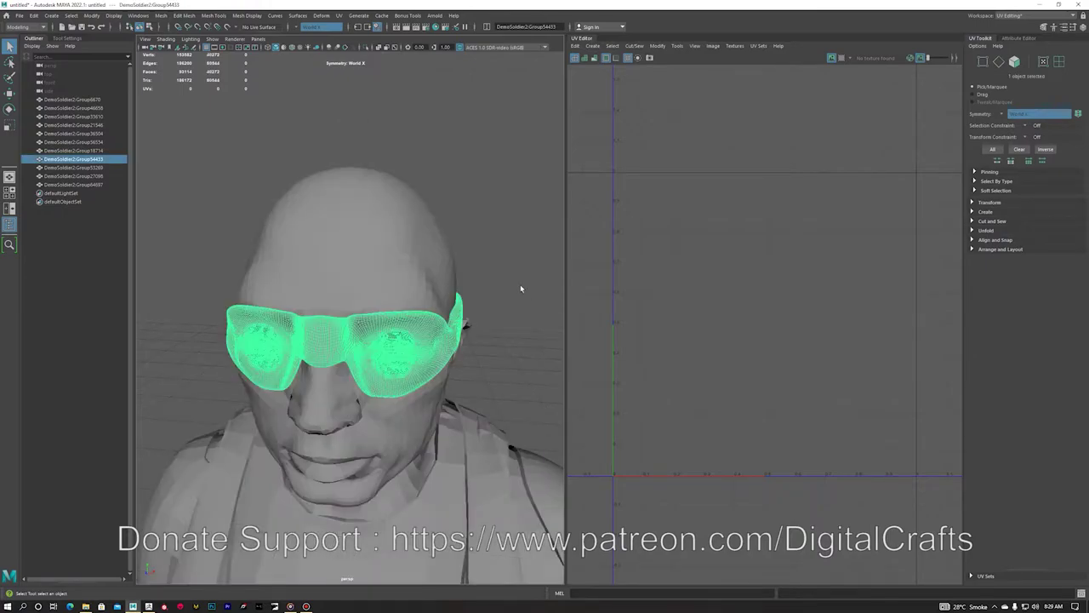
left_click(521, 288)
left_click_drag(518, 306, 421, 295, "alt")
scroll(420, 294, "up", 5)
middle_click_drag(420, 294, 451, 308, "alt")
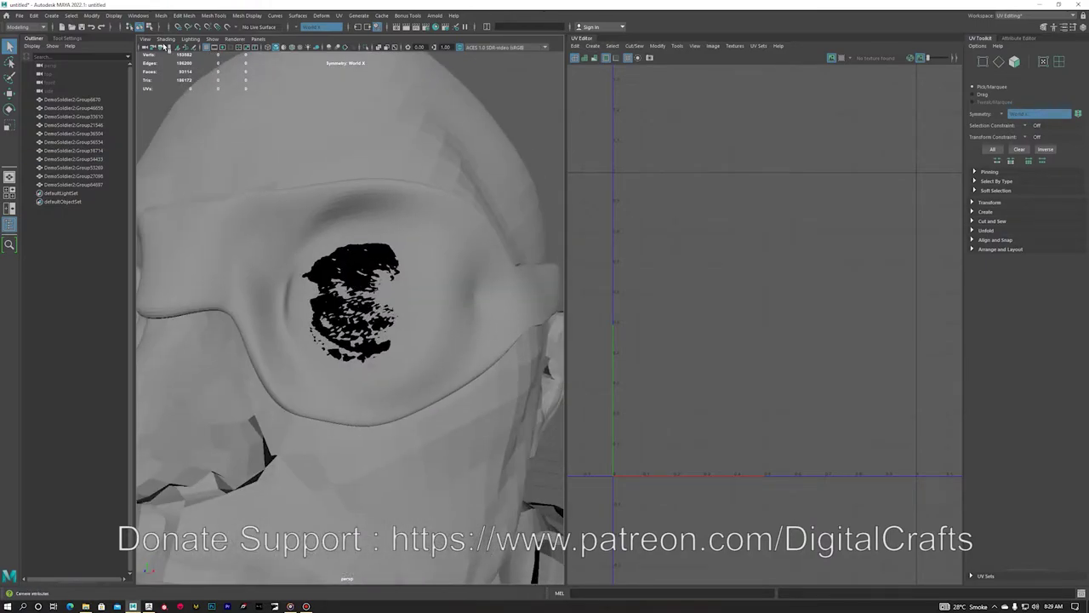
left_click(166, 39)
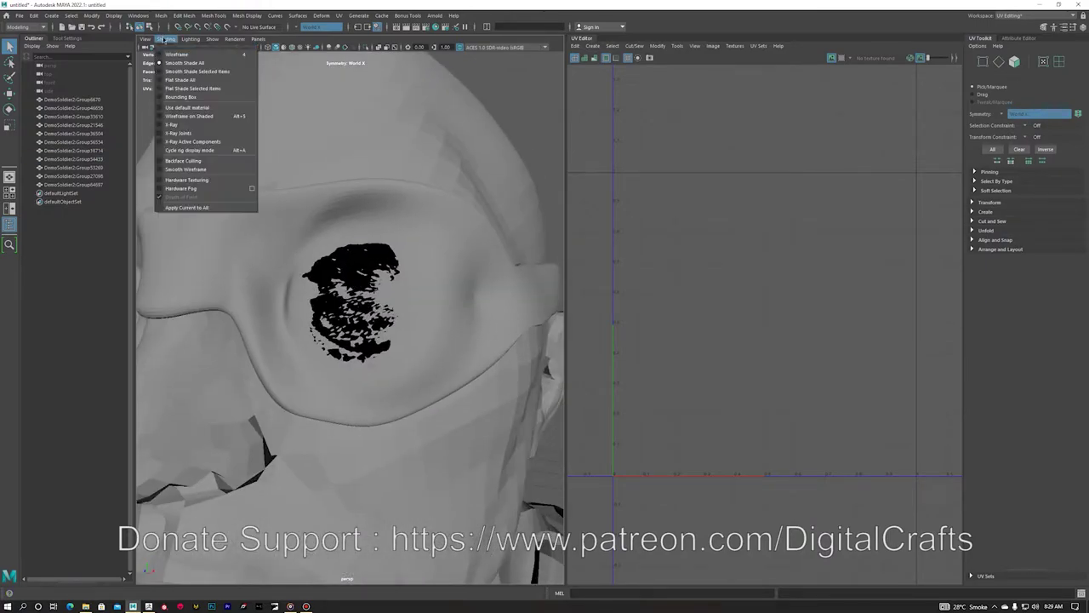
left_click(183, 160)
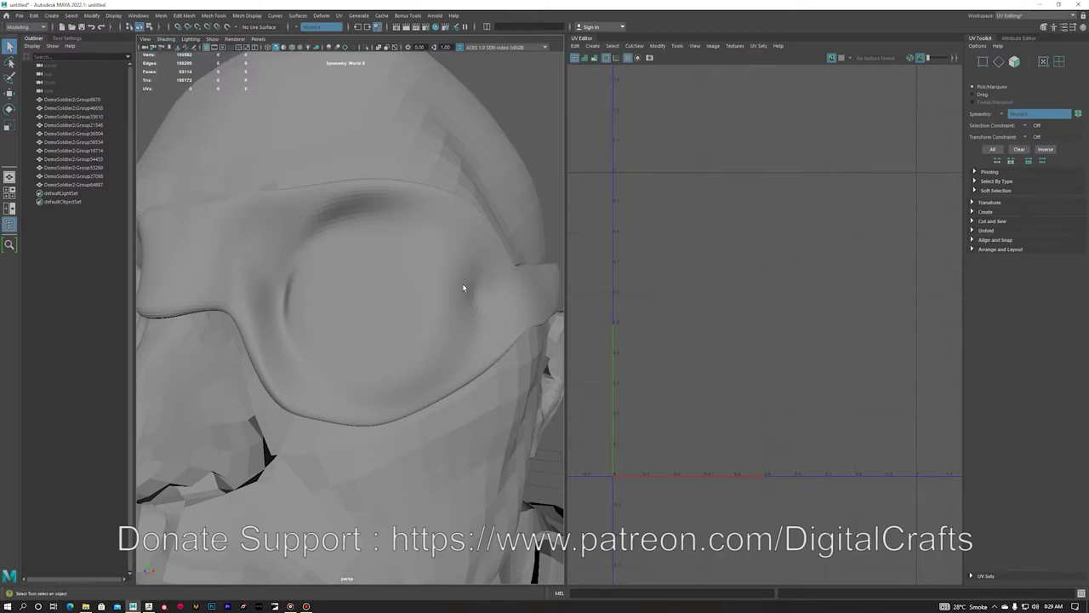
- Select the soldier's vest mesh with the character framed from the front
scroll(462, 282, "down", 8)
middle_click_drag(396, 330, 417, 217, "alt")
left_click_drag(417, 217, 396, 237, "alt")
right_click_drag(395, 237, 264, 210, "alt")
middle_click_drag(263, 210, 242, 146, "alt")
left_click(328, 281)
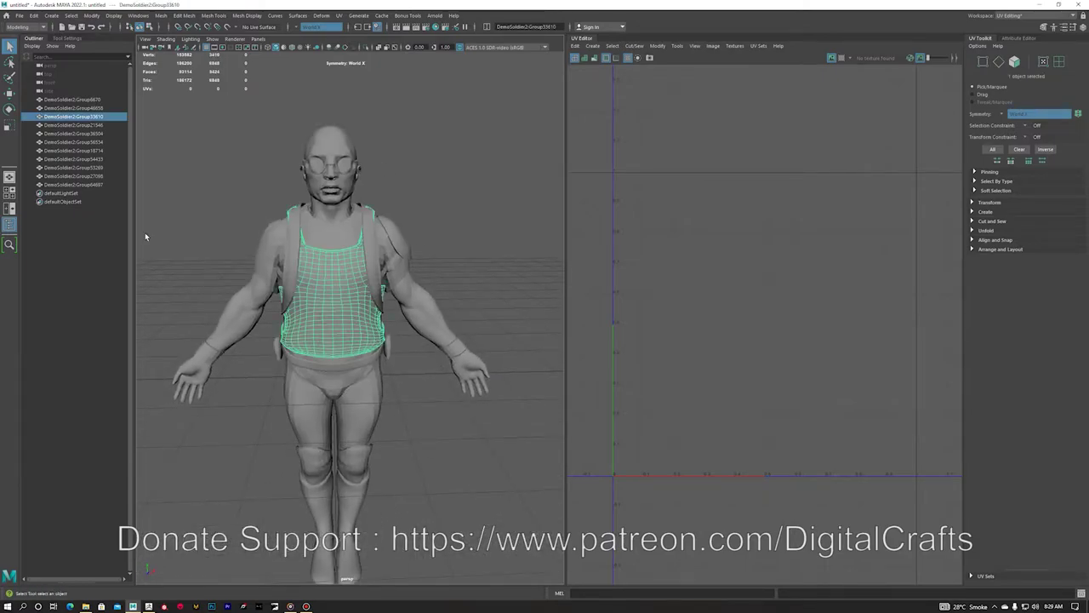
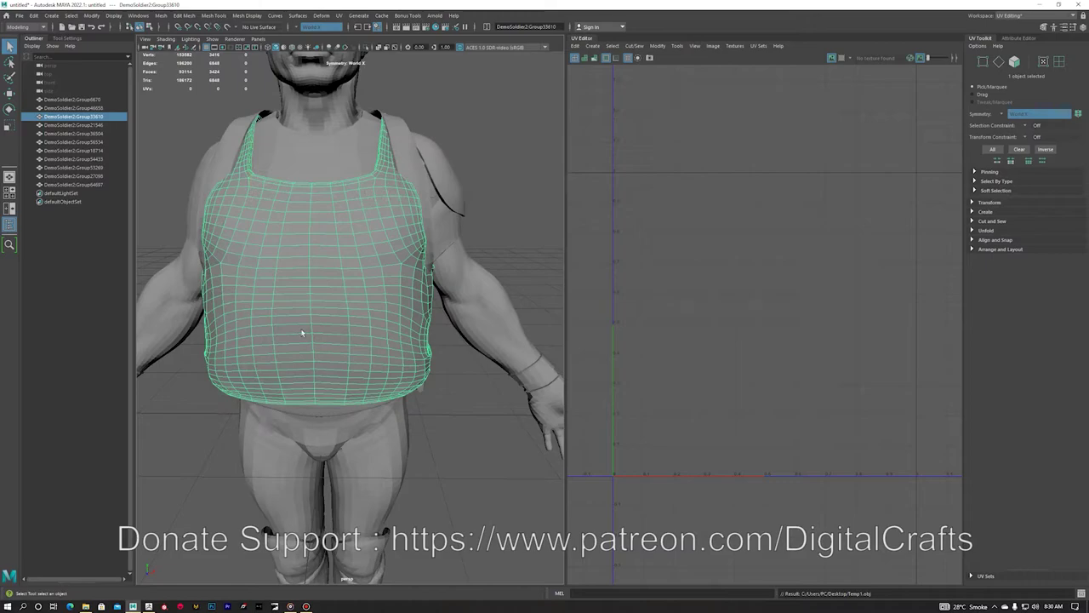
- Select the backpack strap mesh and export the selection to the Desktop as the OBJ file Temp2
left_click(409, 149)
type("gTe")
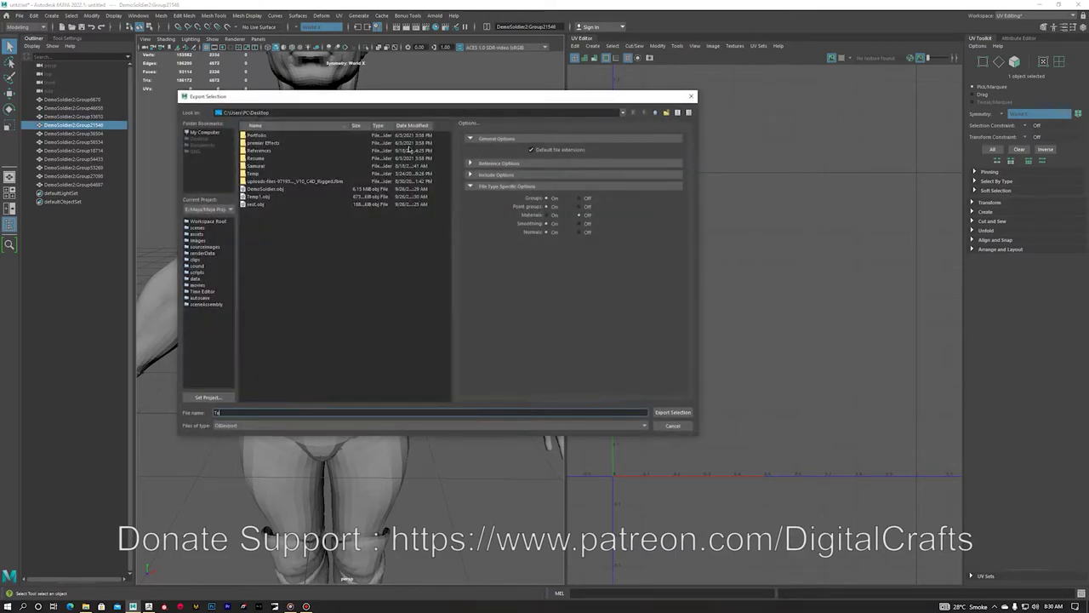
key("Return")
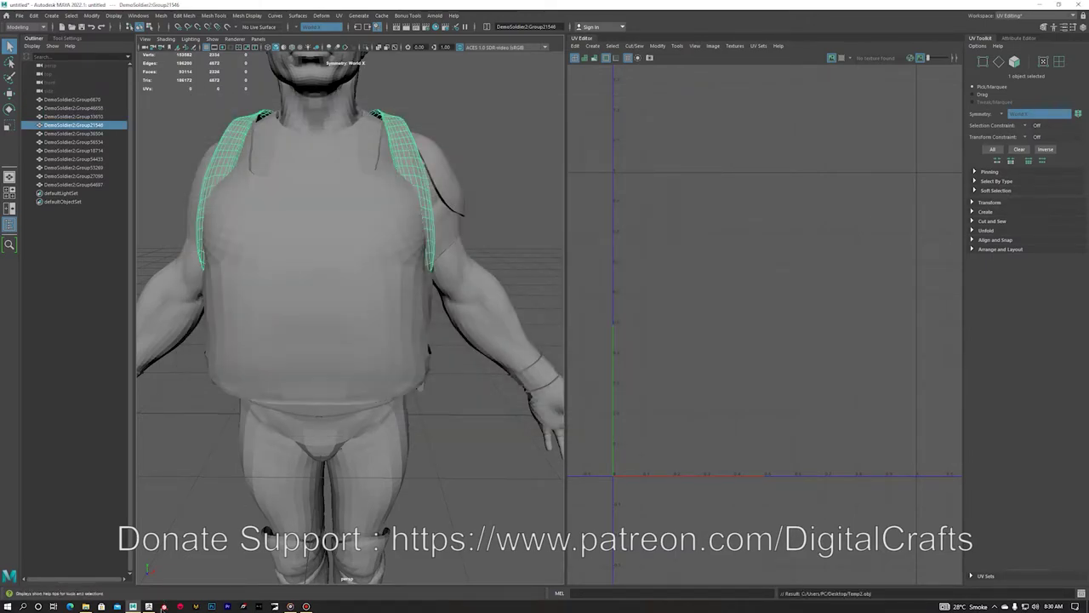
- Switch to ZBrush and insert Temp1.obj and Temp2.obj below the vest subtool using SubTool Master's MultiInsert
left_click(163, 607)
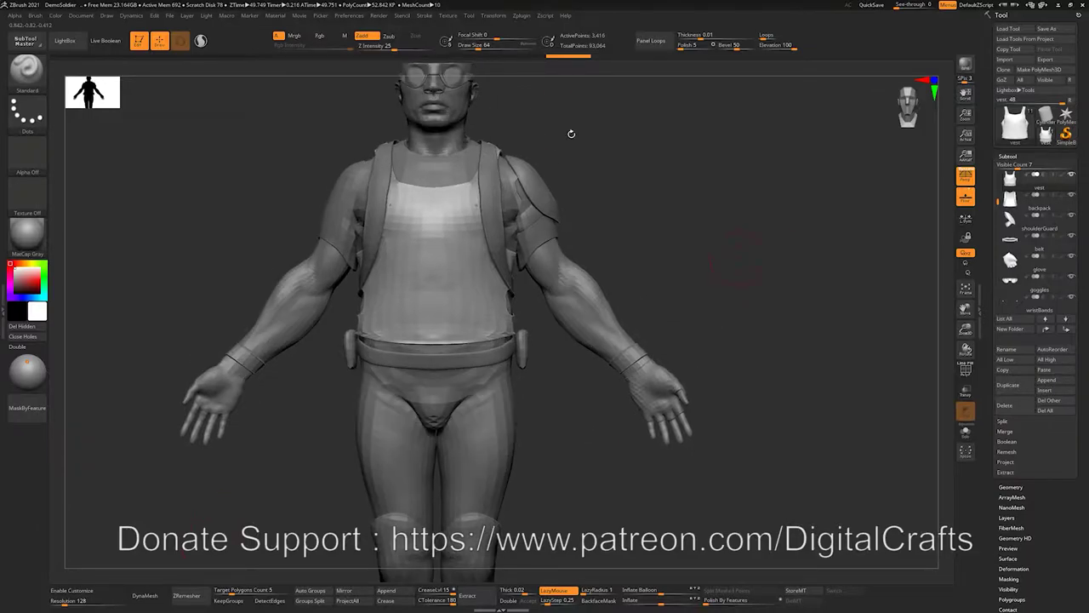
left_click(520, 16)
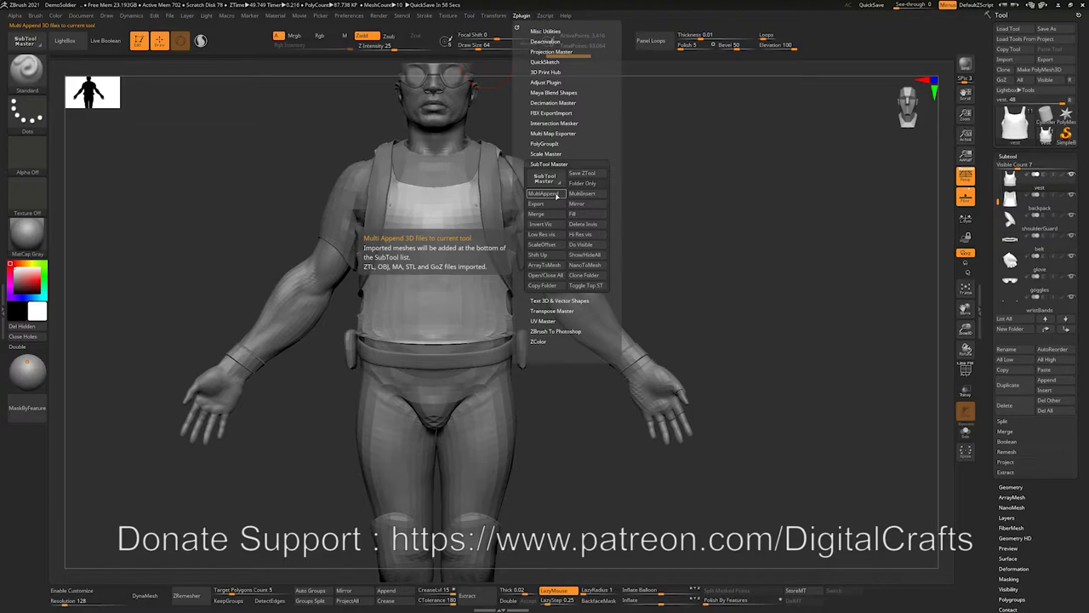
left_click(520, 16)
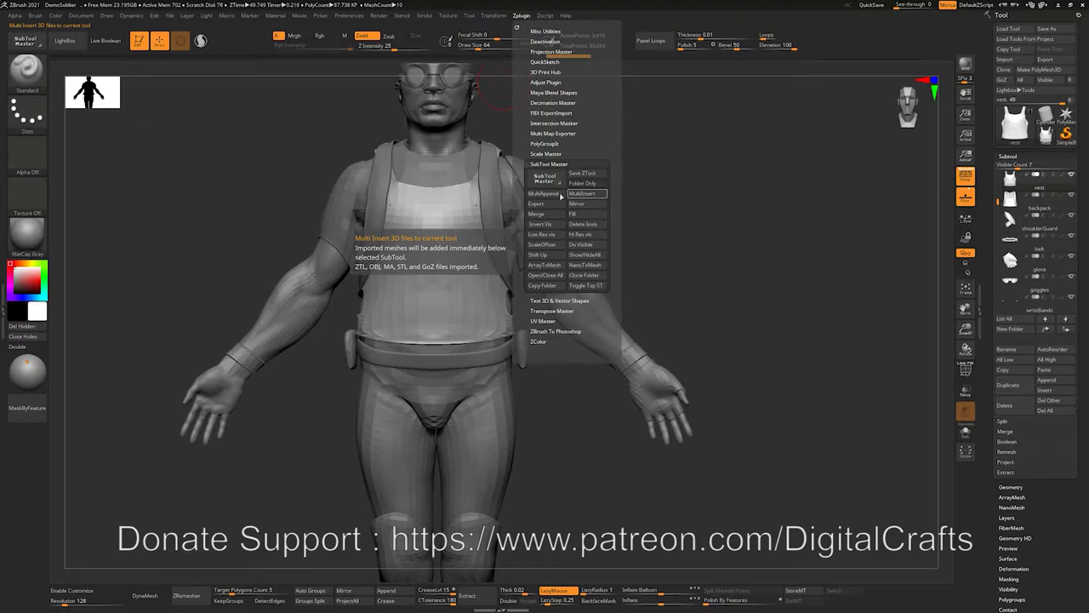
left_click(554, 193)
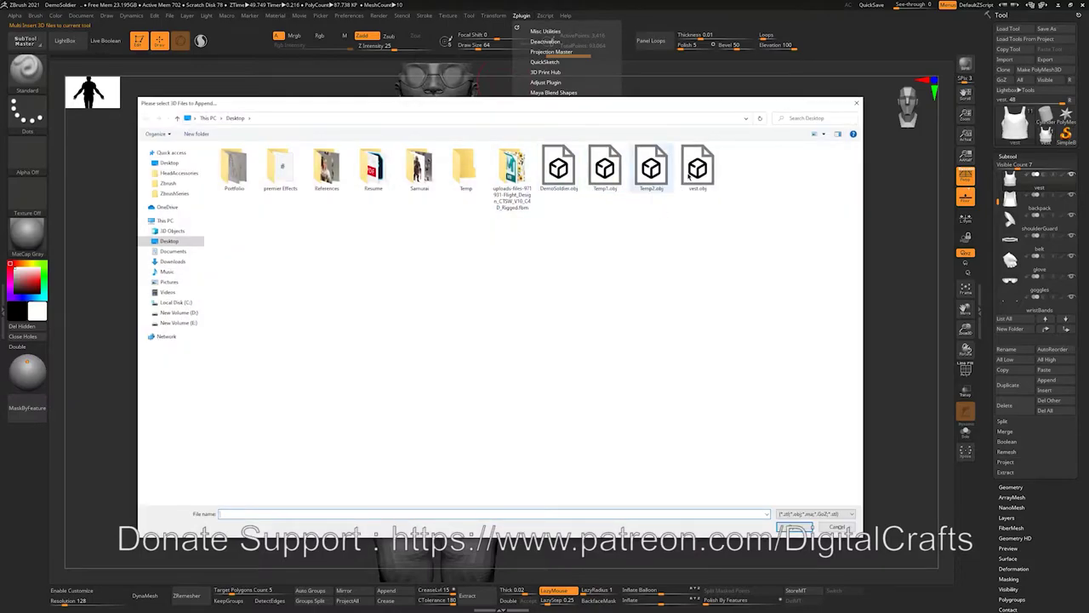
left_click_drag(666, 209, 615, 213)
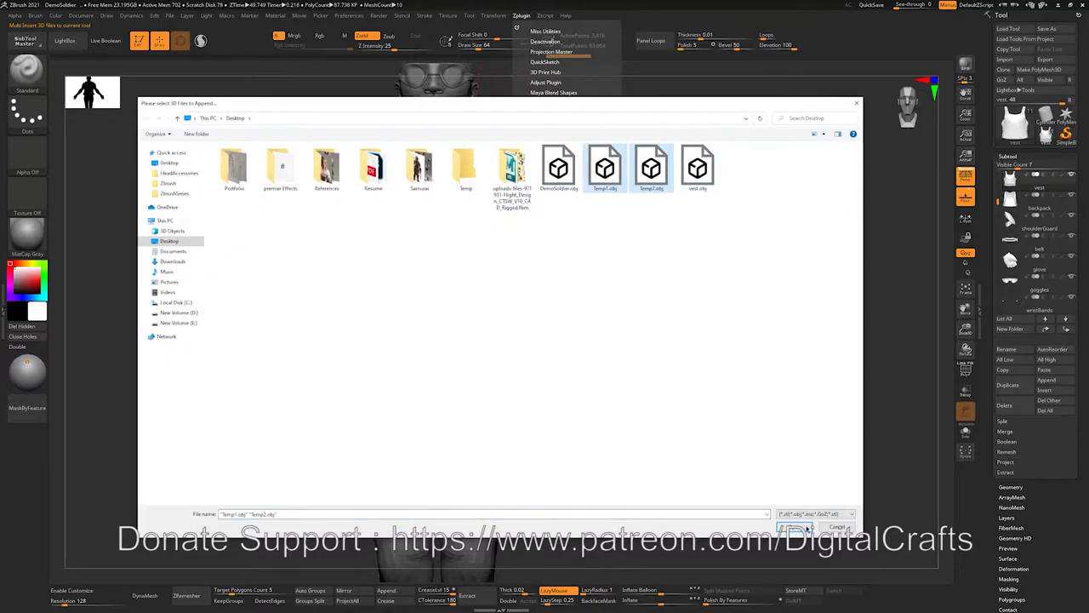
left_click(799, 528)
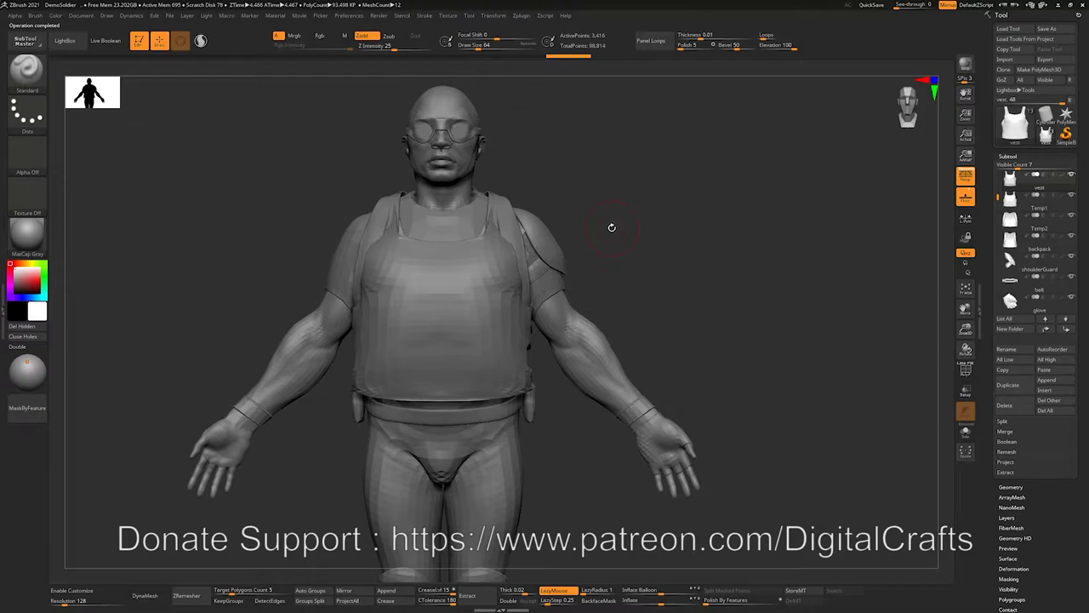
- Delete the imported Temp1 and Temp2 subtools, confirming each deletion
left_click_drag(611, 227, 436, 228)
left_click(440, 236, "alt")
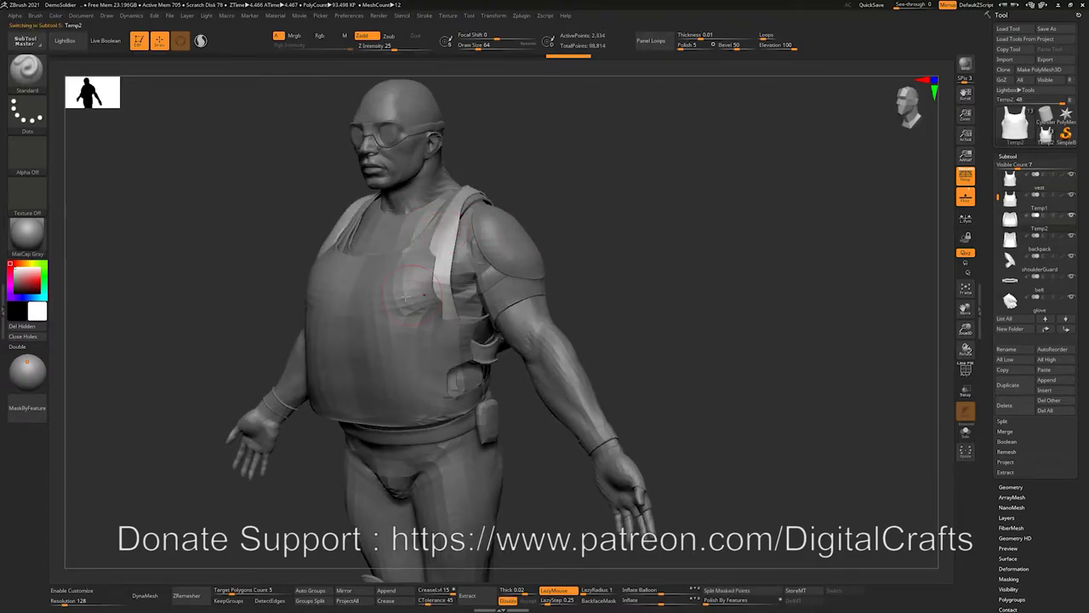
left_click_drag(695, 236, 863, 302)
left_click(1004, 405)
left_click(932, 420)
left_click(467, 248, "alt")
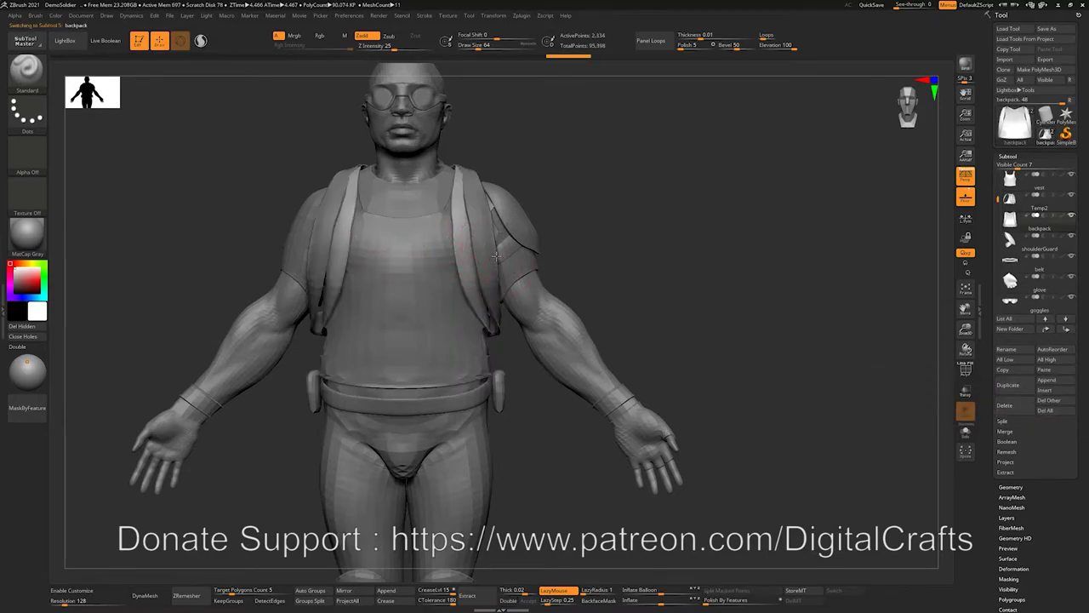
left_click(1005, 405)
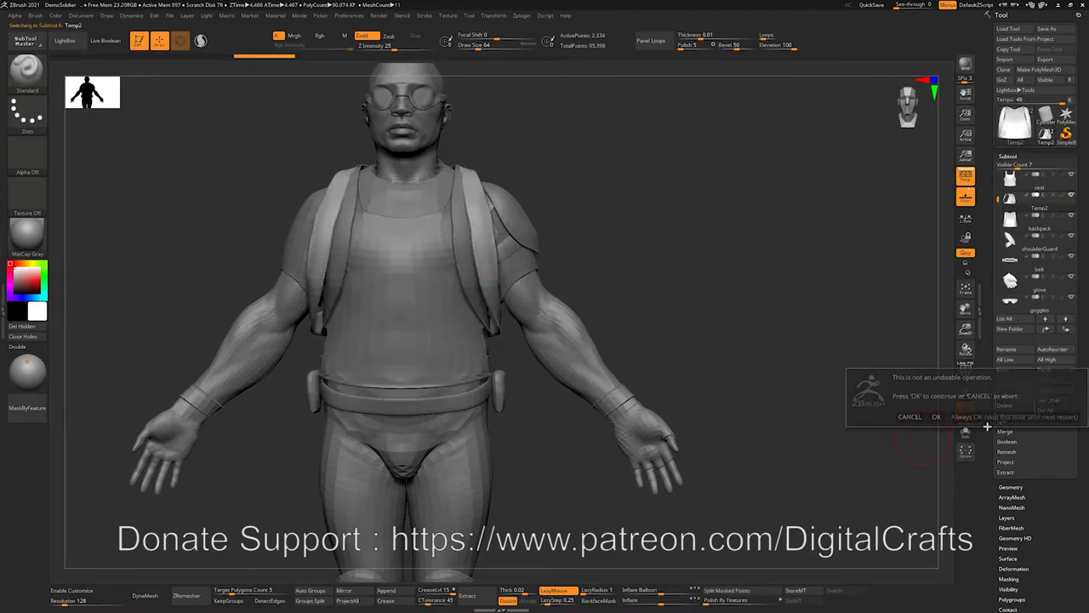
left_click(934, 417)
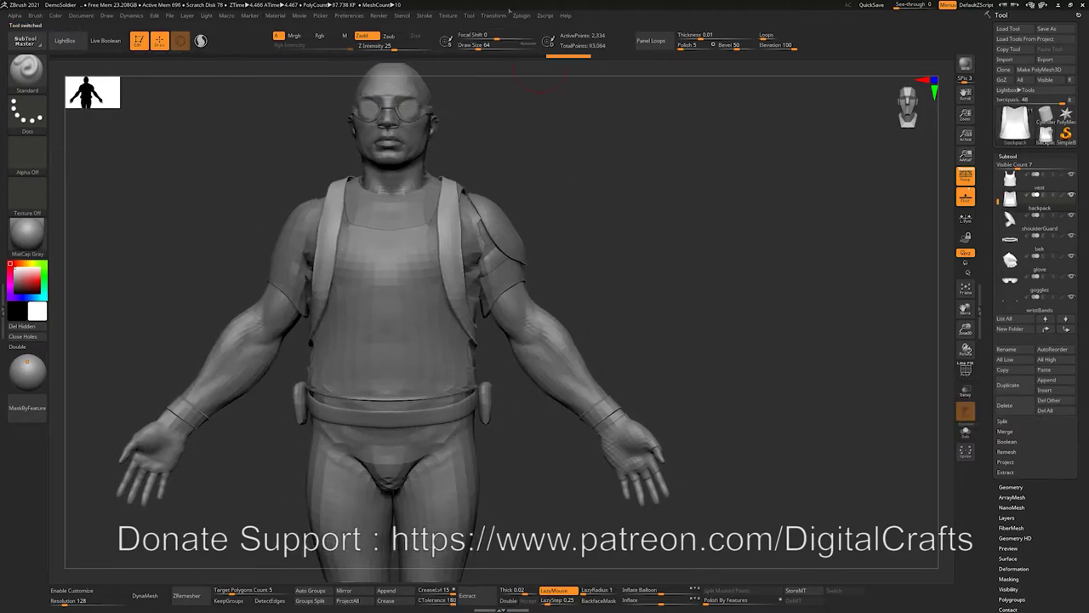
- Collapse the SubTool Master options and make the shoulder guard the active subtool
left_click(521, 16)
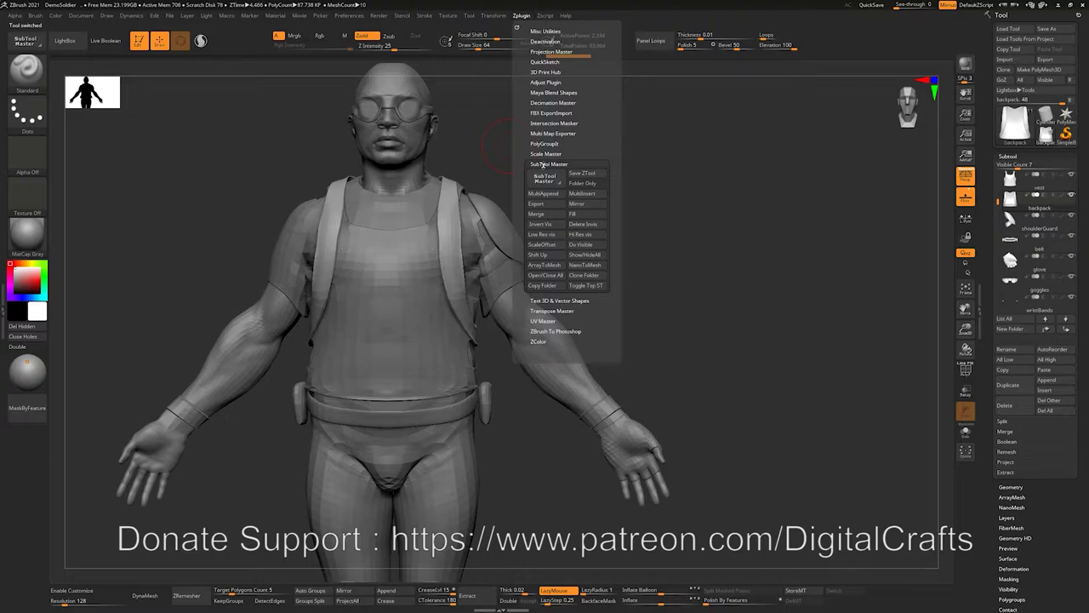
left_click(543, 164)
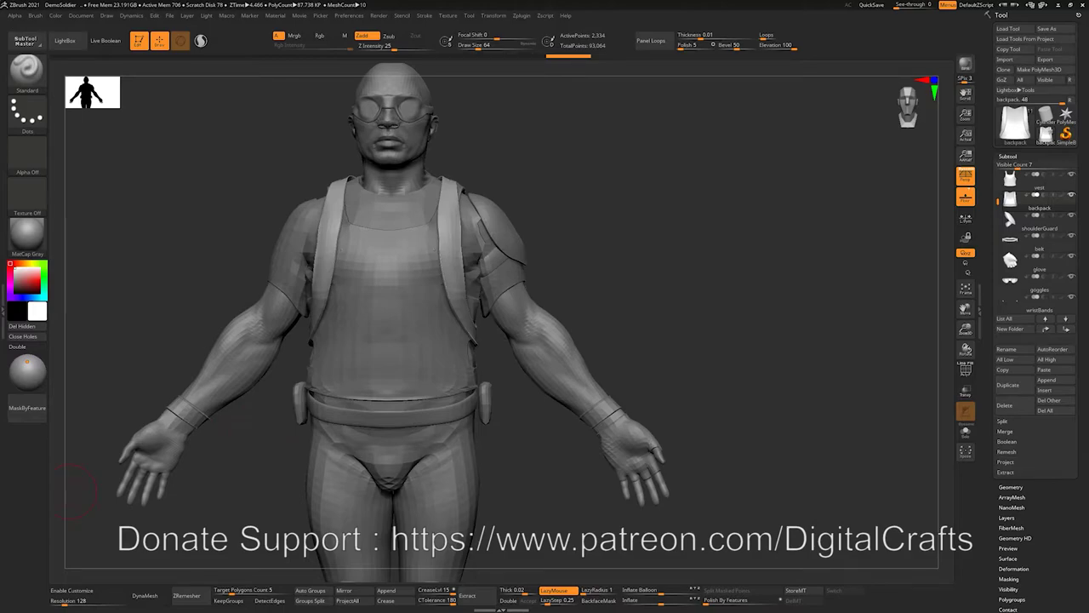
left_click(496, 235, "alt")
left_click_drag(622, 278, 652, 226)
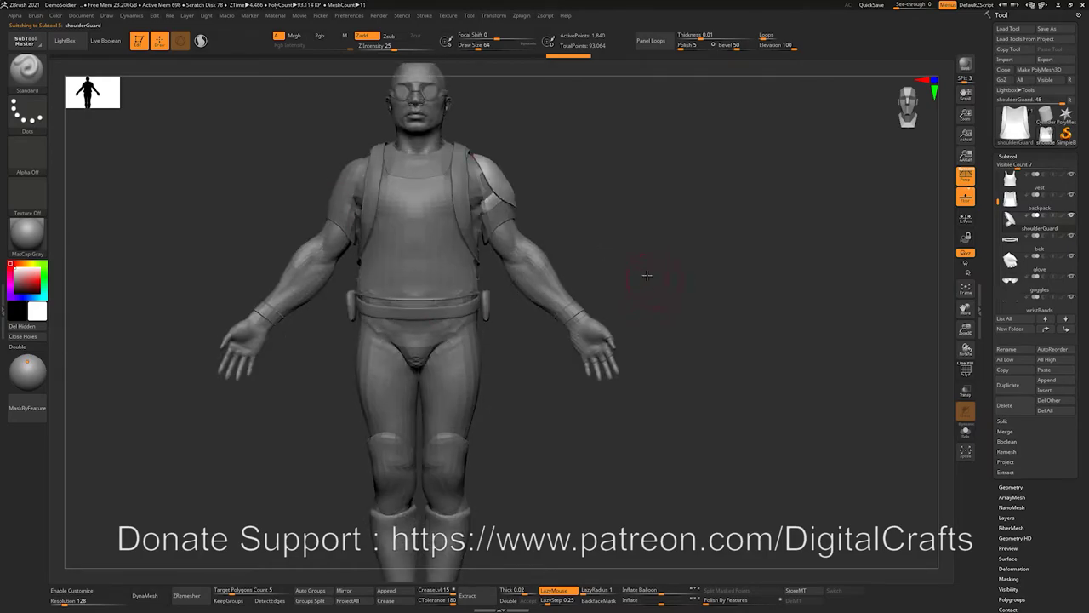
left_click_drag(647, 275, 685, 327, "alt")
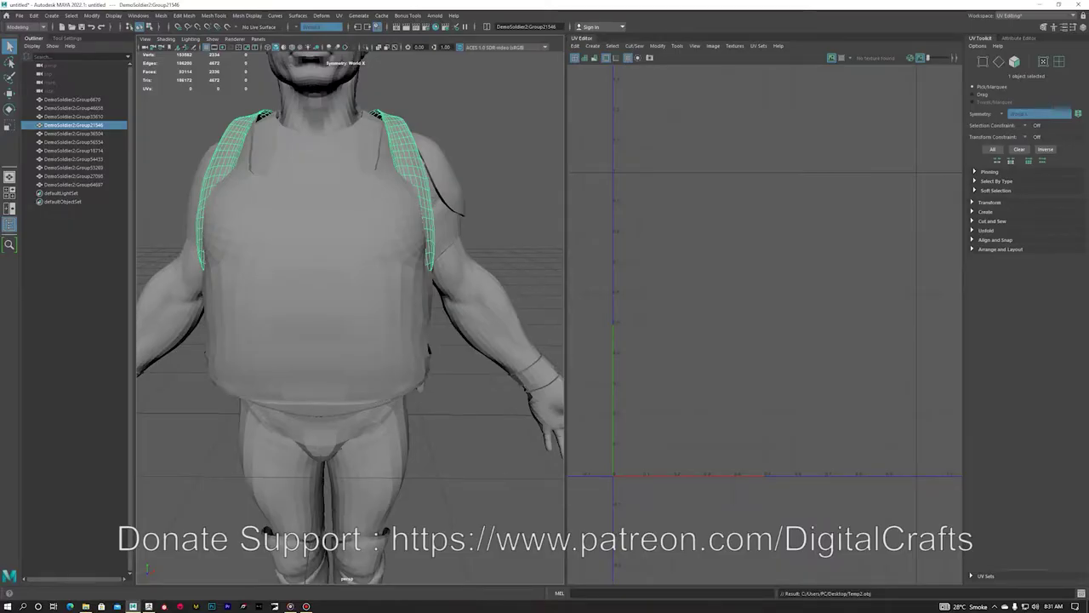
- Select the vest mesh again in Maya from a three-quarter view of the soldier
scroll(458, 170, "down", 3)
scroll(458, 170, "down", 5)
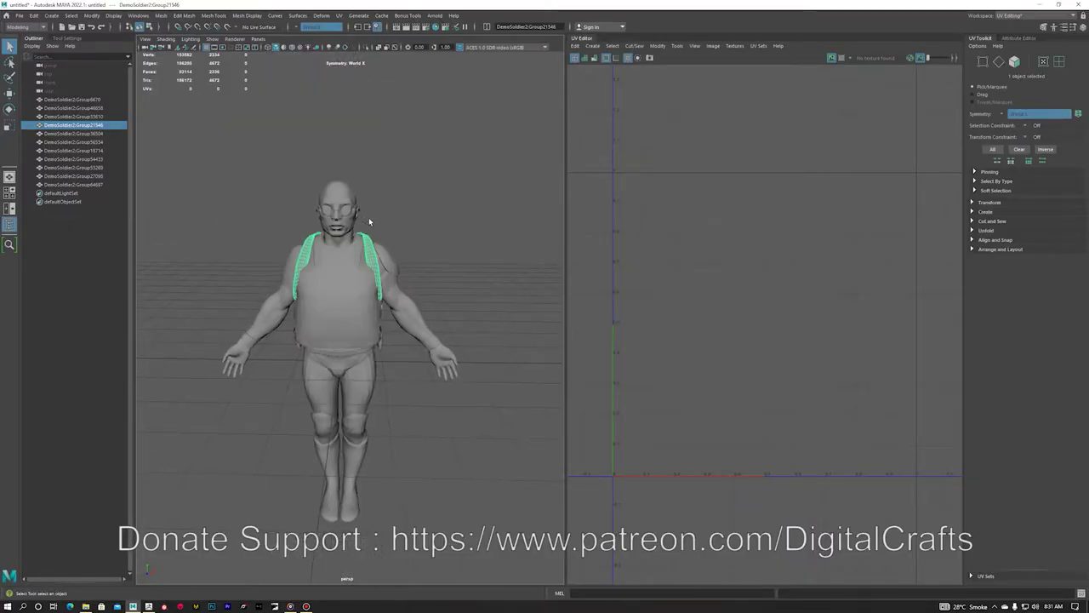
left_click_drag(369, 219, 294, 232, "alt")
left_click(396, 266)
left_click_drag(330, 272, 417, 289, "alt")
scroll(366, 283, "up", 3)
left_click(377, 286)
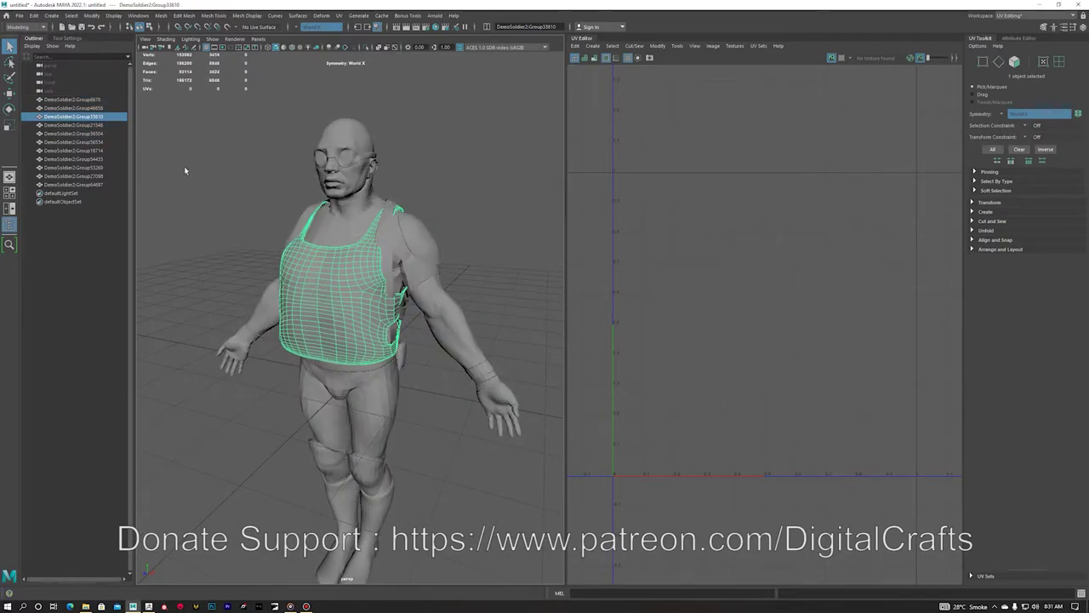
- Permanently delete vest.obj, DemoSoldier.obj, Temp1.obj and Temp2.obj from the Desktop folder in File Explorer, then put the folder window away
left_click(85, 606)
left_click_drag(735, 495, 573, 501)
key("shift+Delete")
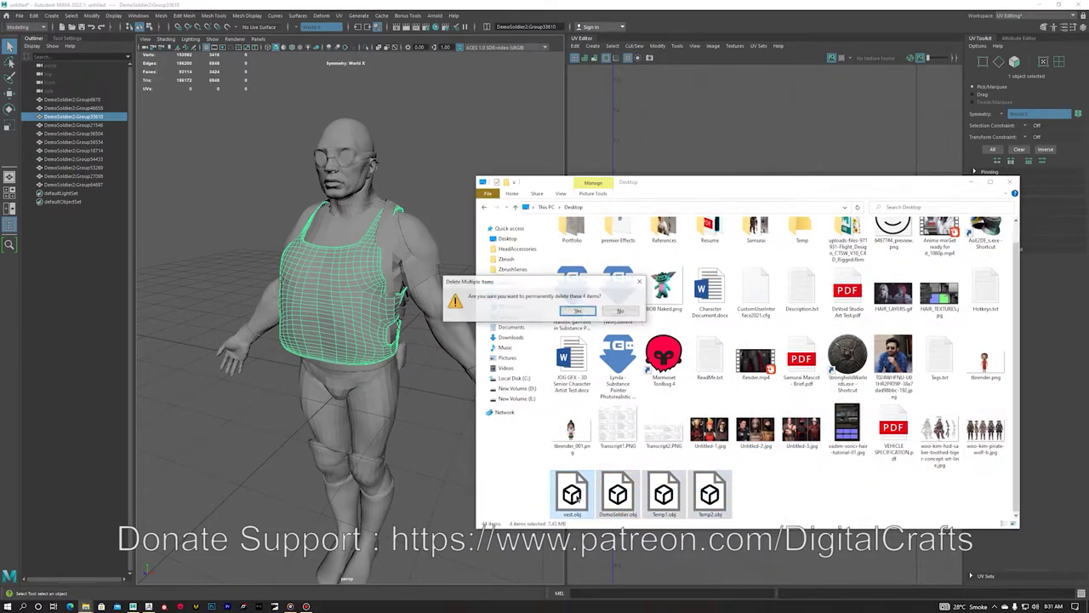
key("Return")
left_click(971, 182)
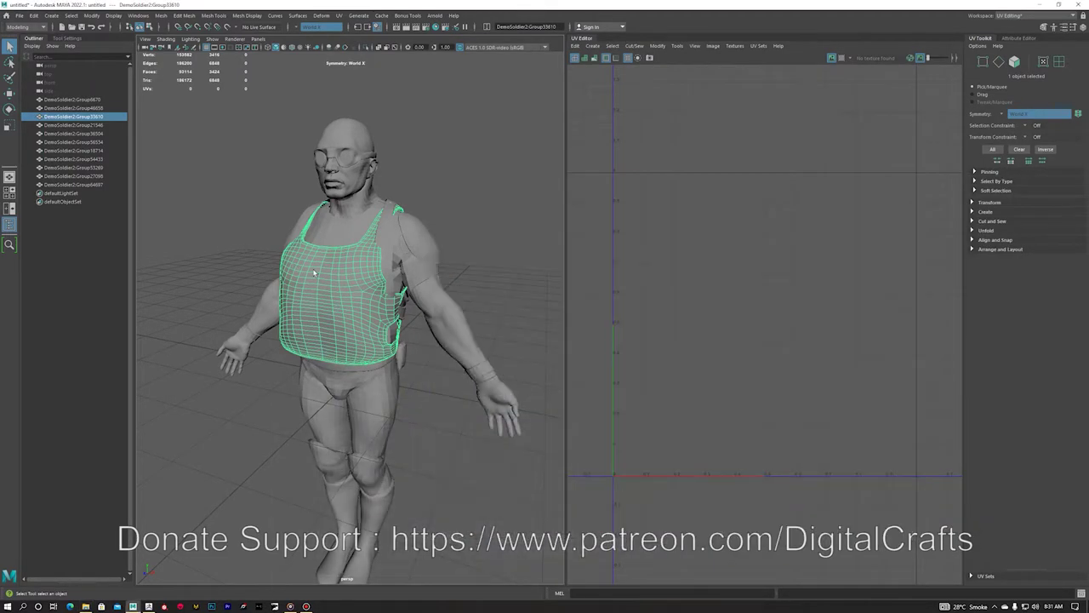
- Export the selected vest to the Desktop in FBX export format under the name Temp1
left_click(17, 15)
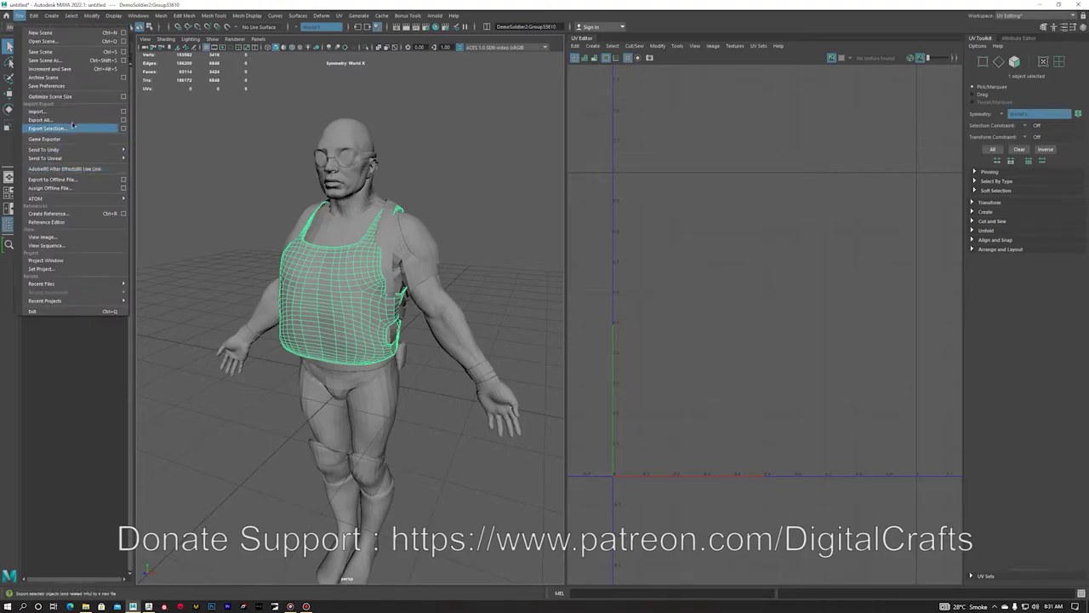
left_click(74, 130)
left_click(269, 427)
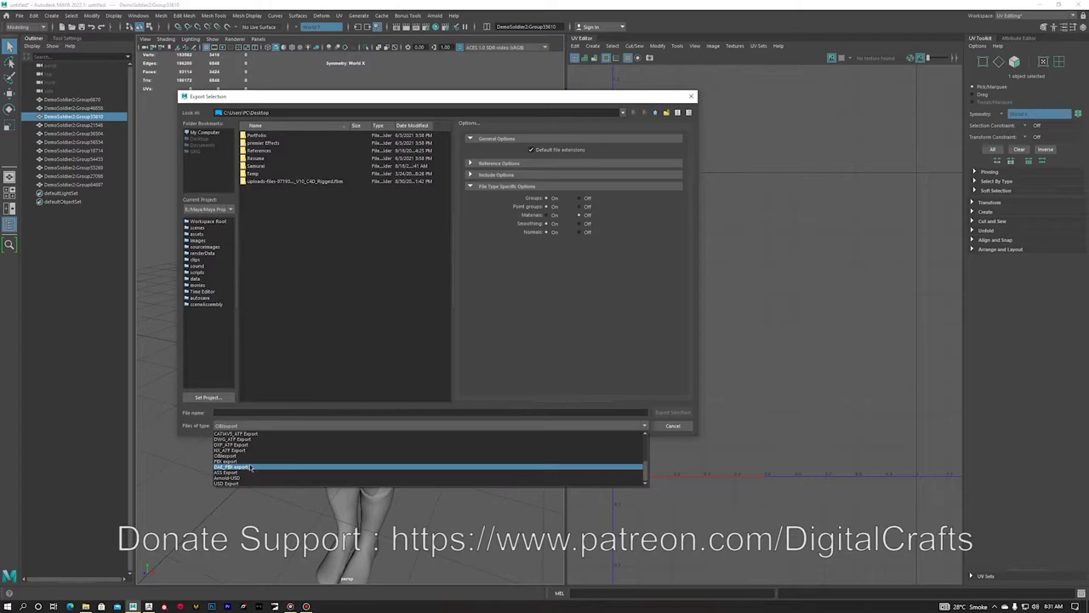
left_click(229, 460)
left_click(299, 415)
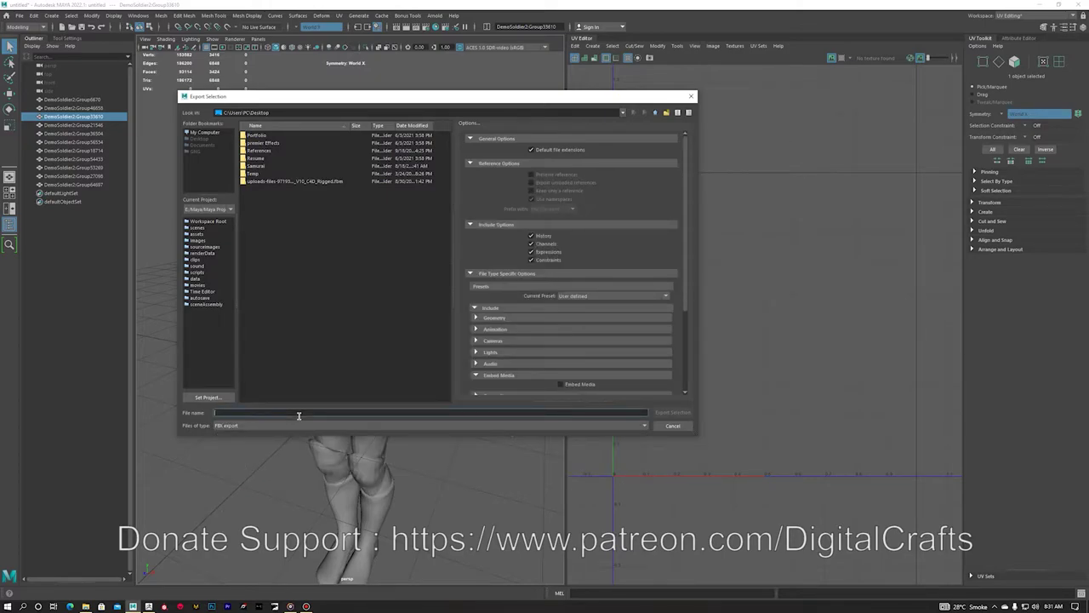
type("1")
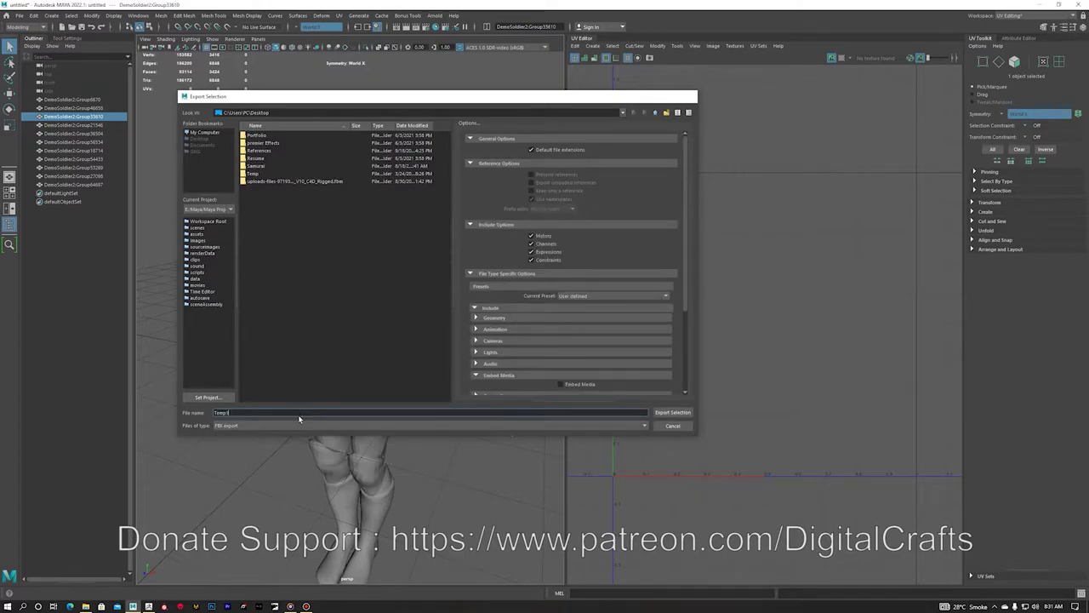
key("Return")
- Switch to ZBrush, import the vest FBX file with the tool import and its options accepted, and return to the soldier tool
left_click(147, 607)
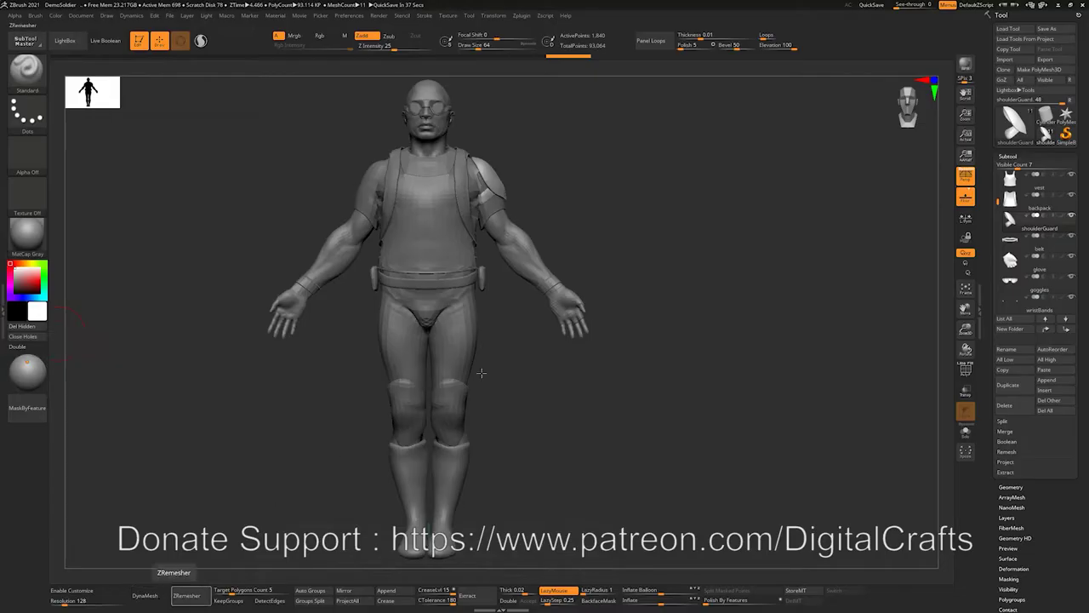
left_click(1005, 59)
left_click(558, 169)
key("Return")
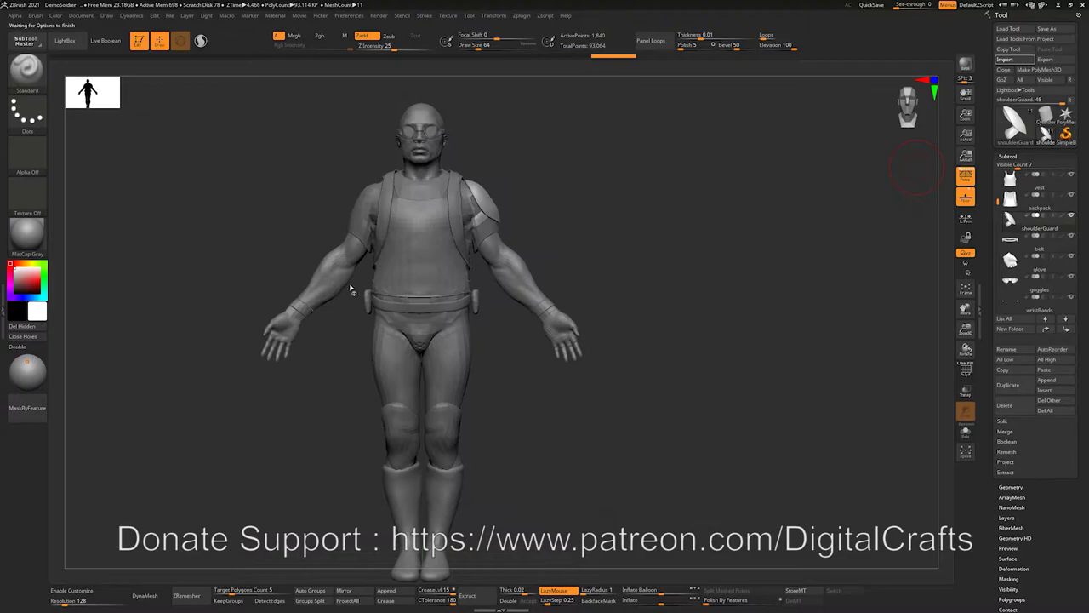
left_click(521, 398)
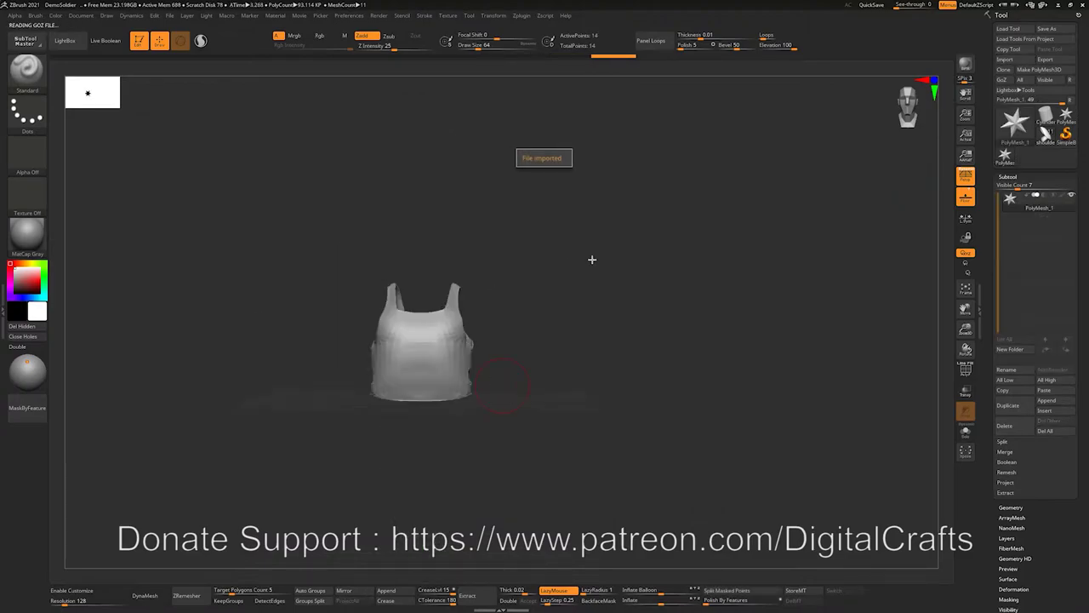
left_click_drag(476, 287, 522, 319)
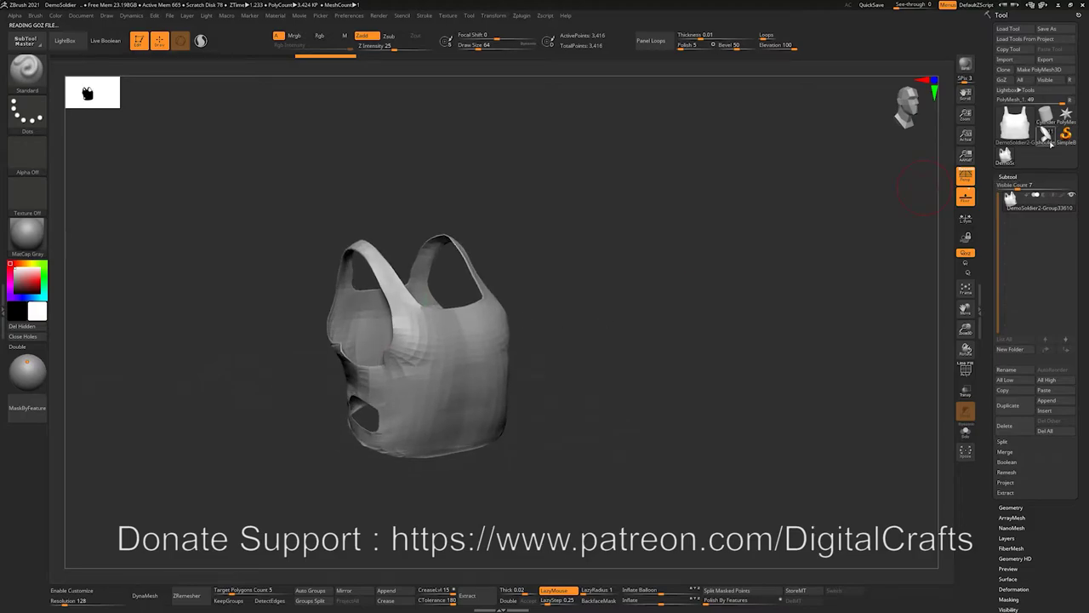
left_click(1005, 158)
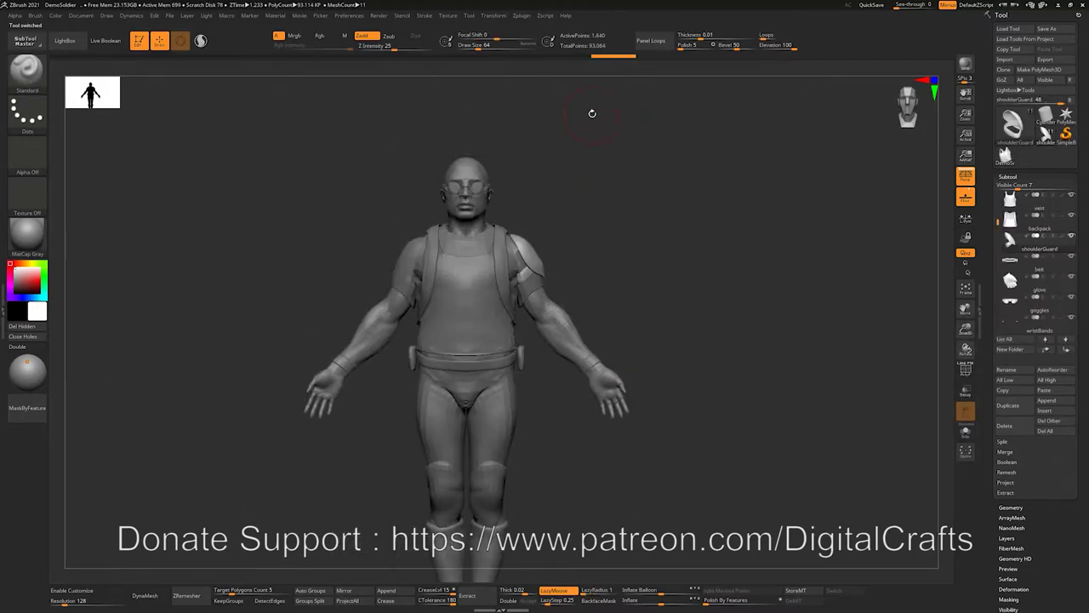
- Import the vest FBX file again through the FBX ExportImport plugin and switch back to the soldier tool
left_click(520, 15)
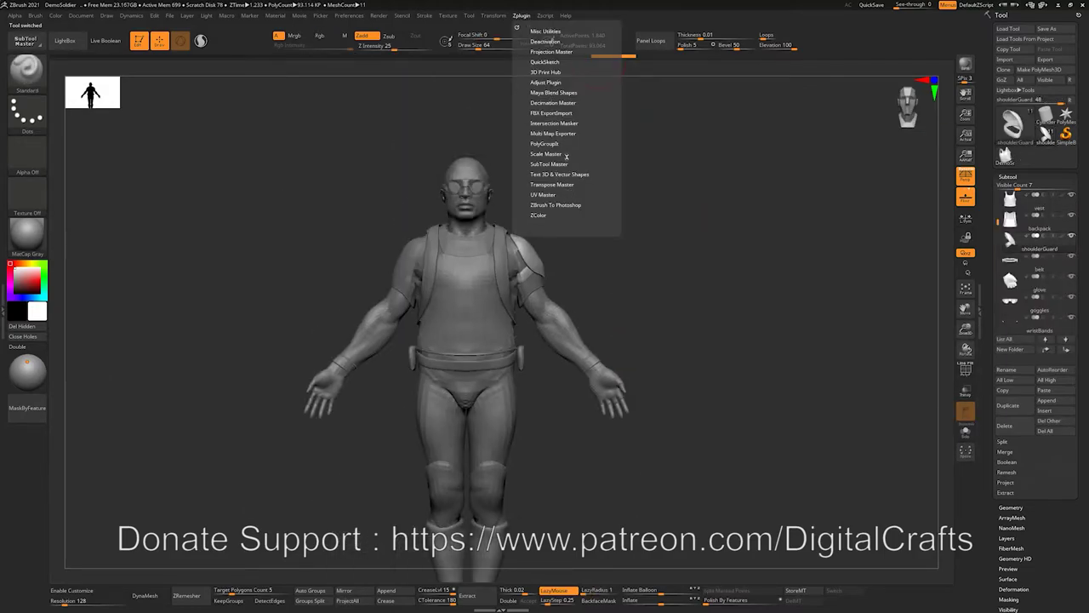
left_click(553, 113)
left_click(551, 195)
double_click(557, 173)
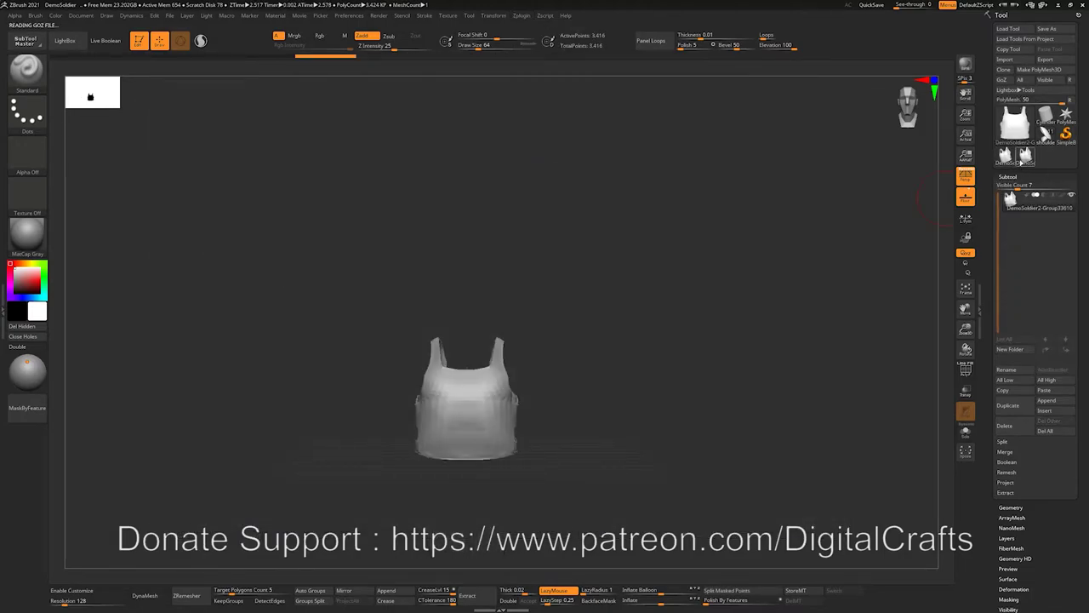
left_click(1025, 159)
left_click(1027, 158)
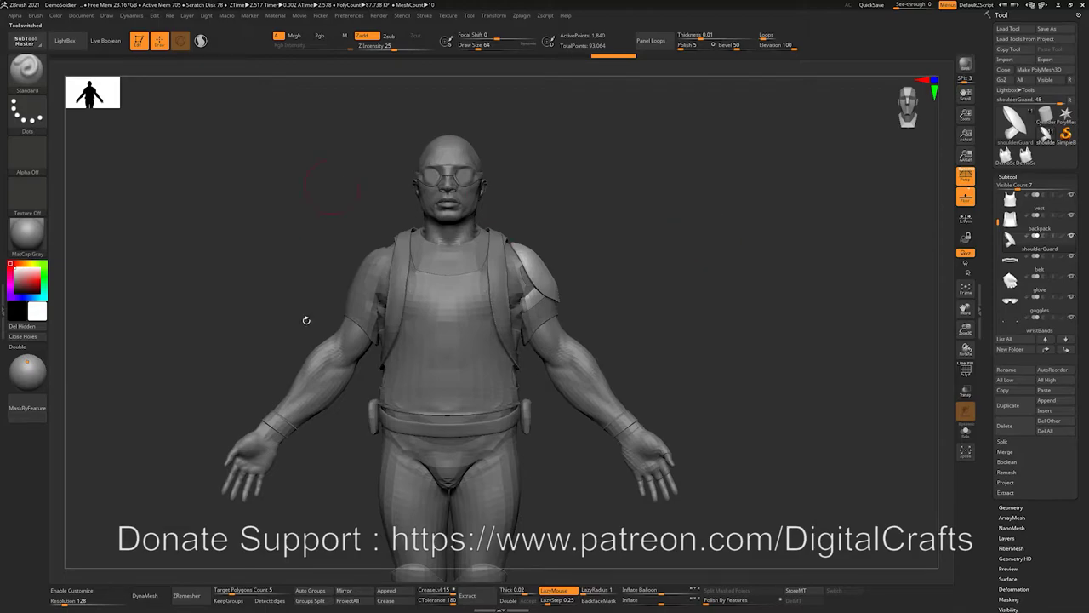
left_click_drag(666, 250, 605, 146, "alt")
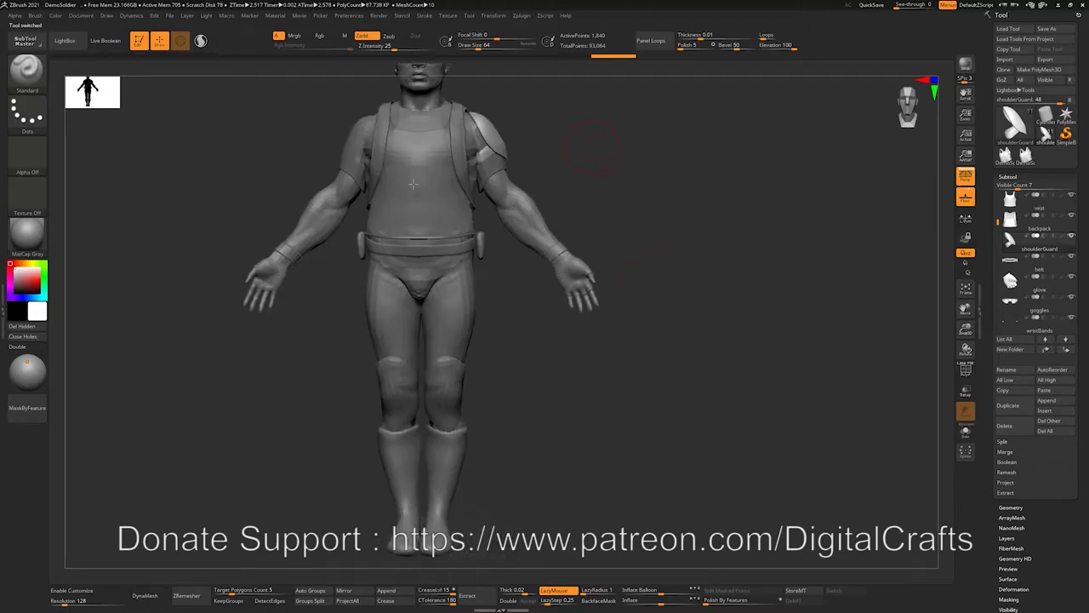
- Set FBX ExportImport to export the selected subtool only, select the vest, and export it to the Desktop, overwriting Temp1.fbx
left_click_drag(673, 186, 694, 206, "alt")
left_click(519, 16)
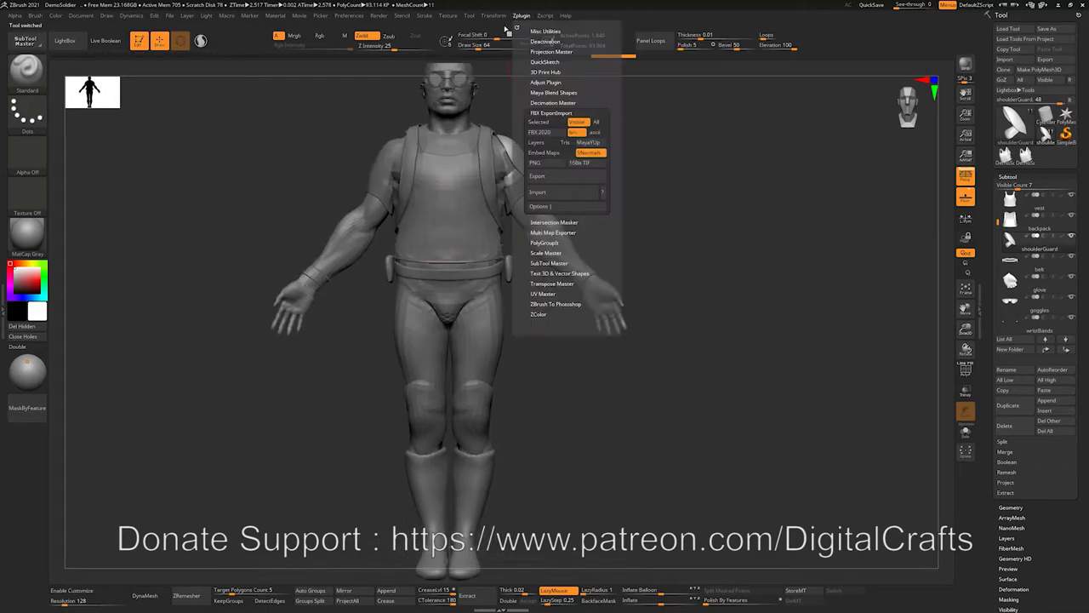
left_click(520, 16)
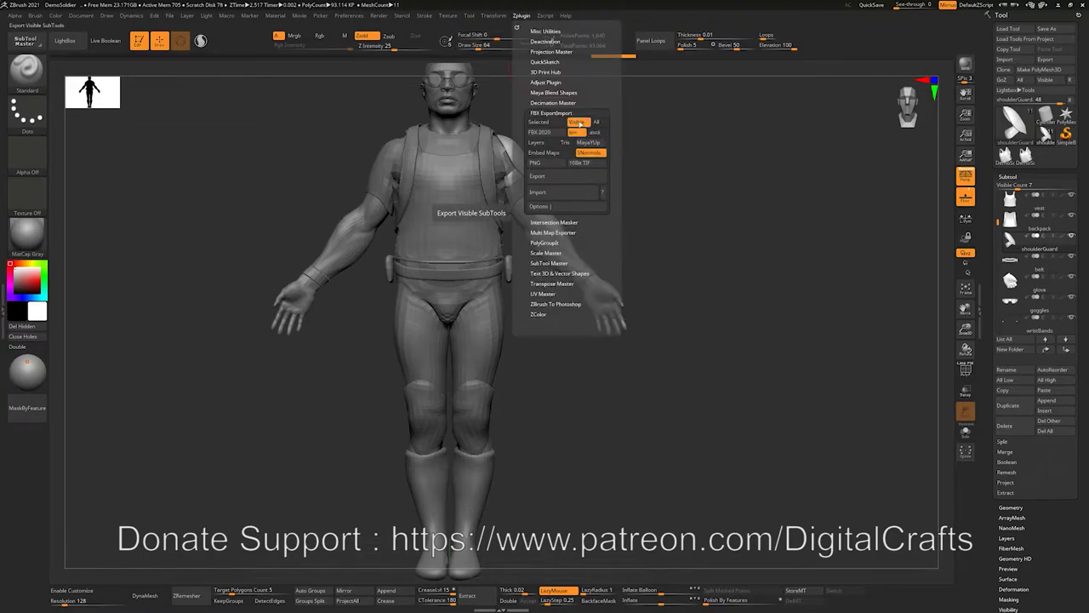
left_click(552, 125)
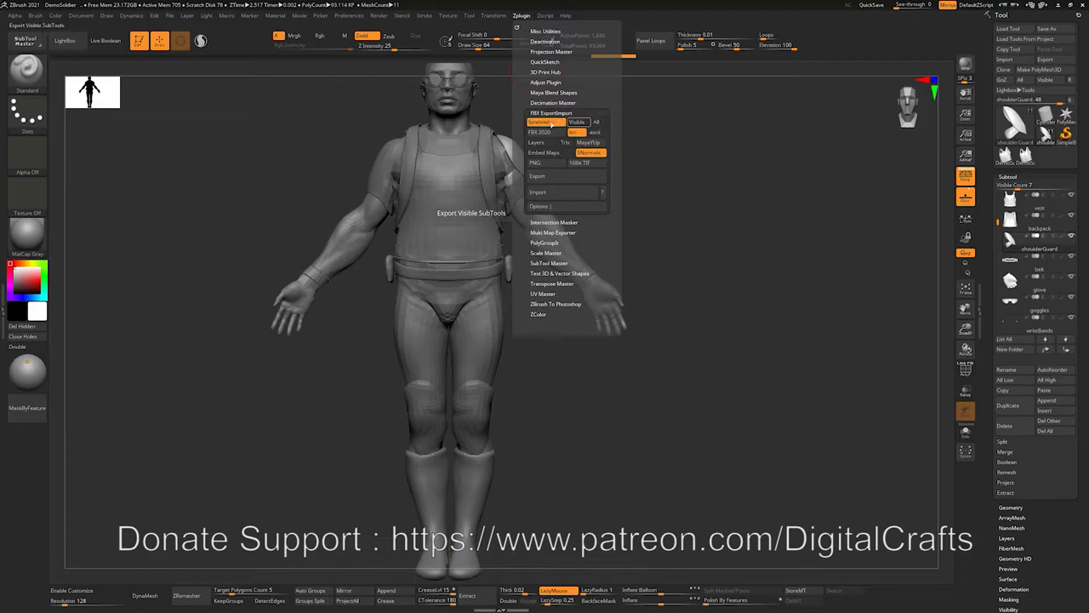
left_click(476, 190, "alt")
left_click_drag(659, 170, 694, 185, "alt")
left_click(515, 16)
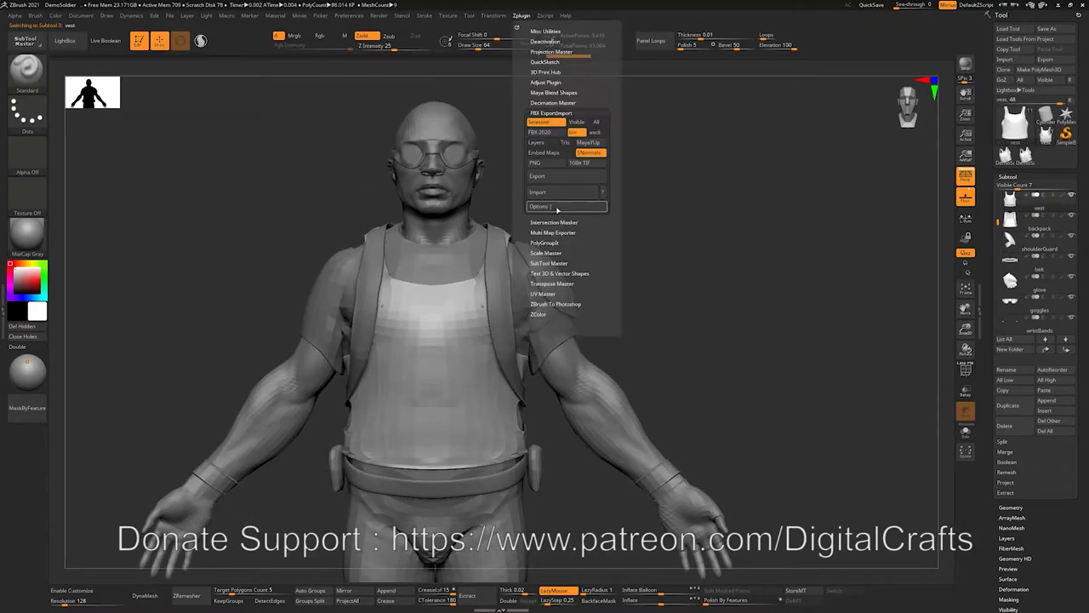
left_click(538, 176)
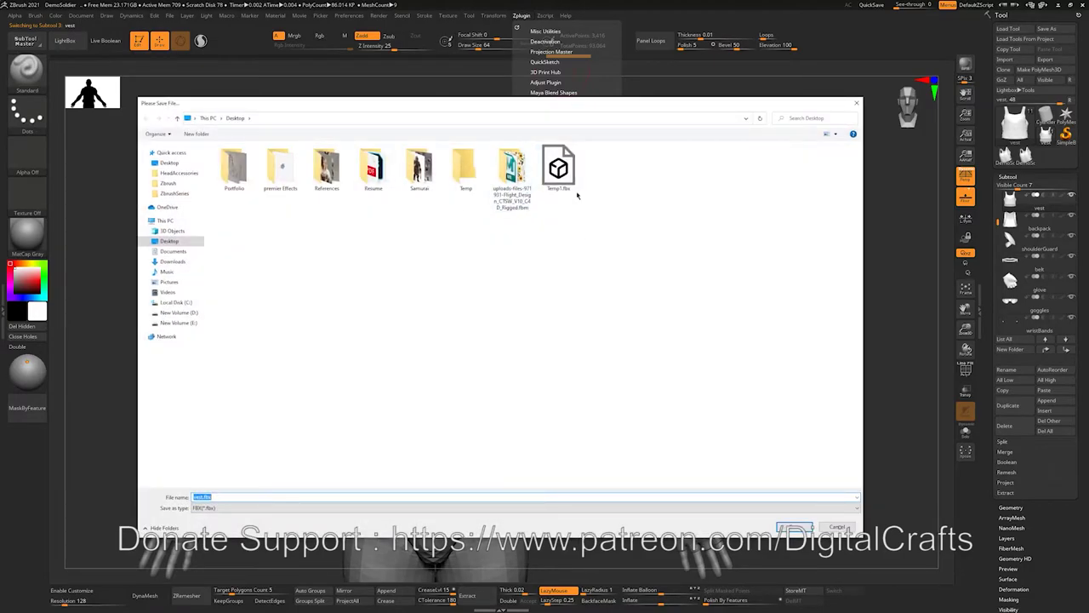
double_click(567, 192)
left_click(564, 304)
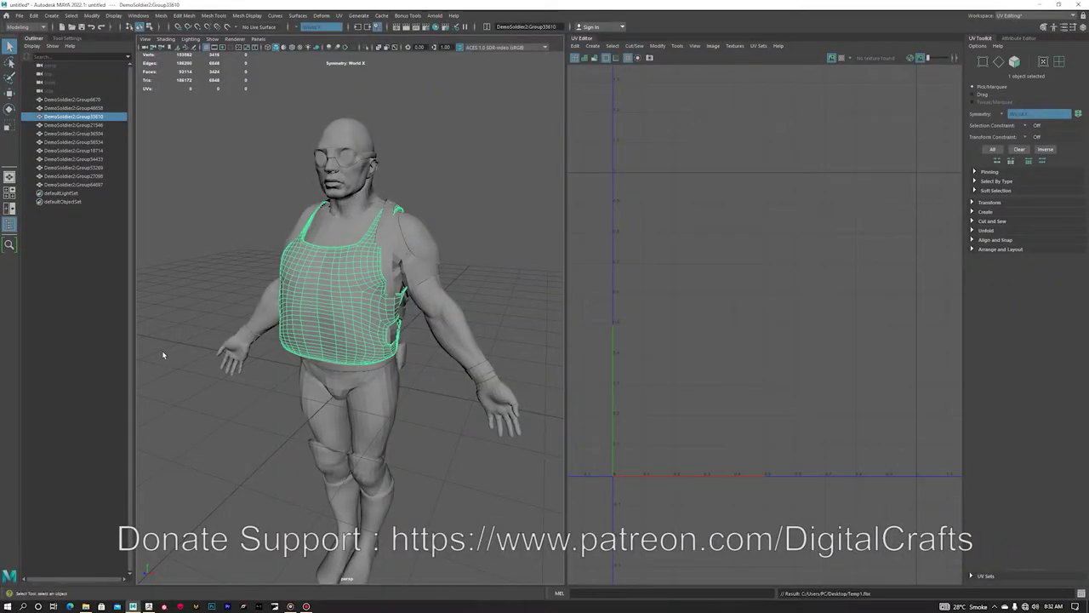
- In Maya, select all the DemoSoldier2 meshes in the Outliner and delete them from the scene
left_click(224, 133)
left_click(60, 100)
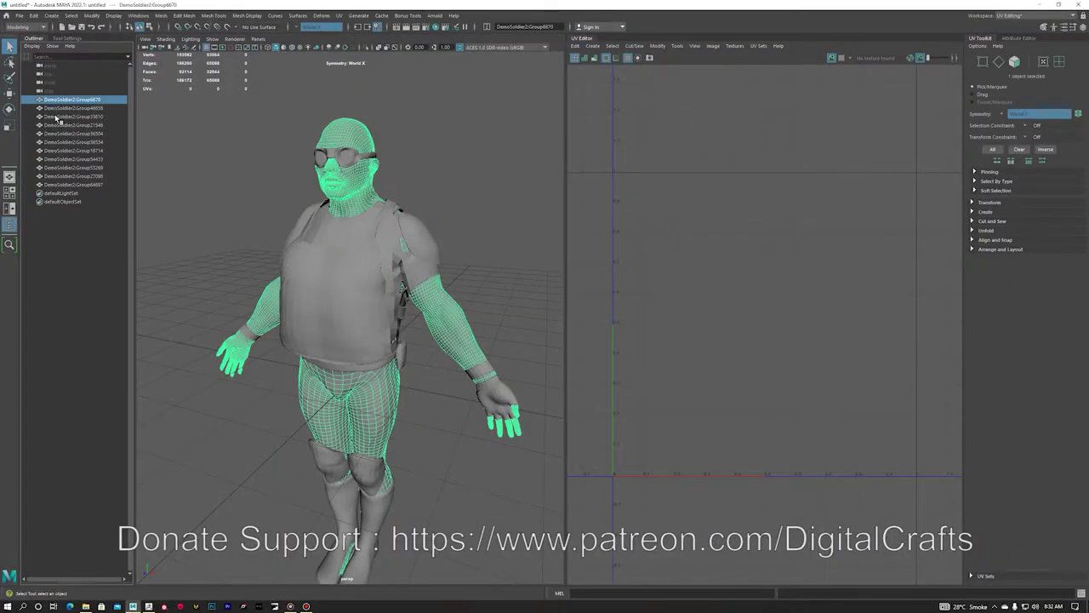
left_click(78, 184, "shift")
key("Delete")
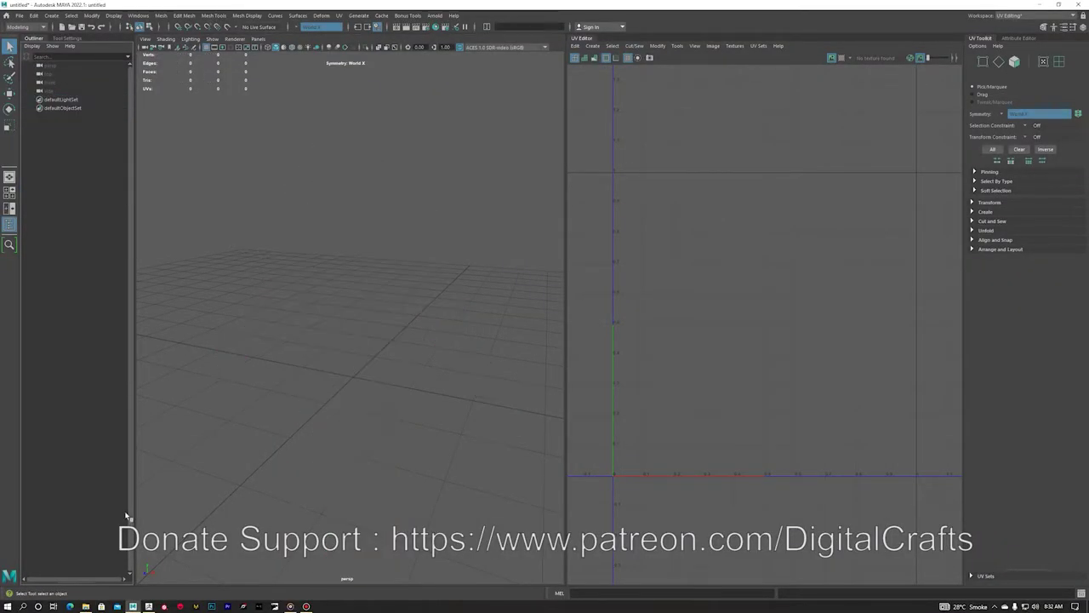
- Import Temp1.fbx from the Desktop folder into the empty Maya scene and inspect the vest
left_click(85, 606)
left_click_drag(572, 493, 311, 265)
left_click(971, 182)
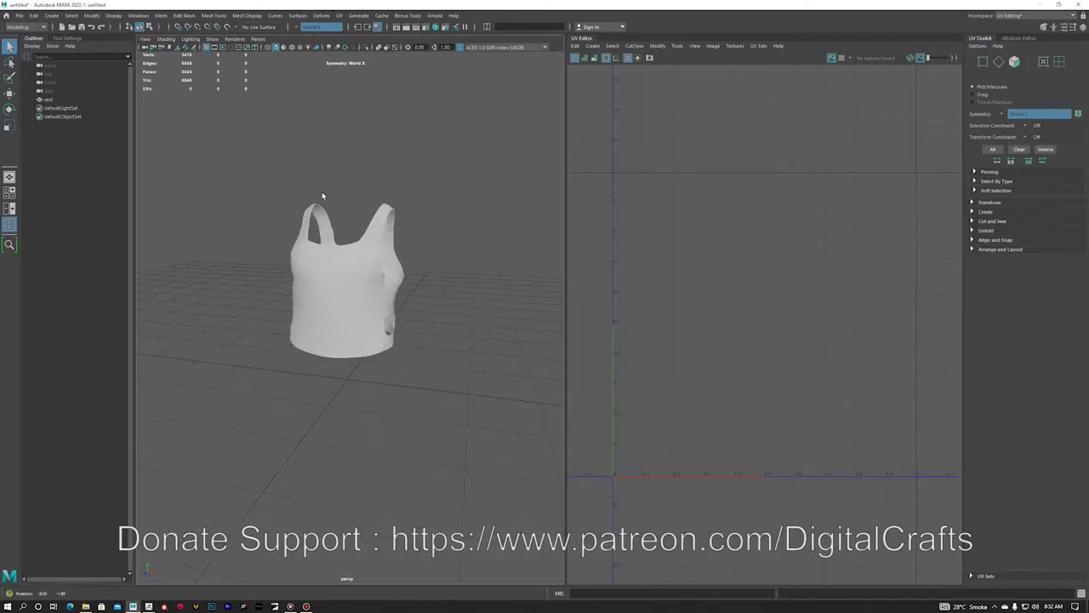
left_click_drag(322, 192, 431, 348)
left_click_drag(388, 271, 488, 296, "alt")
scroll(338, 283, "up", 4)
left_click(488, 294)
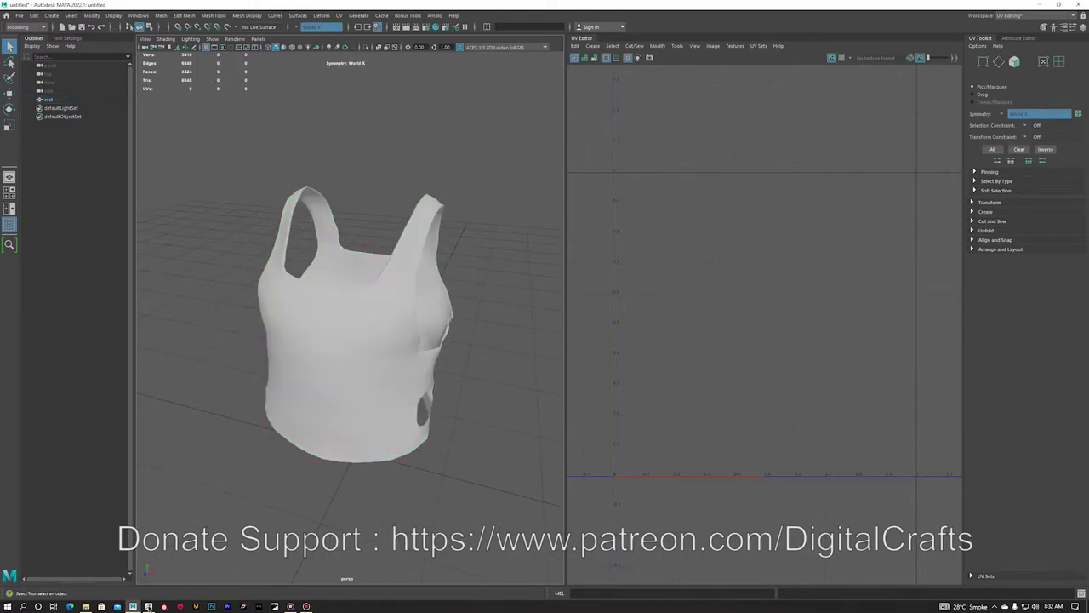
- Switch to ZBrush and show only the vest, backpack, shoulderGuard and belt subtools
left_click(148, 605)
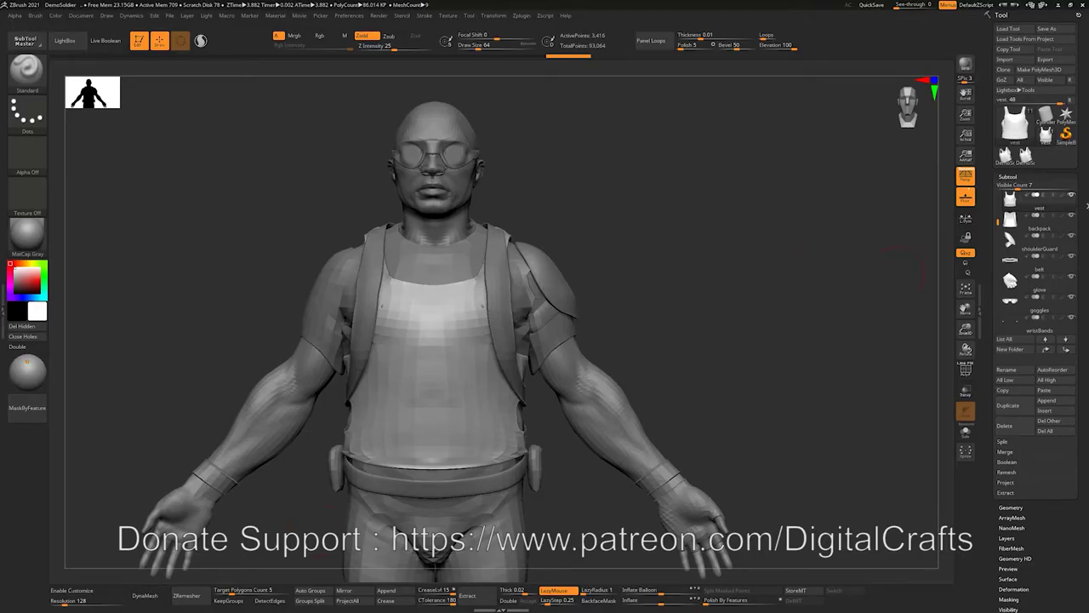
left_click(1072, 195)
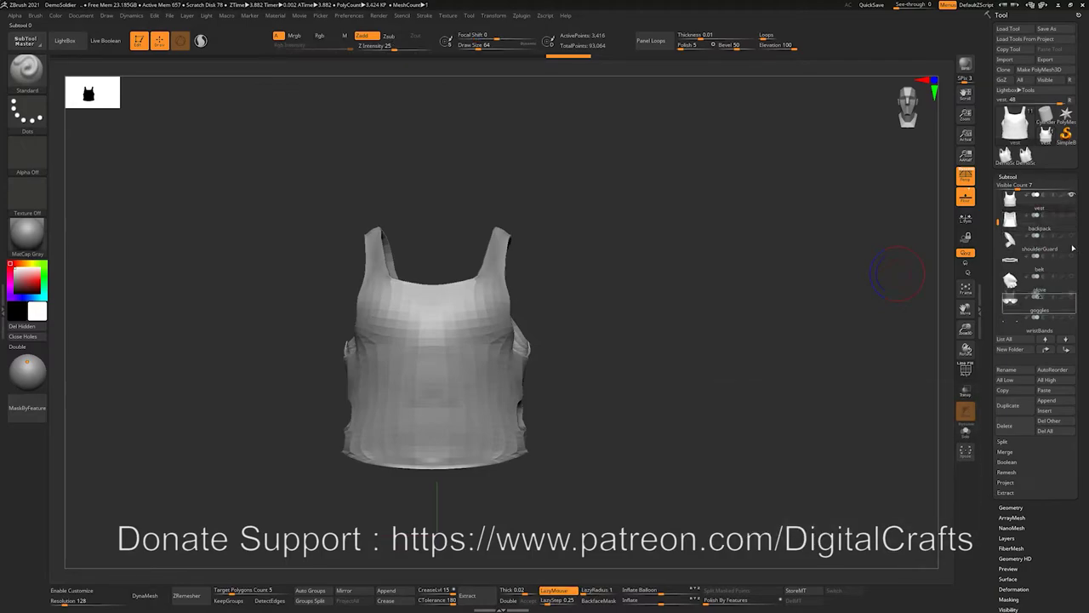
left_click(1072, 216)
left_click(1072, 238)
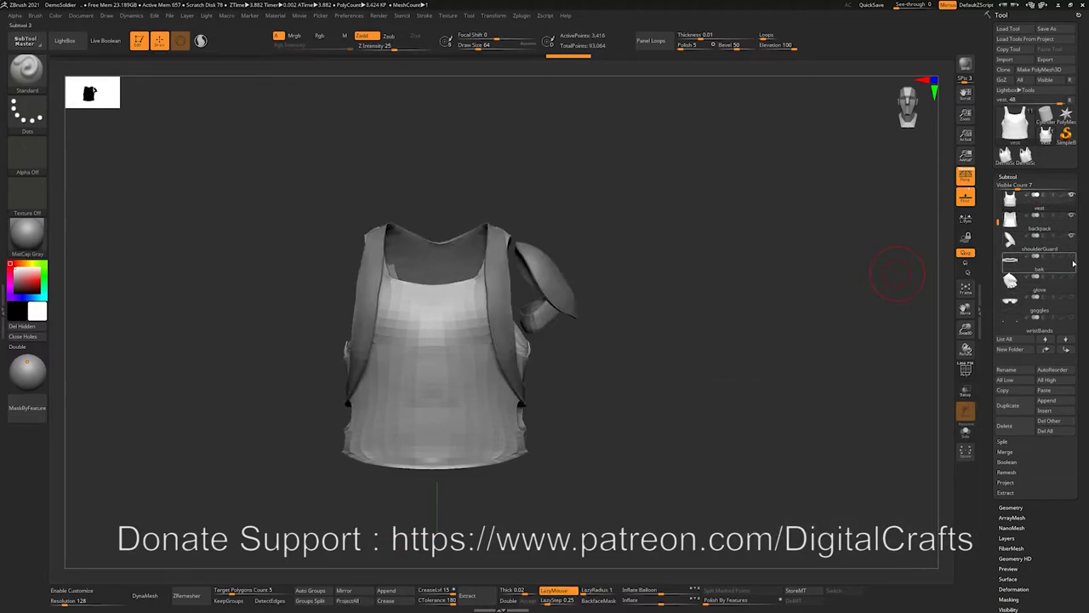
left_click(1072, 257)
left_click_drag(636, 238, 644, 210, "alt")
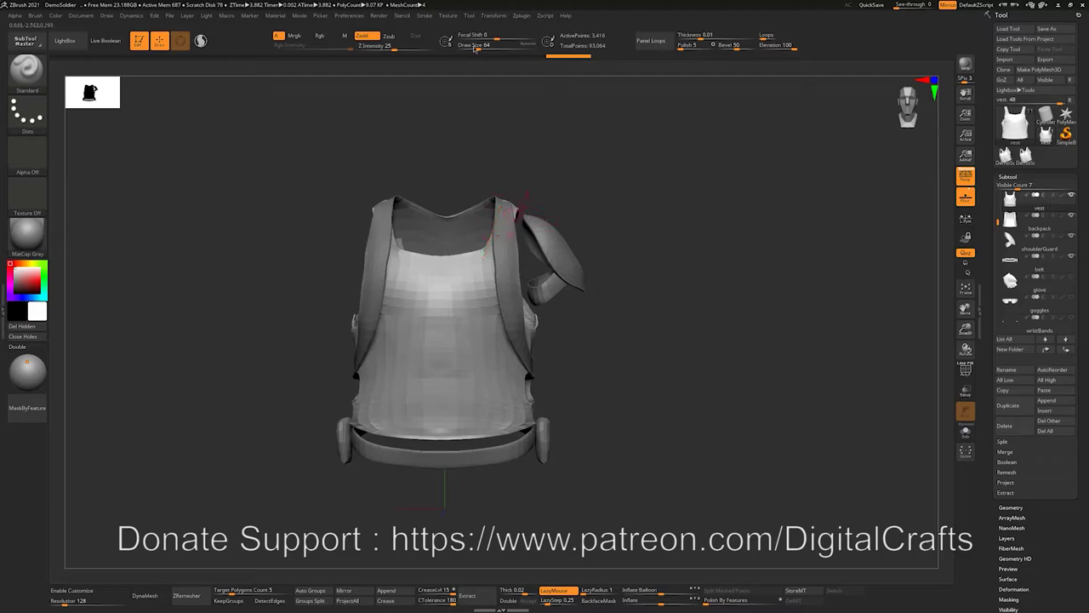
- Export the visible subtools through FBX ExportImport to the Desktop, replacing Temp1.fbx
left_click(521, 16)
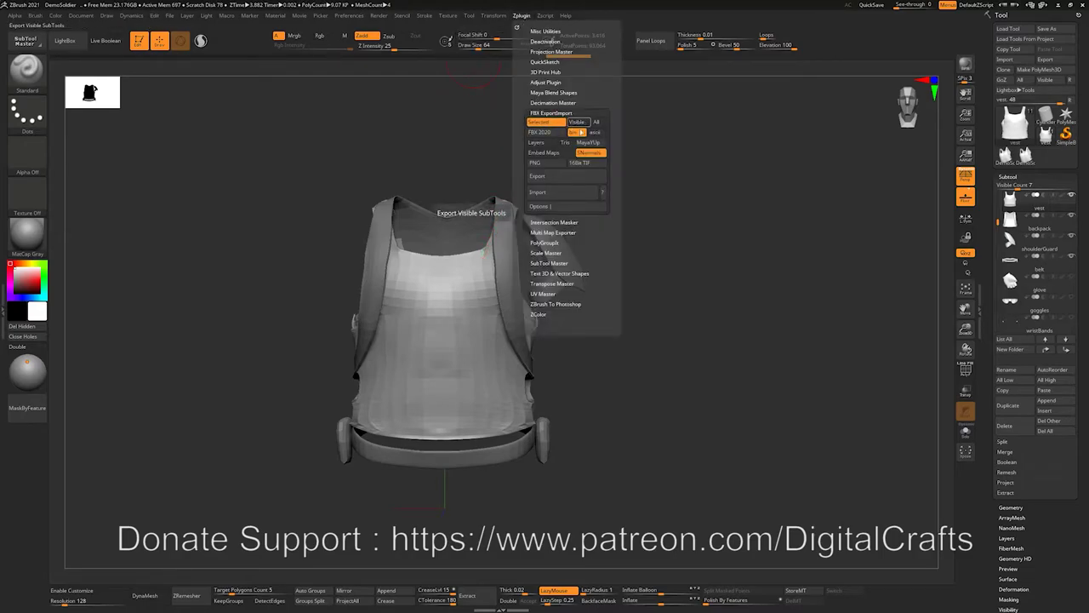
left_click(578, 123)
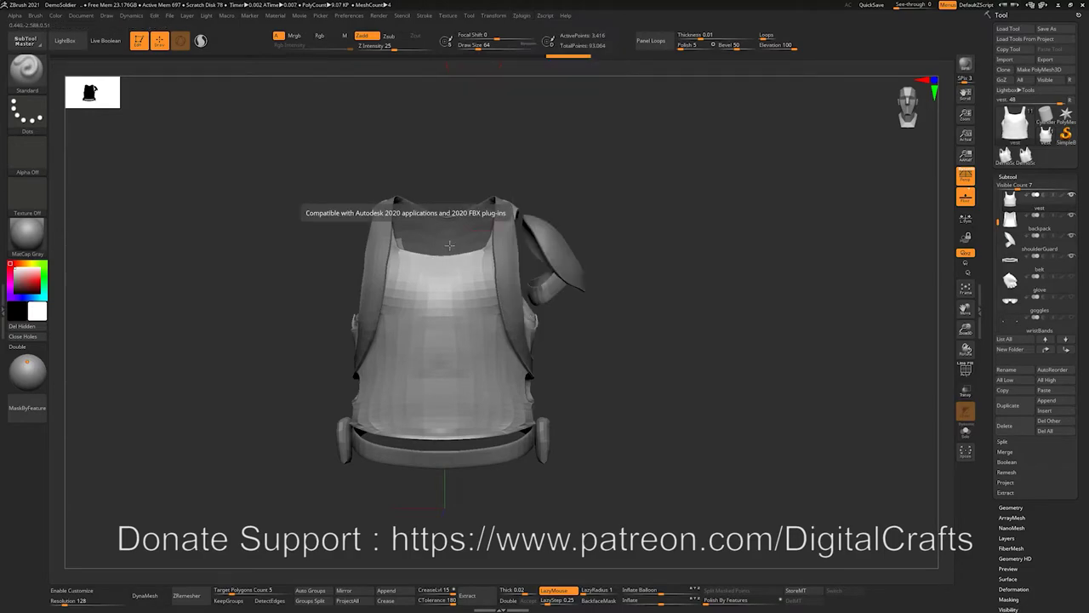
left_click(520, 17)
left_click(521, 16)
left_click(538, 176)
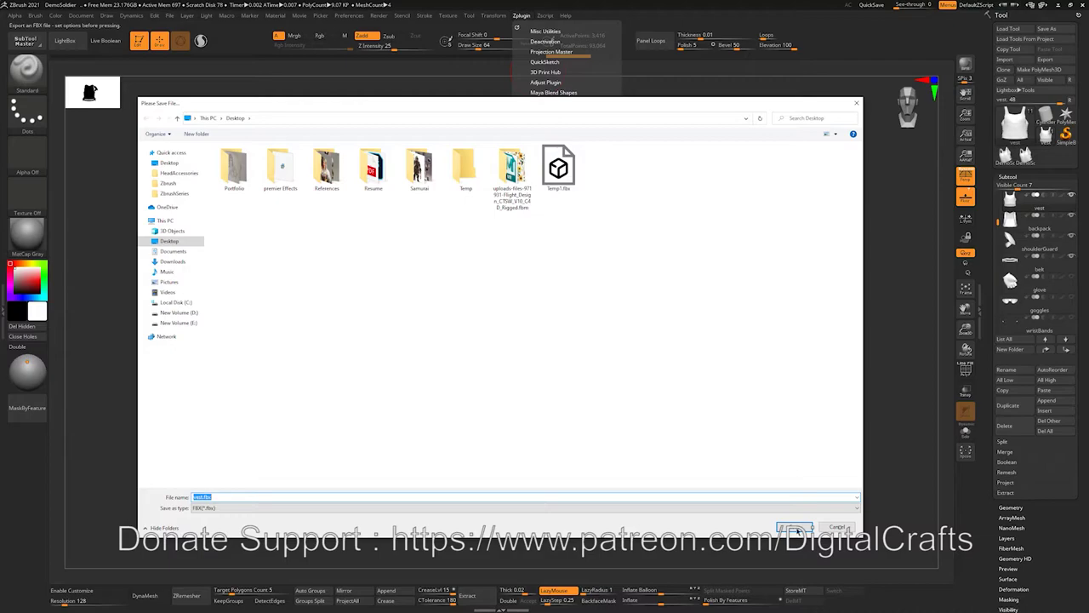
double_click(558, 165)
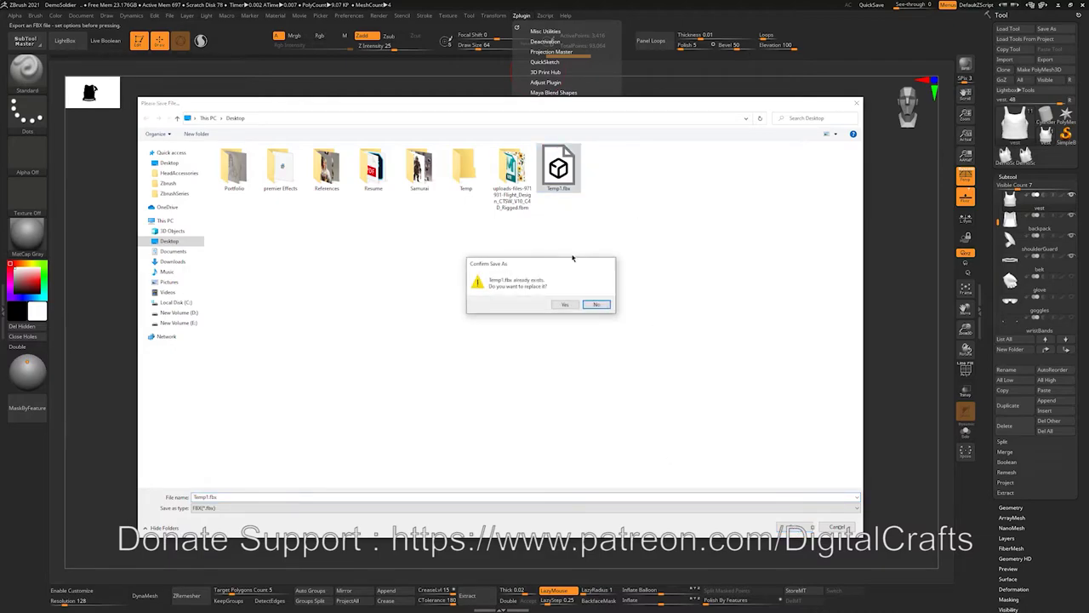
left_click(563, 304)
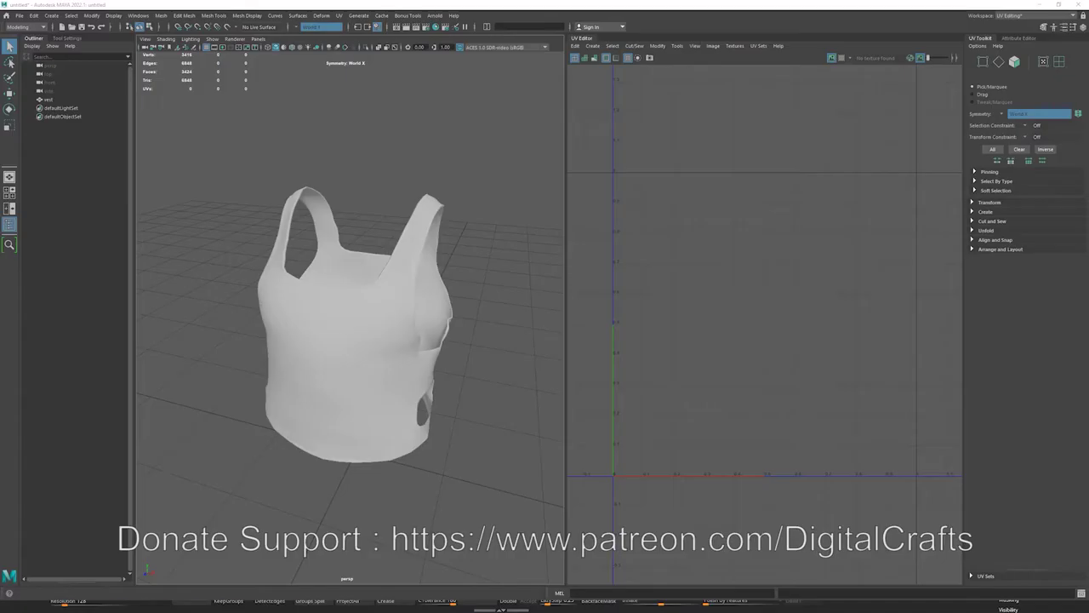
- Delete the old vest in Maya and import the updated Temp1.fbx from the Desktop folder
left_click(314, 380)
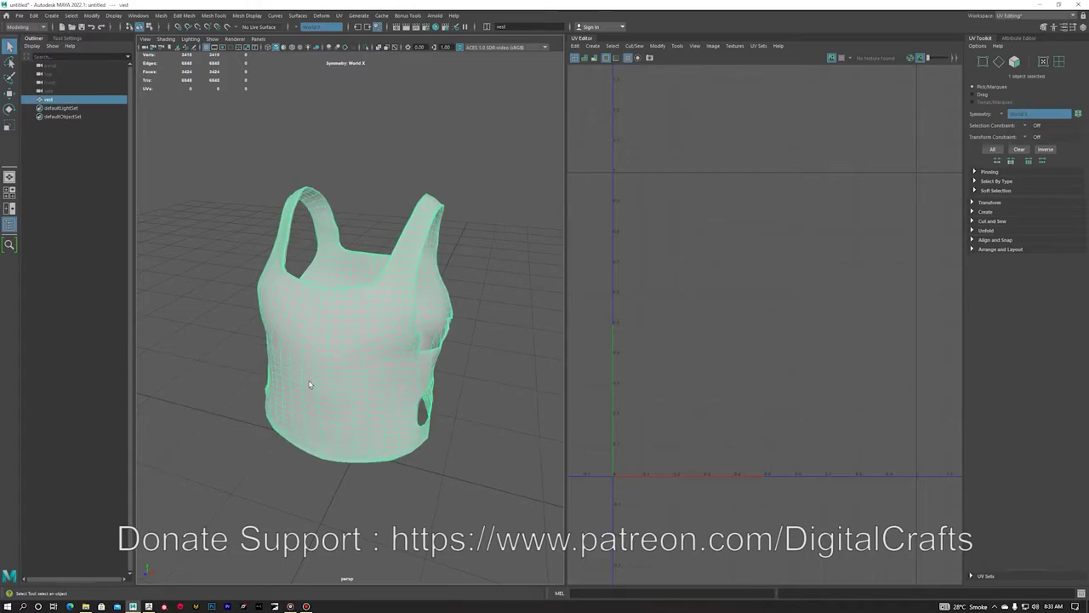
key("Delete")
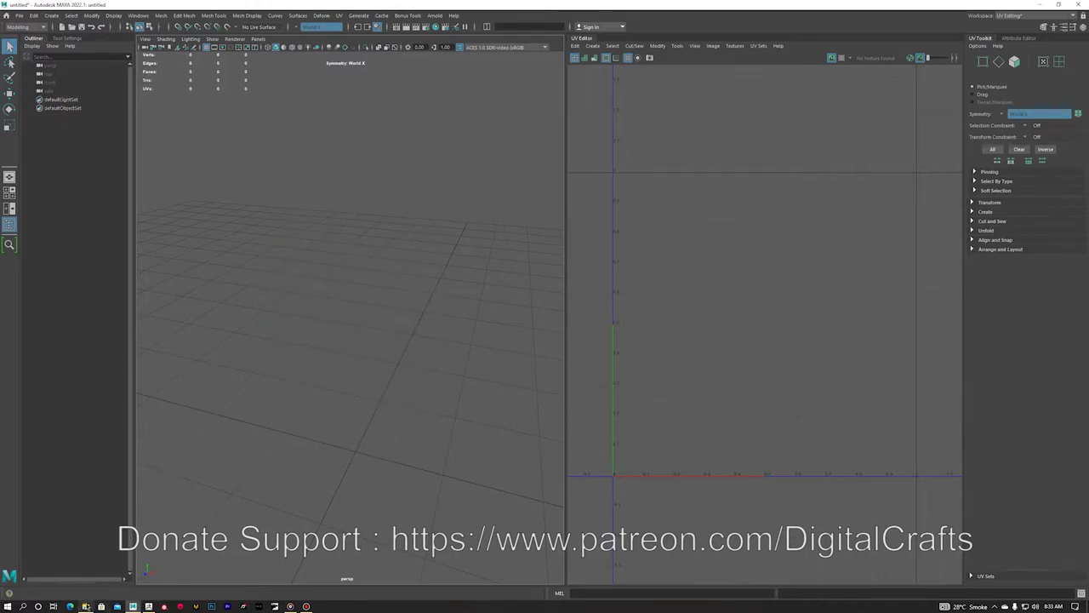
left_click(85, 606)
scroll(737, 406, "up", 1)
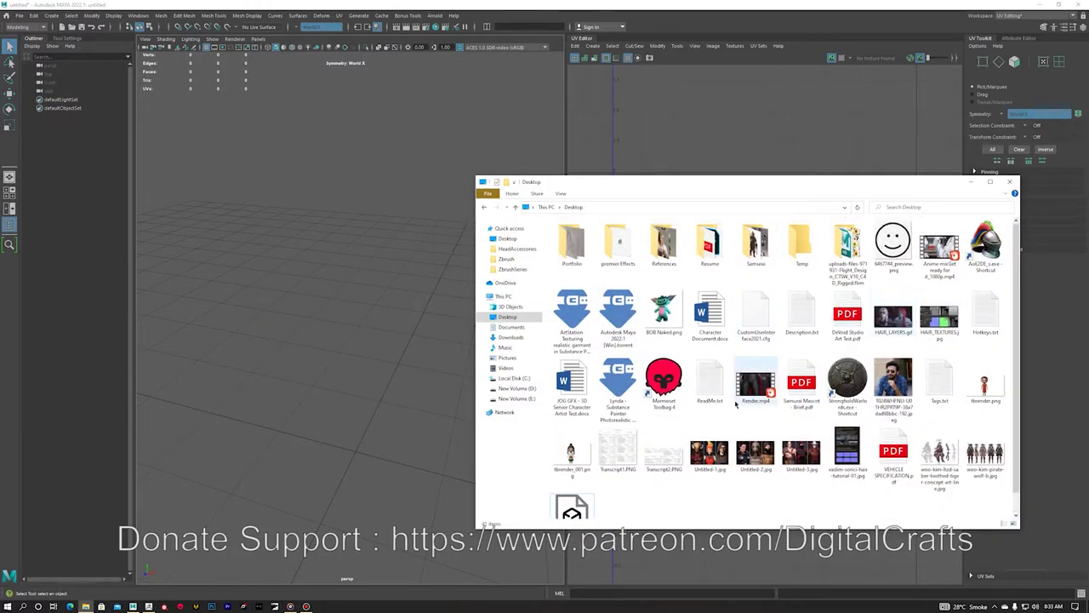
scroll(737, 405, "down", 1)
left_click_drag(572, 498, 400, 391)
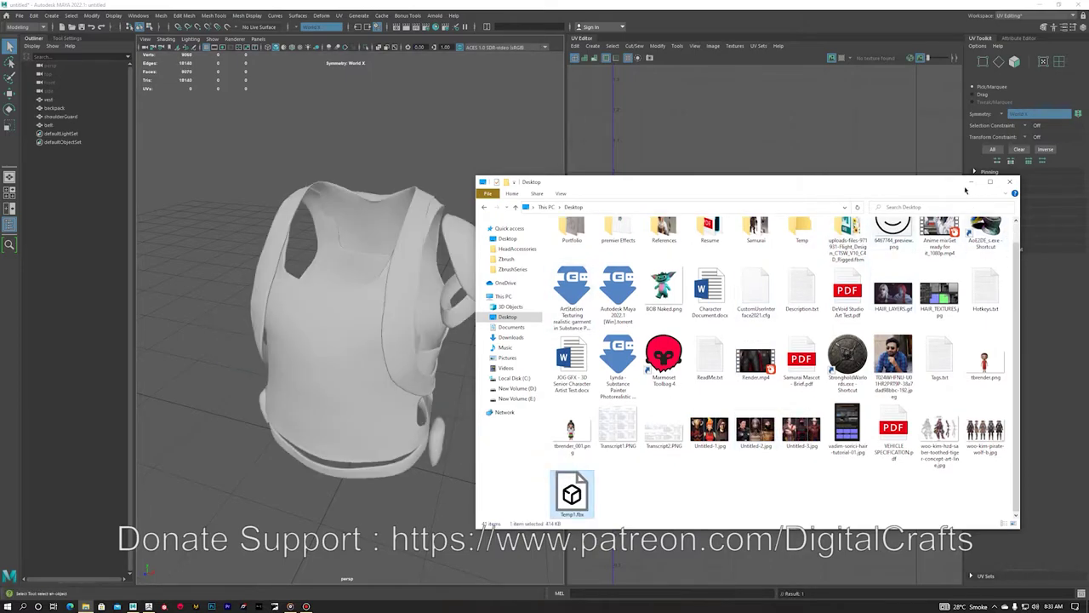
left_click(970, 183)
- Select the imported vest, backpack, shoulder guard and belt meshes together and delete them from the scene
scroll(223, 230, "down", 5)
left_click_drag(225, 223, 433, 373)
scroll(433, 373, "up", 4)
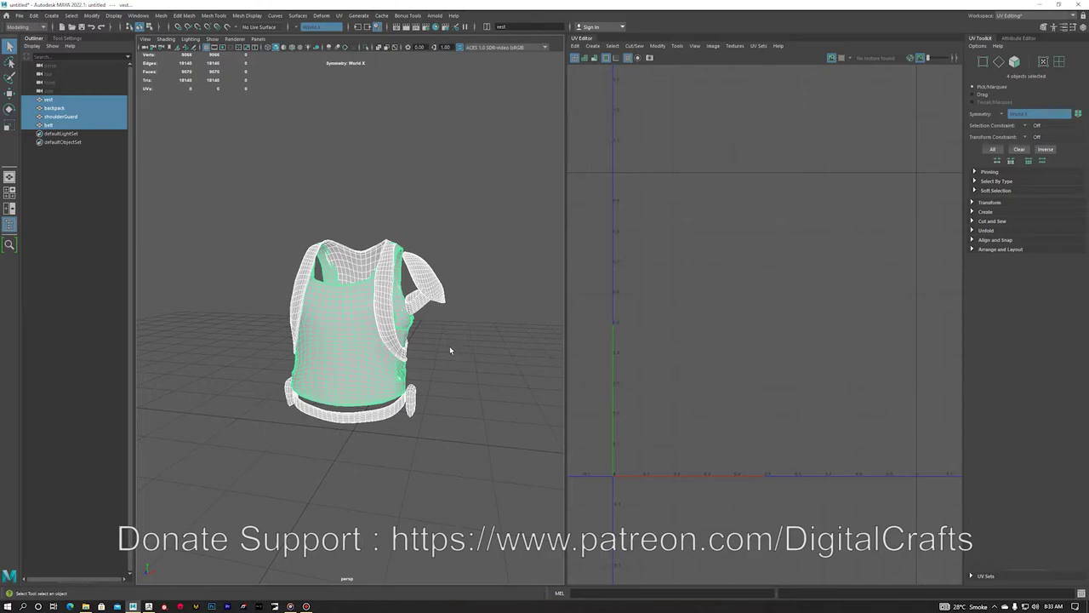
key("Delete")
- Return to ZBrush, show all the soldier's subtools, and set FBX ExportImport to export all subtools
left_click(148, 606)
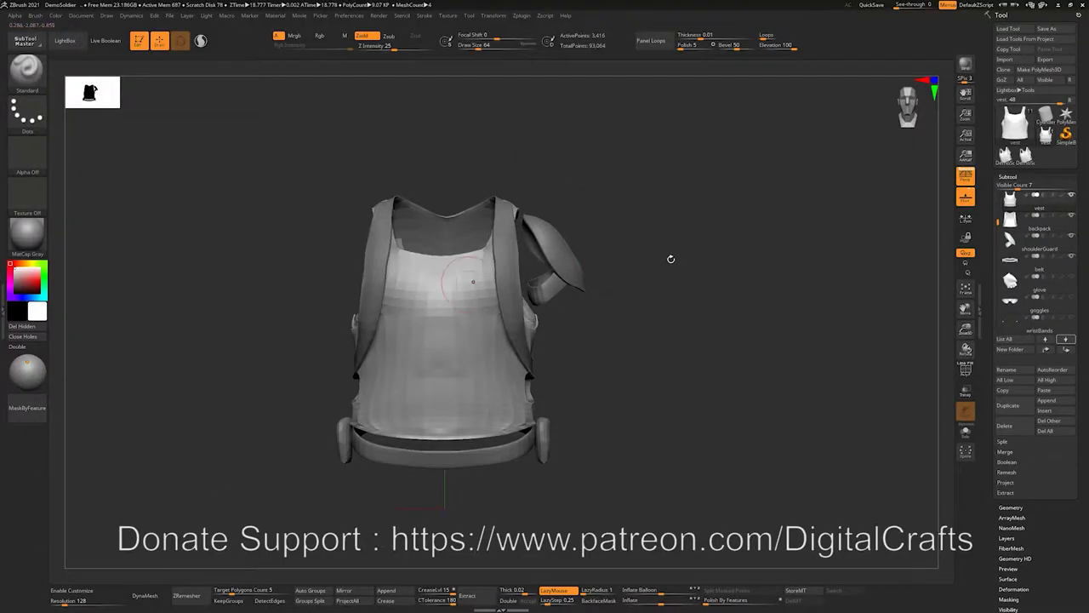
left_click_drag(671, 258, 631, 268)
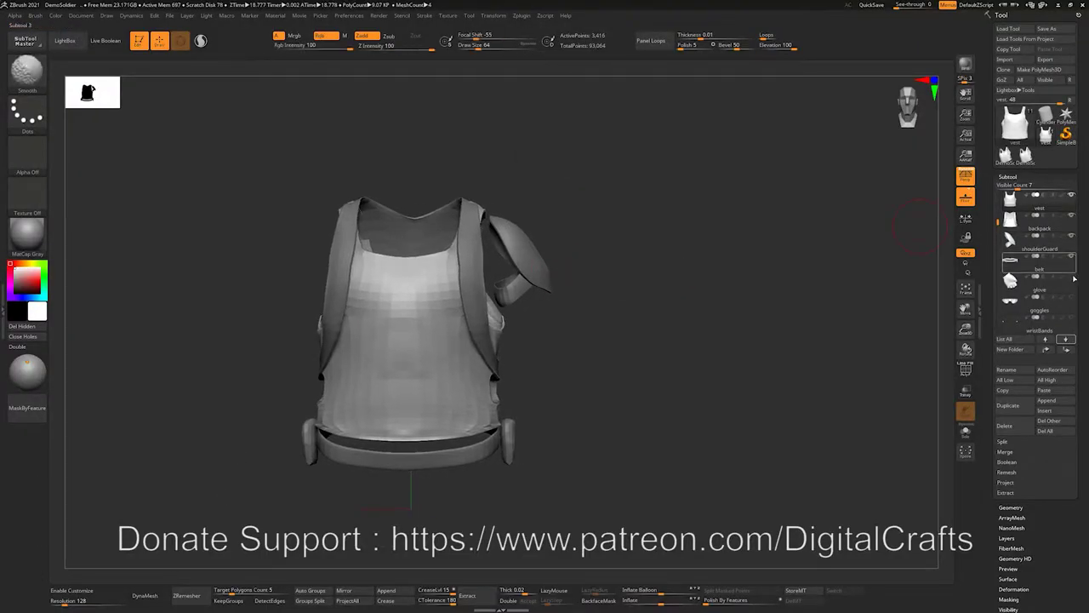
left_click(1071, 195, "shift")
left_click(521, 15)
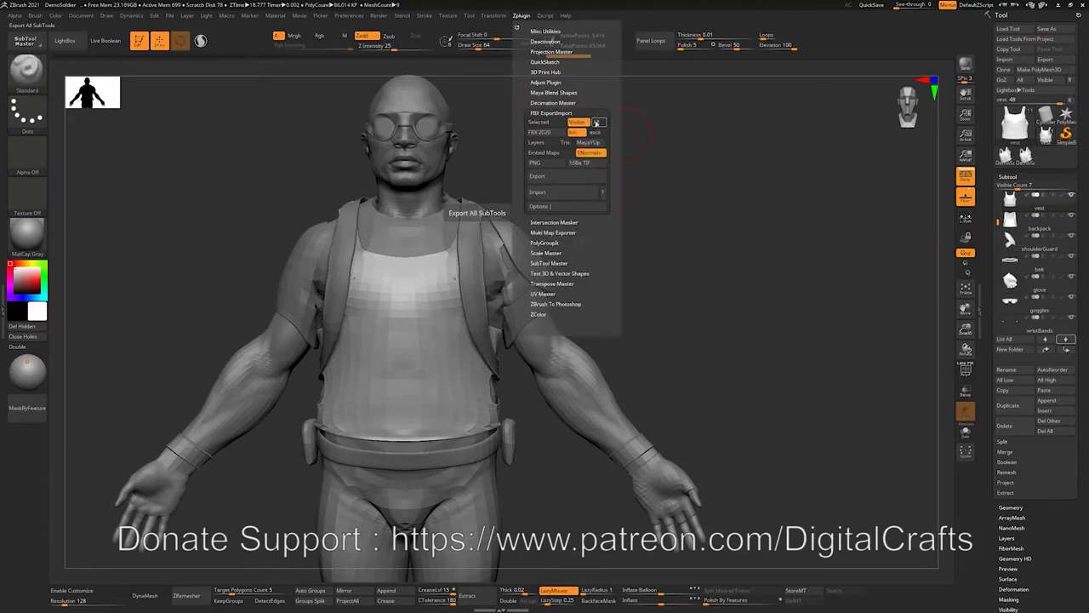
left_click(598, 123)
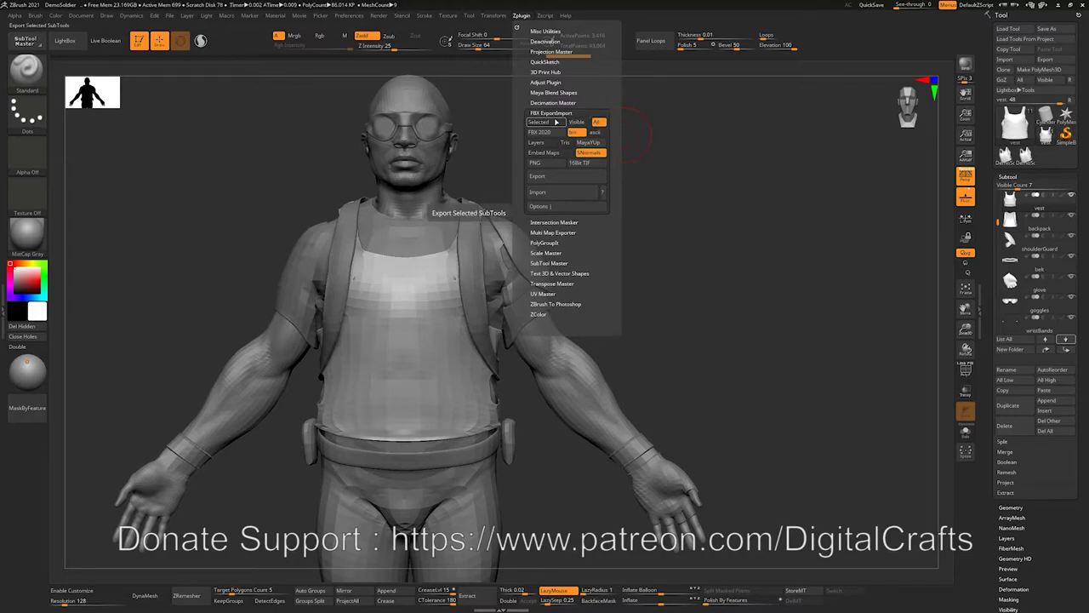
- Cycle the FBX export version through its available releases, including FBX 2018, 2016 and 2019, and return it to FBX 2020
left_click(522, 16)
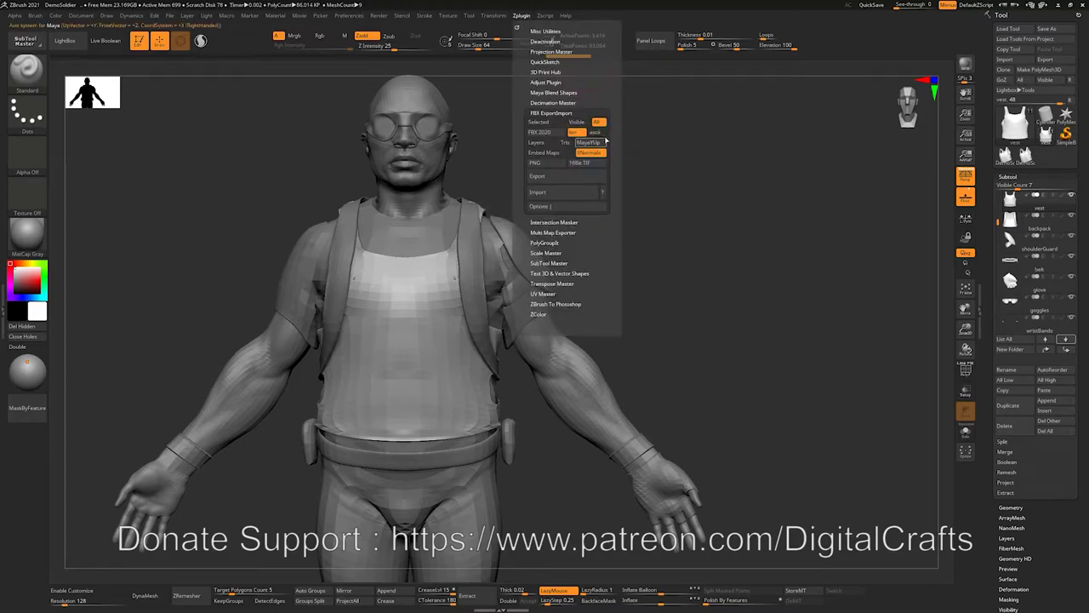
left_click(542, 132)
left_click(545, 132)
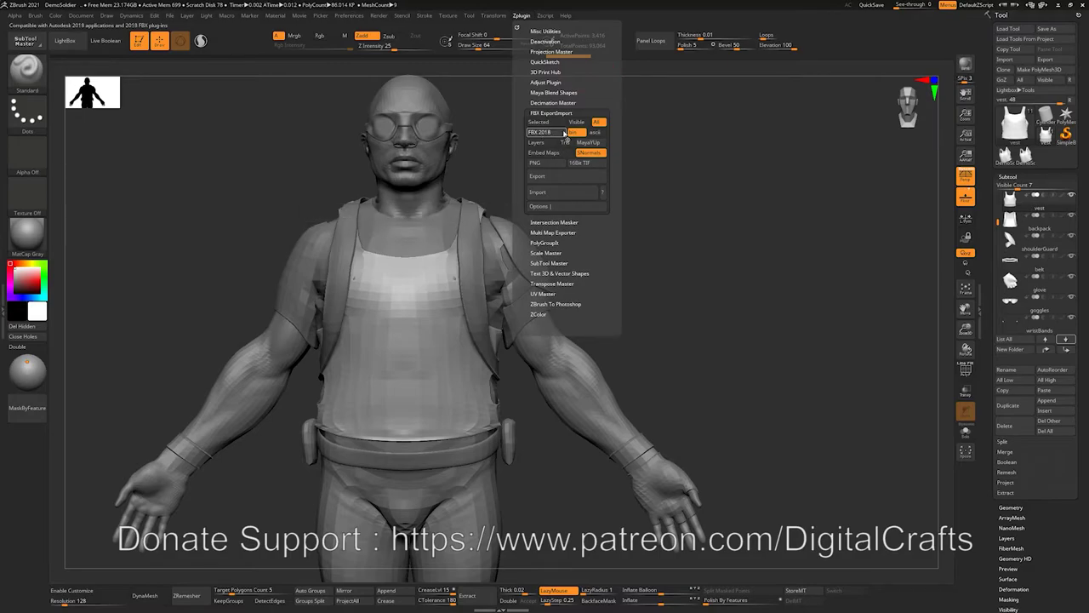
left_click(545, 134)
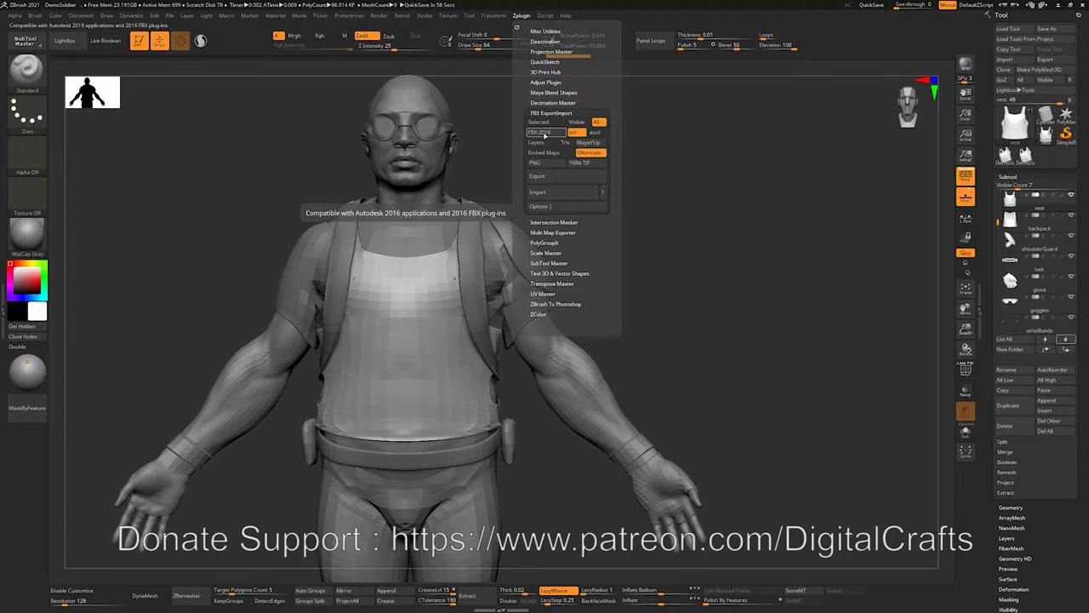
left_click(545, 136)
left_click(545, 135)
left_click(545, 135)
left_click(545, 135)
left_click(545, 136)
left_click(544, 133)
left_click(545, 133)
left_click(545, 134)
left_click(545, 134)
left_click(544, 133)
left_click(545, 133)
left_click(544, 134)
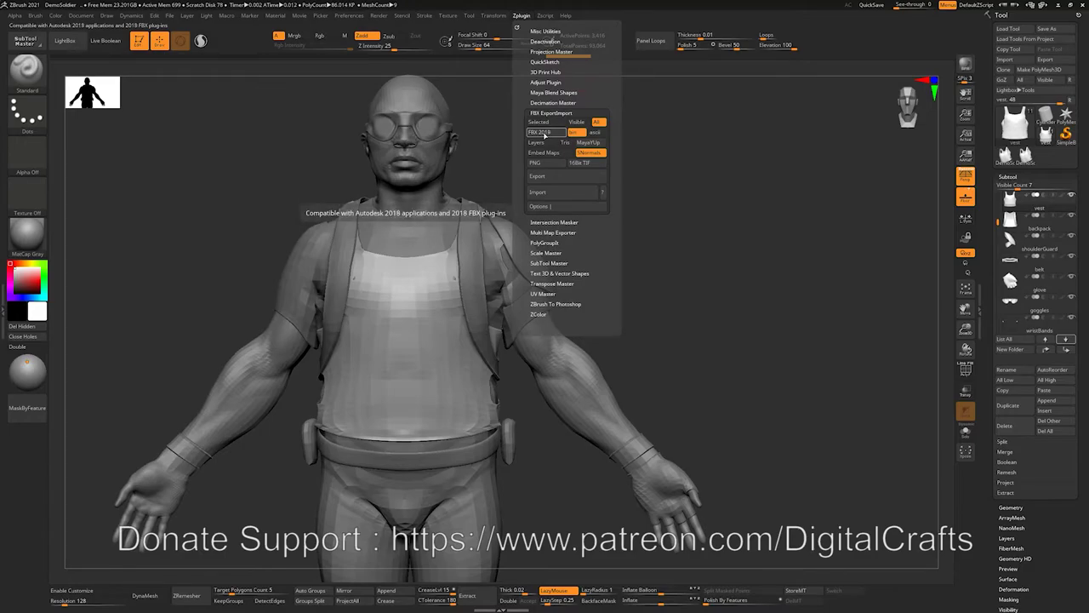
left_click(558, 135)
left_click(557, 135)
left_click(557, 136)
left_click(557, 136)
left_click(557, 135)
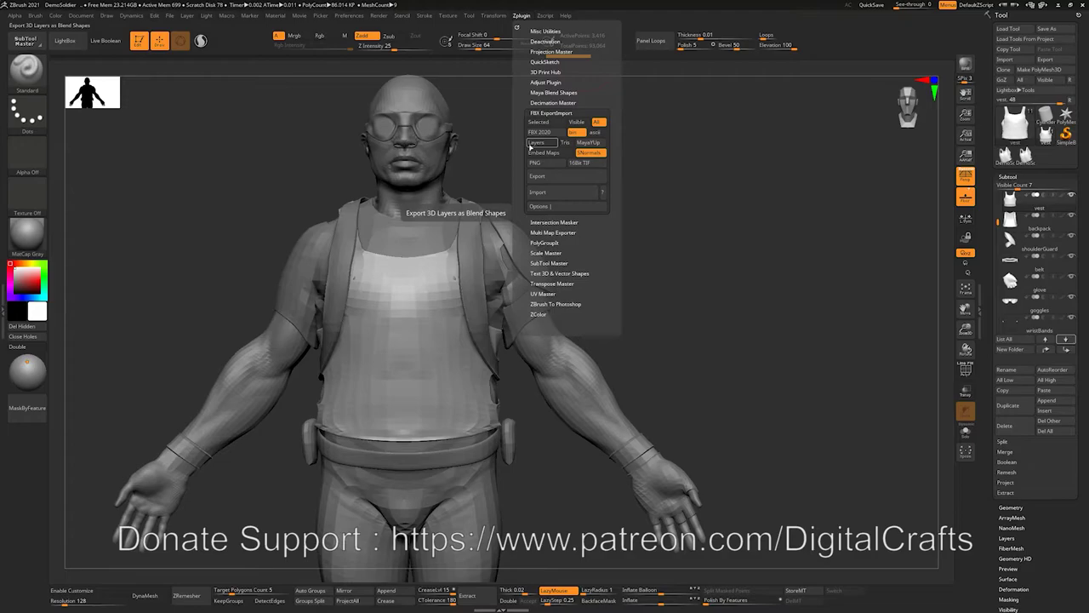
- Select the DemoSoldier body subtool and step it down to its lowest subdivision level
left_click_drag(607, 146, 791, 398, "alt")
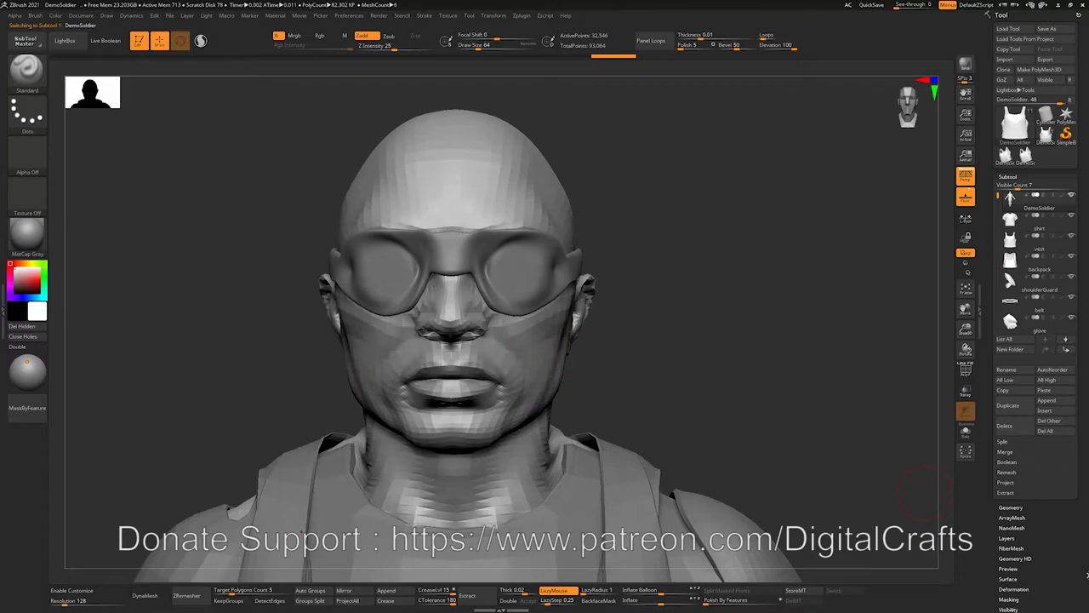
scroll(1062, 425, "down", 5)
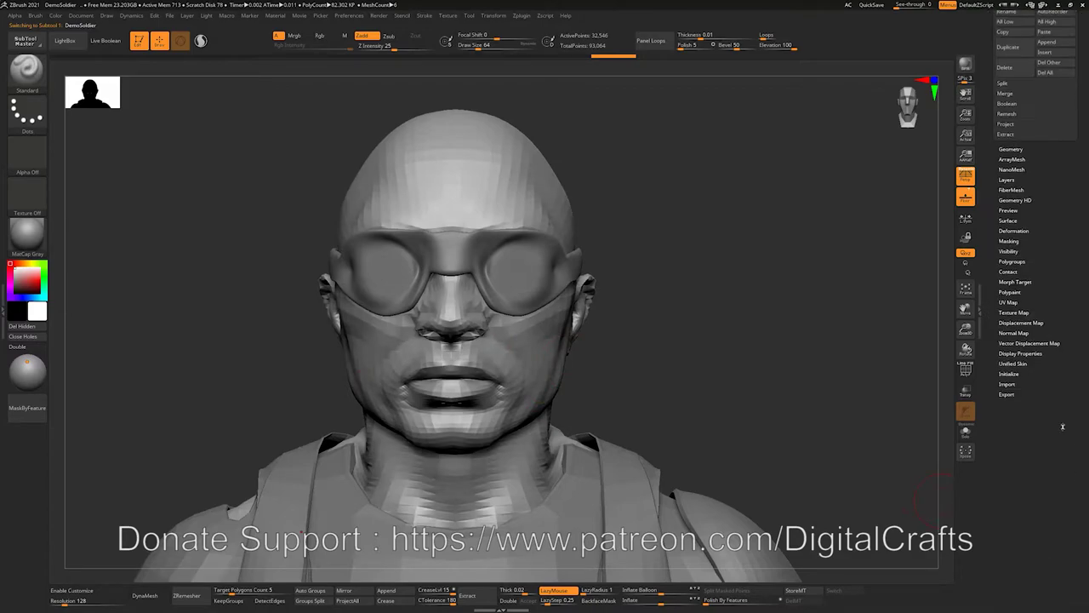
left_click(1010, 150)
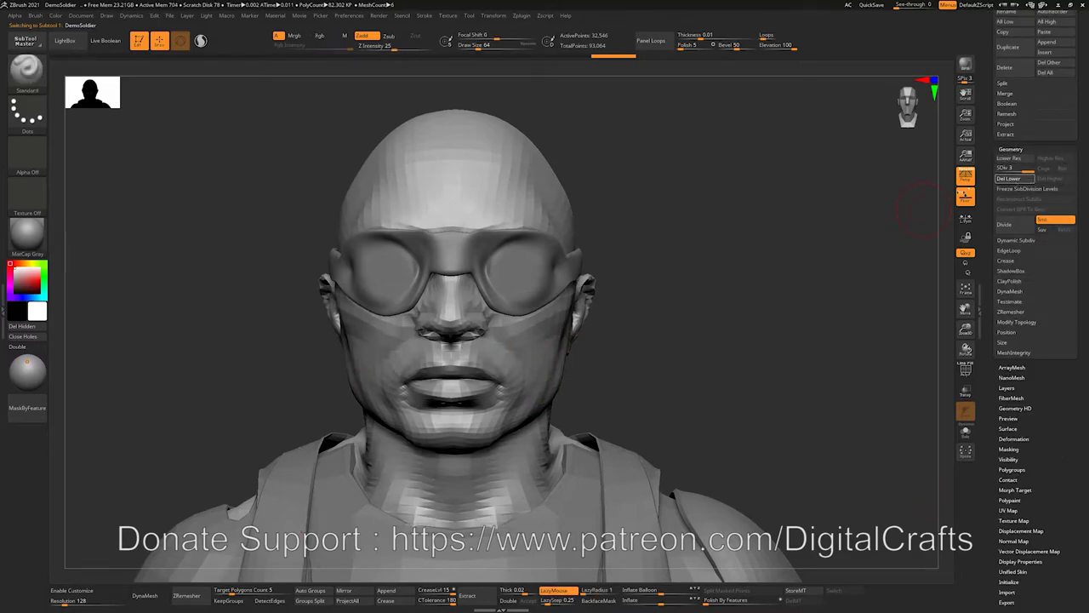
key("shift+d")
key("shift+d")
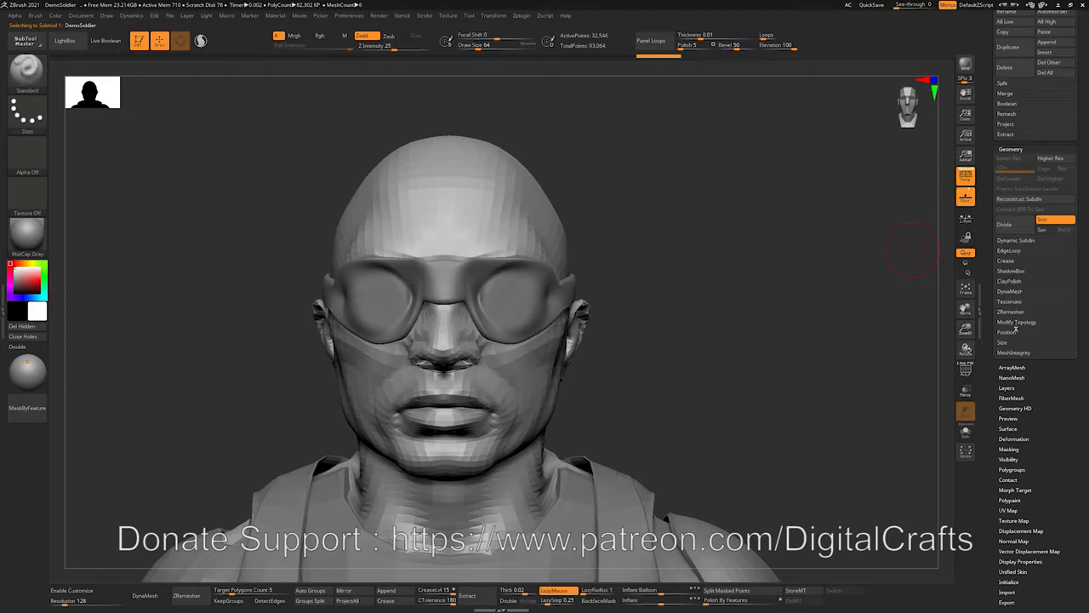
- Add a new 3D layer to the soldier's body and raise the eyebrows with the Move brush at draw size 172
left_click(1009, 389, "shift")
left_click_drag(728, 321, 728, 332)
left_click(1005, 509)
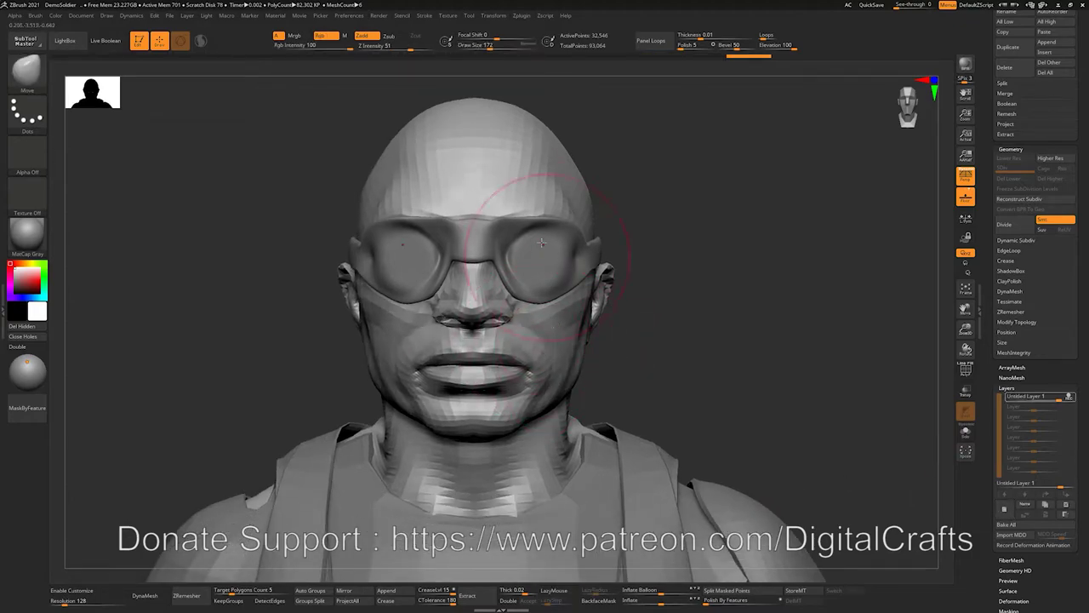
left_click_drag(547, 226, 541, 215)
- Select the goggles subtool and hide it to expose the soldier's eyes
left_click(572, 239, "alt")
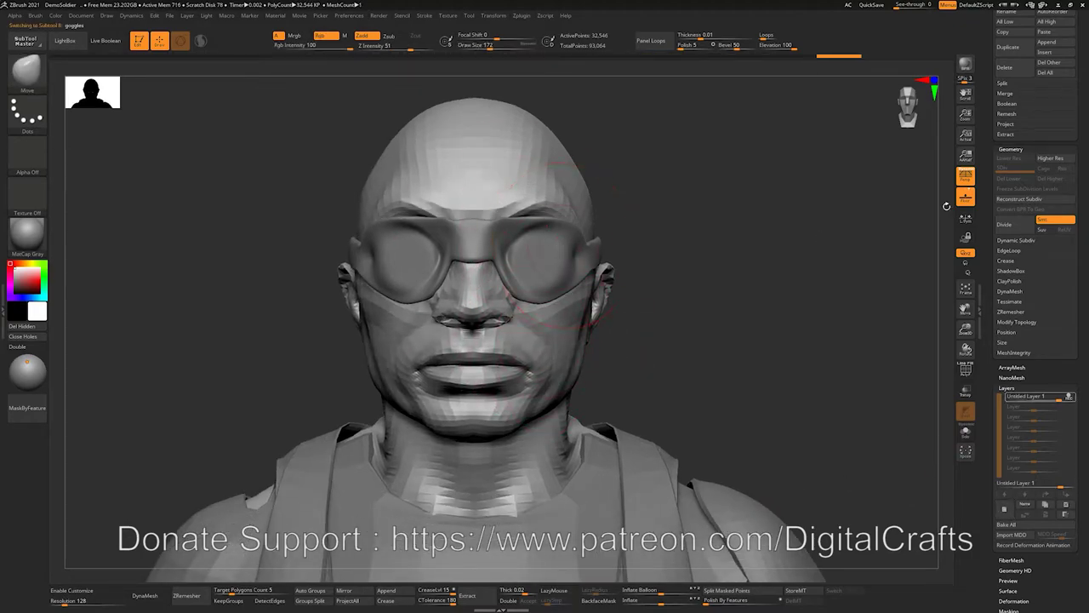
left_click_drag(1075, 203, 1076, 298)
left_click(1062, 304)
left_click(1071, 319)
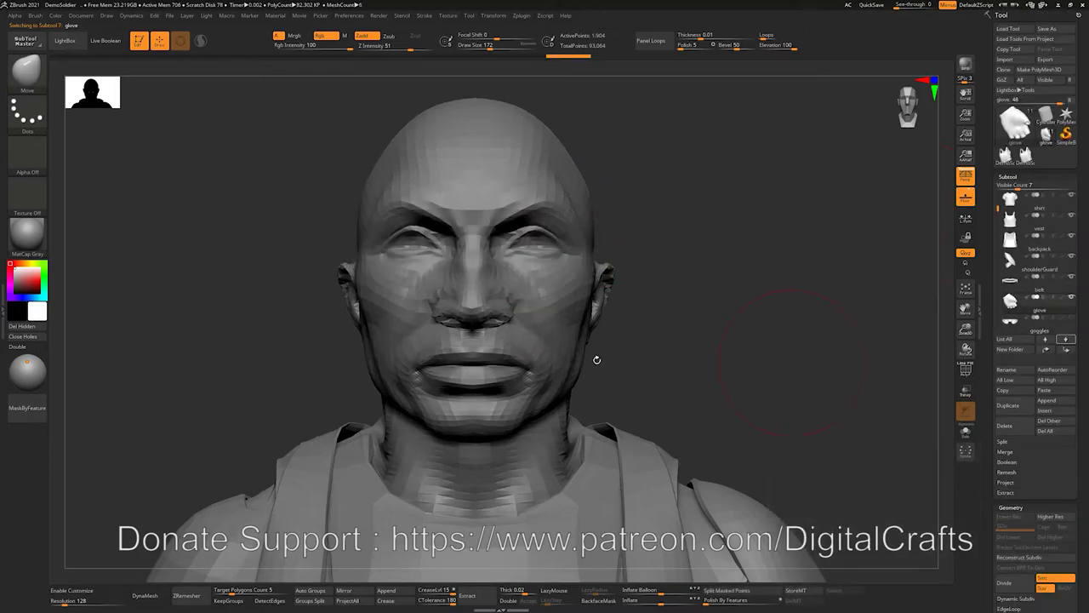
- Reselect the soldier's body and reshape the mouth and nose area with the Move brush, reducing the draw size to 71
left_click(516, 338, "alt")
key("s")
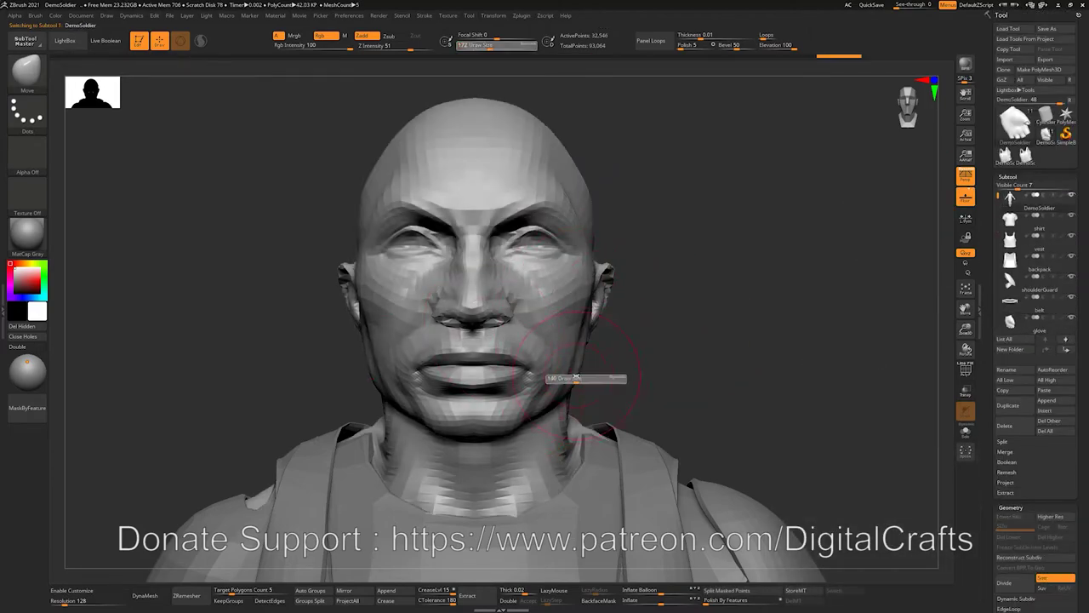
left_click_drag(581, 379, 574, 380)
mouse_move(560, 338)
left_mouse_down()
mouse_move(548, 337)
mouse_move(562, 352)
left_mouse_up()
key("s")
left_click_drag(577, 356, 570, 354)
key("s")
mouse_move(498, 305)
left_mouse_down()
mouse_move(483, 305)
mouse_move(510, 303)
left_mouse_up()
- Scrub the intensity of Untitled Layer 1 to preview the sculpted facial change
left_click_drag(1073, 483, 1086, 377)
left_click_drag(1086, 303, 1086, 338)
mouse_move(1054, 245)
left_mouse_down()
mouse_move(1018, 248)
mouse_move(1086, 249)
mouse_move(984, 248)
mouse_move(1070, 247)
left_mouse_up()
- Hide every subtool except the DemoSoldier body
left_click_drag(736, 298, 721, 166, "alt")
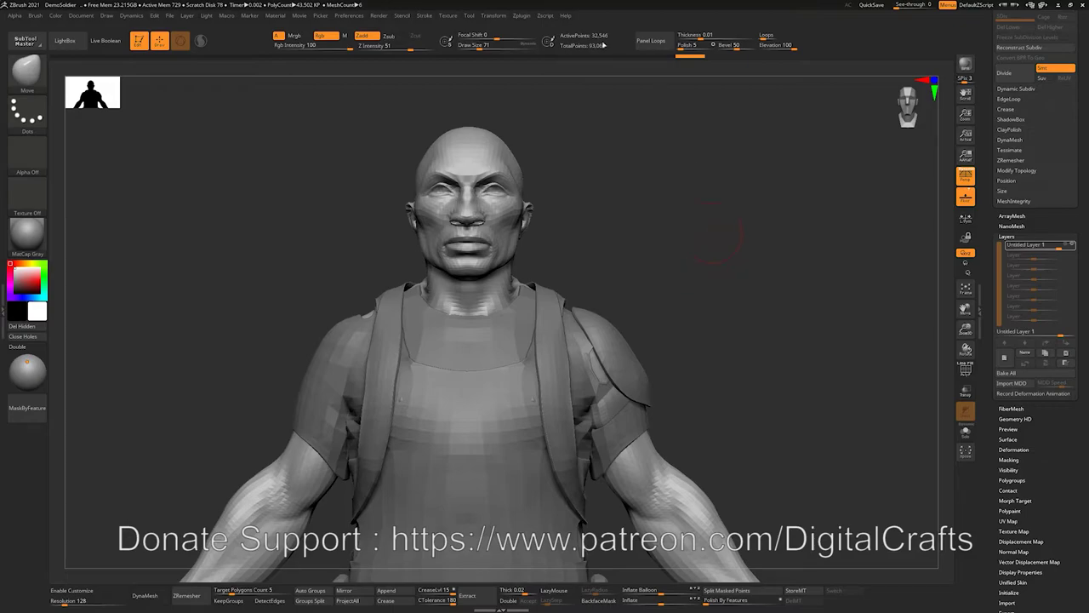
scroll(1075, 174, "up", 5)
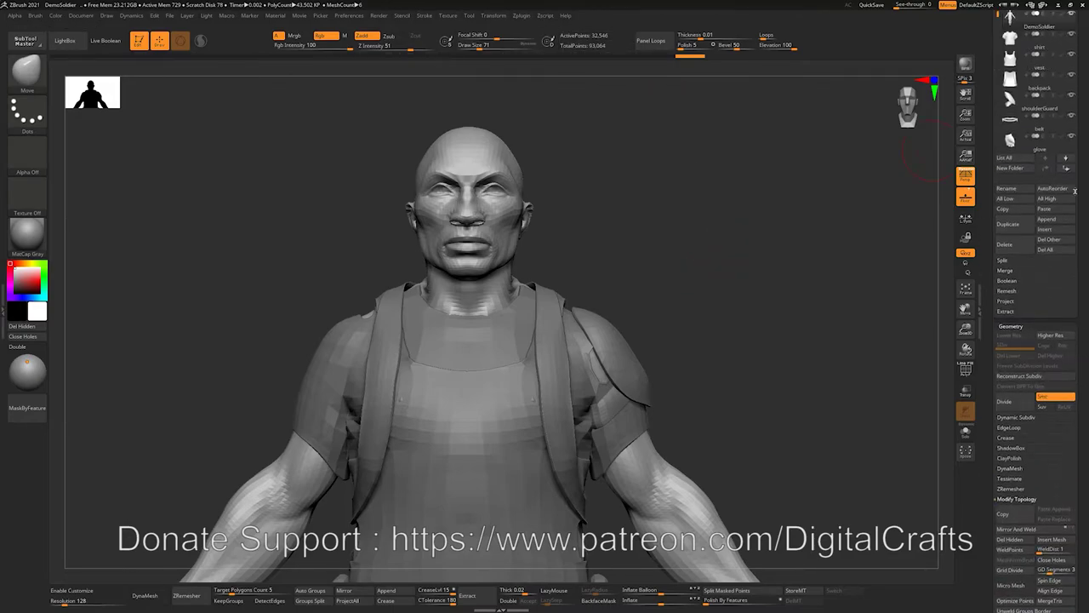
left_click(1072, 165)
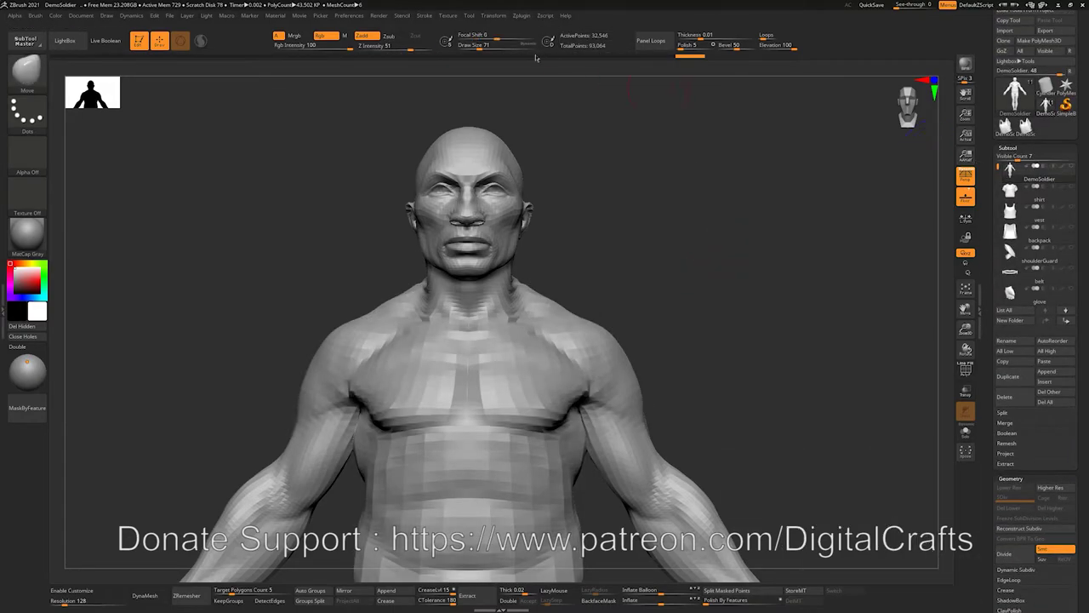
- Export only the visible body with its layers through FBX ExportImport, overwriting Temp1.fbx on the Desktop
left_click(522, 16)
left_click(573, 122)
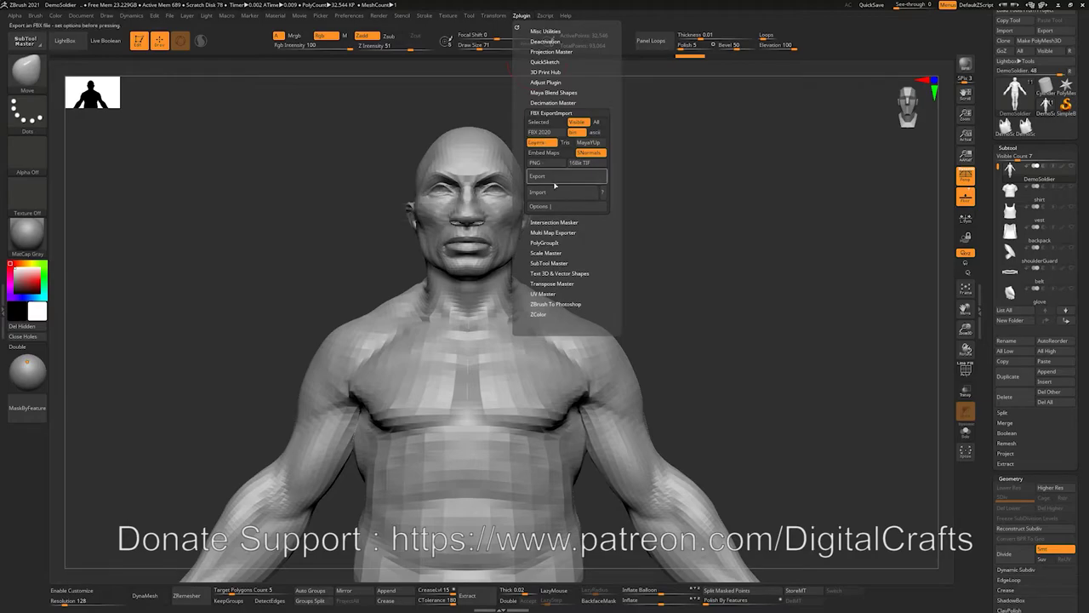
left_click(544, 176)
double_click(559, 168)
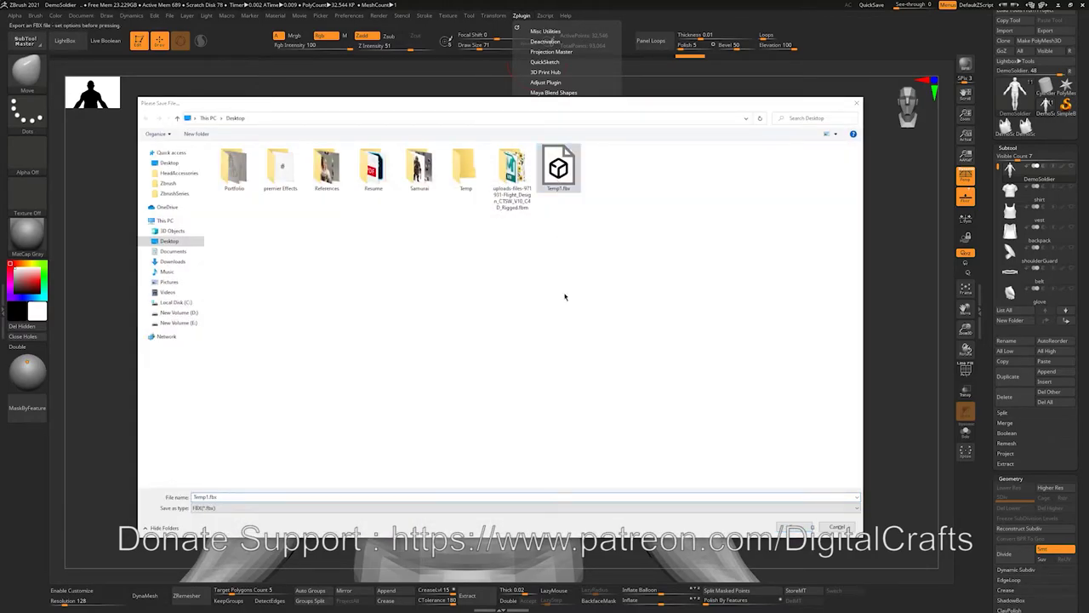
left_click(566, 305)
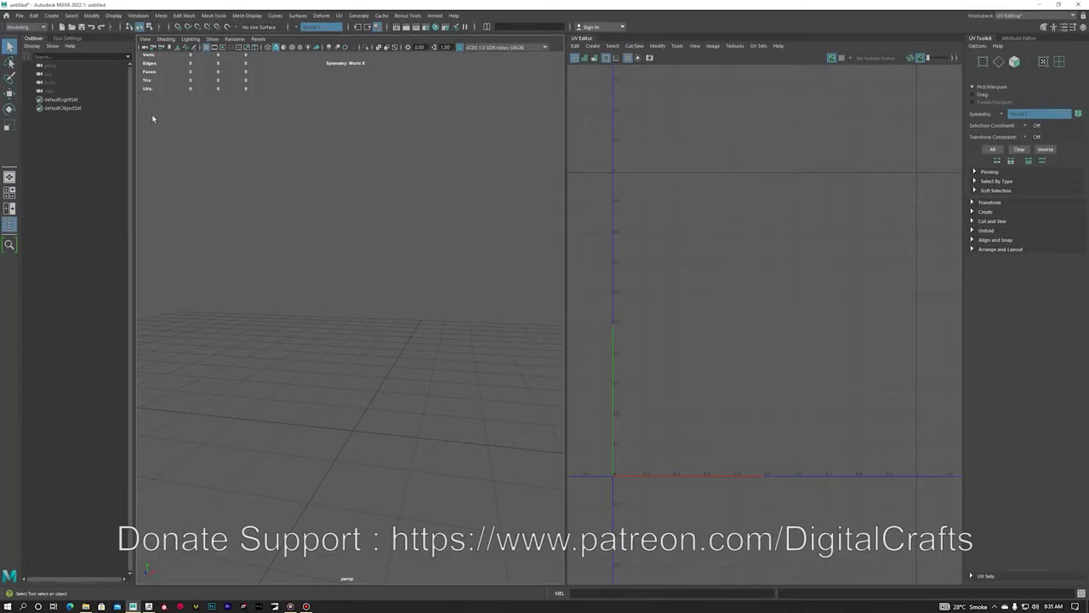
- Import Temp1.fbx from the Desktop folder into the empty Maya scene and put the file window away
left_click(86, 606)
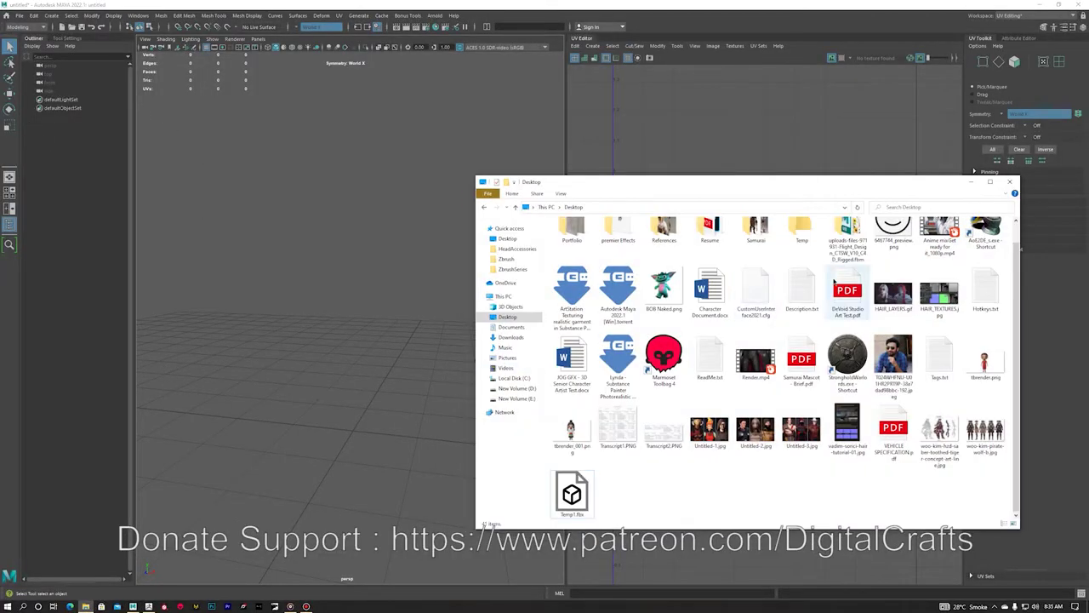
scroll(992, 318, "down", 1)
scroll(993, 319, "up", 1)
scroll(800, 343, "down", 1)
left_click_drag(572, 492, 281, 350)
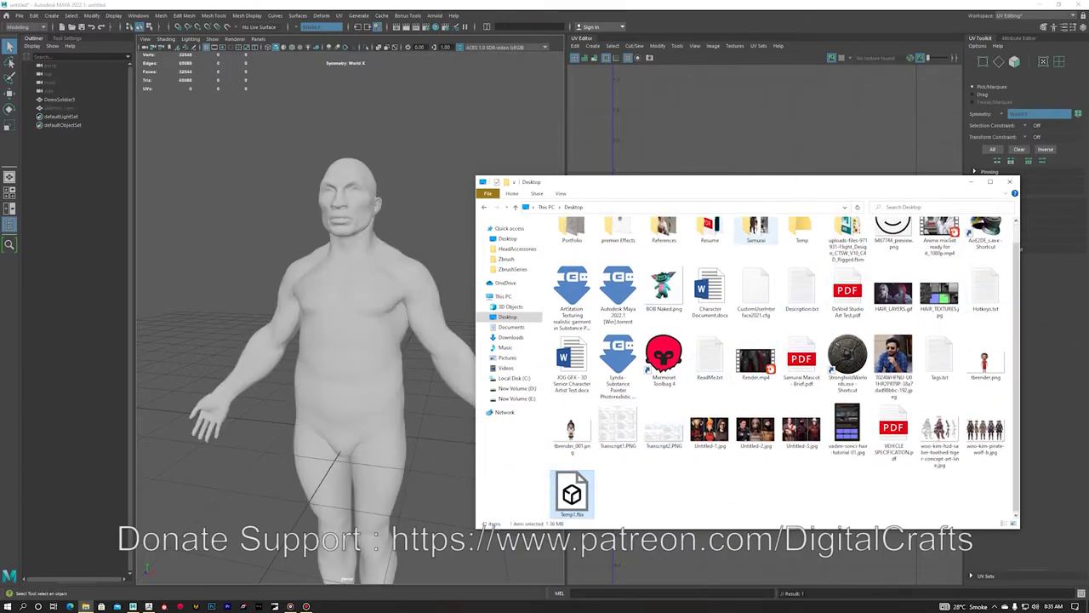
left_click(969, 183)
- Unhide the Untitled_Layer mesh and move it sideways along X so it stands beside the original body
left_click(69, 108)
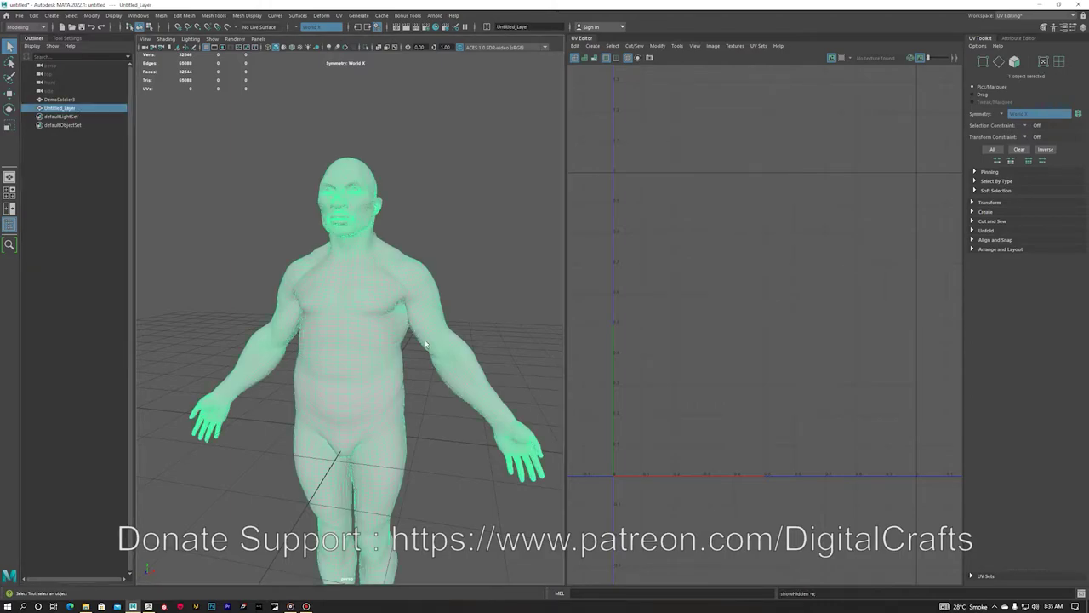
key("f")
key("w")
left_click_drag(389, 373, 290, 370)
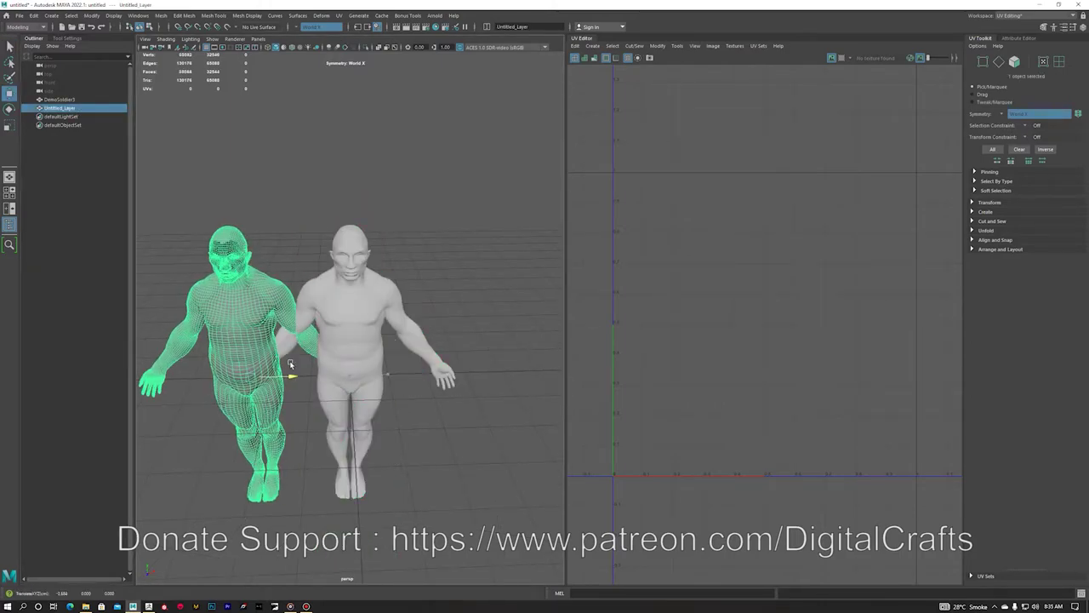
- Examine the shading on the Untitled_Layer mesh's face up close
left_click(253, 257)
scroll(253, 257, "up", 5)
middle_click_drag(185, 240, 257, 305, "alt")
left_click(257, 304)
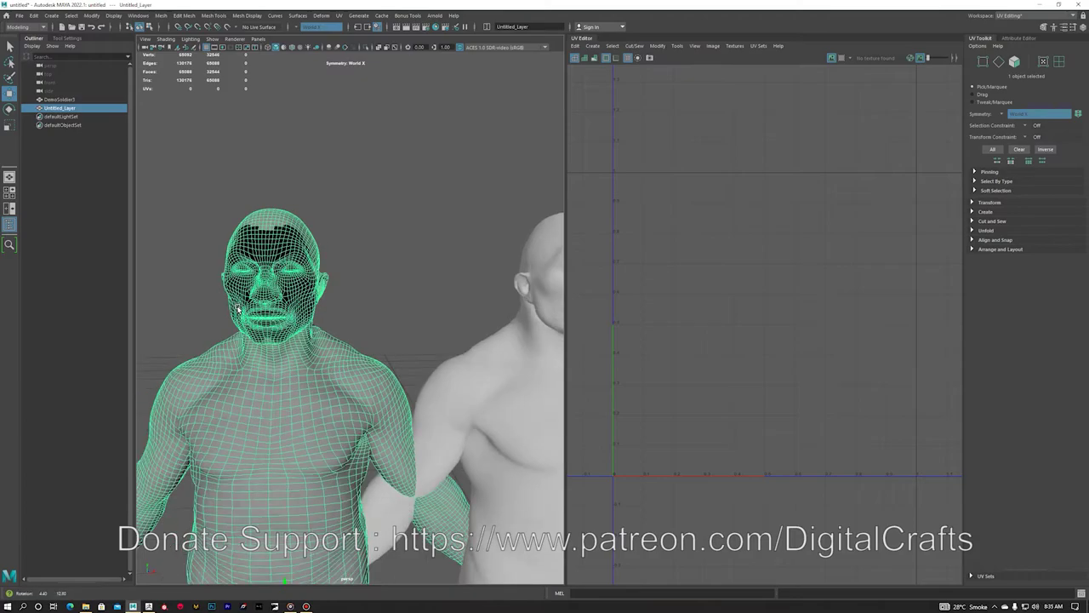
scroll(326, 283, "up", 5)
key("q")
mouse_move(326, 284)
right_mouse_down()
mouse_move(325, 504)
mouse_move(395, 513)
right_mouse_up()
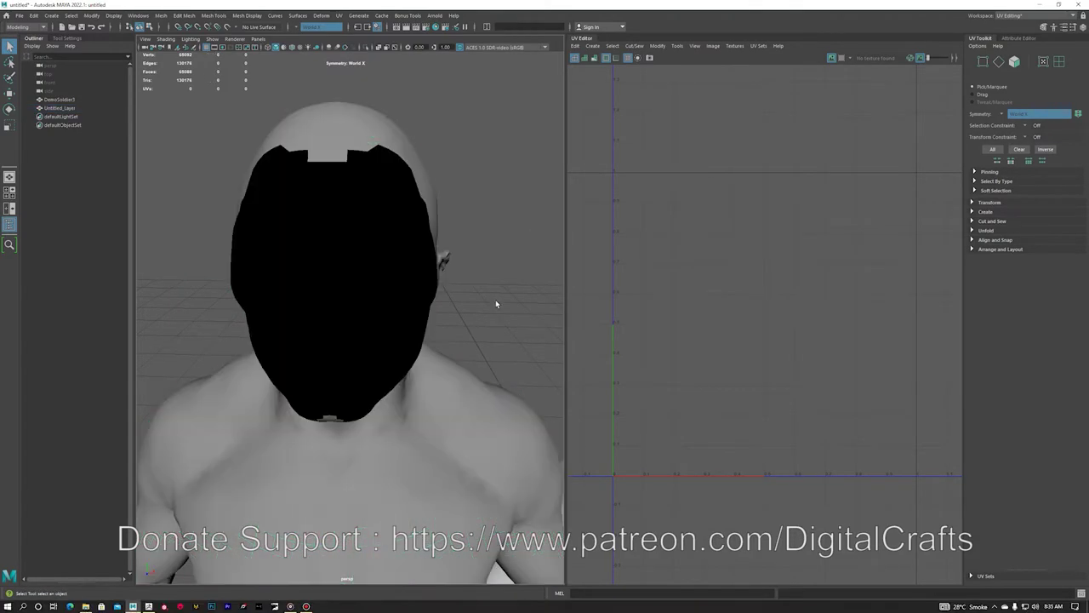
- Adjust the viewport shading and unlock the normals of the Untitled_Layer mesh to clear the black face
left_click(342, 340)
left_click(284, 48)
scroll(304, 76, "down", 5)
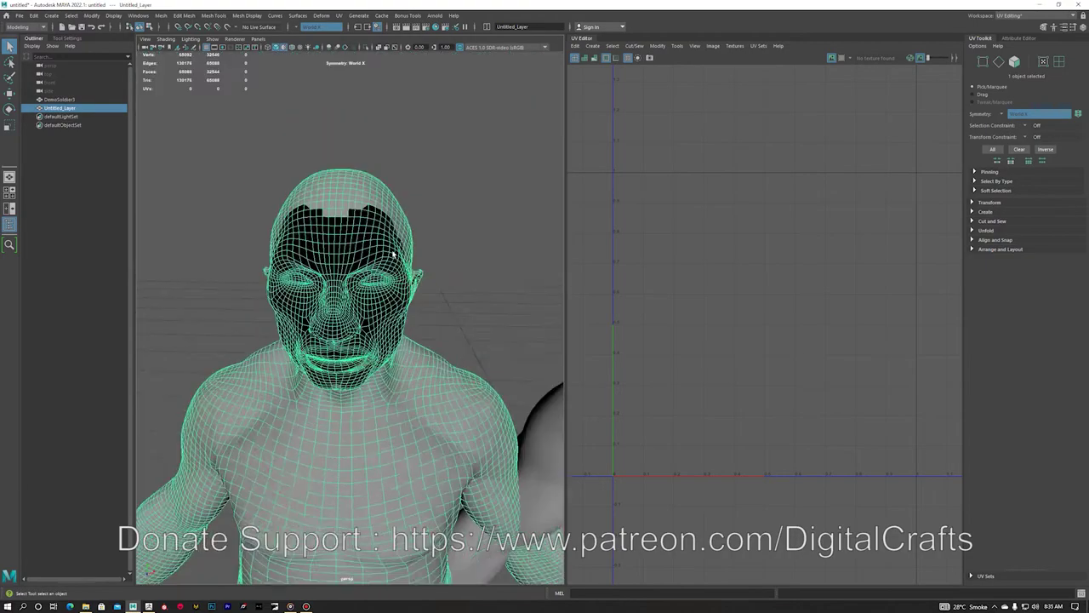
left_click(248, 15)
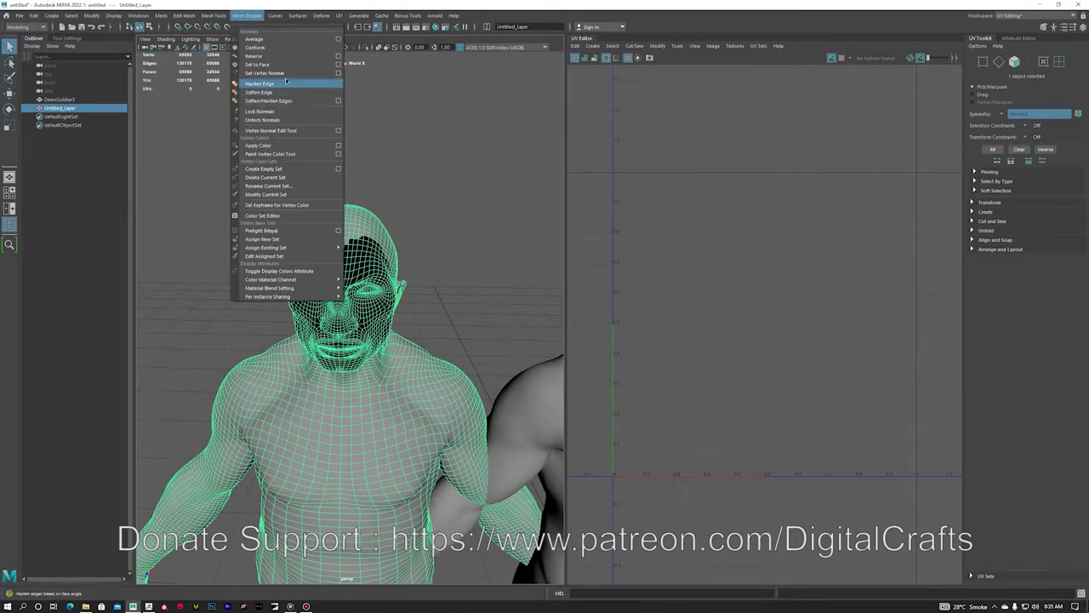
left_click(287, 124)
left_click(313, 147)
mouse_move(314, 227)
left_mouse_down("alt")
mouse_move(247, 191)
mouse_move(325, 268)
mouse_move(407, 255)
left_mouse_up("alt")
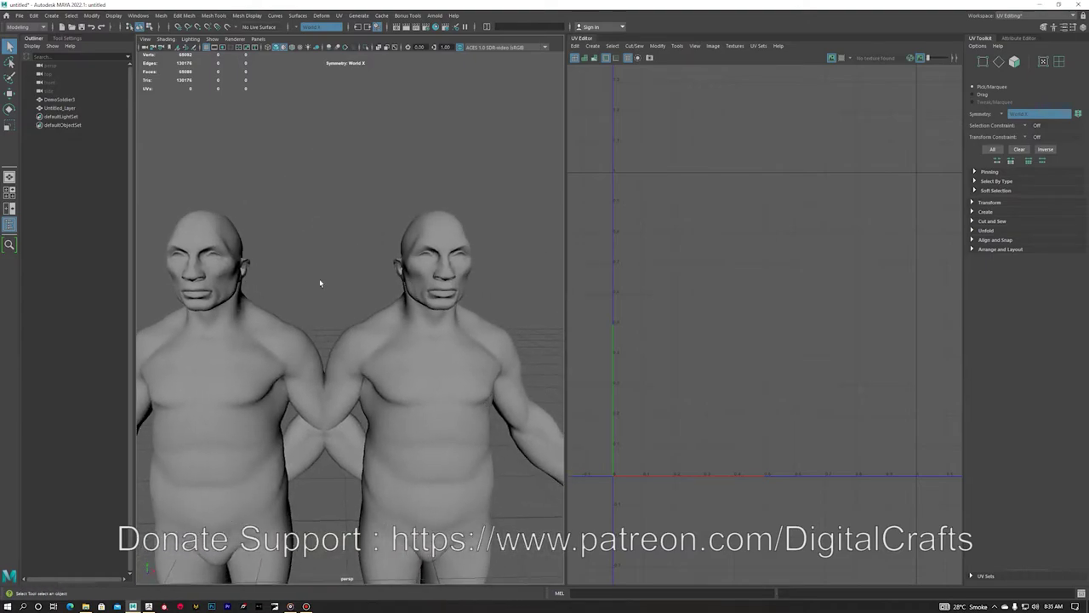
- Try moving the Untitled_Layer mesh along the X axis and undo the move
left_click(302, 385)
key("w")
scroll(304, 411, "down", 4)
left_click_drag(314, 452, 493, 295)
key("ctrl+z")
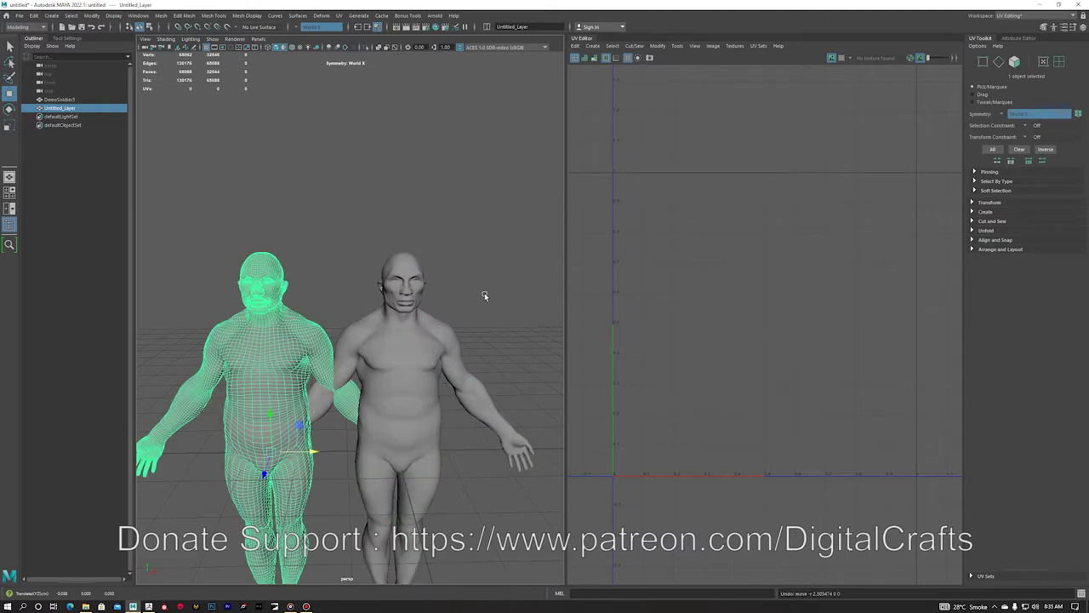
- Open the Shape Editor, place its window clear of the soldier, and frame the original body
left_click(139, 16)
mouse_move(196, 84)
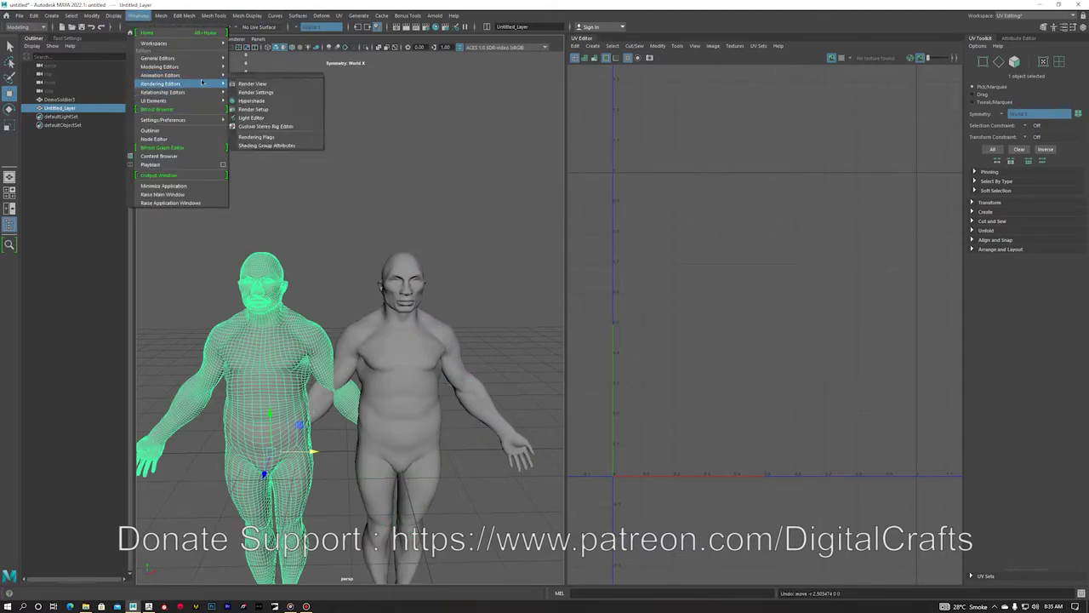
mouse_move(161, 75)
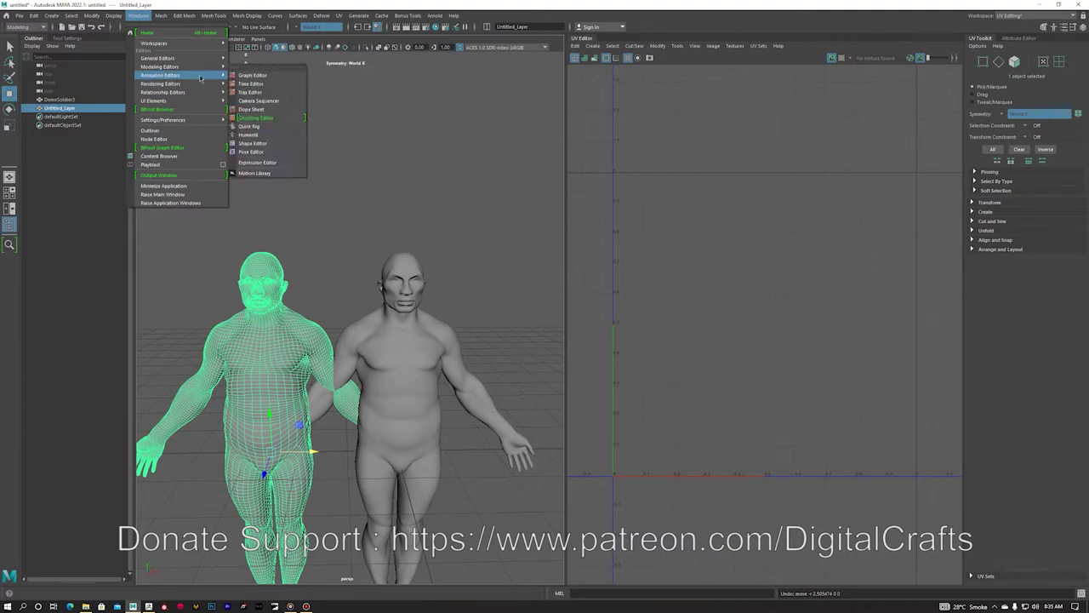
left_click(265, 143)
left_click_drag(415, 346, 515, 275)
scroll(317, 200, "up", 2)
scroll(316, 201, "up", 2)
middle_click_drag(318, 286, 227, 255, "alt")
left_click_drag(328, 218, 297, 251, "alt")
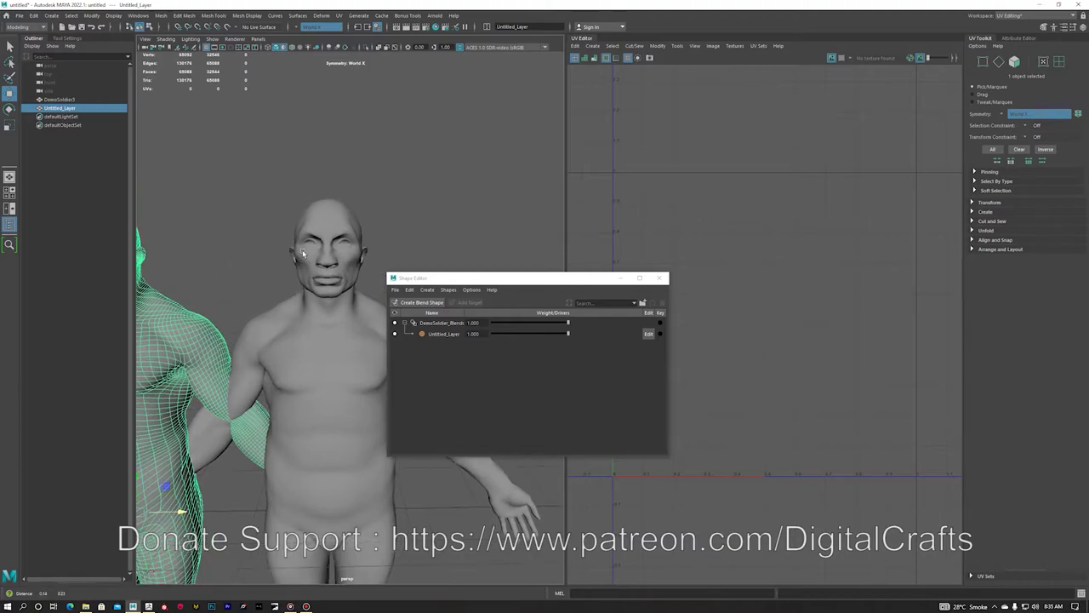
- Select the original body and scrub the Untitled_Layer blend shape weight while viewing its face
right_click_drag(298, 252, 381, 274, "alt")
left_click(307, 192)
left_click_drag(567, 334, 644, 316)
middle_click_drag(308, 163, 356, 205, "alt")
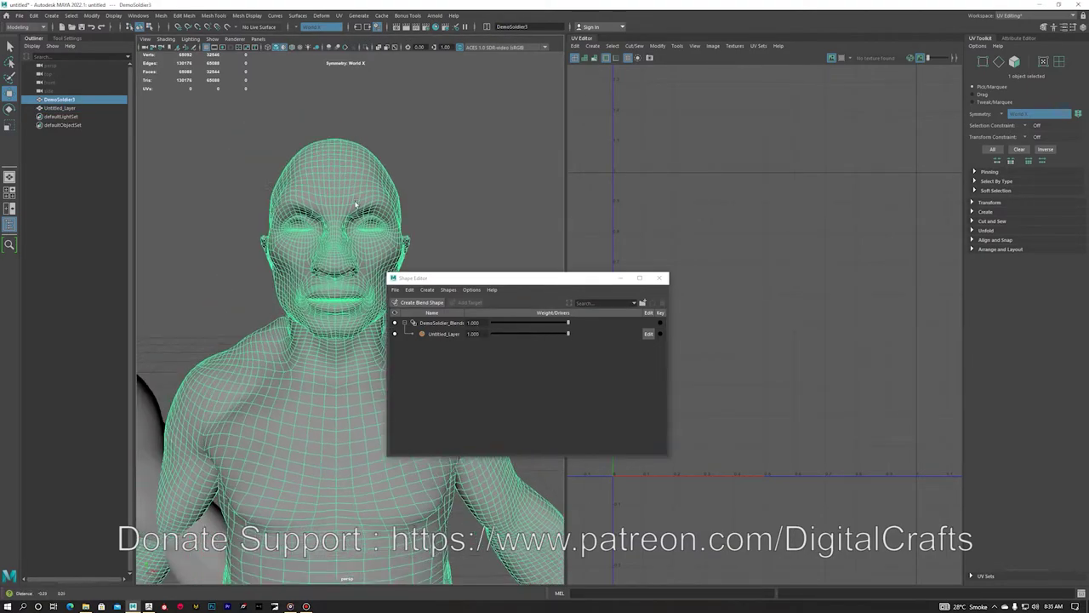
- Hide the Untitled_Layer mesh, leaving only the original body in view
scroll(345, 196, "up", 3)
left_click(78, 109)
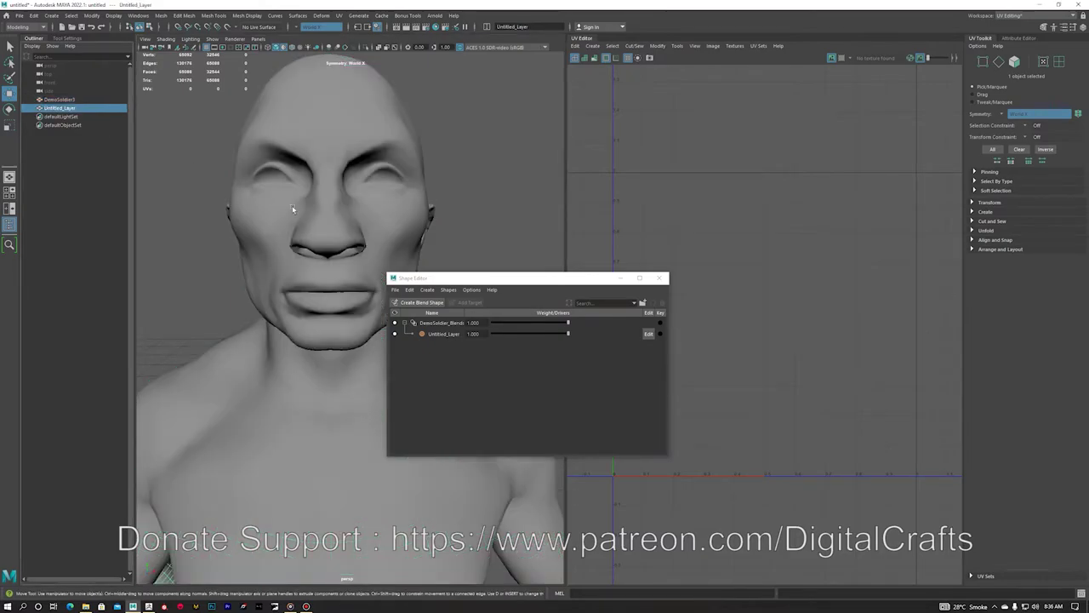
key("ctrl+h")
scroll(280, 168, "up", 3)
- Scrub the Untitled_Layer weight again to compare the expression, leave it at 1.000, and close the Shape Editor
mouse_move(568, 333)
left_mouse_down()
mouse_move(414, 333)
mouse_move(559, 324)
mouse_move(477, 330)
mouse_move(568, 334)
left_mouse_up()
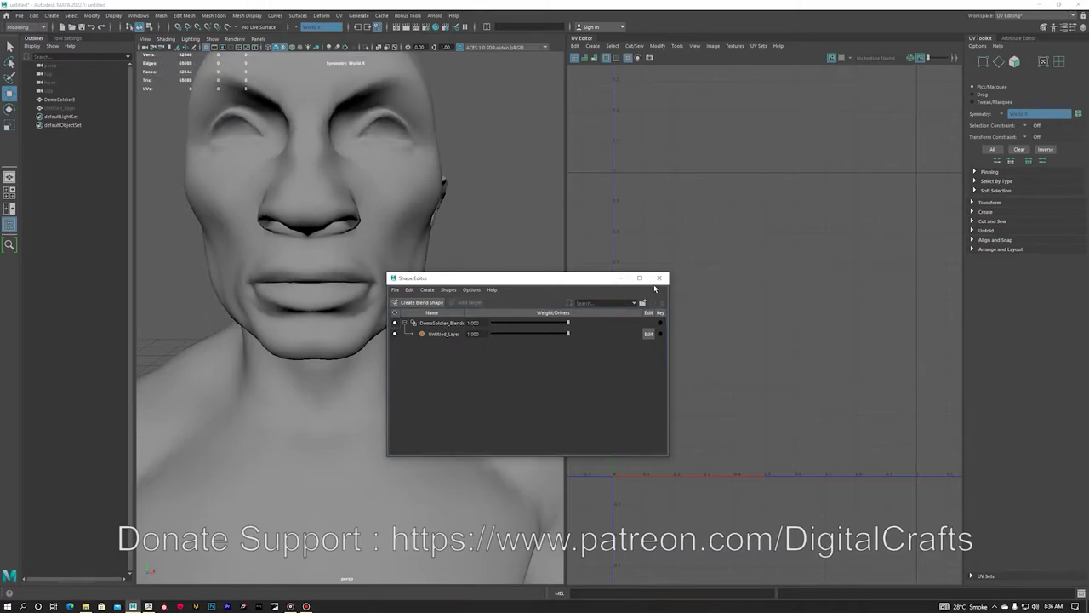
left_click(658, 278)
scroll(399, 333, "down", 10)
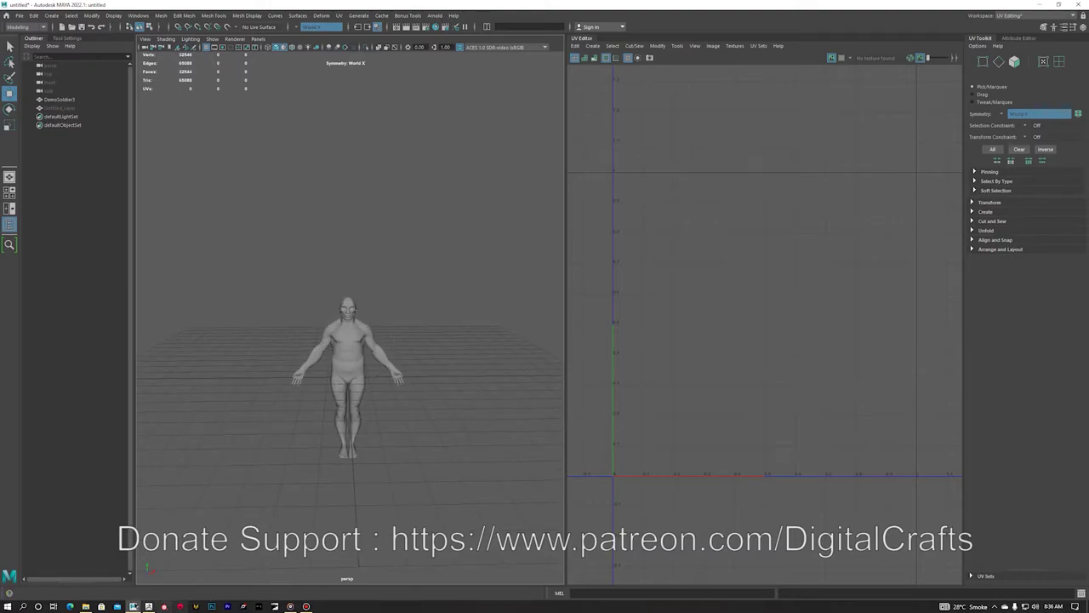
- Switch to ZBrush and review the soldier body's Untitled Layer entry and the other tool settings
left_click(149, 606)
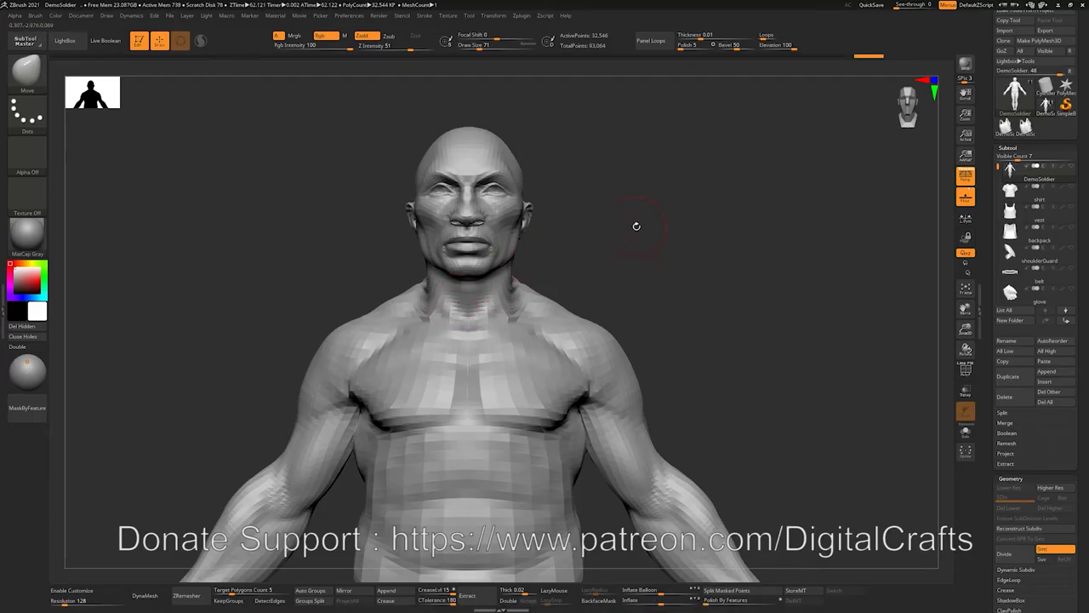
left_click_drag(636, 226, 617, 236)
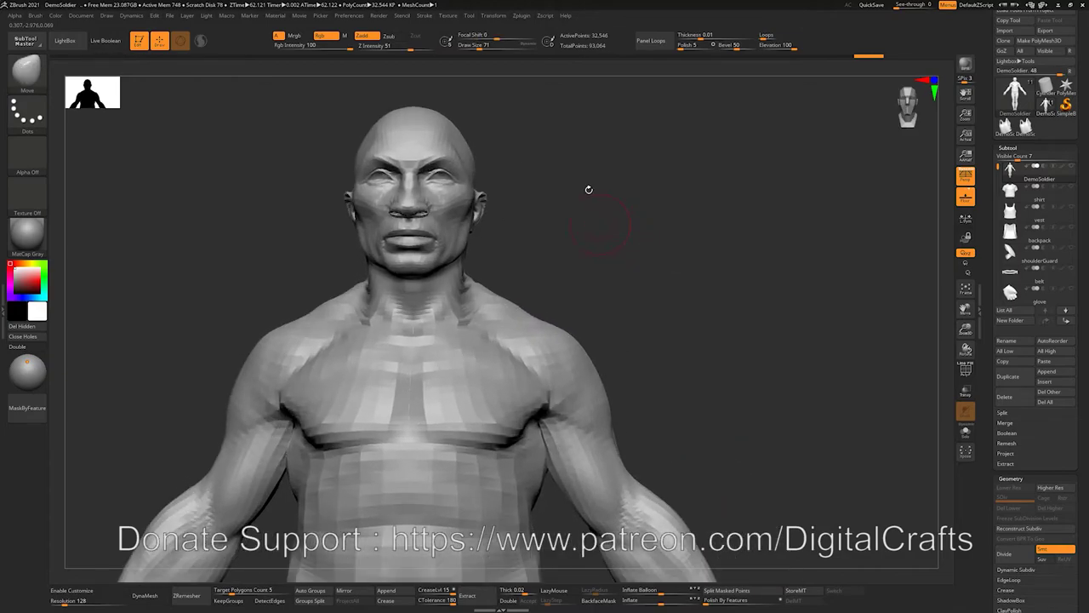
left_click(523, 17)
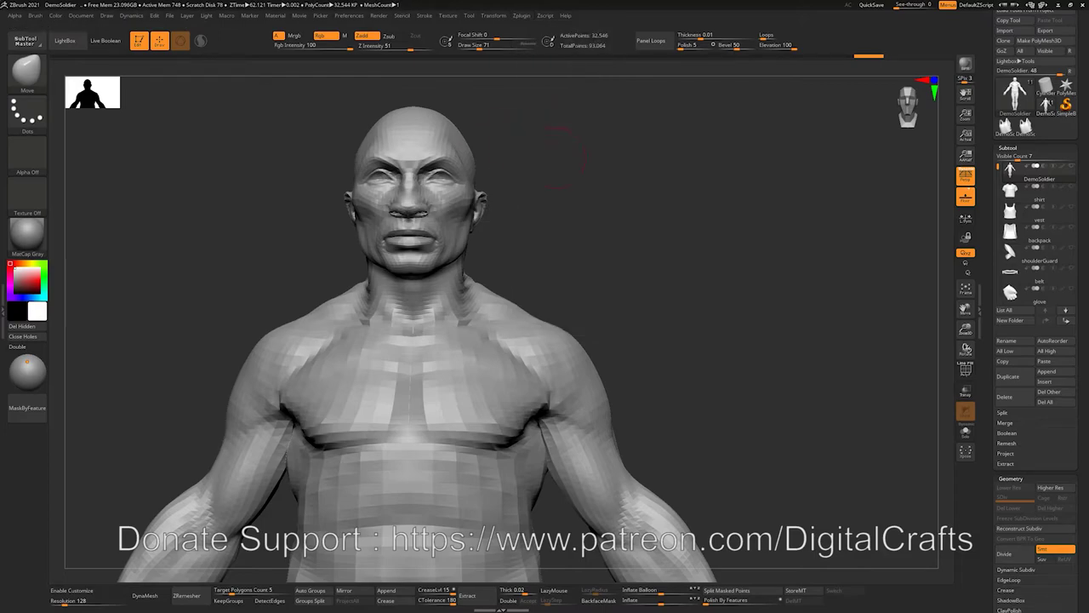
left_click_drag(1088, 508, 1085, 411)
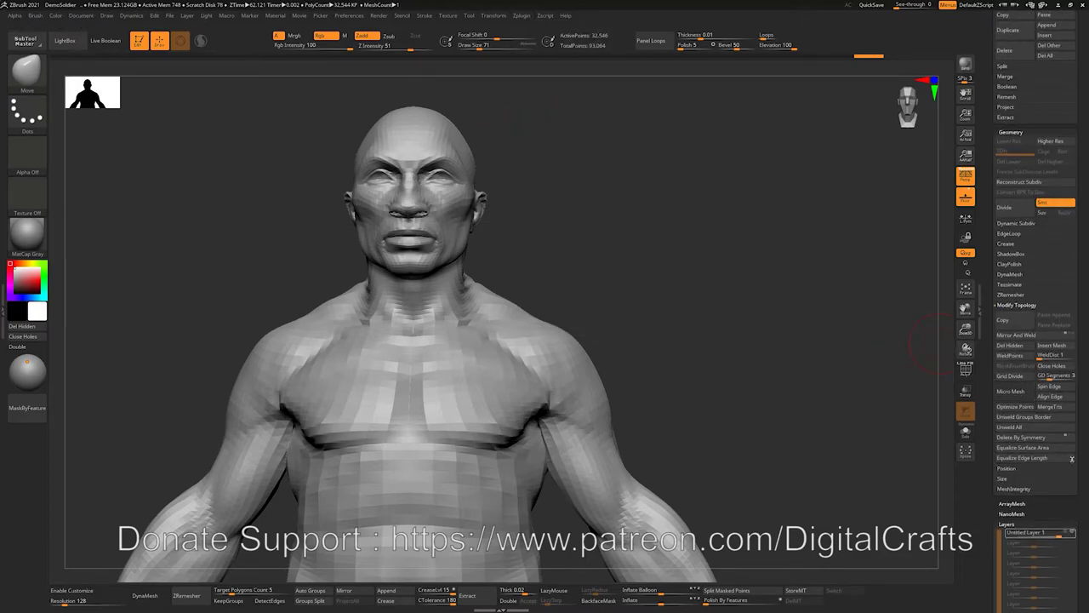
left_click_drag(1080, 525, 1077, 468)
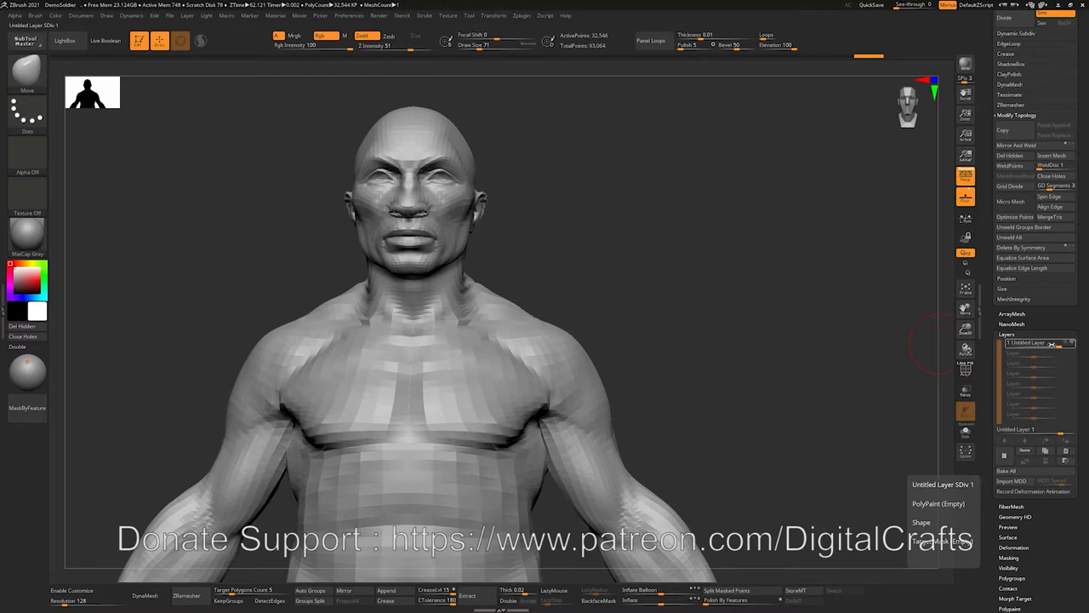
scroll(1081, 453, "down", 10)
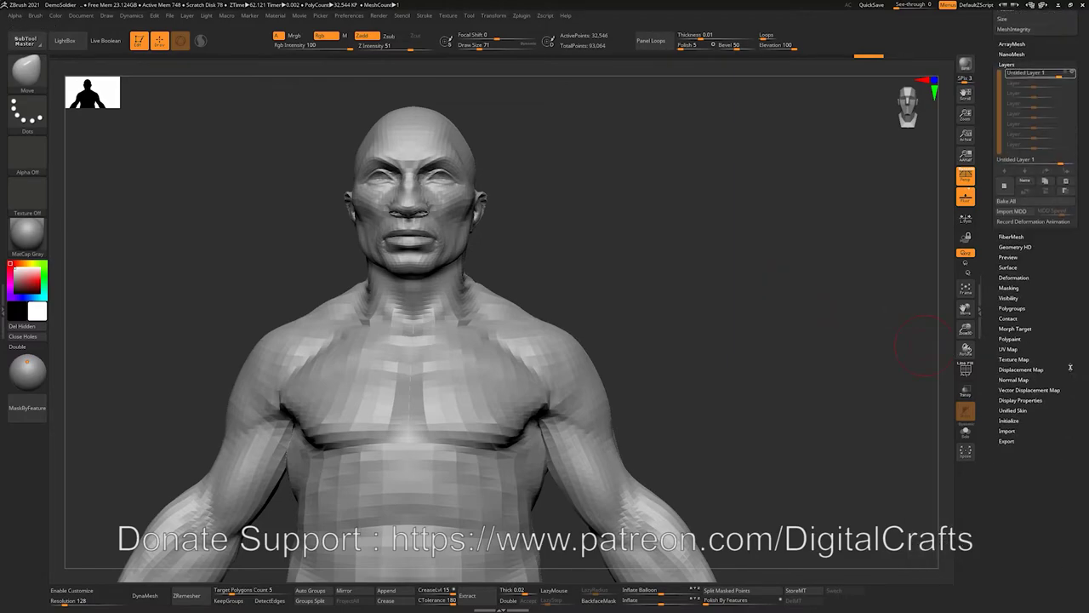
scroll(1066, 332, "up", 15)
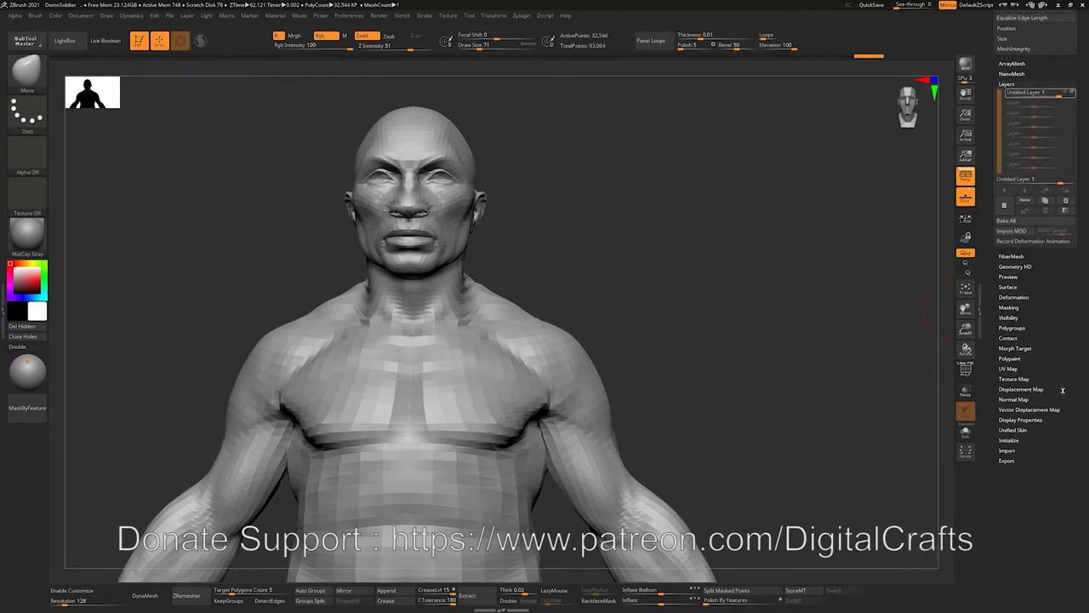
left_click_drag(724, 218, 768, 257, "alt")
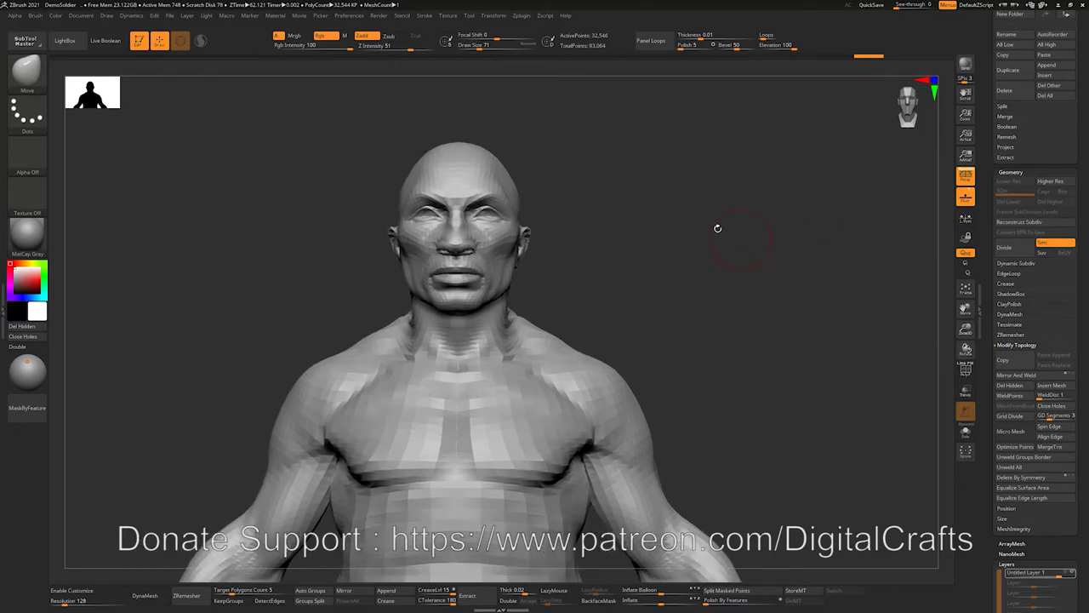
- Turn on Tris in the FBX ExportImport options and export the visible body, overwriting Temp1.fbx on the Desktop
left_click(521, 15)
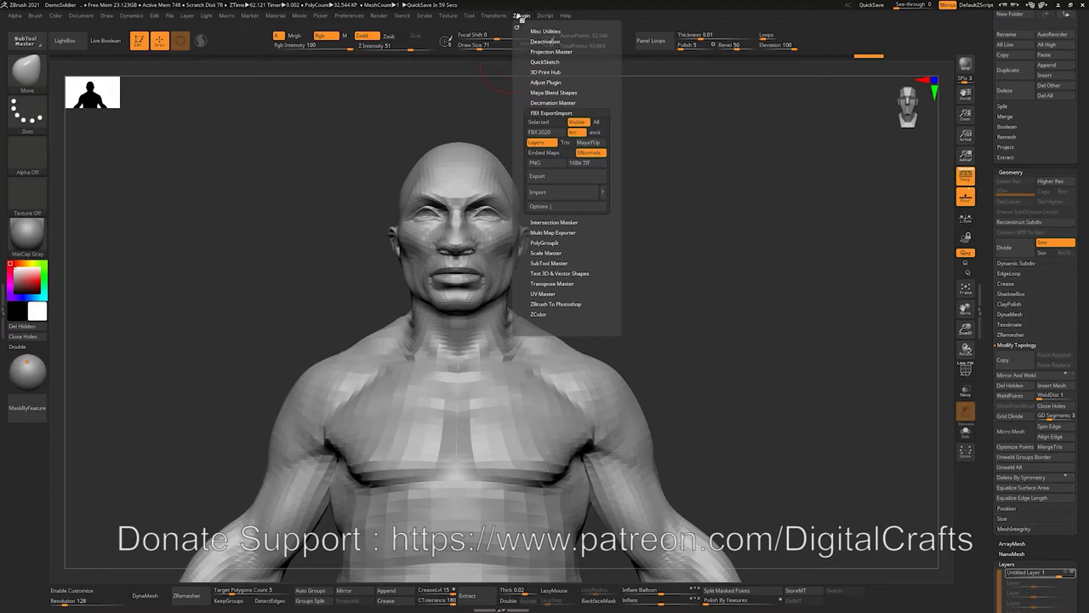
left_click(564, 143)
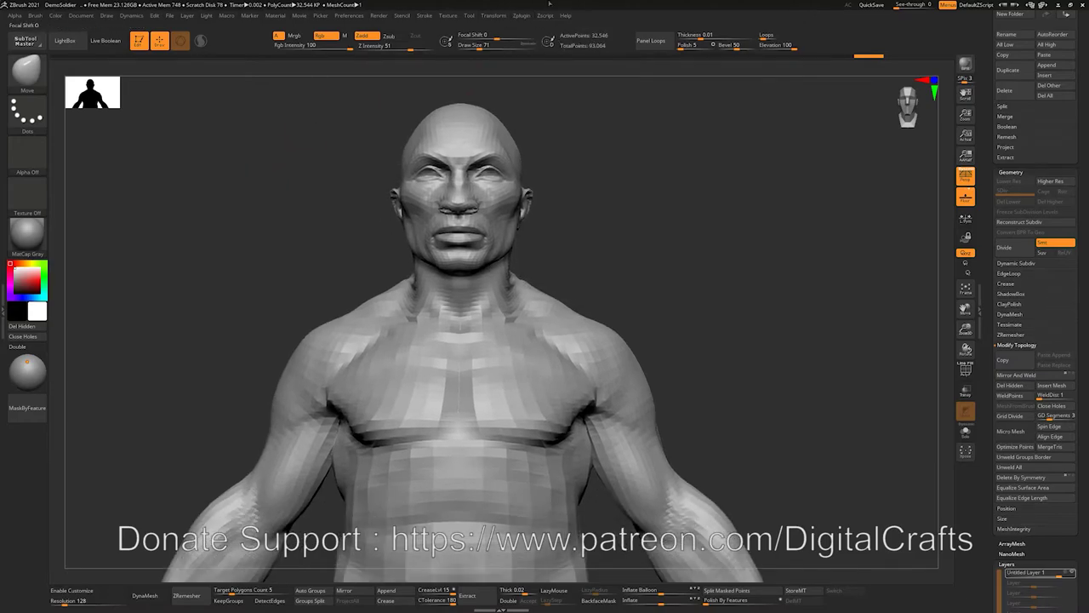
left_click(521, 15)
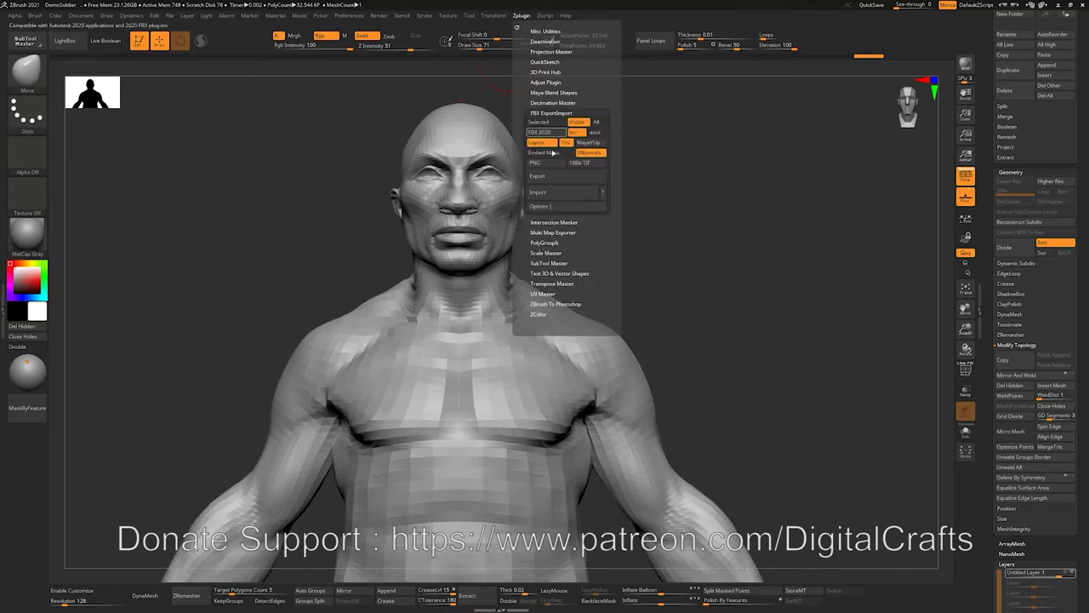
left_click(549, 173)
double_click(563, 174)
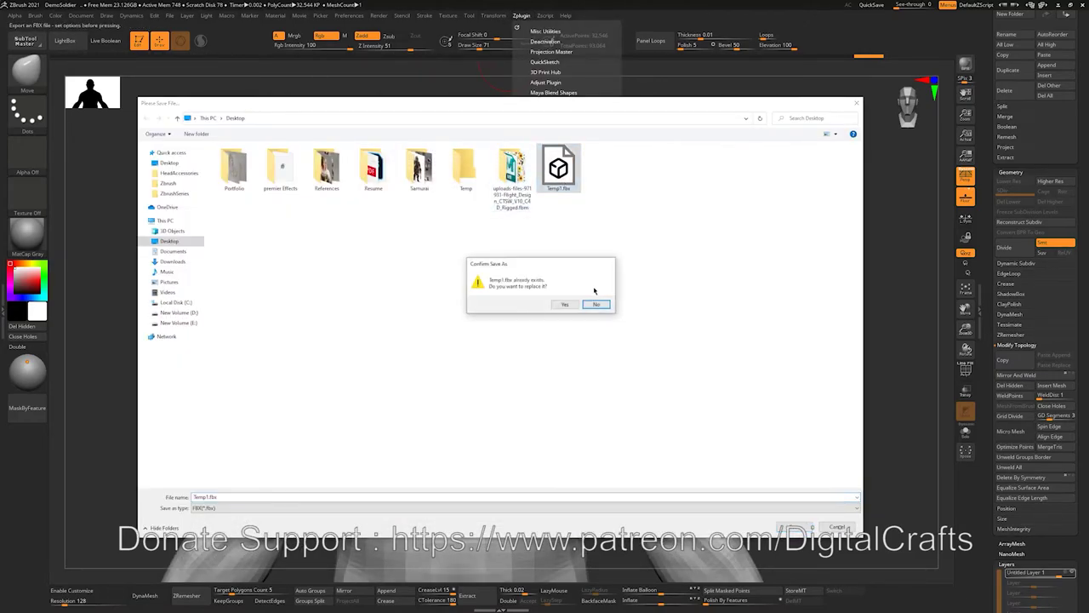
left_click(563, 302)
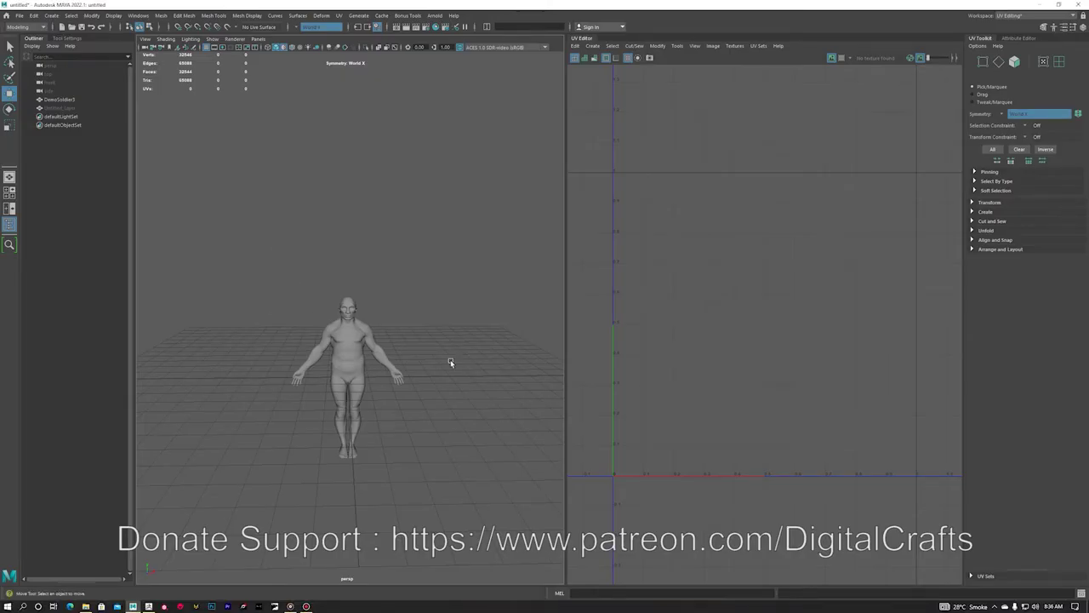
- In Maya, delete the existing soldier body and the hidden Untitled_Layer mesh from the scene
left_click(60, 100)
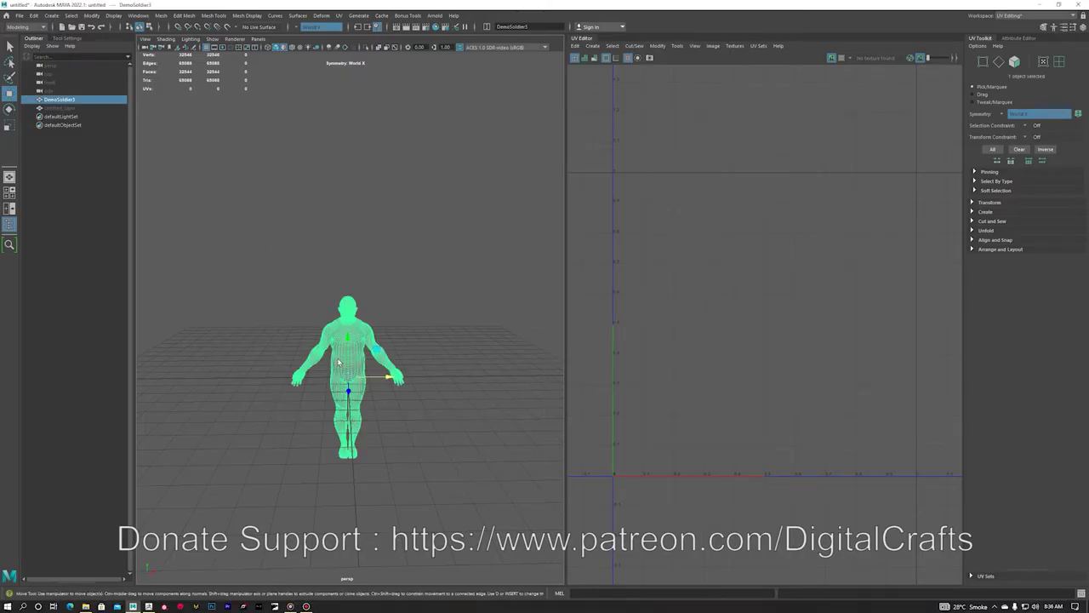
key("Delete")
left_click(75, 108)
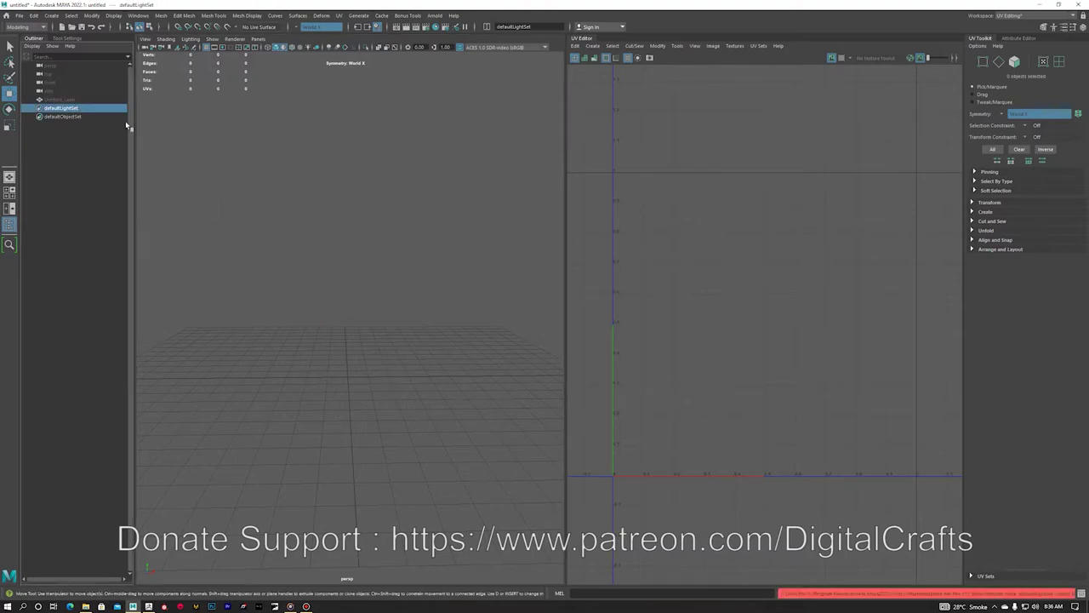
left_click(349, 298)
- Import the Temp1.fbx file from the Desktop folder into the Maya scene and minimize the file window
left_click(85, 606)
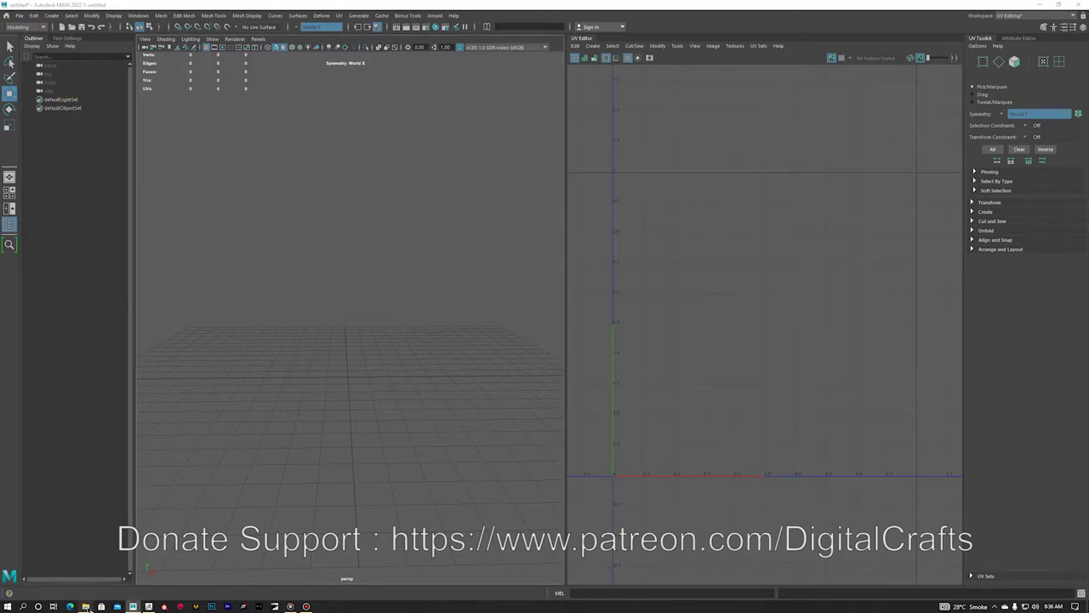
left_click(571, 494)
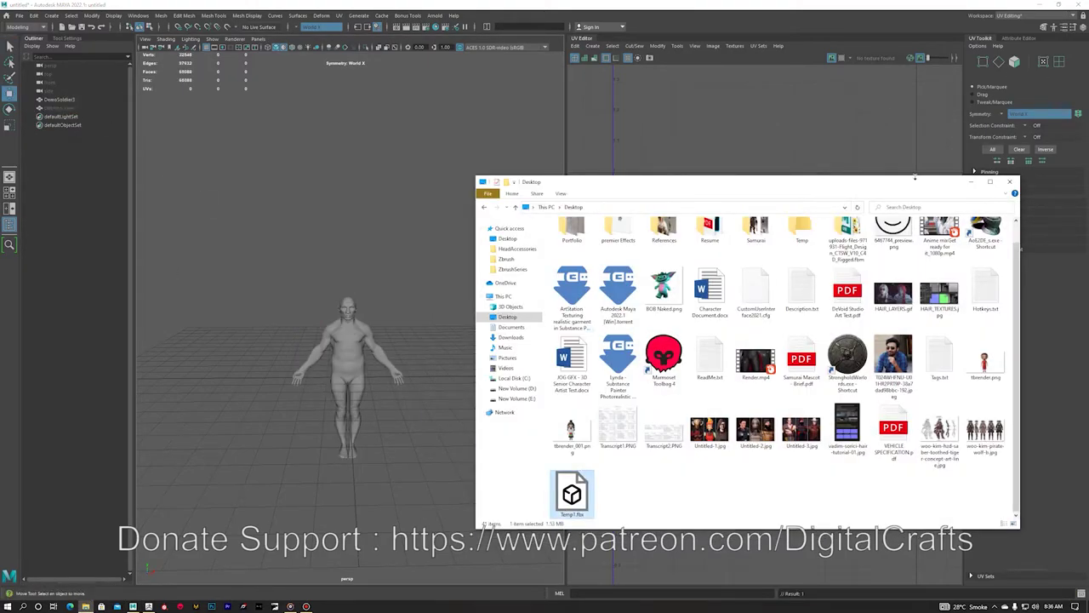
left_click(975, 183)
- Frame the newly imported body and examine the triangulated wireframe on its head and torso
left_click_drag(311, 301, 435, 431)
key("f")
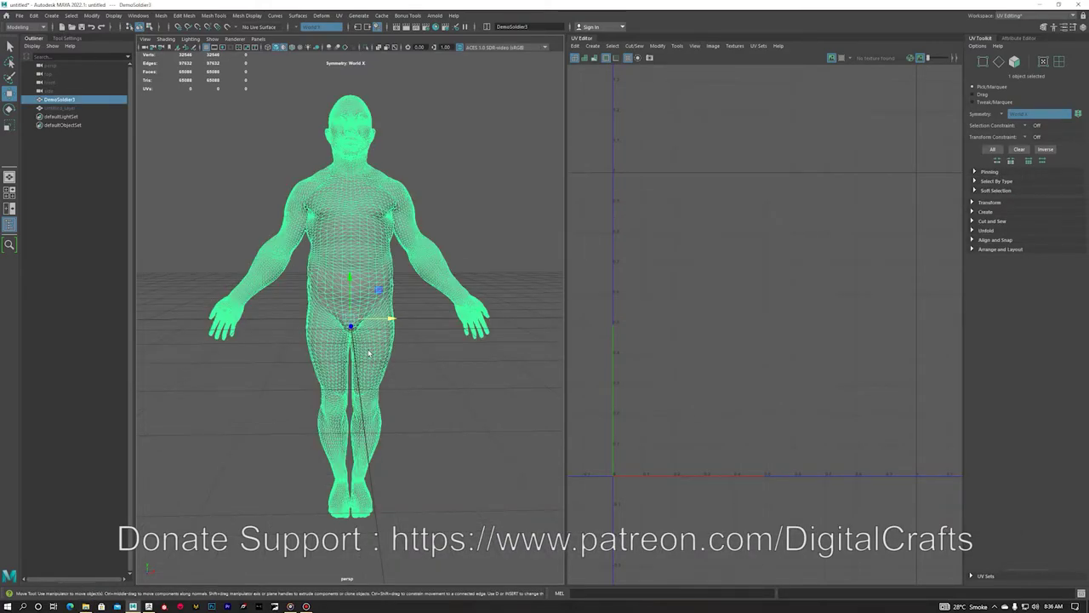
scroll(388, 388, "up", 5)
left_click_drag(477, 328, 417, 306, "alt")
middle_click_drag(417, 305, 417, 519, "alt")
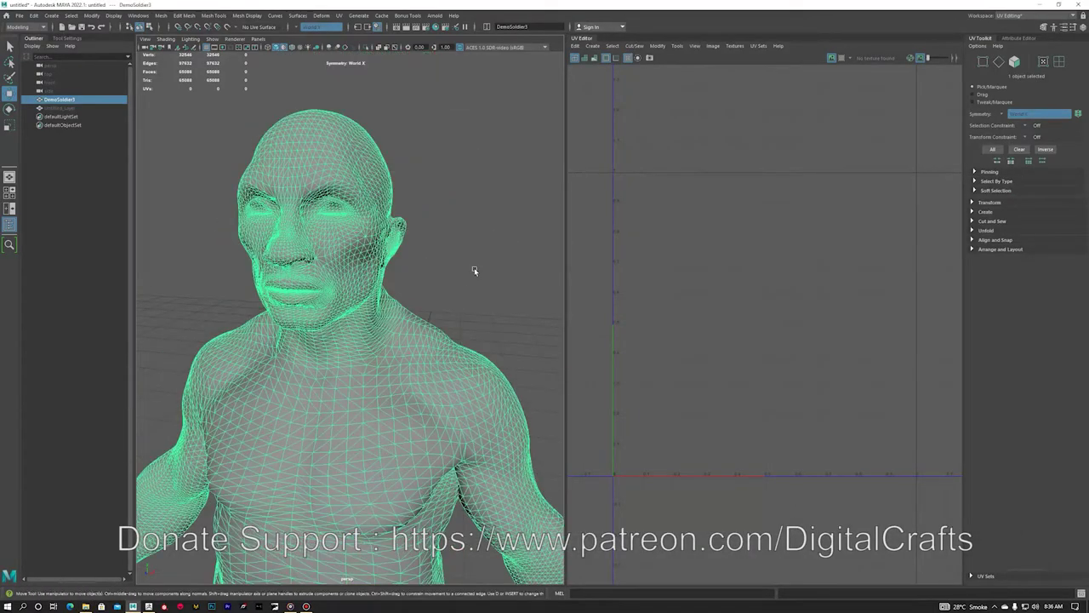
left_click(474, 267)
left_click_drag(364, 299, 334, 334, "alt")
left_click(334, 335)
- Open the Shape Editor and place its window over the UV area, clear of the triangulated soldier
left_click(161, 15)
mouse_move(187, 17)
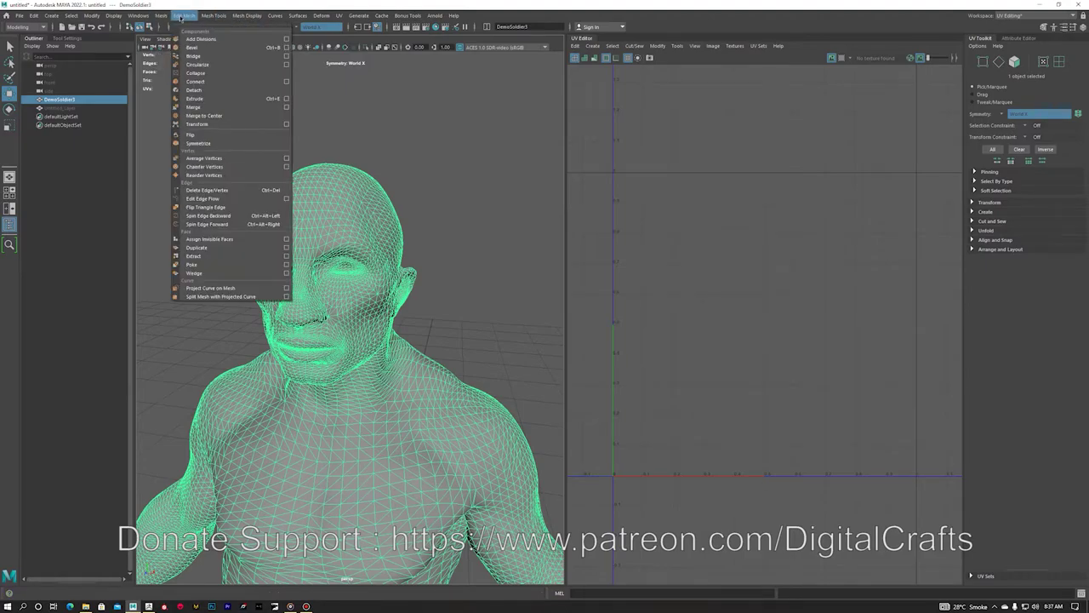
mouse_move(138, 15)
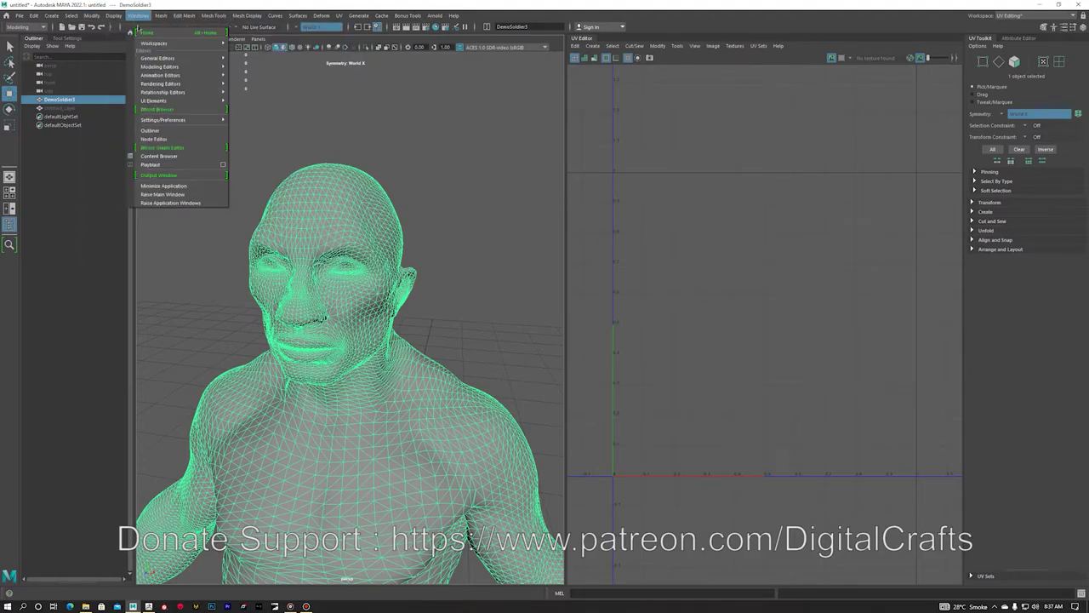
mouse_move(187, 76)
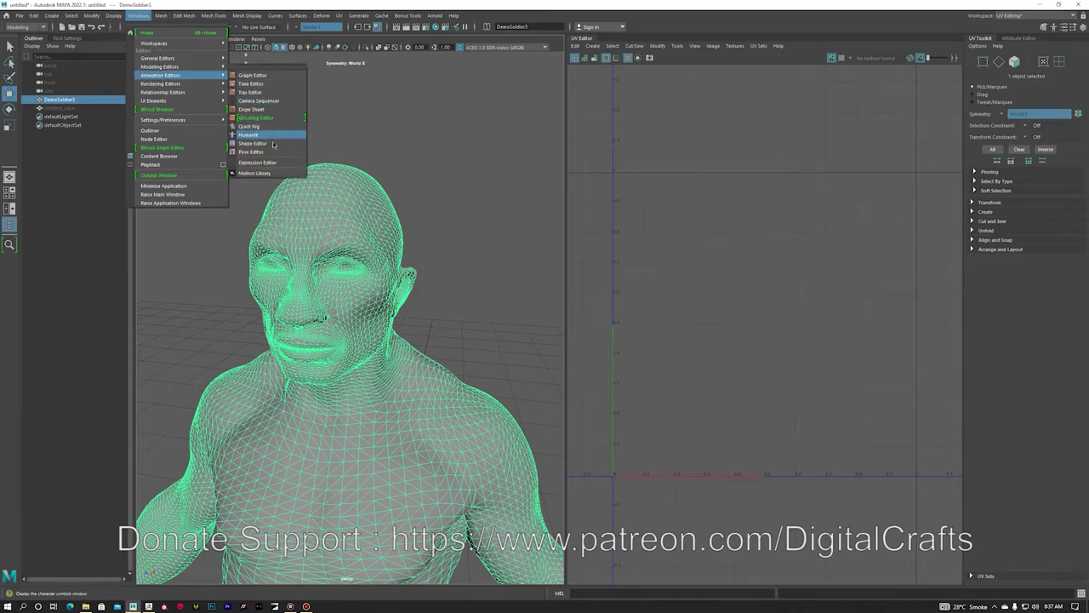
left_click(260, 132)
left_click_drag(518, 278, 703, 266)
- View the triangulated face up close and scrub the Untitled_Layer weight, leaving it at 1.000
scroll(278, 204, "up", 5)
left_click_drag(277, 204, 264, 188, "alt")
scroll(265, 187, "down", 2)
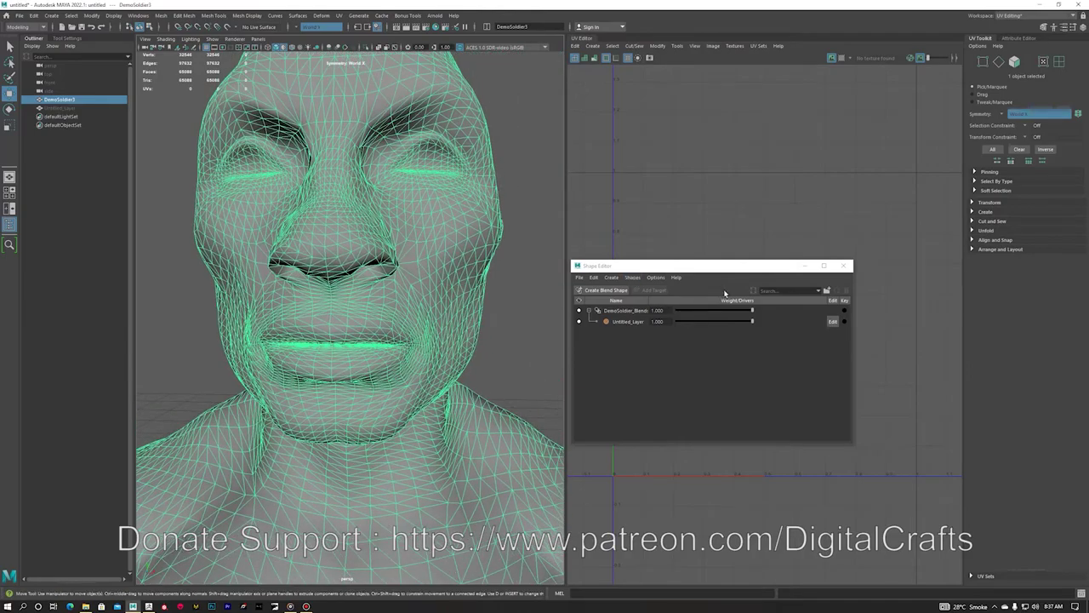
left_click_drag(752, 322, 845, 304)
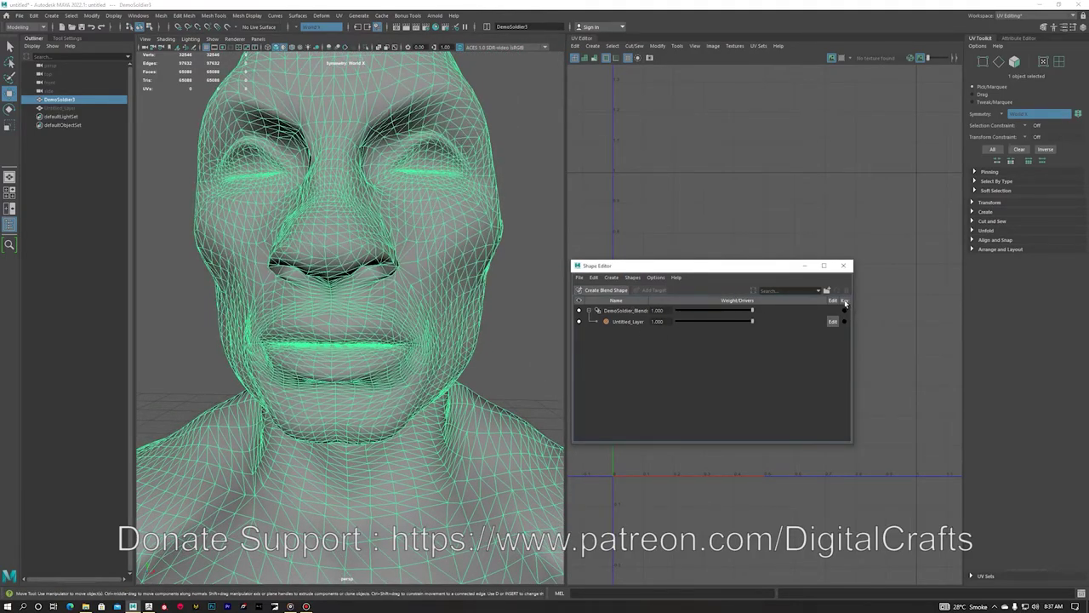
- Delete the triangulated body and its Untitled_Layer mesh, and close the Shape Editor
scroll(295, 175, "down", 8)
left_click_drag(324, 207, 383, 229, "alt")
left_click_drag(244, 164, 373, 308)
key("Delete")
left_click(75, 102)
key("Delete")
left_click(845, 268)
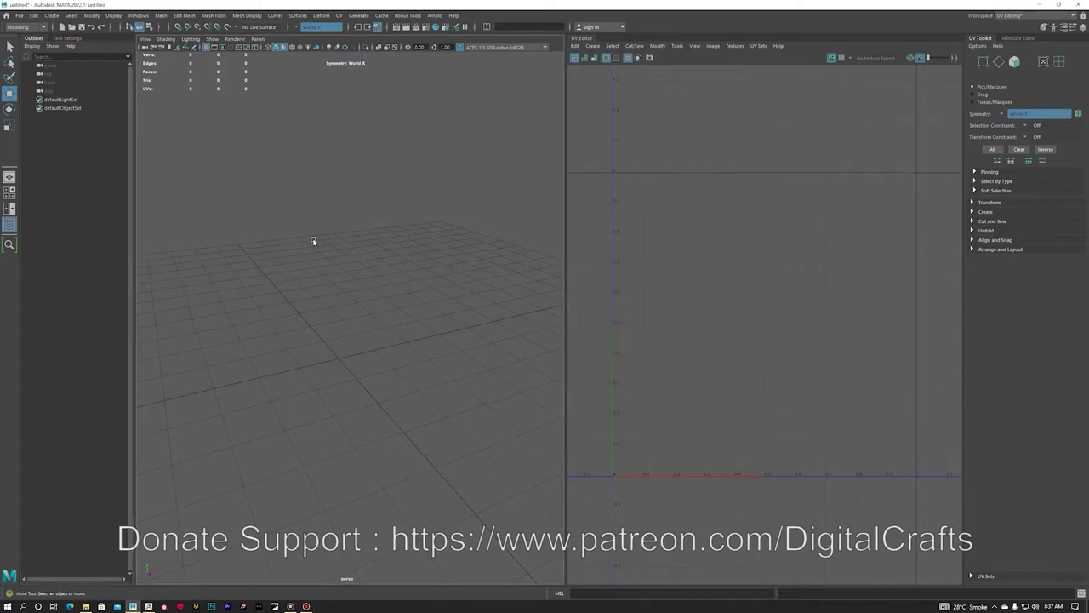
- Return to ZBrush and turn off Tris in the FBX ExportImport options, keeping Layers enabled
left_click(1046, 5)
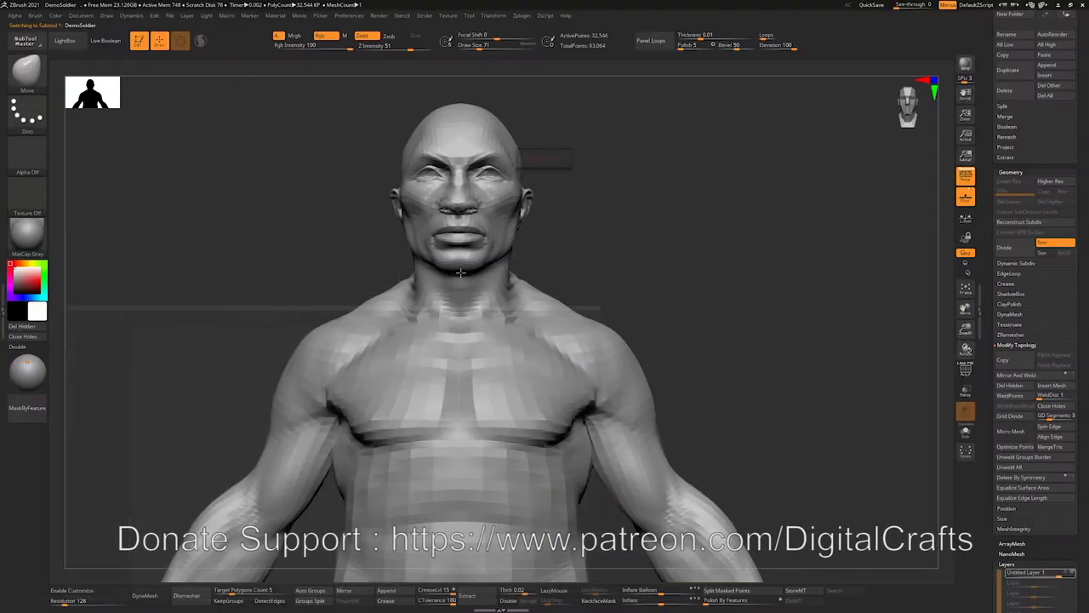
left_click(524, 16)
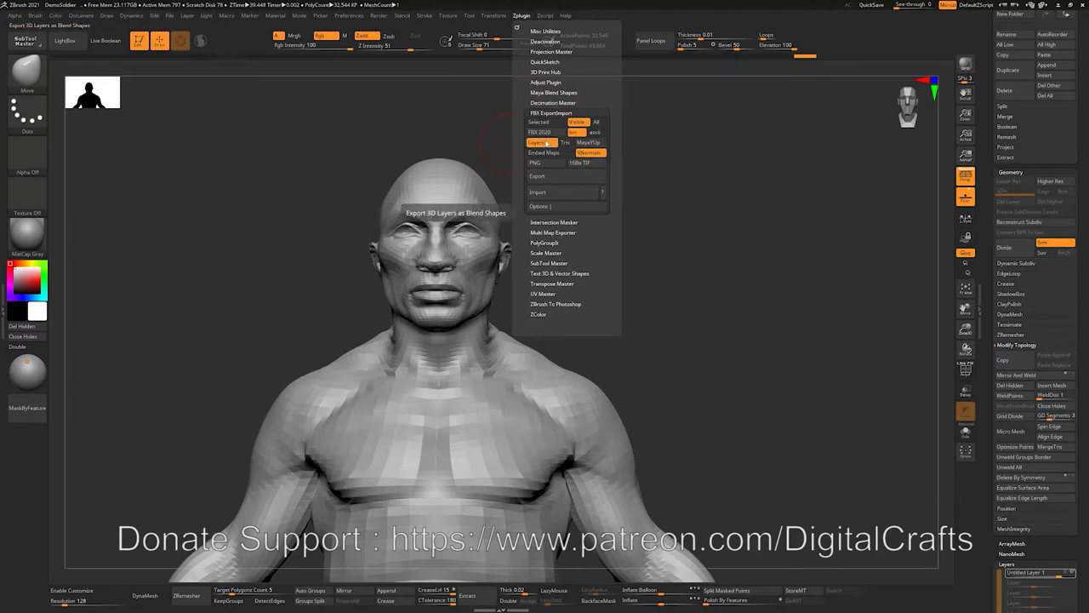
mouse_move(627, 207)
left_mouse_down()
mouse_move(696, 212)
mouse_move(650, 218)
left_mouse_up()
- Subdivide the soldier's body mesh up to subdivision level 3
key("d")
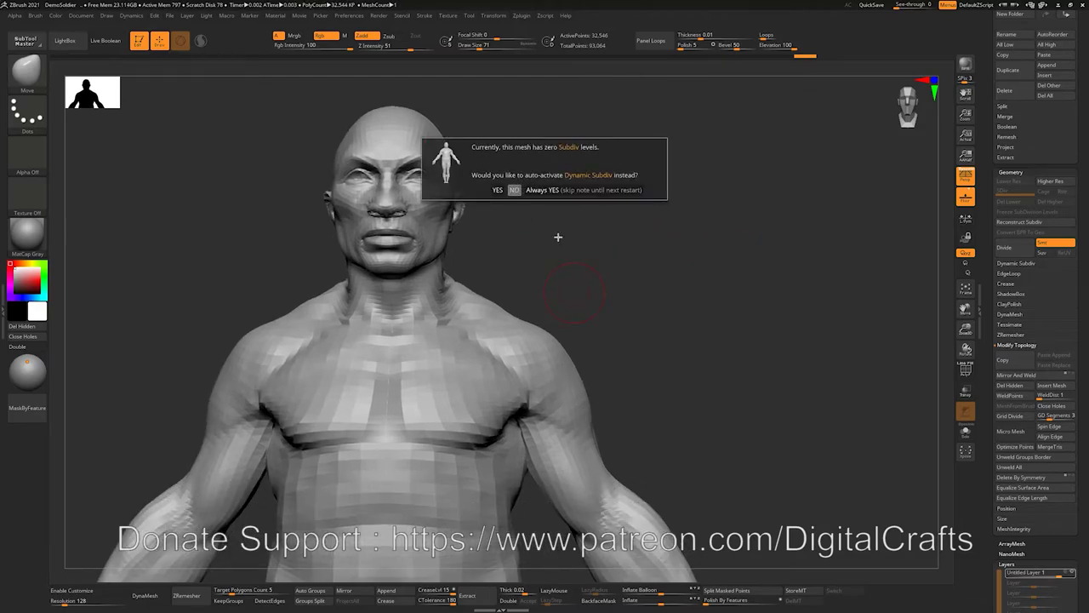
key("ctrl+d")
key("ctrl+d")
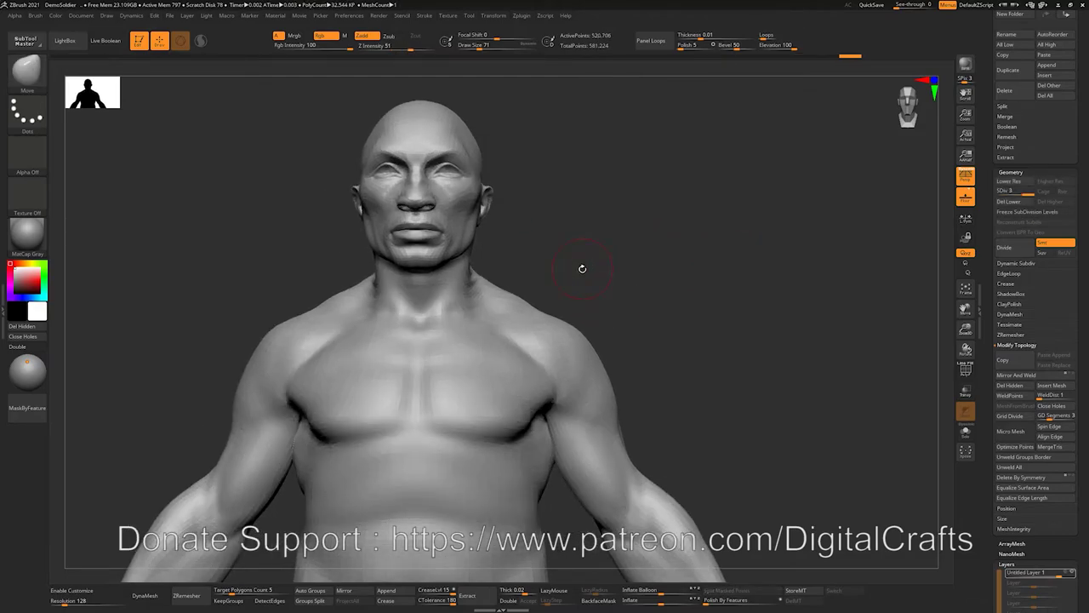
- Choose the Paint brush and a red color, and paint around both eyes and down the cheeks
key("b")
key("p")
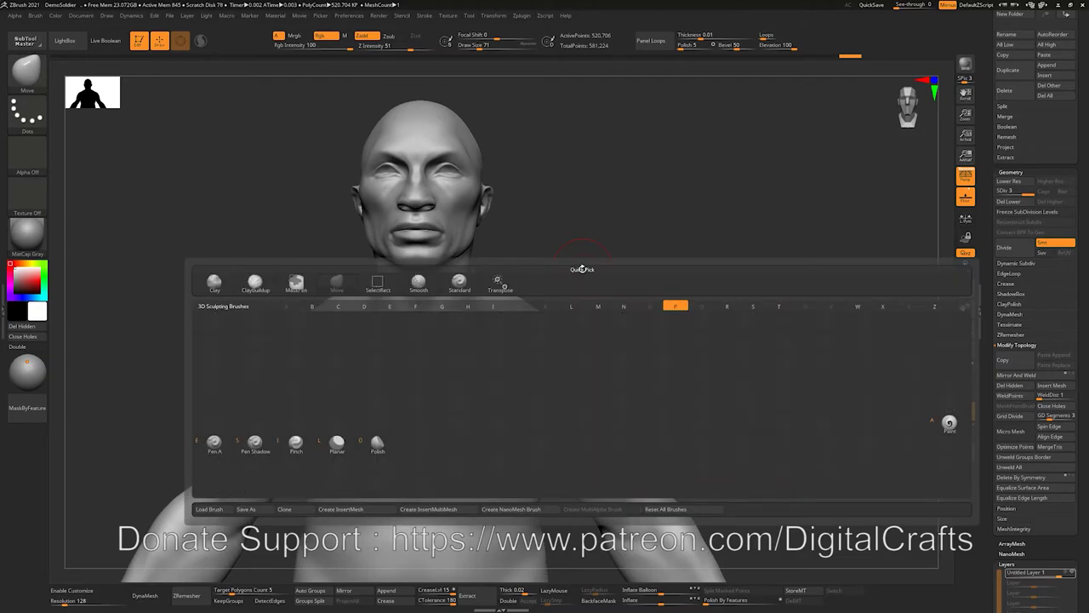
key("a")
left_click_drag(572, 187, 599, 287, "alt")
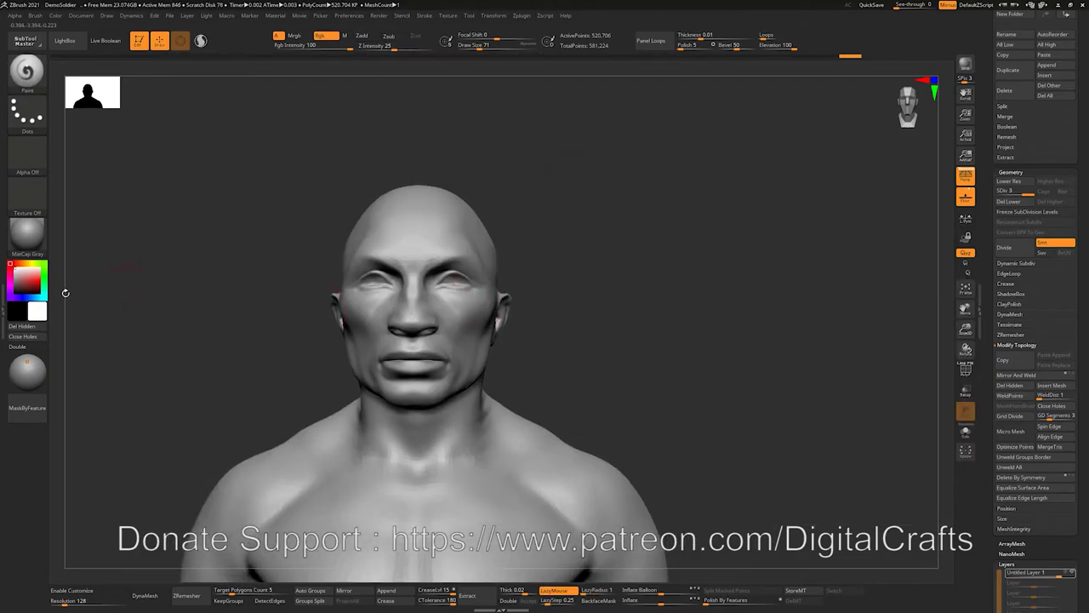
left_click(56, 15)
left_click_drag(630, 220, 626, 299)
key("s")
mouse_move(420, 302)
left_mouse_down()
mouse_move(400, 307)
mouse_move(411, 368)
mouse_move(509, 241)
left_mouse_up()
left_click(28, 281)
key("s")
mouse_move(404, 279)
left_mouse_down()
mouse_move(383, 276)
mouse_move(395, 269)
left_mouse_up()
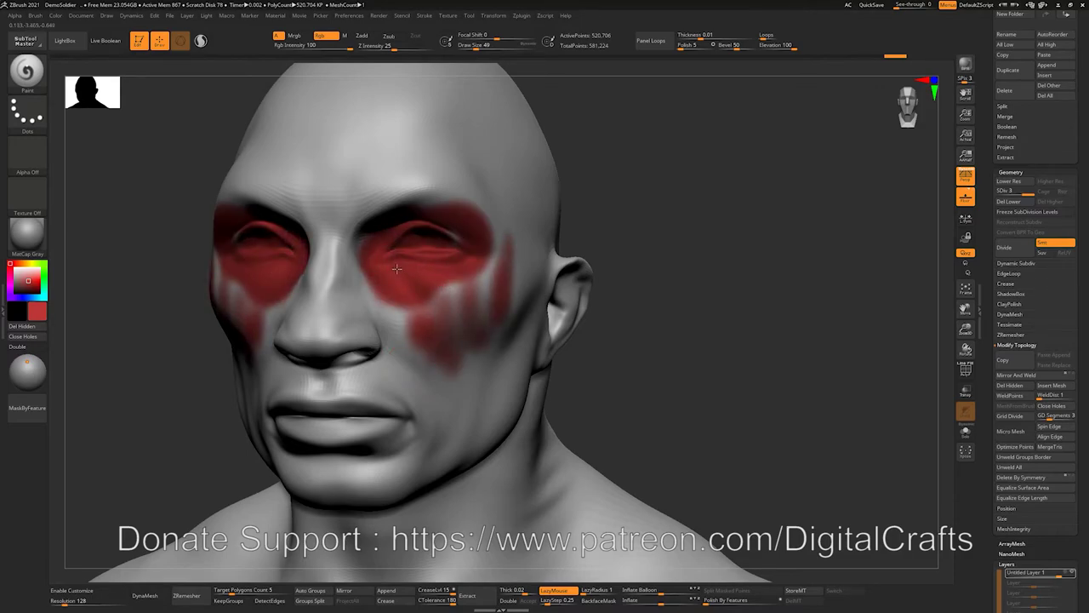
- Color the whole body with Polypaint From Polygroups
left_click_drag(620, 239, 568, 255, "alt")
left_click_drag(569, 255, 615, 259)
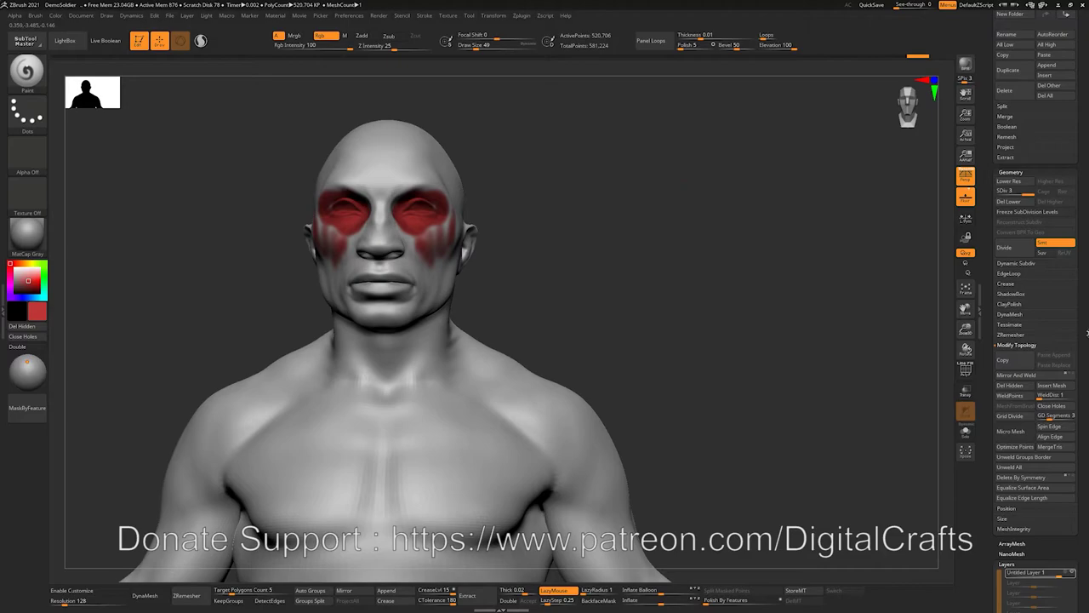
scroll(1017, 249, "down", 10)
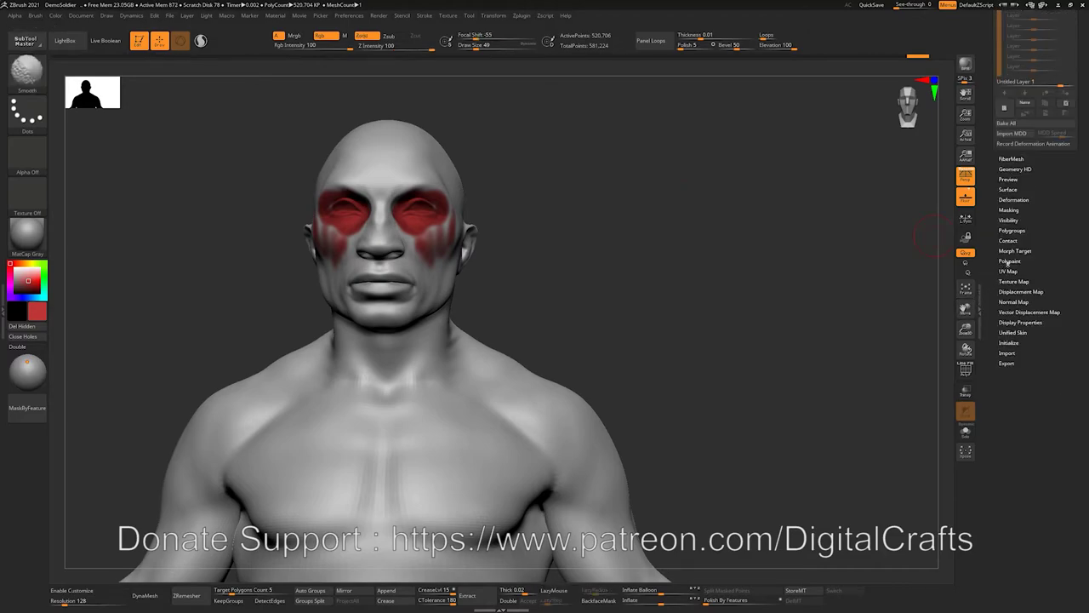
key("shift")
left_click(1010, 261)
left_click(1028, 291)
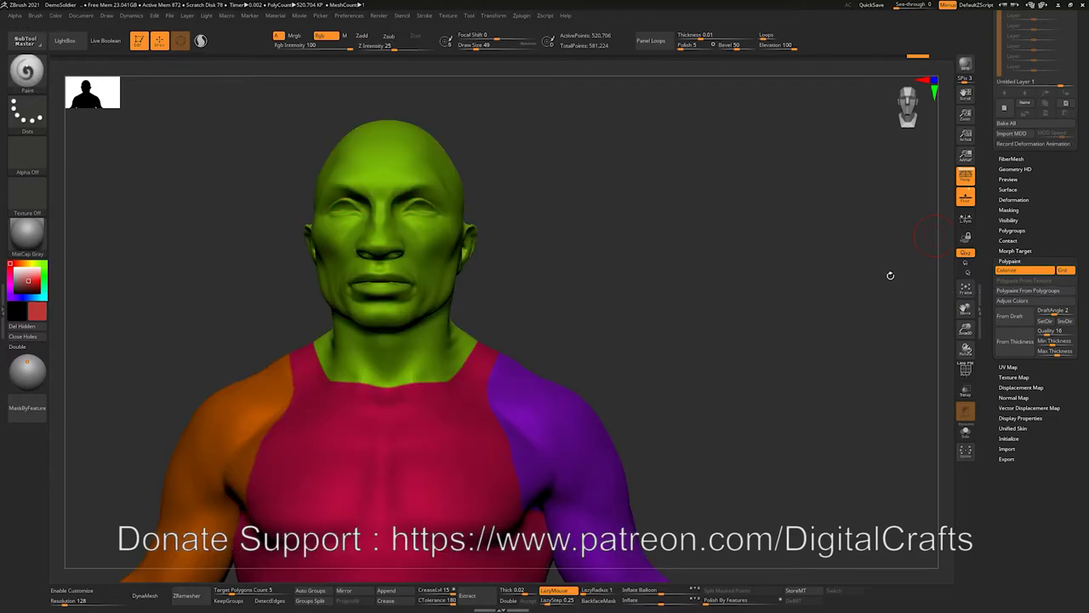
- Undo the polygroup coloring on the body and create a new texture map, expanding its creation options
key("ctrl+z")
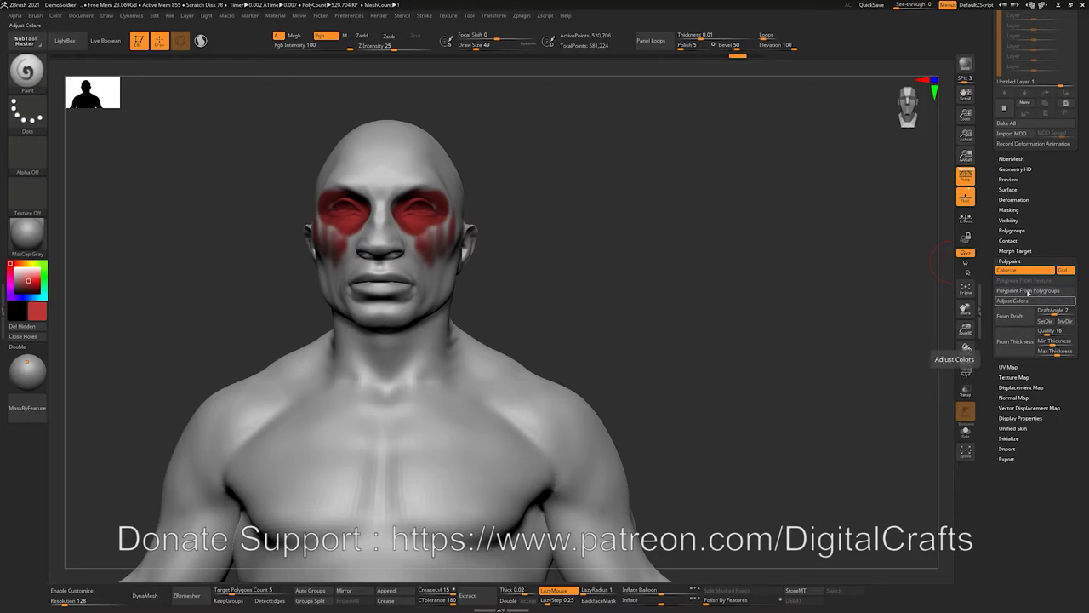
left_click(1012, 377)
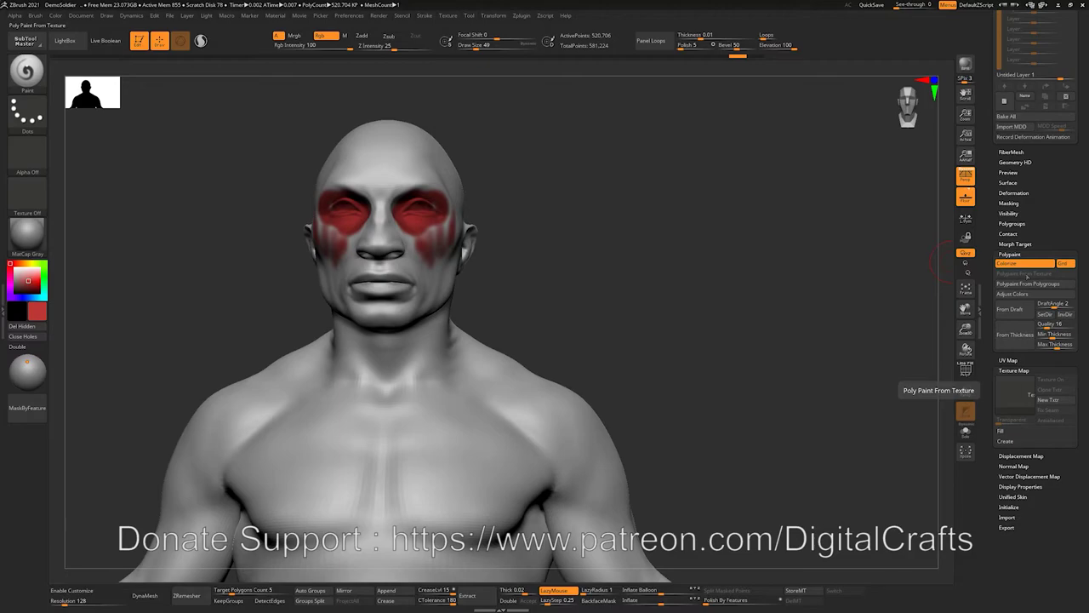
left_click(1043, 399)
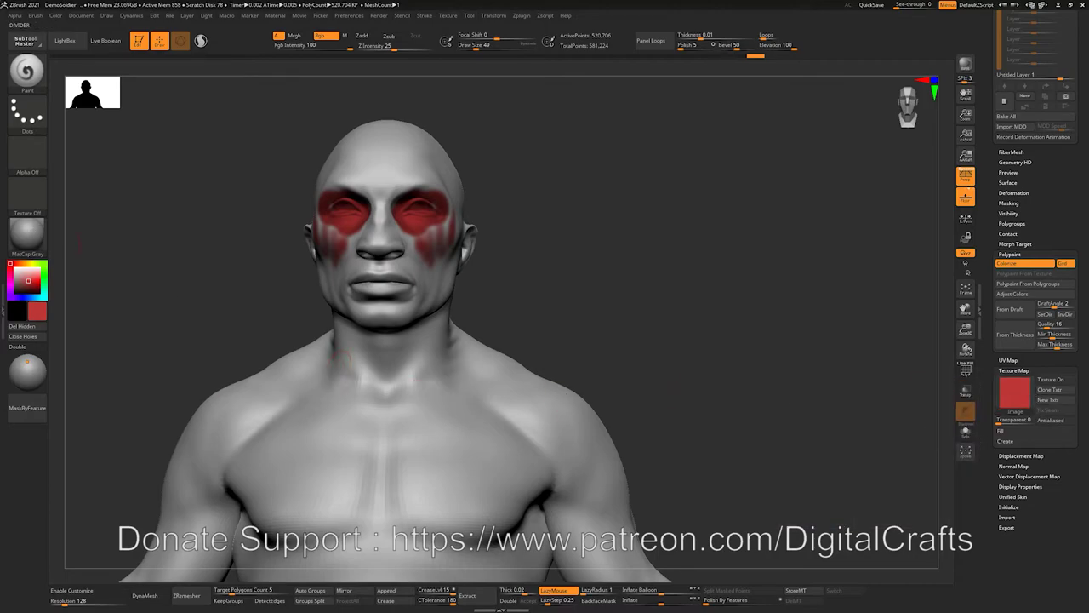
left_click(1005, 441)
left_click_drag(652, 230, 595, 118)
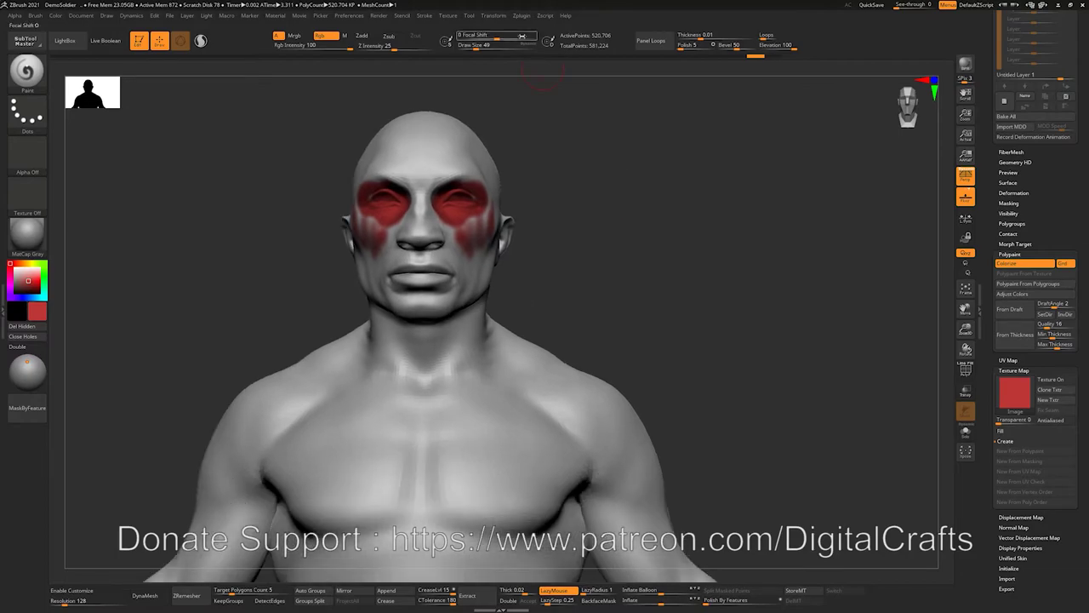
- Lower the body to subdivision level 1 and unwrap its UVs with UV Master using Symmetry
mouse_move(521, 17)
left_click(555, 283)
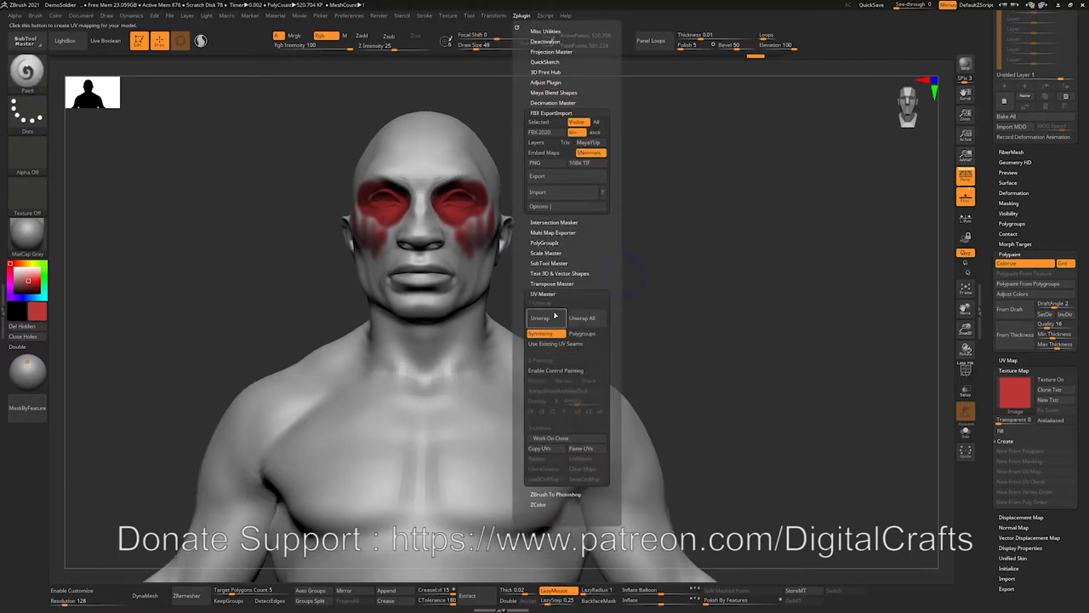
left_click(542, 298)
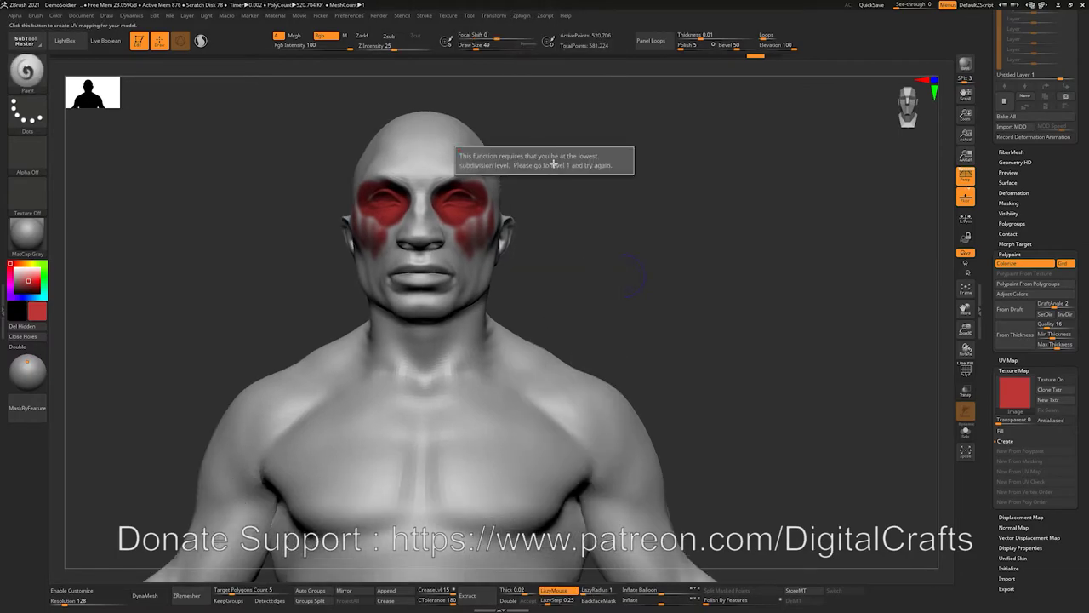
key("shift+d")
left_click(521, 15)
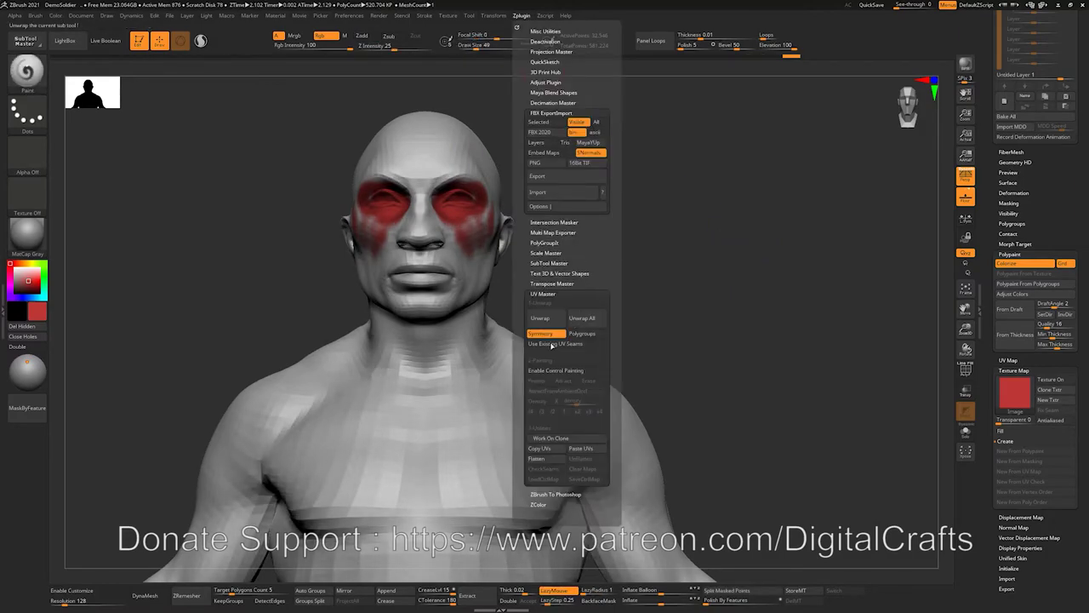
left_click(540, 318)
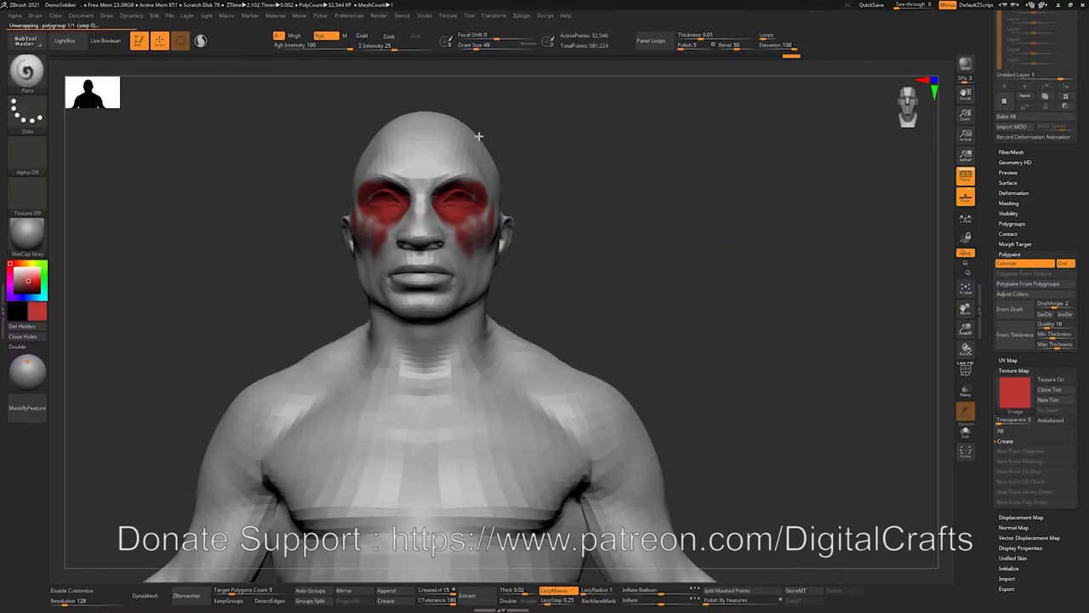
- Unwrap the body again in UV Master with Polygroups on and Symmetry off
left_click(521, 16)
left_click(587, 334)
left_click(560, 319)
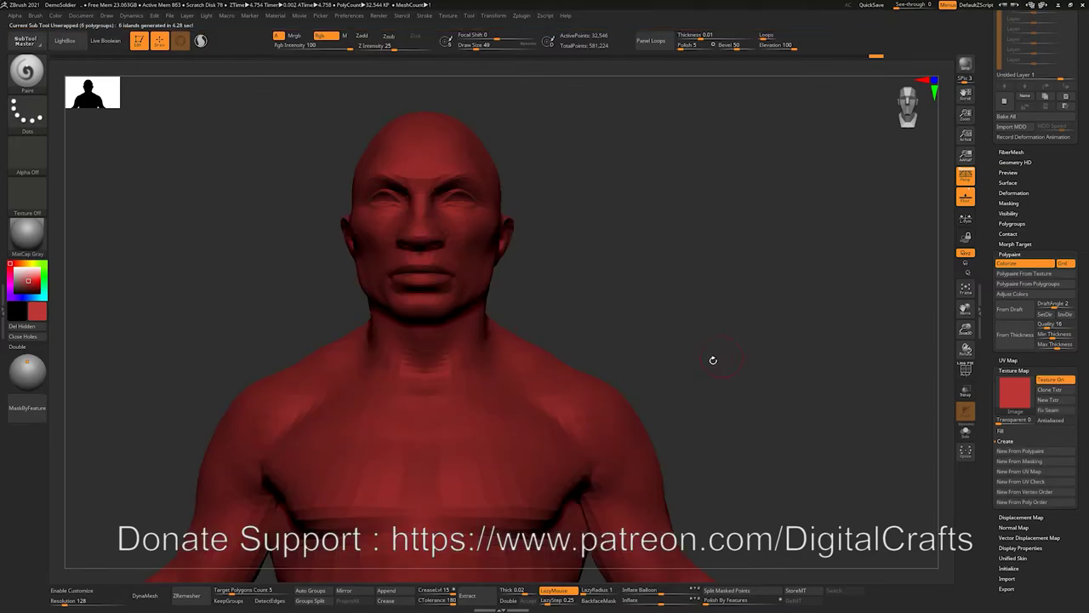
- Turn off the plain red texture and create a new texture map from the body's polypaint
left_click_drag(715, 360, 738, 326)
left_click(1056, 381)
left_click_drag(641, 288, 784, 354)
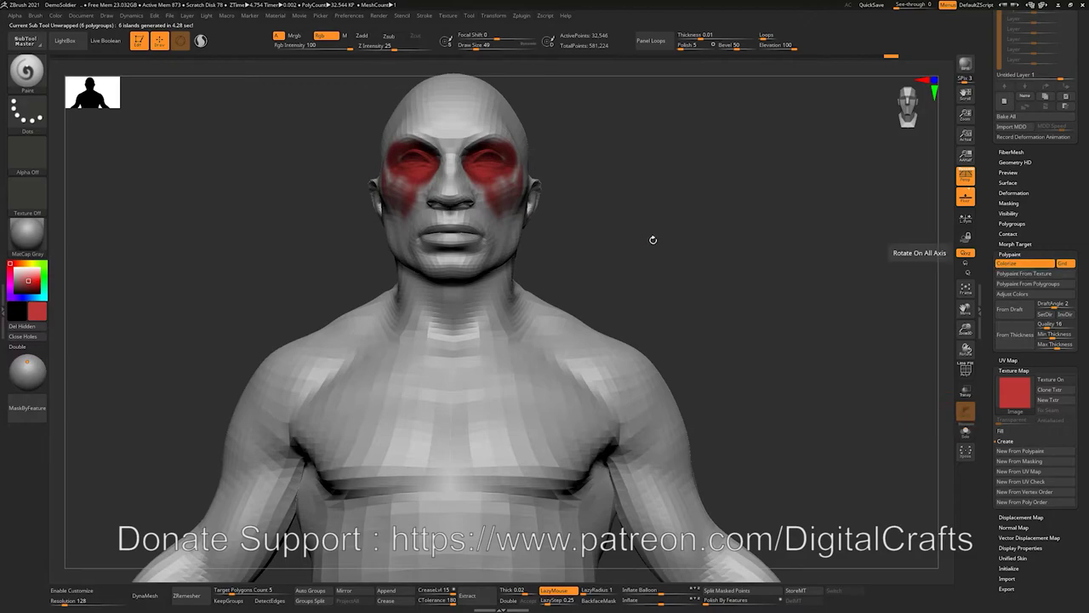
left_click_drag(652, 239, 593, 255)
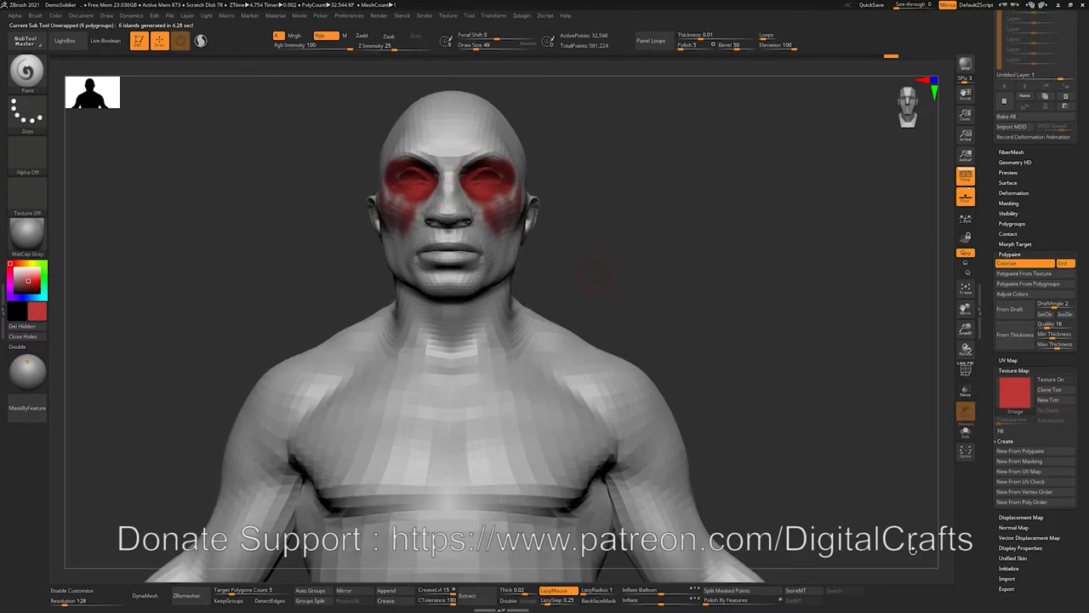
left_click(1011, 451)
left_click_drag(658, 369, 677, 384, "alt")
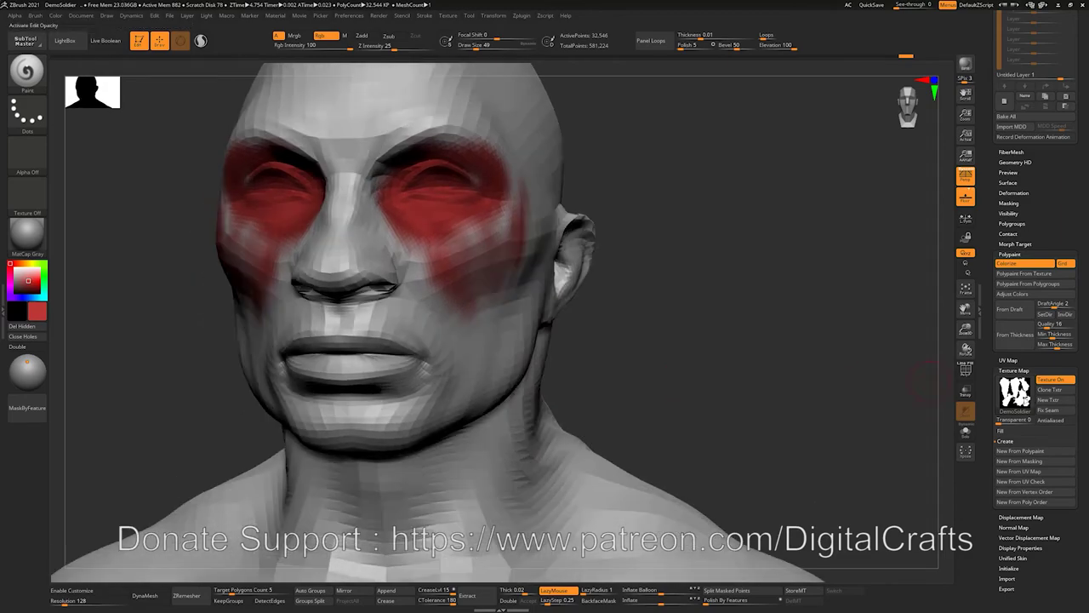
mouse_move(1016, 393)
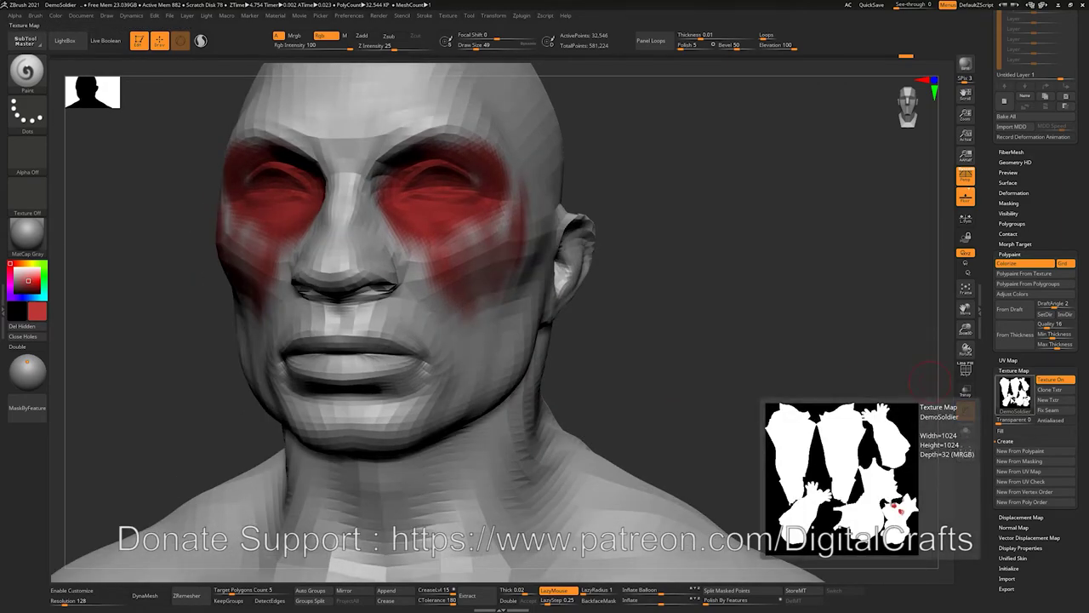
left_click_drag(778, 357, 654, 319, "alt")
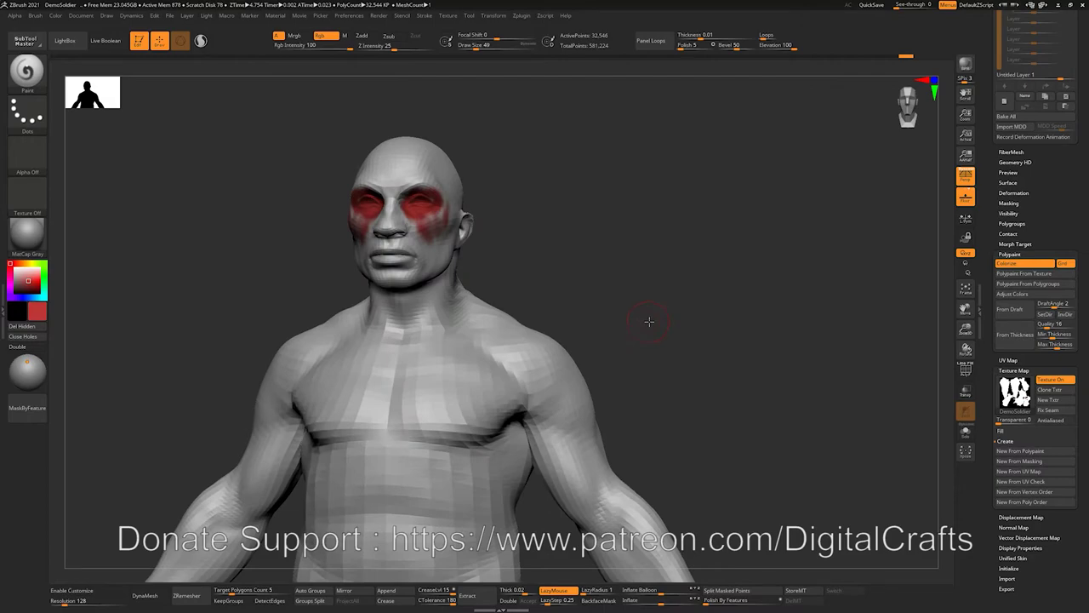
left_click_drag(649, 319, 636, 315)
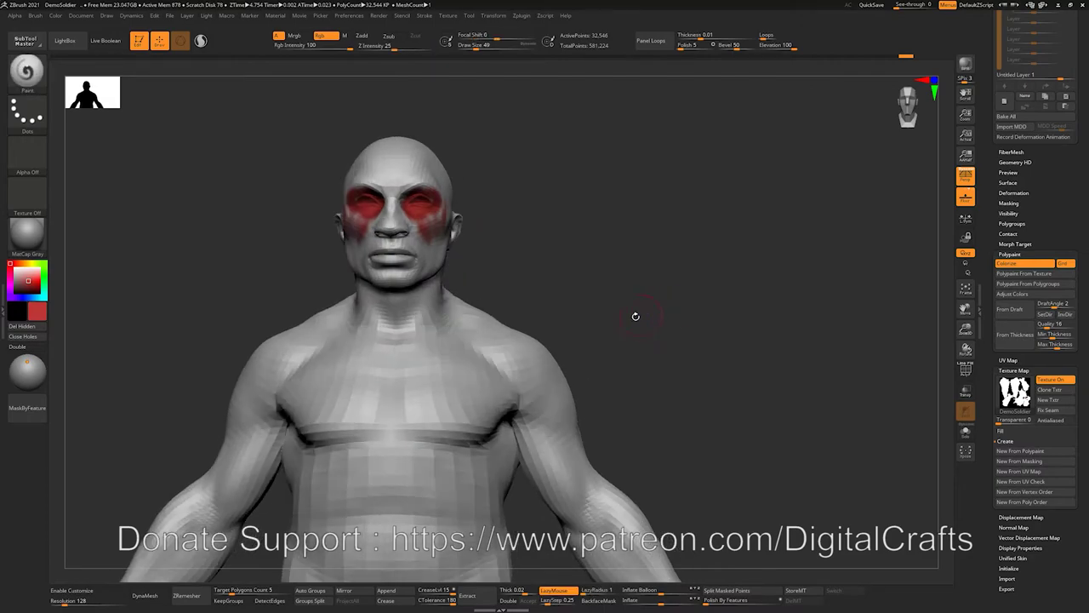
- Enable Embed Maps in the FBX ExportImport options and export the body as Temp1.fbx
left_click(521, 15)
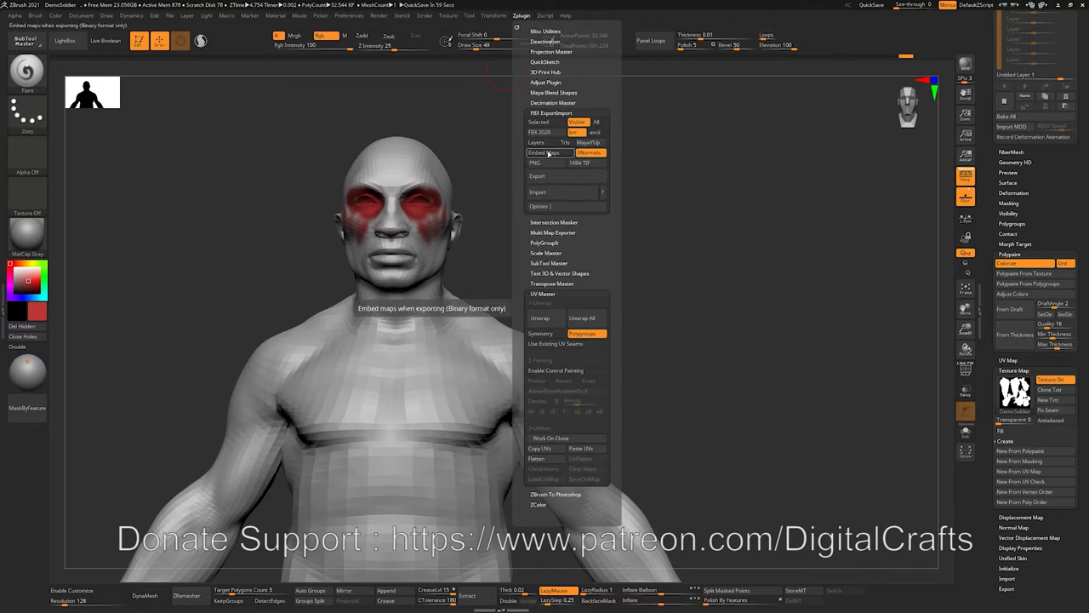
left_click(549, 153)
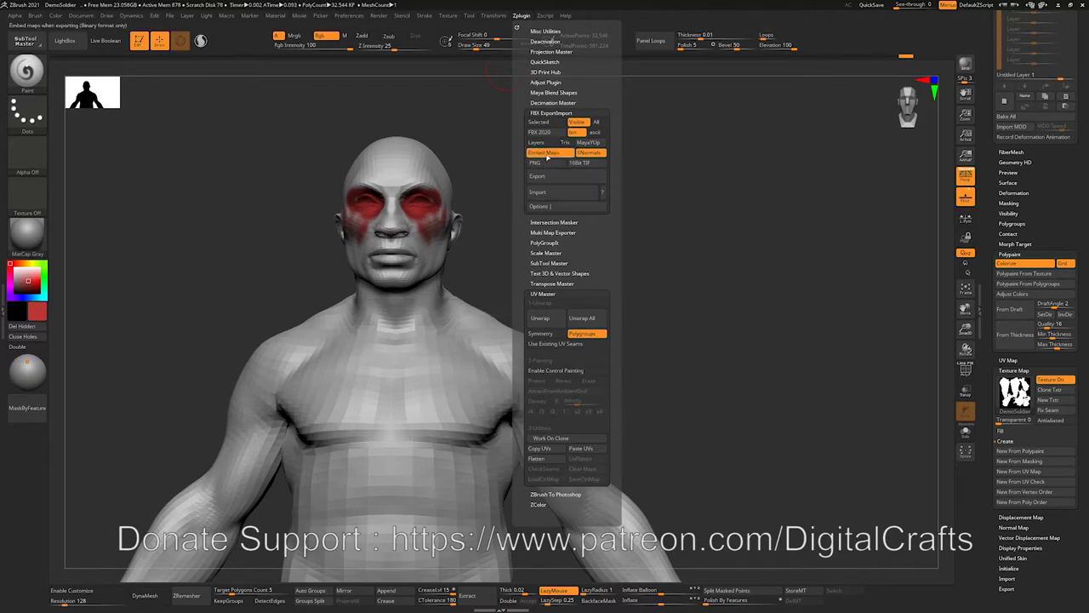
left_click(547, 177)
double_click(558, 168)
left_click(565, 305)
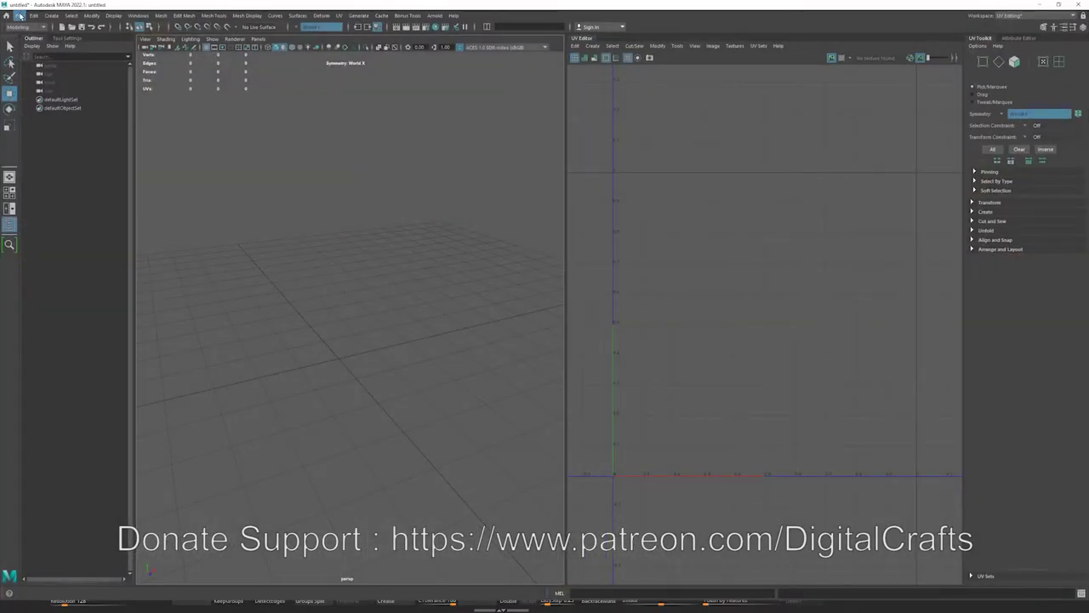
- Switch to Maya and import Temp1.fbx from the Desktop into the scene
left_click(20, 17)
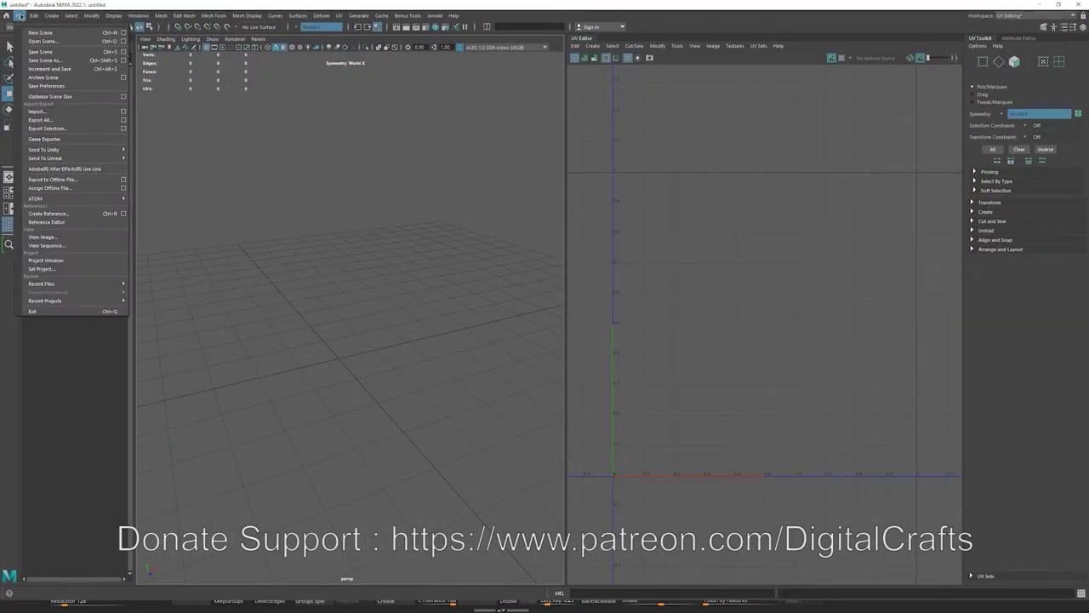
left_click(39, 112)
left_click(676, 425)
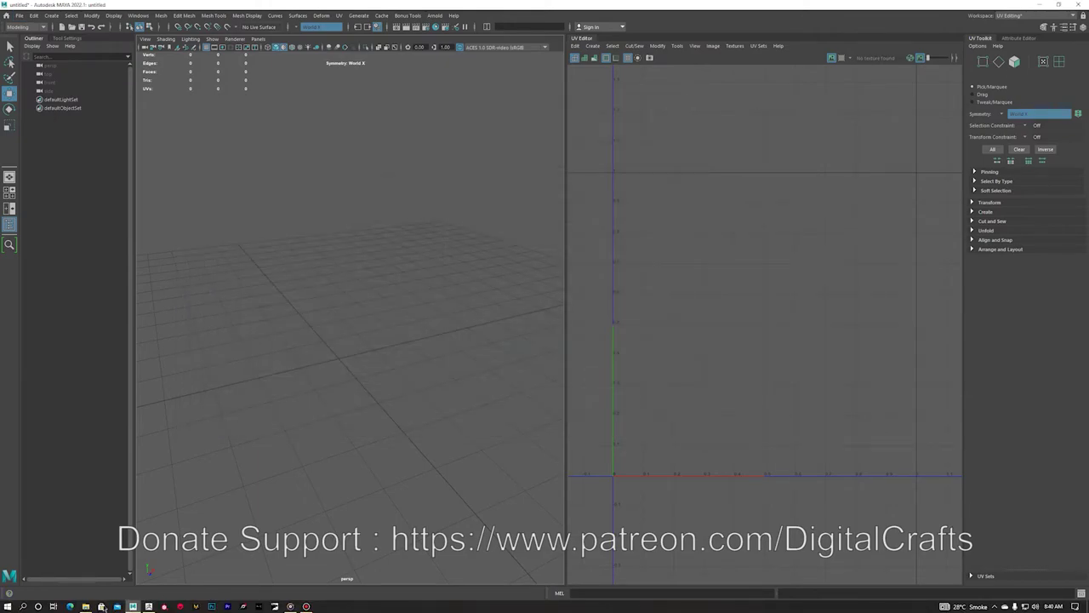
left_click(86, 606)
left_click_drag(572, 494, 396, 341)
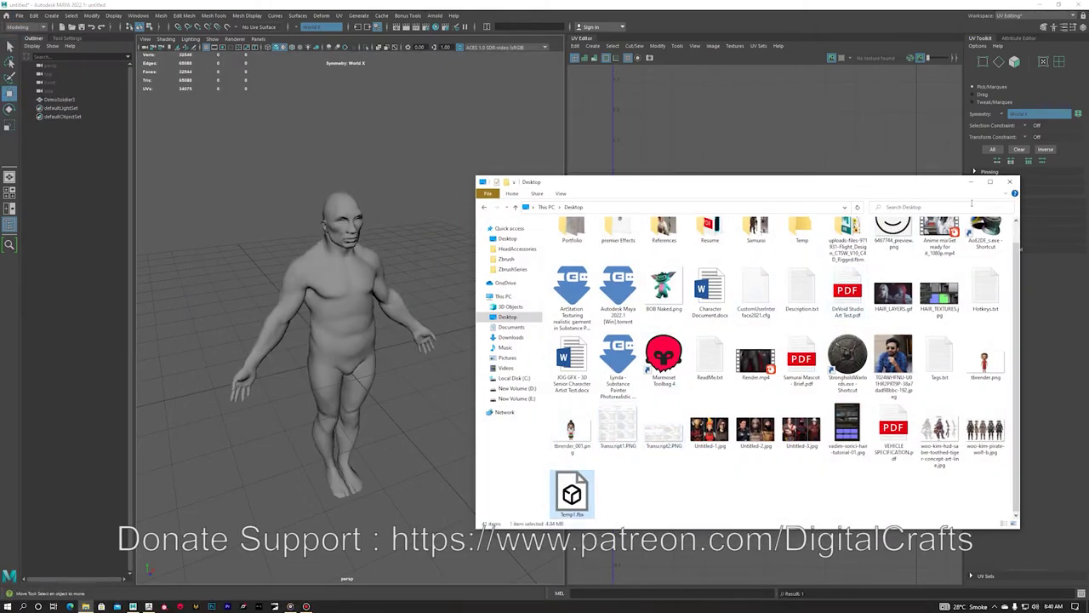
left_click(970, 185)
- Frame the soldier's upper body from the front and display its texture in the viewport
left_click_drag(387, 195, 370, 197, "alt")
middle_click_drag(370, 197, 410, 252, "alt")
right_click_drag(410, 252, 390, 309, "alt")
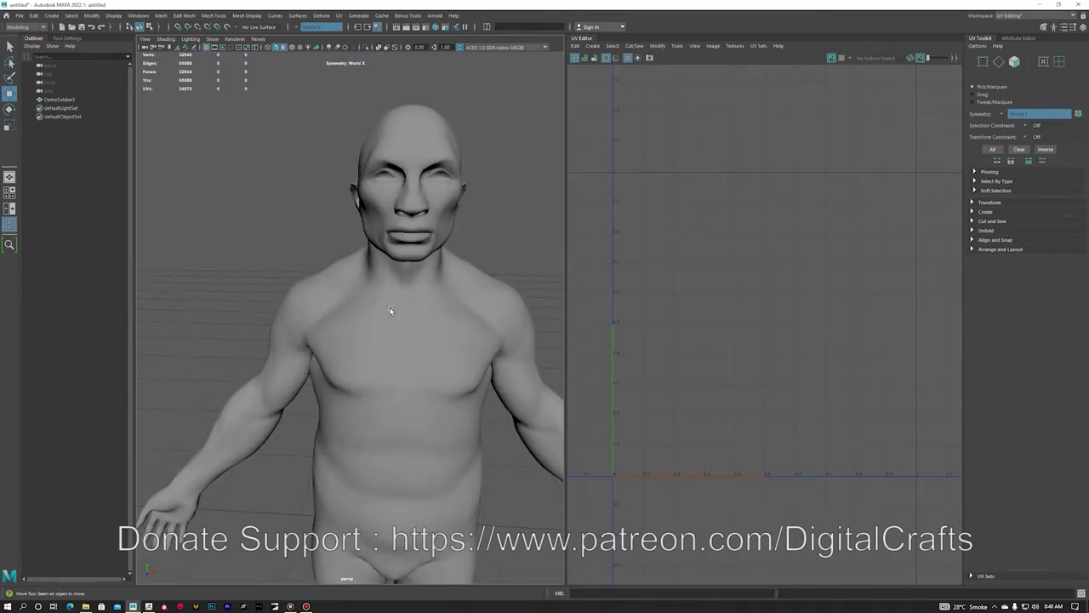
left_click(284, 48)
left_click(301, 48)
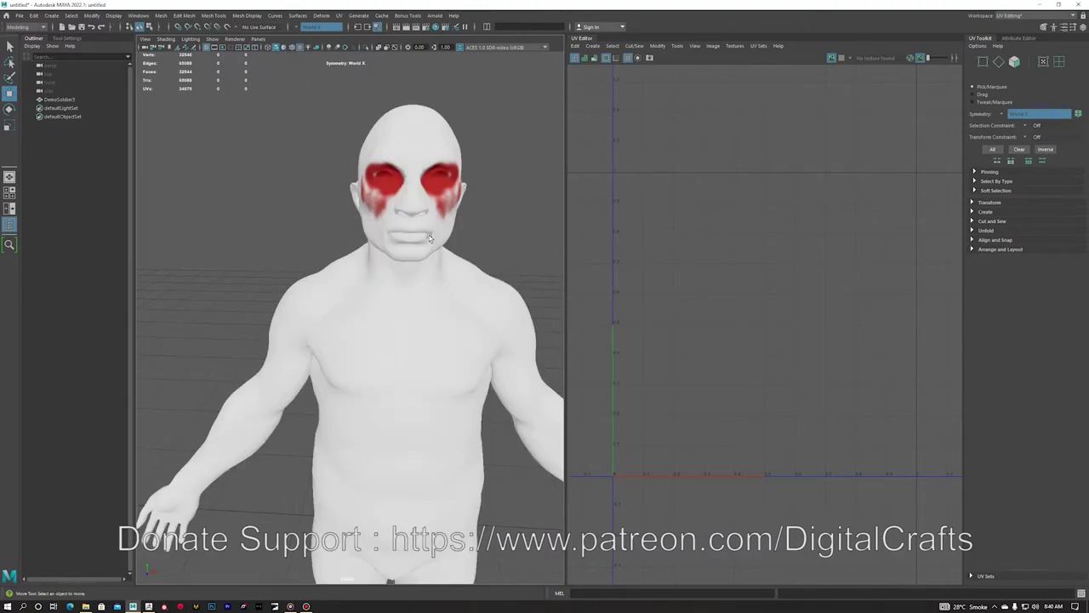
- Select the soldier and compare the painted eye area in the viewport with the texture in the UV Editor
left_click_drag(442, 239, 357, 191, "alt")
middle_click_drag(358, 191, 313, 281, "alt")
right_click_drag(313, 281, 364, 277, "alt")
left_click(275, 274)
left_click_drag(275, 274, 310, 281, "alt")
right_click_drag(767, 271, 850, 266, "alt")
scroll(848, 266, "up", 6)
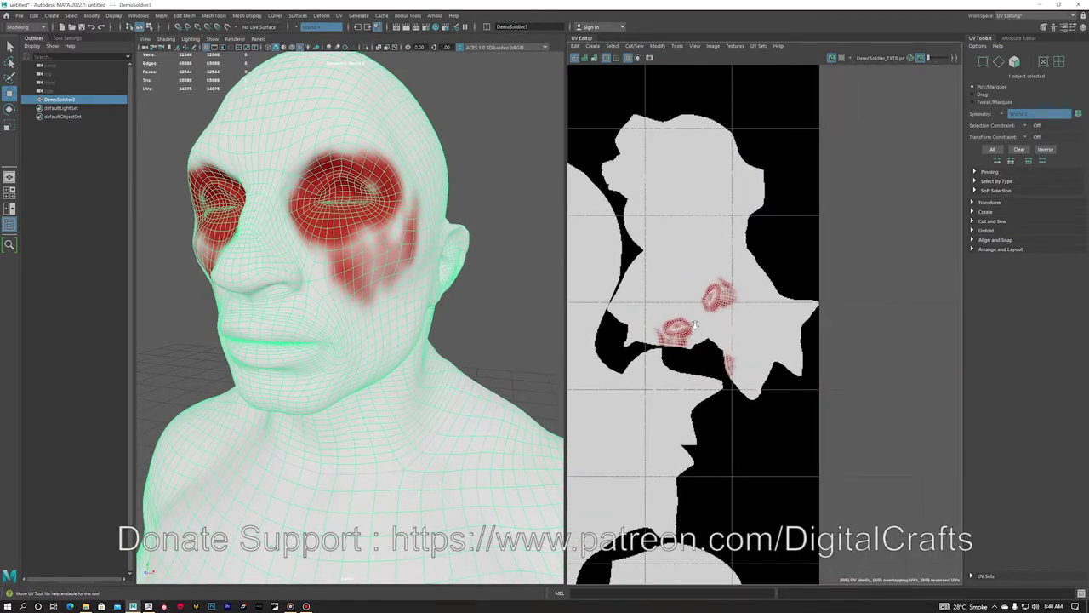
- Select the head's UV shell in the UV Editor to inspect its placement over the texture
right_click_drag(736, 285, 705, 307)
left_click(706, 307)
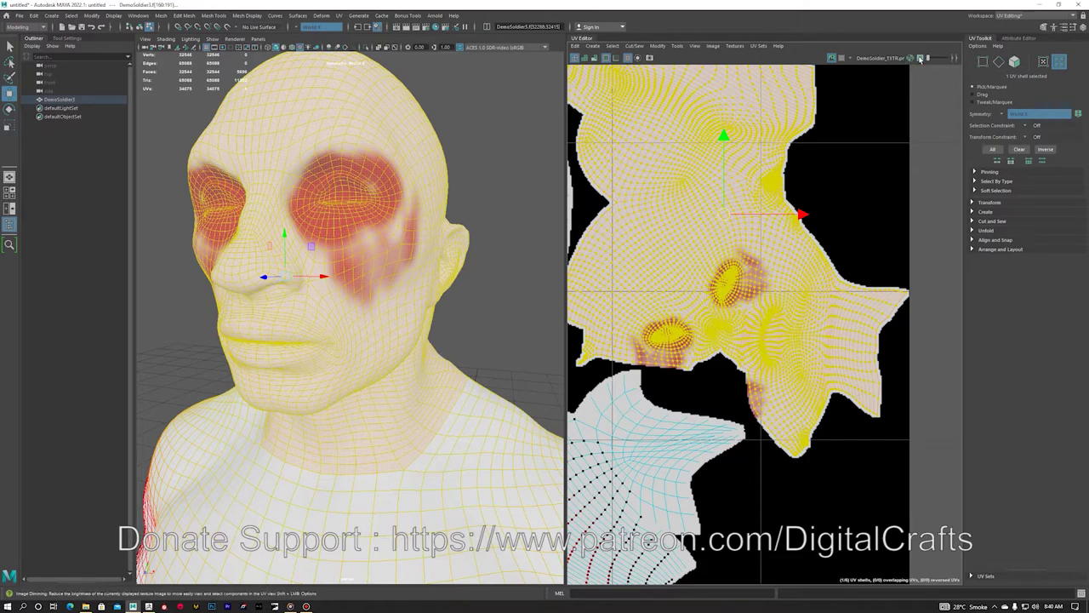
scroll(850, 182, "down", 2)
scroll(849, 181, "down", 2)
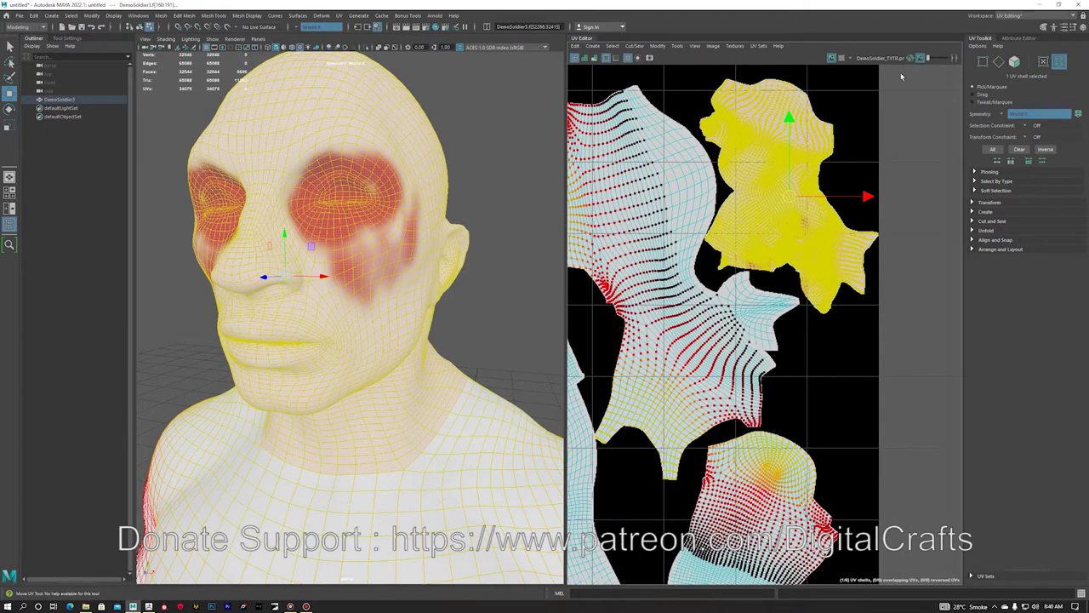
- Hide the texture image in the UV Editor, clear the UV selection, and inspect the head's UV shell
left_click(841, 58)
left_click(880, 154)
middle_click_drag(846, 164, 818, 222, "alt")
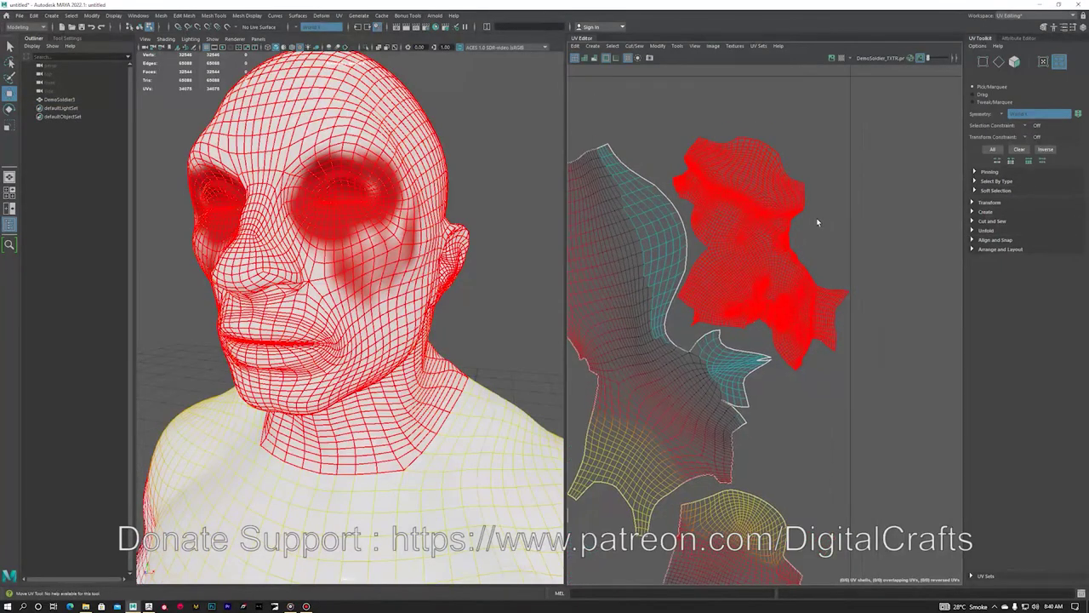
scroll(769, 234, "up", 4)
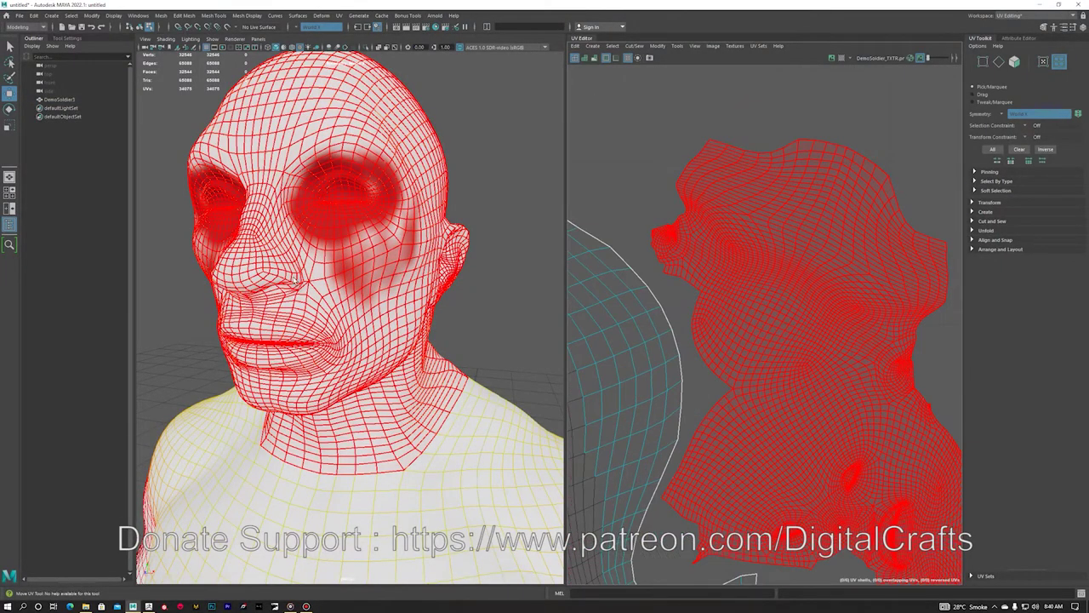
- Return to object selection, deselect the soldier, and examine the textured face from the front
left_click_drag(310, 282, 340, 282, "alt")
right_click_drag(340, 282, 244, 266, "alt")
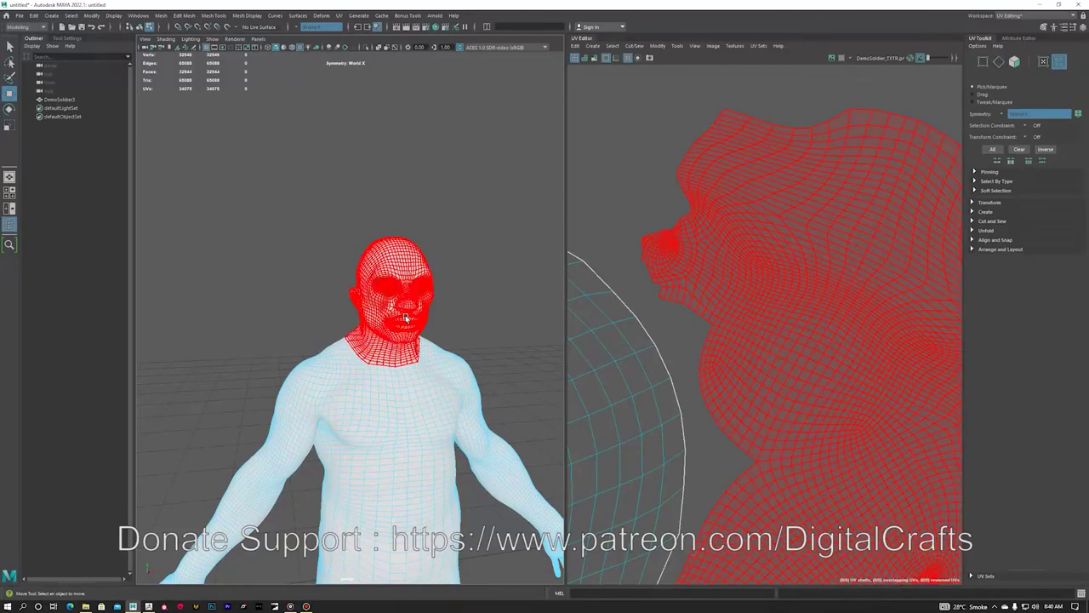
left_click_drag(404, 317, 366, 318, "alt")
scroll(810, 279, "down", 4)
middle_click_drag(808, 333, 754, 204, "alt")
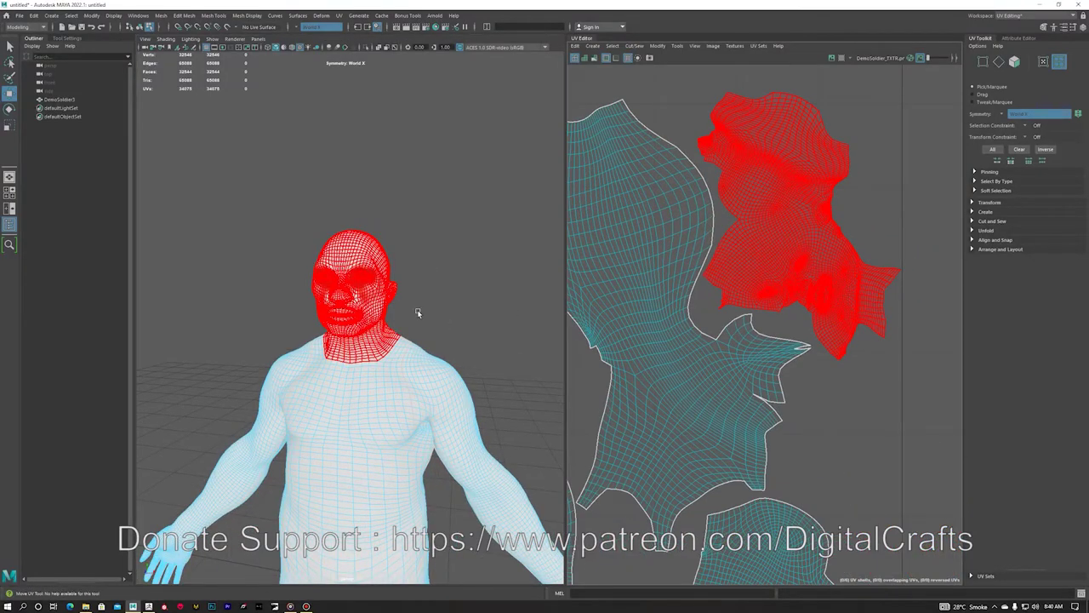
right_click_drag(338, 300, 417, 248)
left_click(417, 248)
scroll(296, 272, "up", 5)
left_click_drag(297, 273, 321, 274, "alt")
right_click_drag(321, 275, 285, 254, "alt")
left_click_drag(285, 253, 290, 215, "alt")
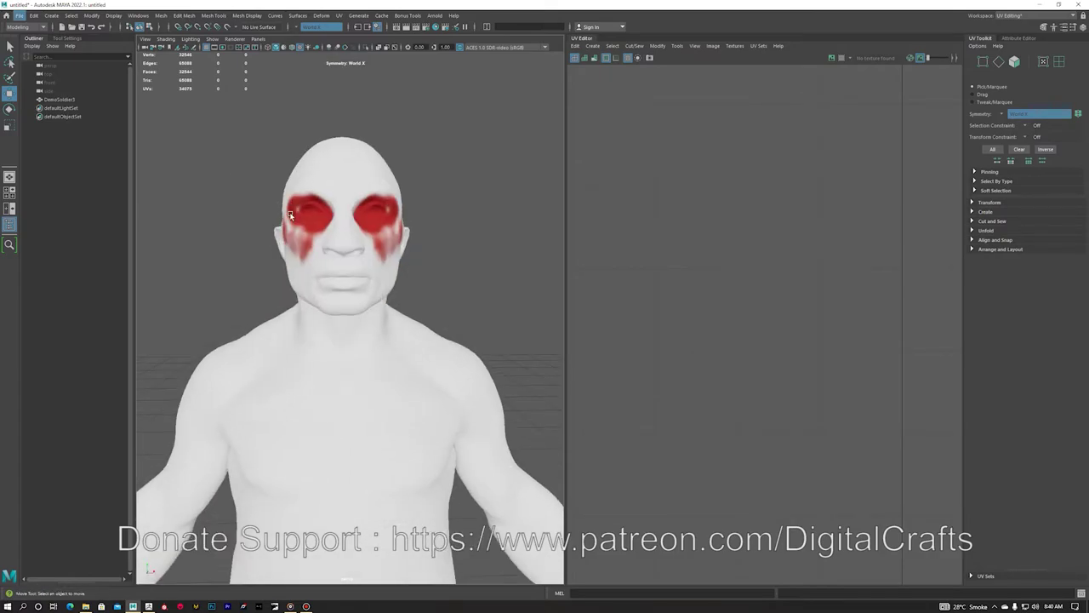
scroll(290, 215, "down", 5)
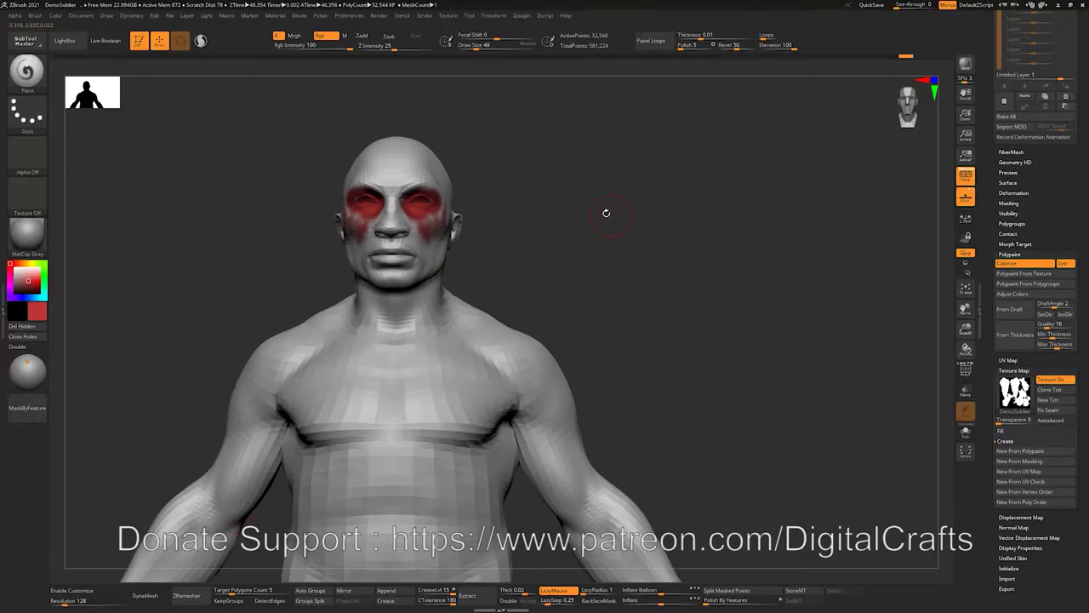
- Review the FBX ExportImport and Multi Map Exporter plugin options for exporting the soldier's maps
mouse_move(606, 213)
left_mouse_down("alt")
mouse_move(691, 281)
mouse_move(609, 199)
left_mouse_up("alt")
left_click_drag(1085, 372, 1085, 398)
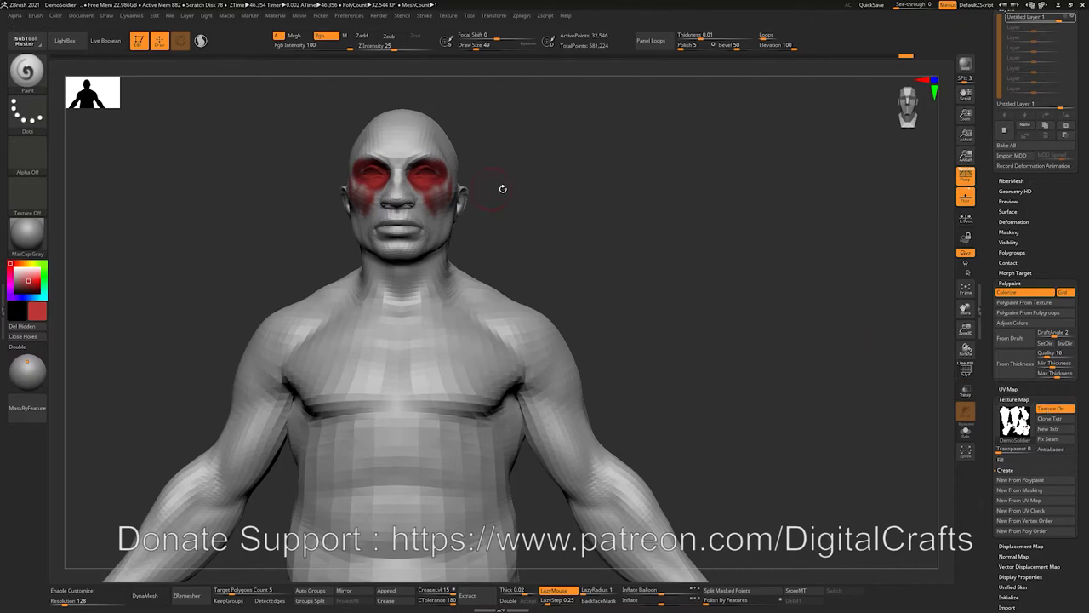
left_click_drag(575, 187, 568, 167)
left_click(520, 16)
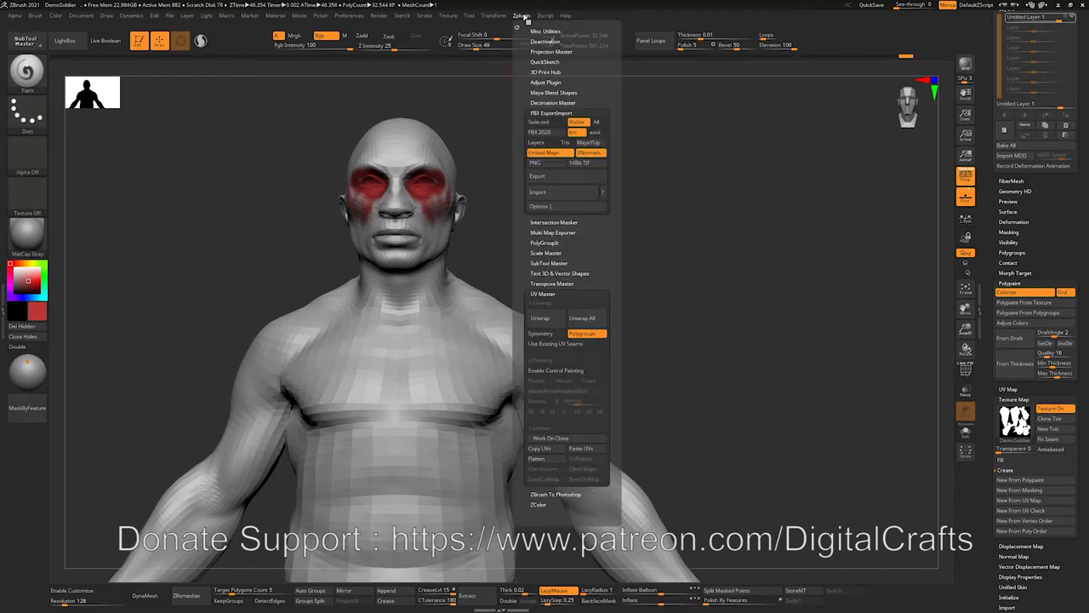
left_click(561, 293)
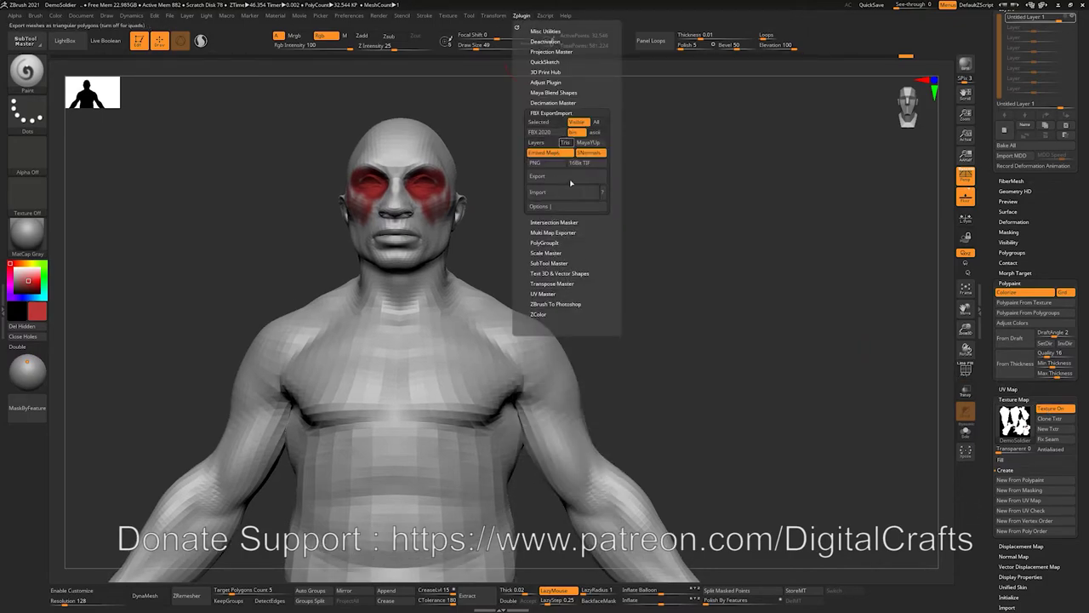
left_click(545, 232)
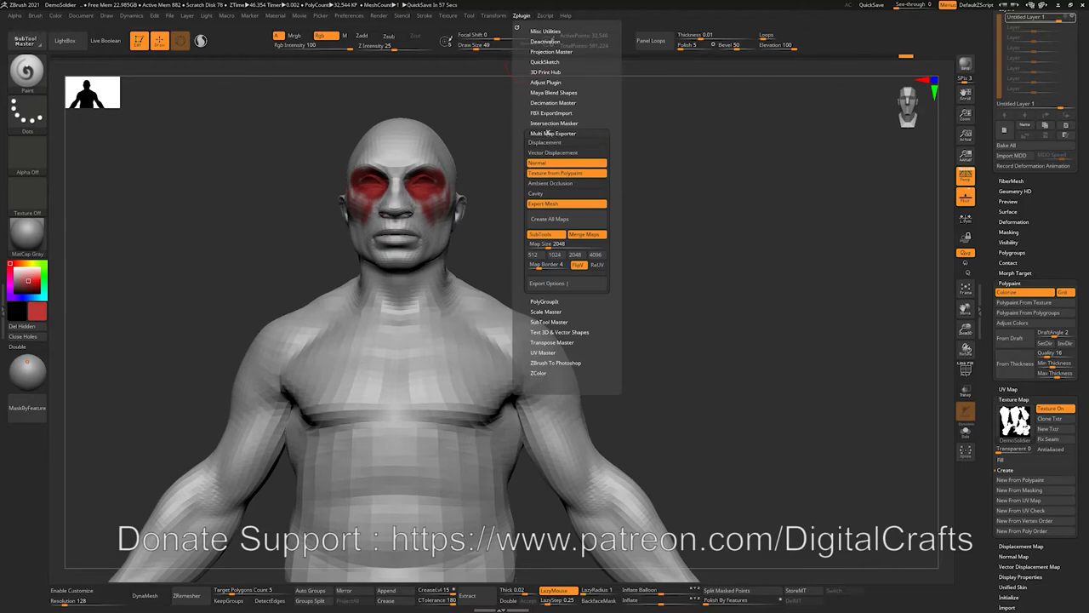
left_click(548, 134)
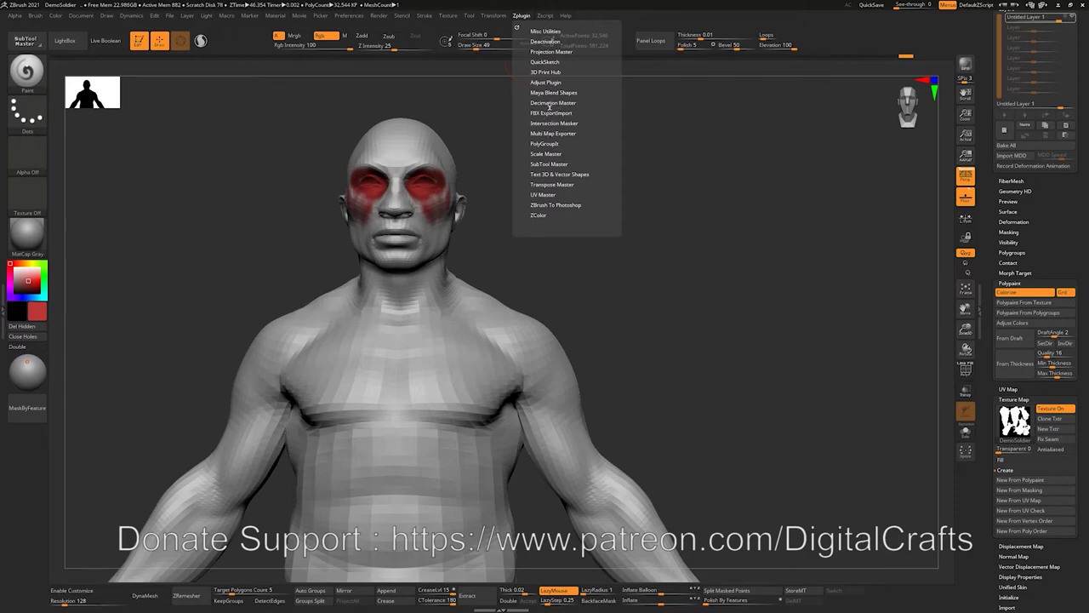
mouse_move(525, 18)
left_click(557, 111)
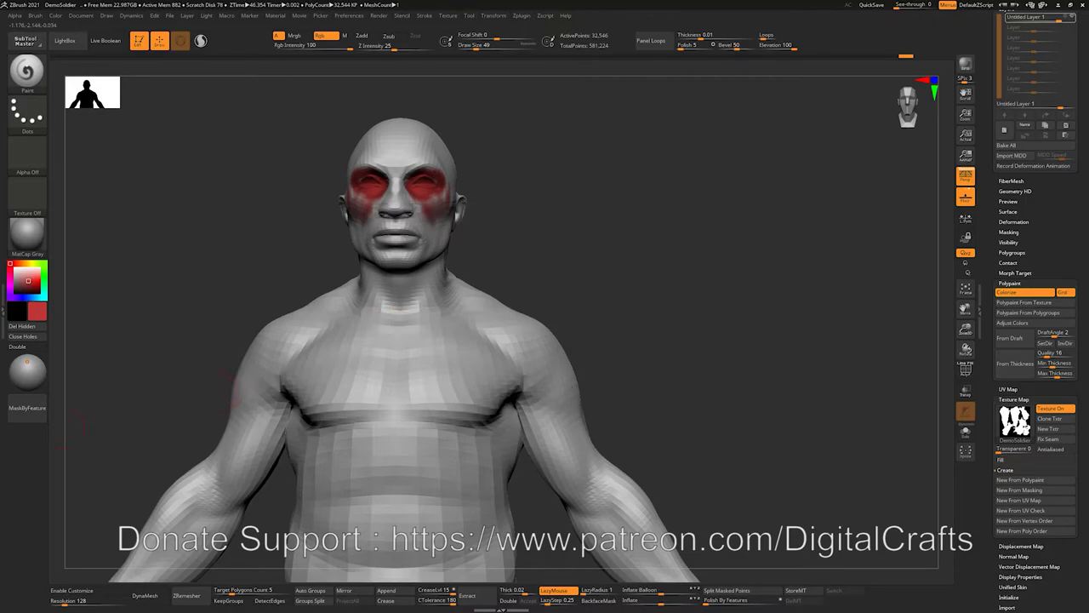
- Switch to File Explorer and view the exported texture DemoSoldier_TXTR.png in the Temp1.fbm folder
key("alt+Tab")
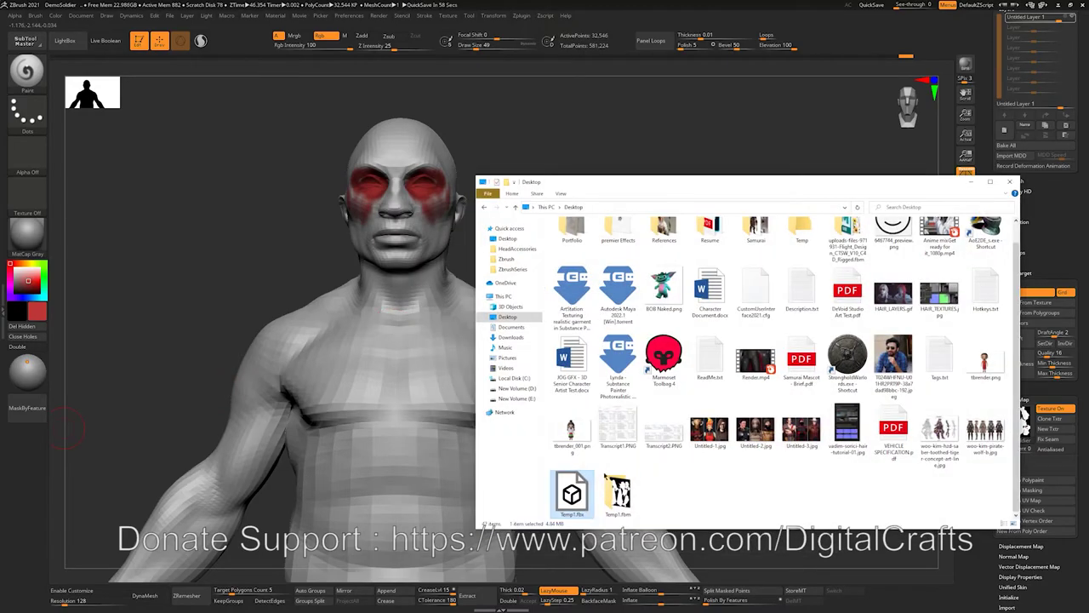
double_click(603, 483)
double_click(571, 242)
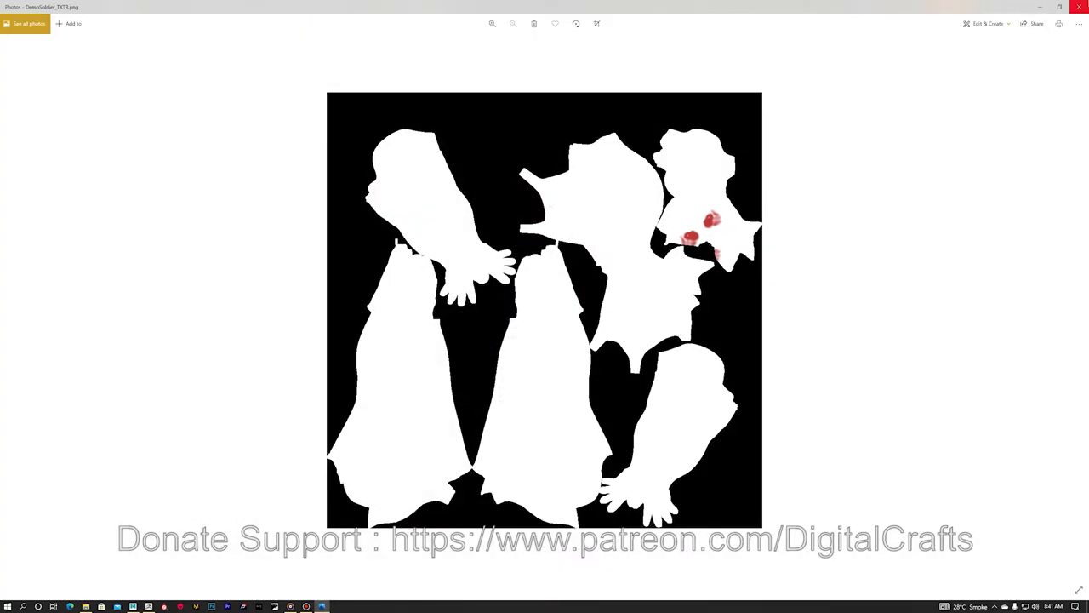
left_click(1078, 6)
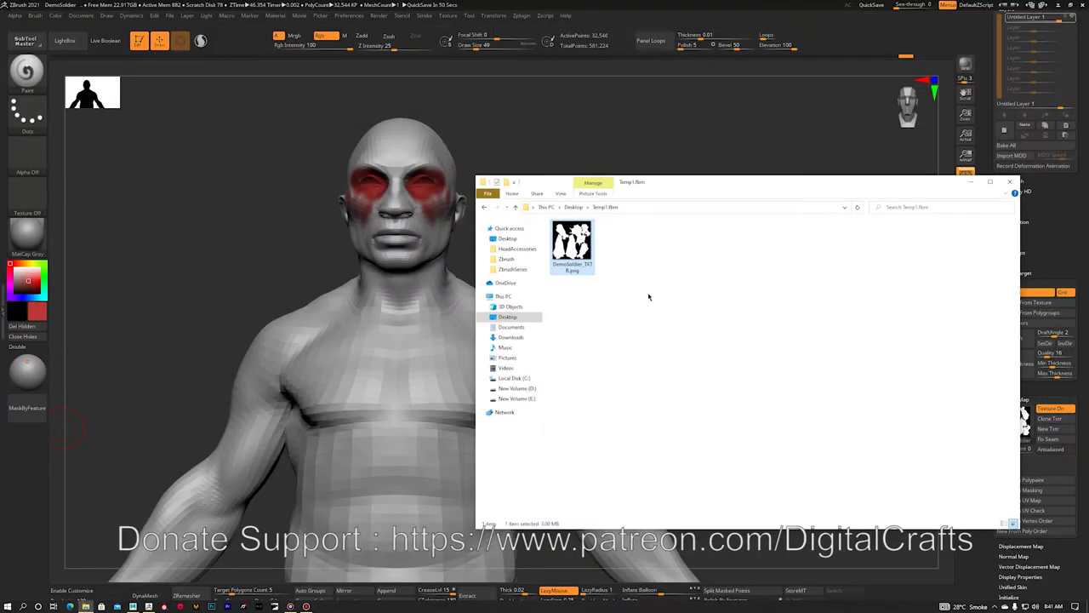
- Look over the exported files on the Desktop, revisit the Temp1.fbm folder, and close File Explorer
left_click(528, 317)
scroll(643, 394, "down", 1)
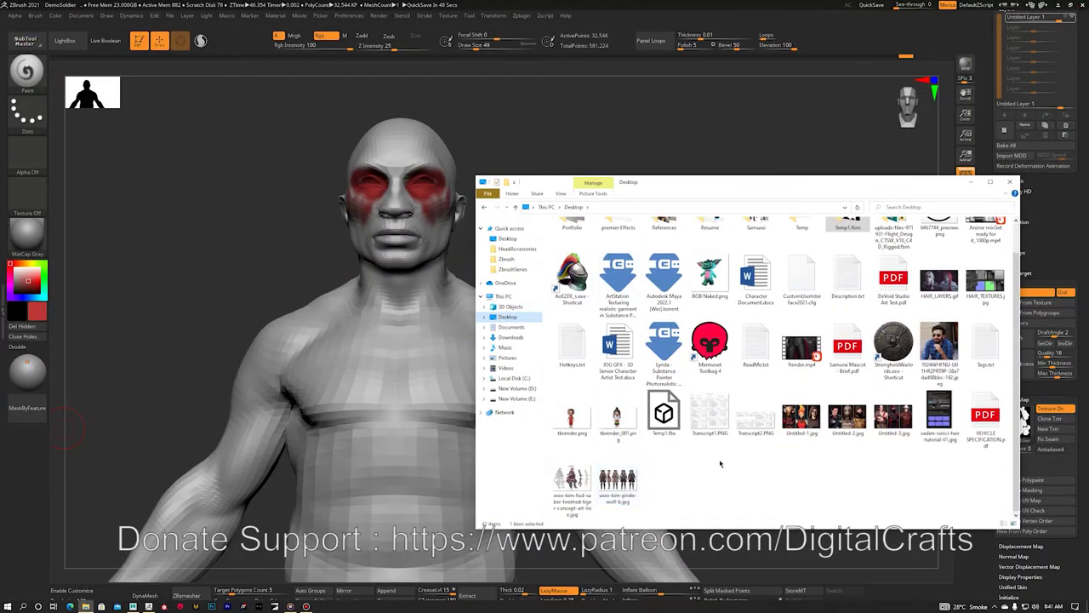
scroll(724, 455, "up", 1)
double_click(851, 247)
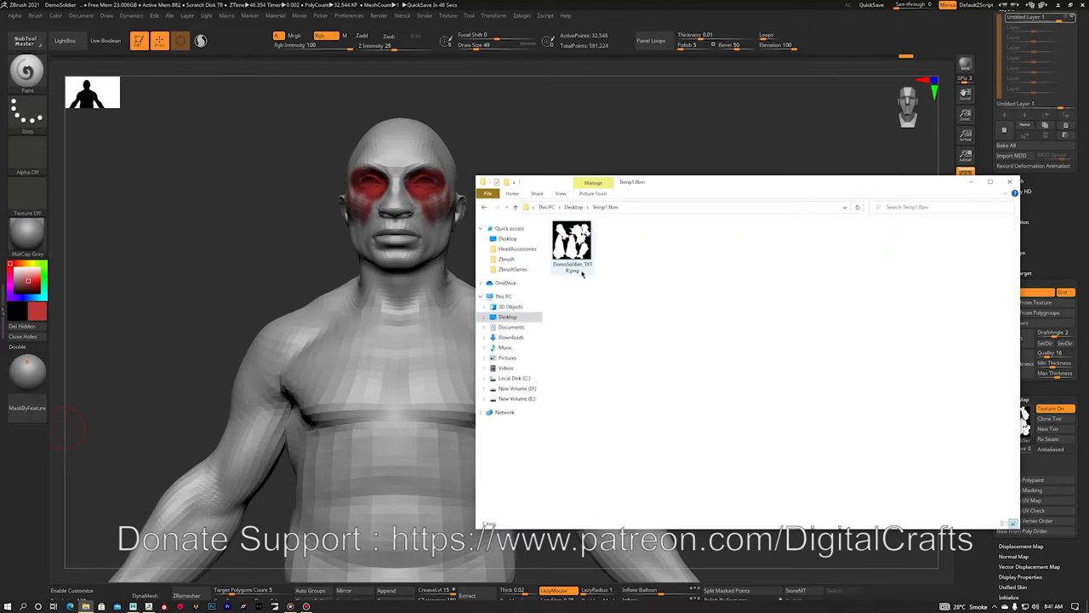
left_click(1009, 181)
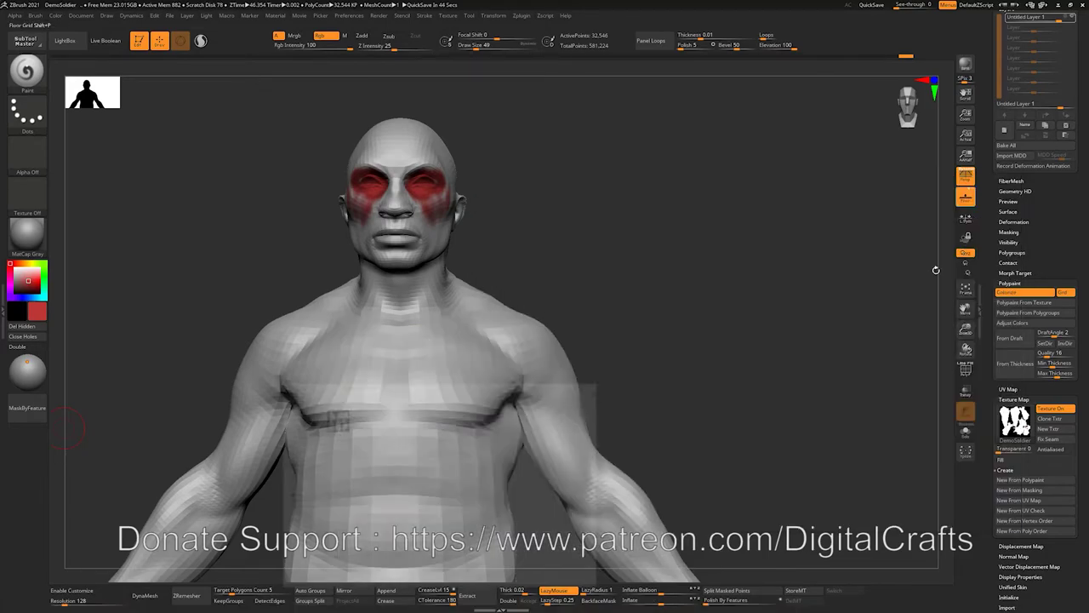
- Examine the PNG and 16Bit TIF map format settings in FBX ExportImport
left_click(521, 16)
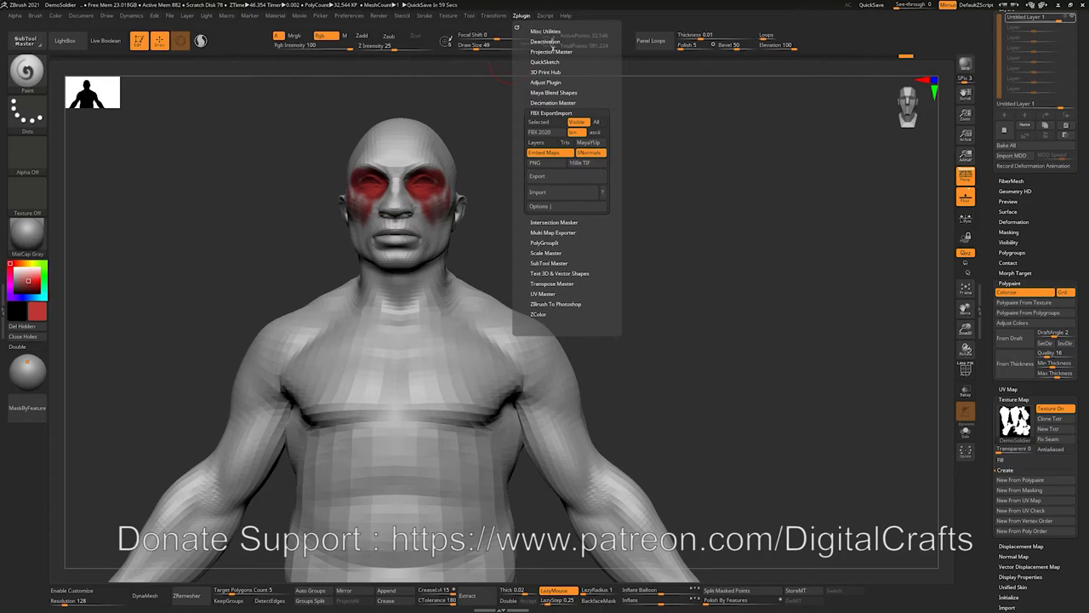
left_click(585, 164)
left_click(590, 165)
left_click(591, 166)
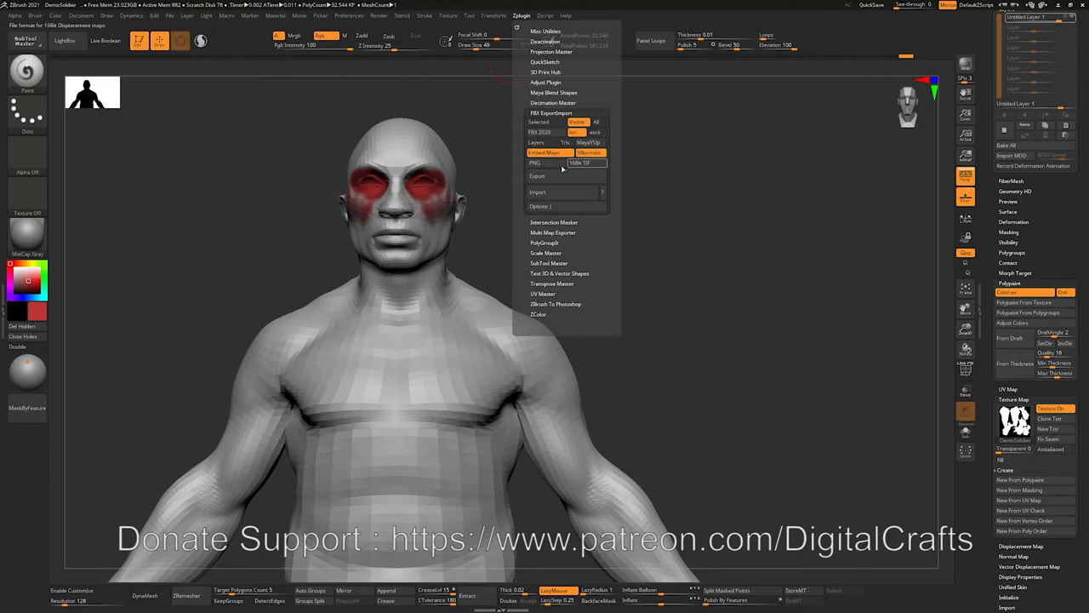
left_click(562, 194)
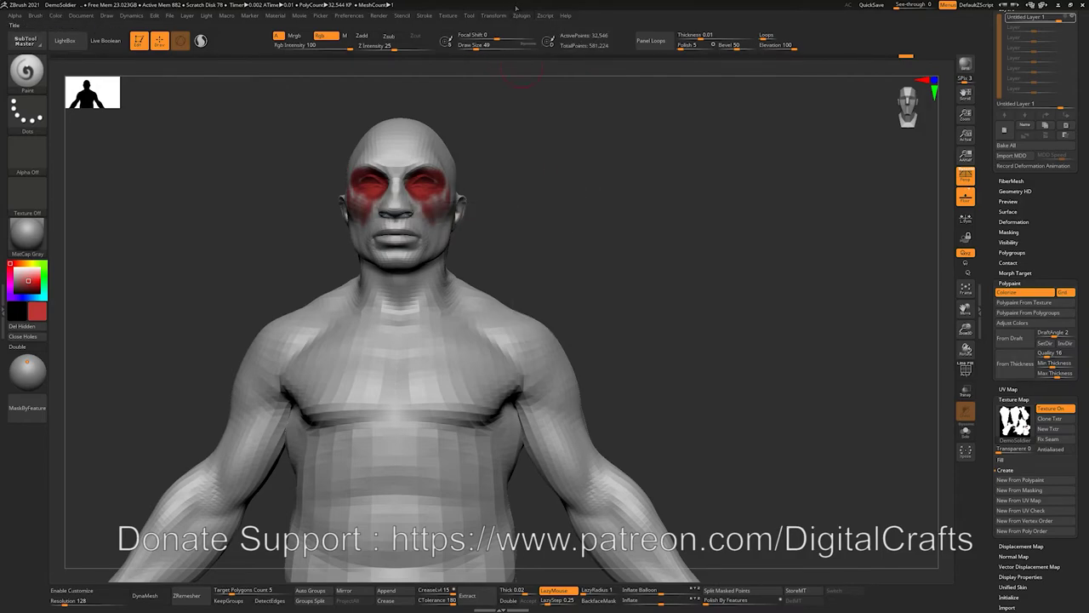
- Expand the FBX ExportImport options and enable Export Polygroups as Mats
left_click(521, 16)
left_click(549, 207)
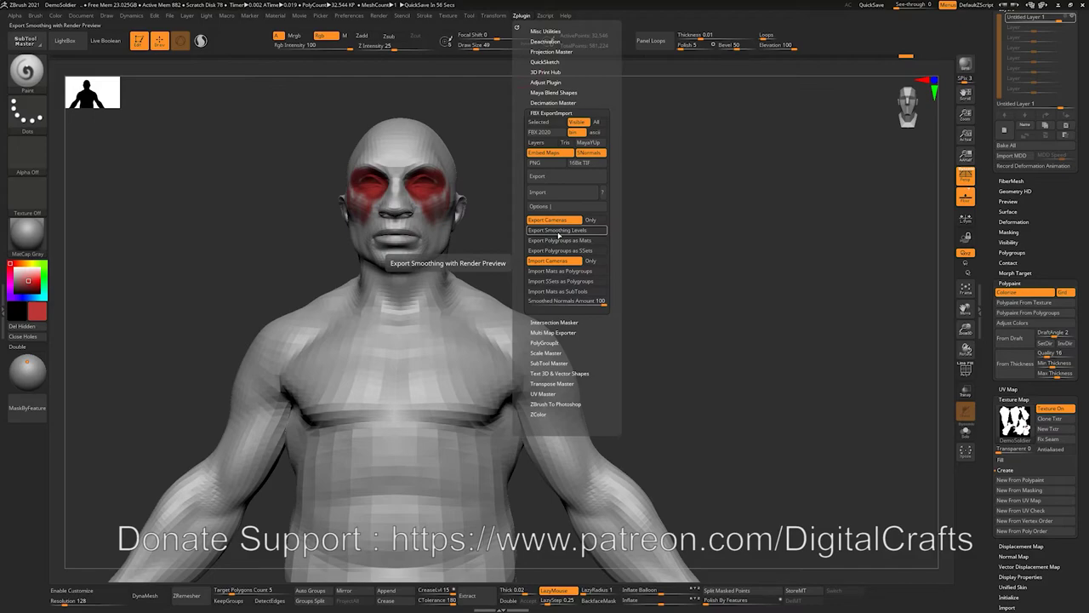
left_click(561, 242)
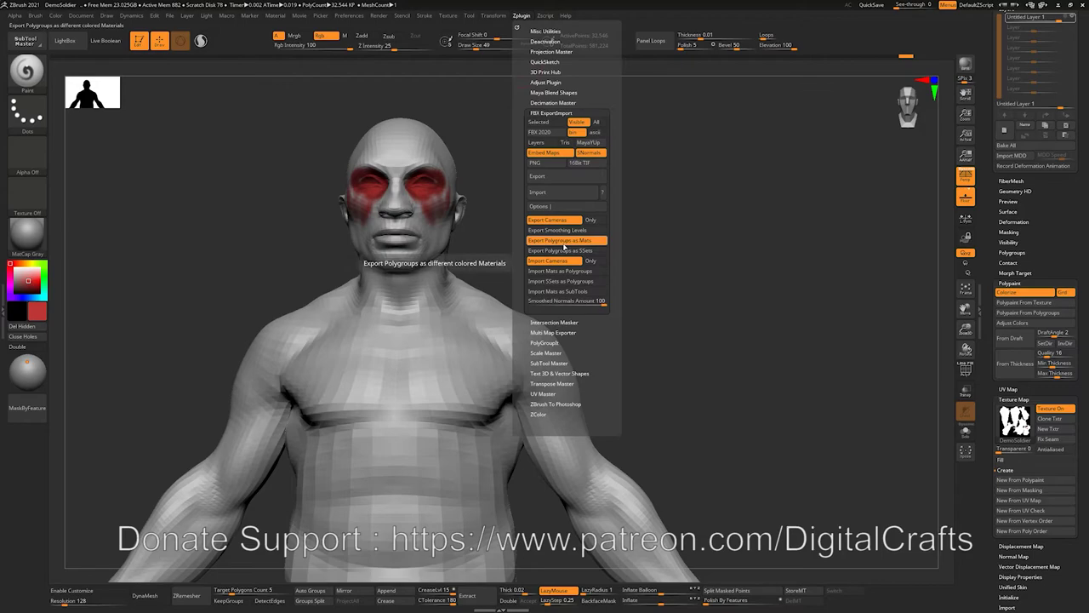
- Turn off the soldier's texture display and polypaint Colorize, and set the current color to white
left_click_drag(611, 313, 642, 280, "alt")
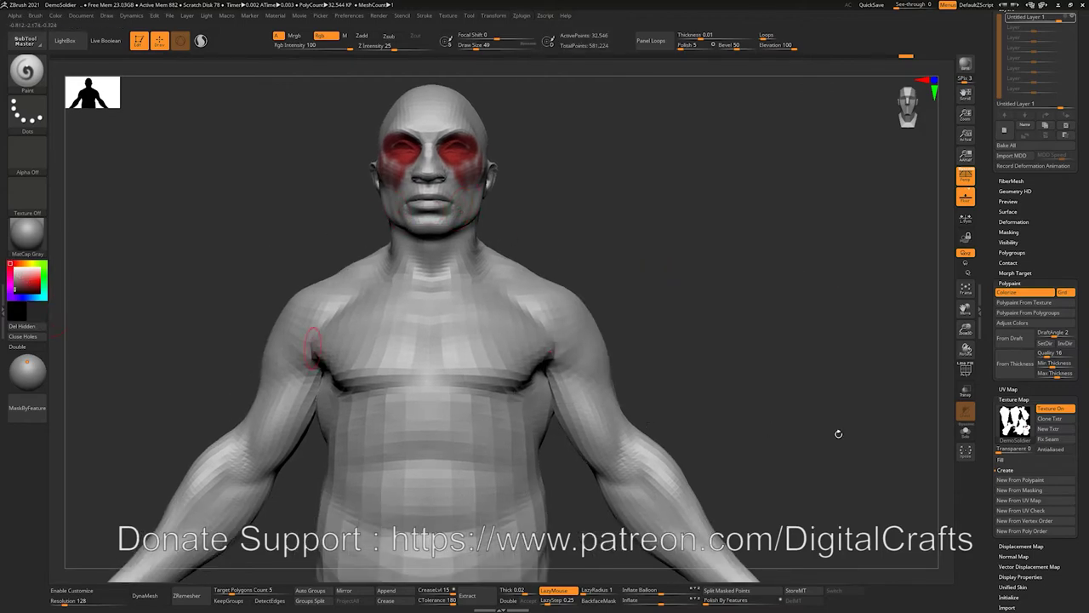
left_click(1050, 408)
left_click_drag(856, 287, 878, 324, "alt")
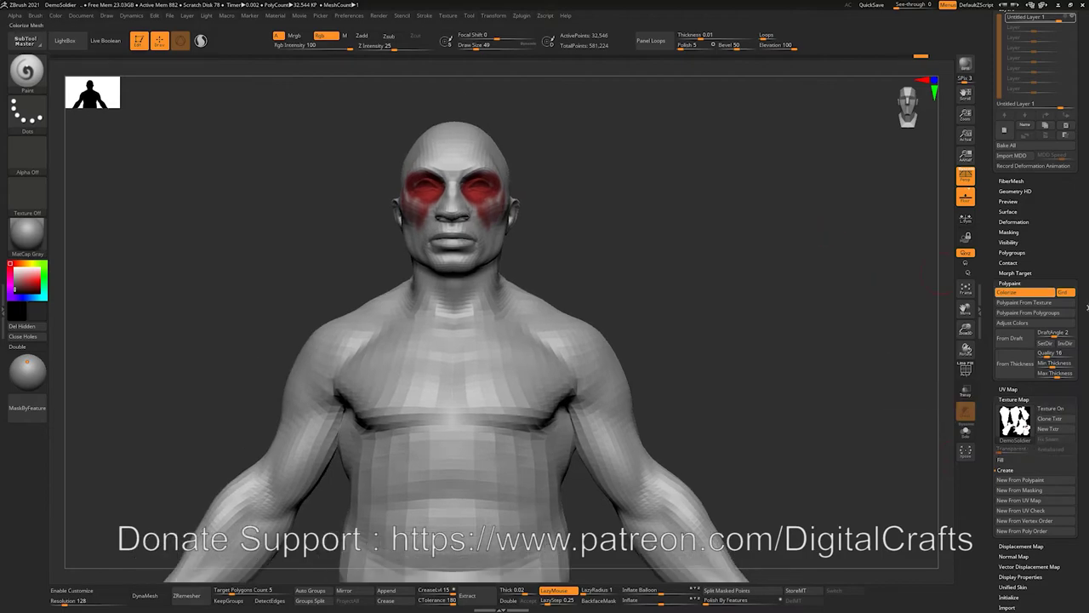
left_click(1032, 292)
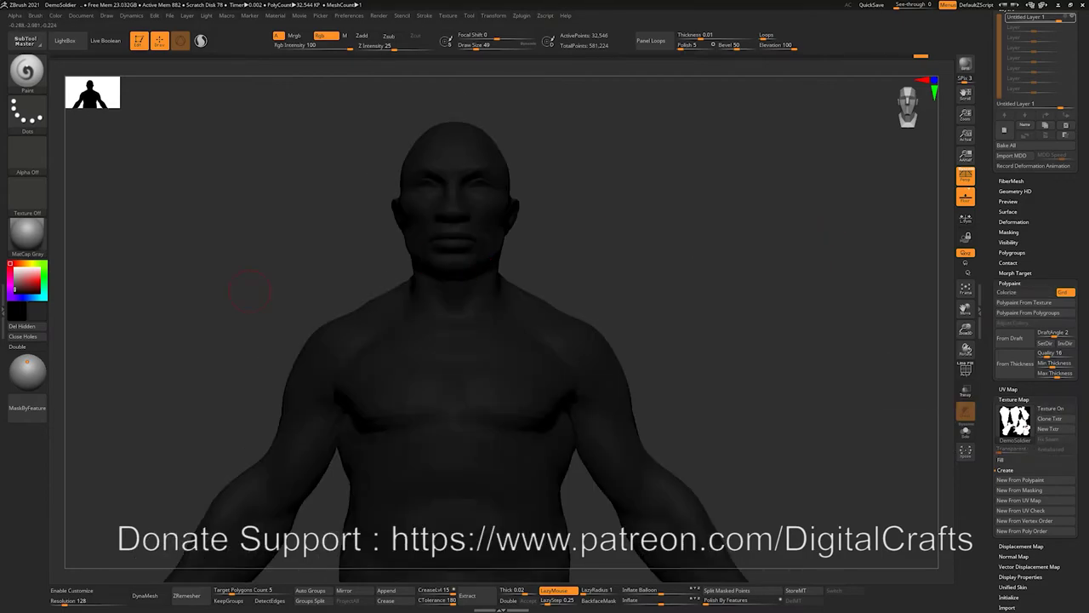
left_click(14, 269)
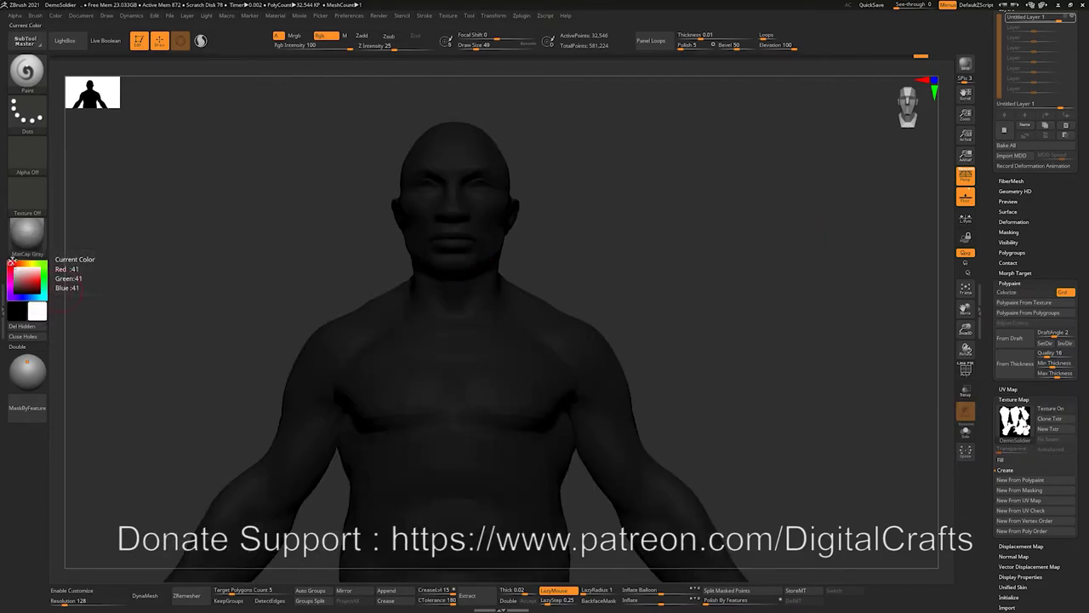
- Export the soldier as FBX with polygroups as materials, overwriting Temp1.fbx on the Desktop
left_click(520, 16)
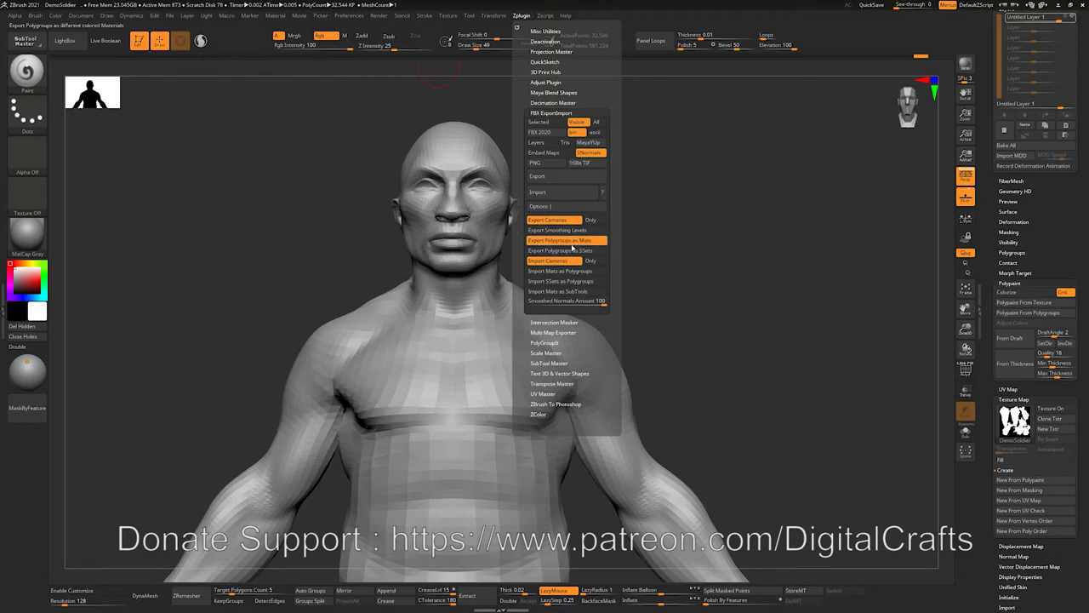
left_click(521, 15)
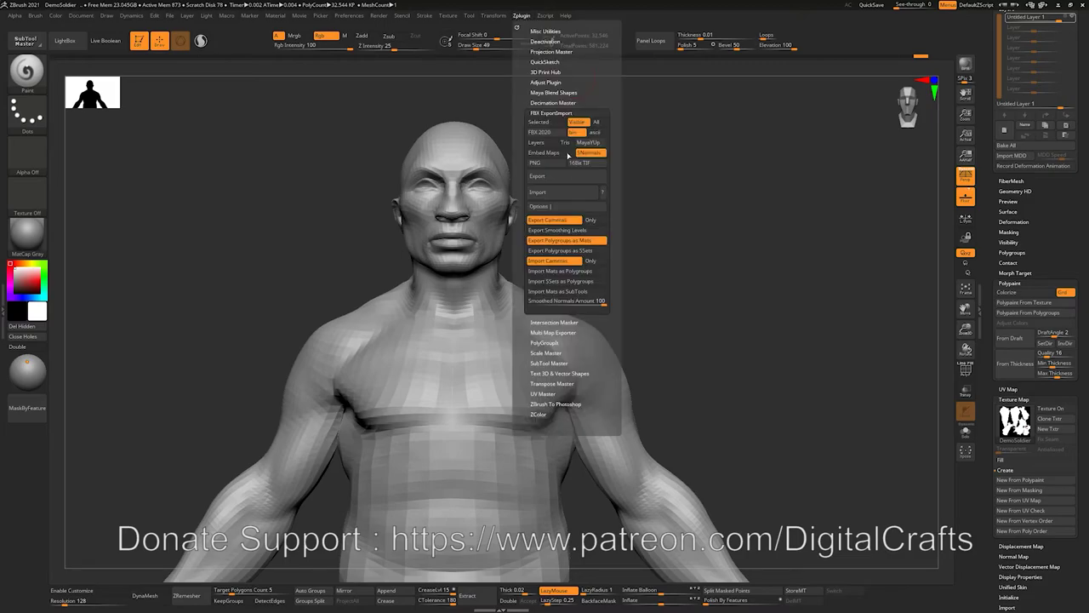
left_click(567, 177)
double_click(606, 168)
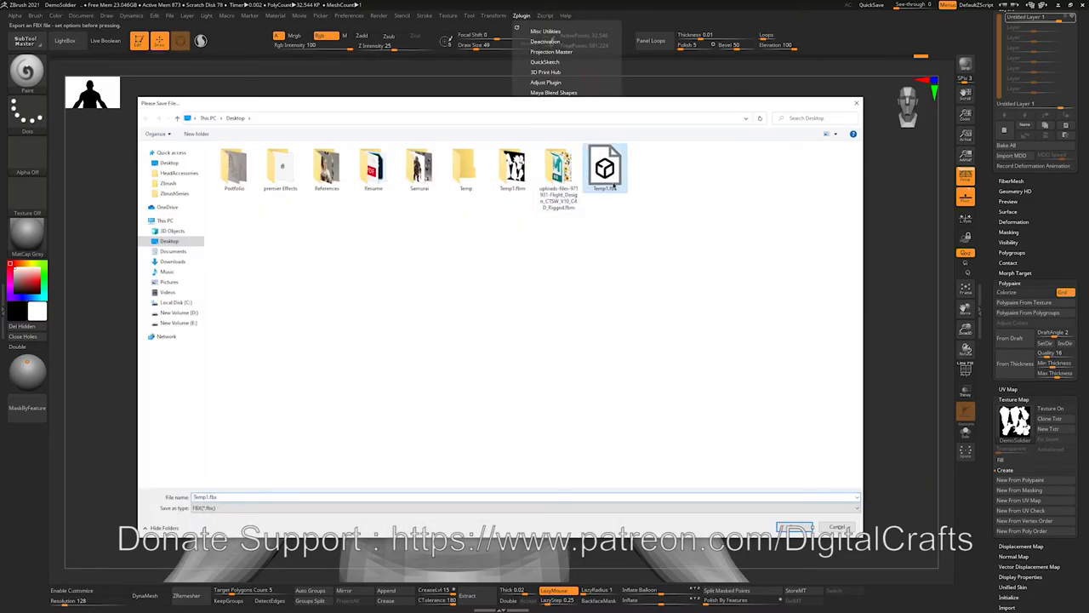
left_click(597, 305)
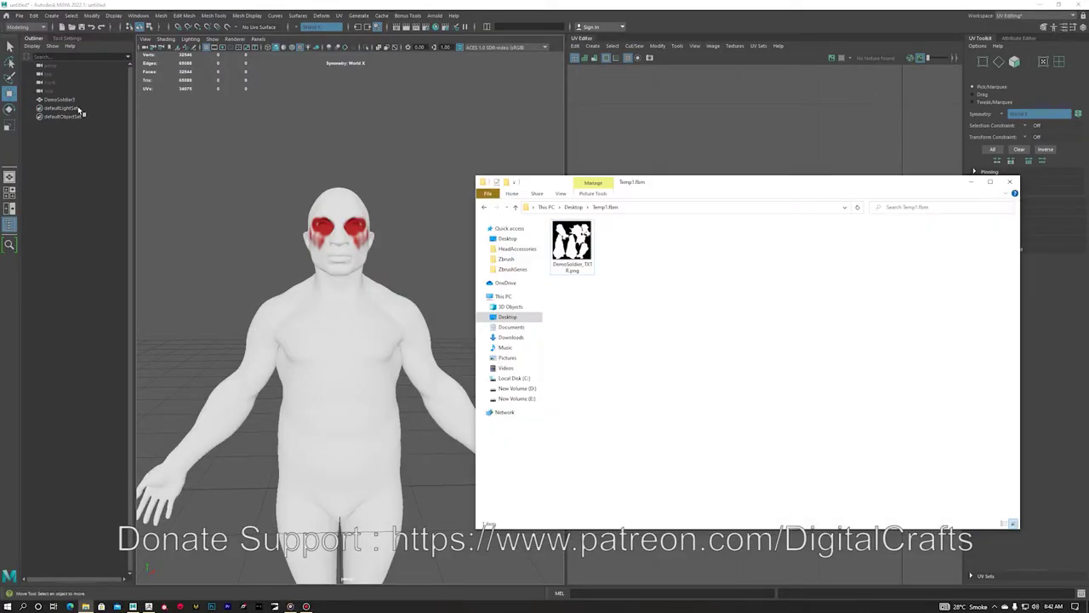
- Delete the old soldier mesh in Maya and start a new scene without saving changes
left_click(68, 100)
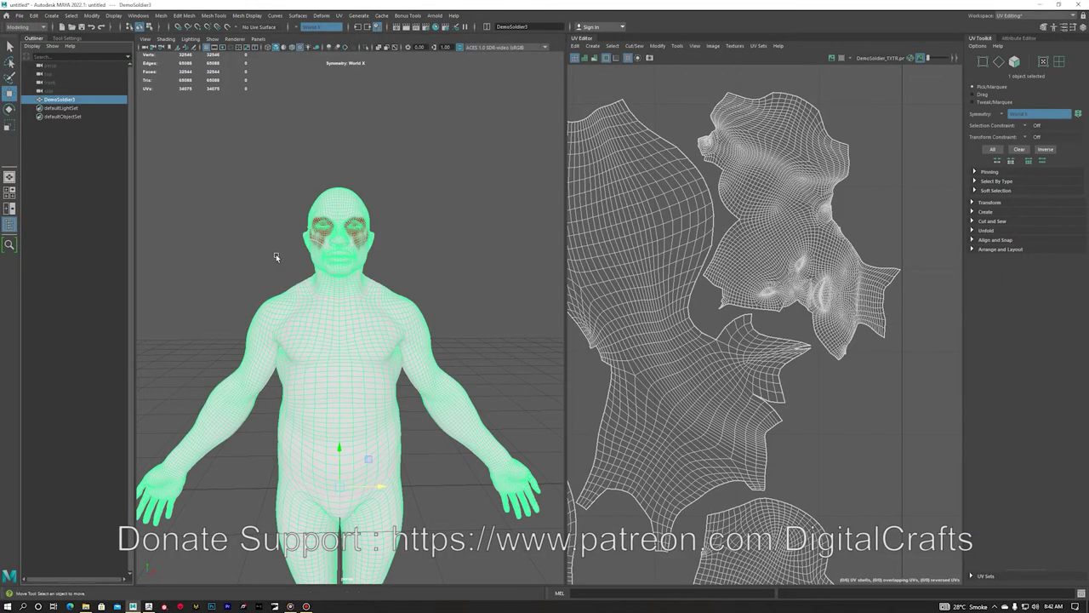
key("Delete")
left_click(17, 16)
left_click(36, 31)
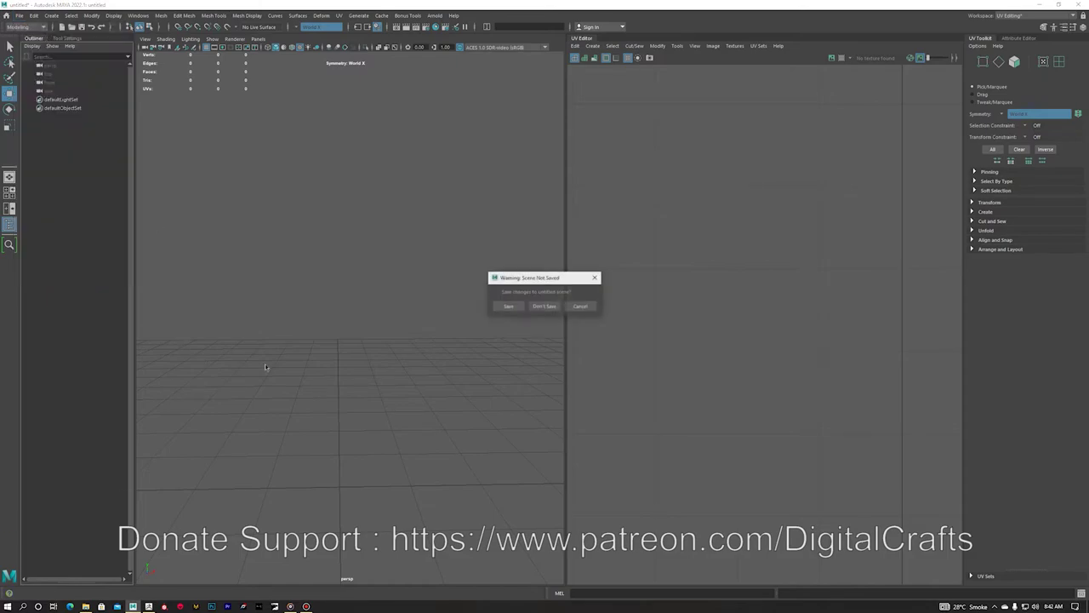
left_click(544, 306)
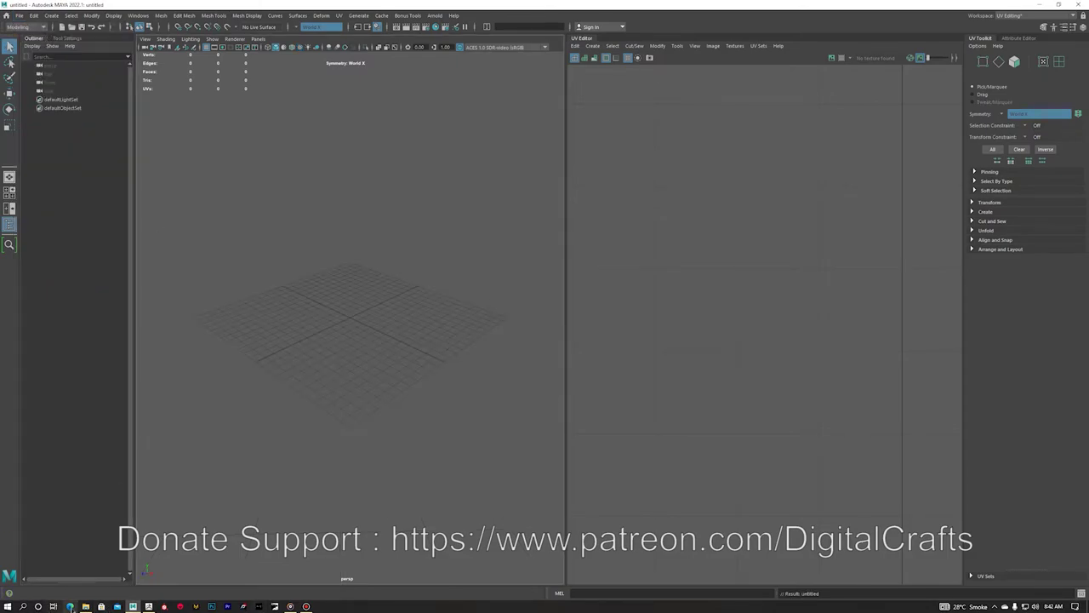
- Import Temp1.fbx from the Desktop folder into the empty Maya scene
left_click(85, 606)
left_click(574, 207)
scroll(893, 255, "down", 1)
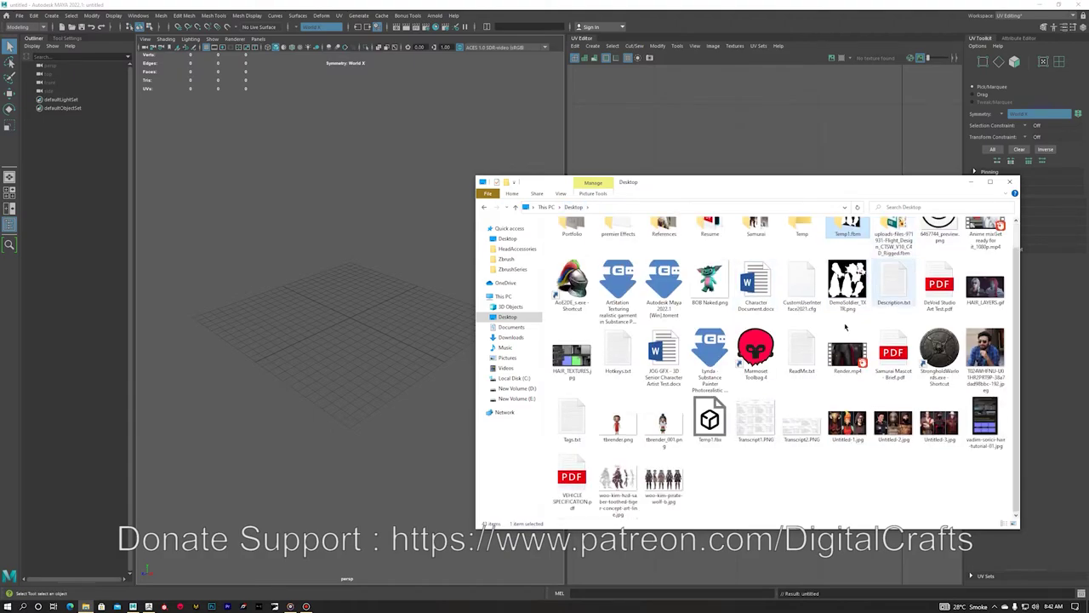
left_click(720, 418)
left_click_drag(594, 389, 287, 290)
- Frame the imported soldier in the viewport, then deselect it to inspect its shading
left_click_drag(356, 157, 407, 342)
key("f")
left_click_drag(317, 290, 374, 268, "alt")
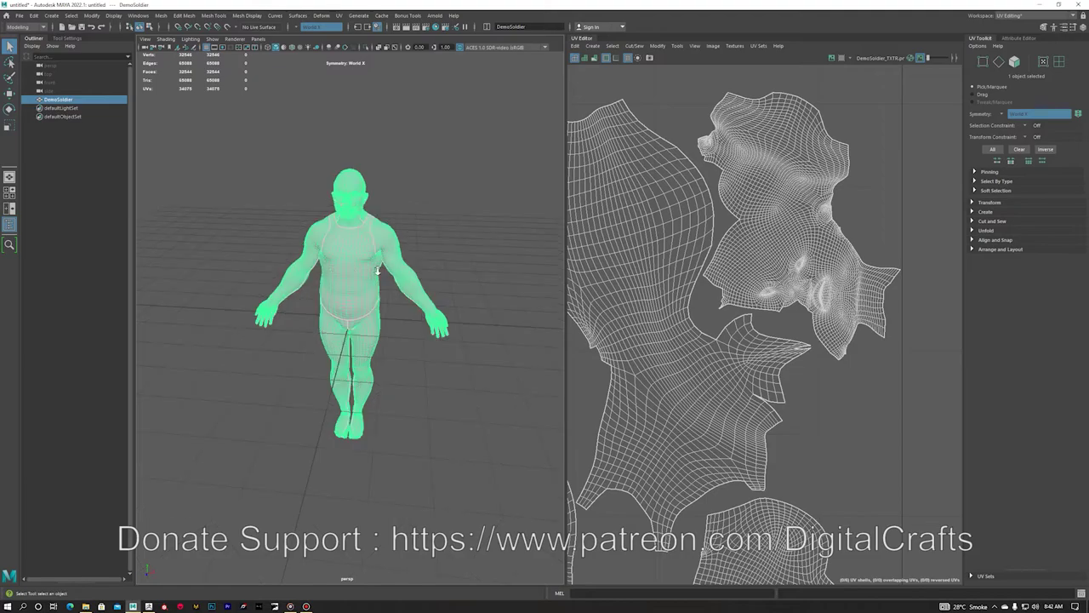
scroll(375, 268, "up", 3)
left_click(452, 175)
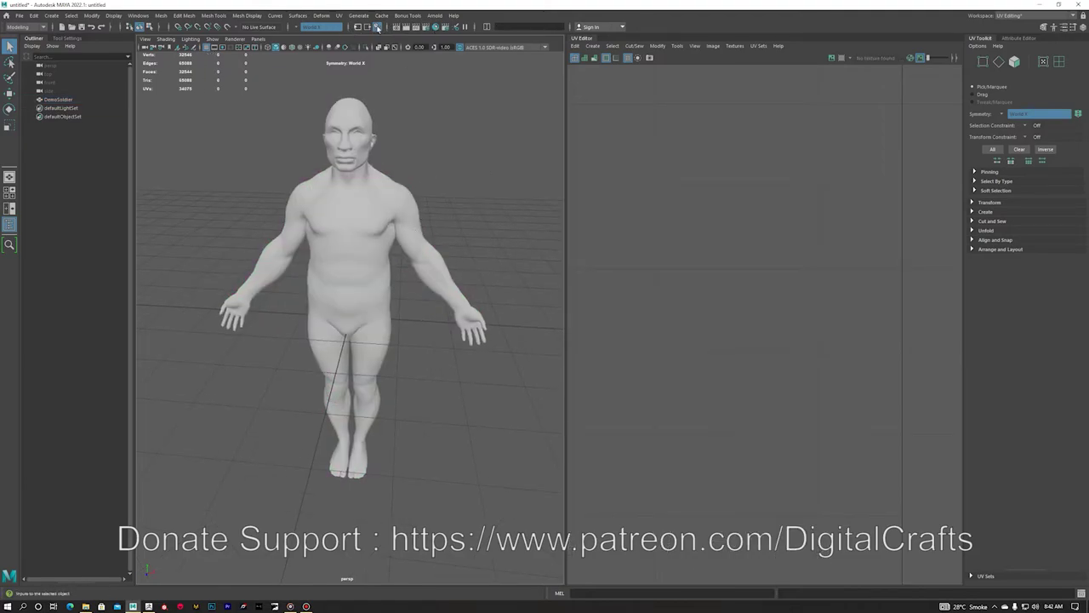
- Open the Hypershade beside the model and enlarge the DemoSoldier material swatches and their browser area
left_click(436, 28)
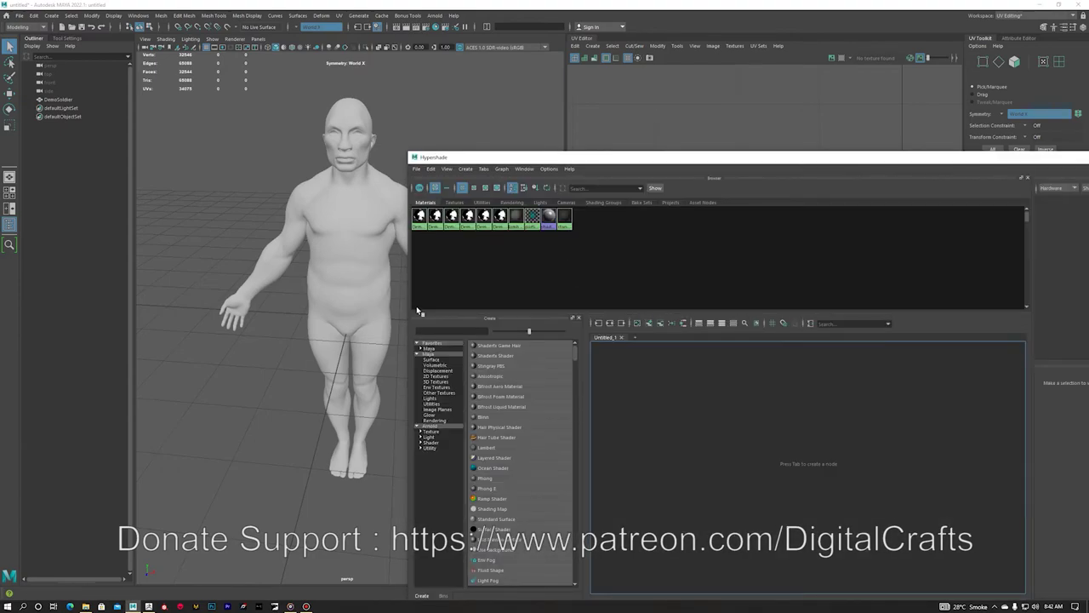
left_click_drag(406, 282, 621, 282)
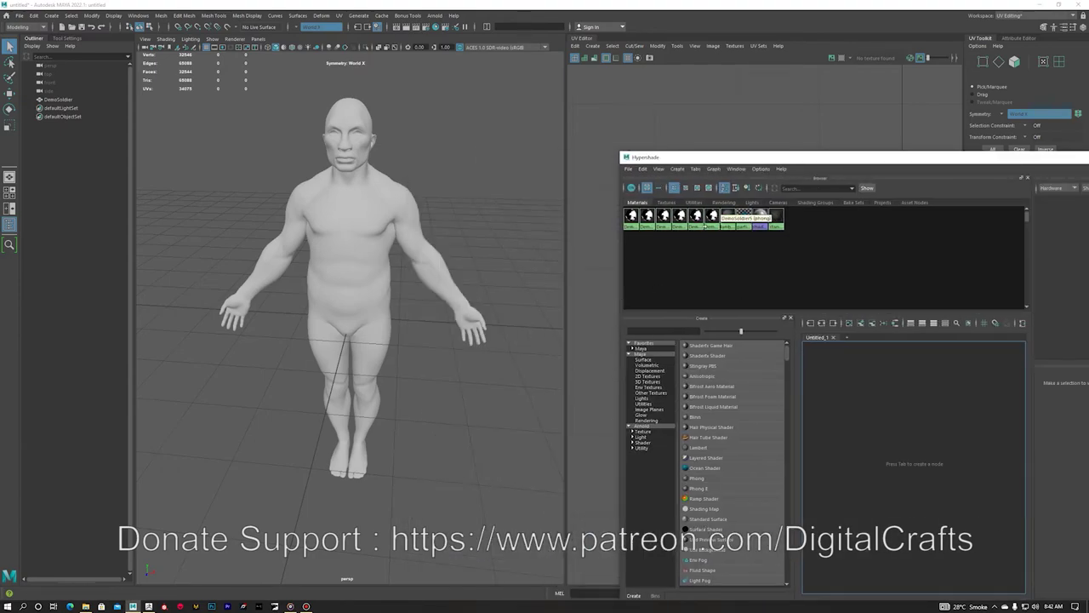
left_click(709, 188)
scroll(800, 279, "down", 6)
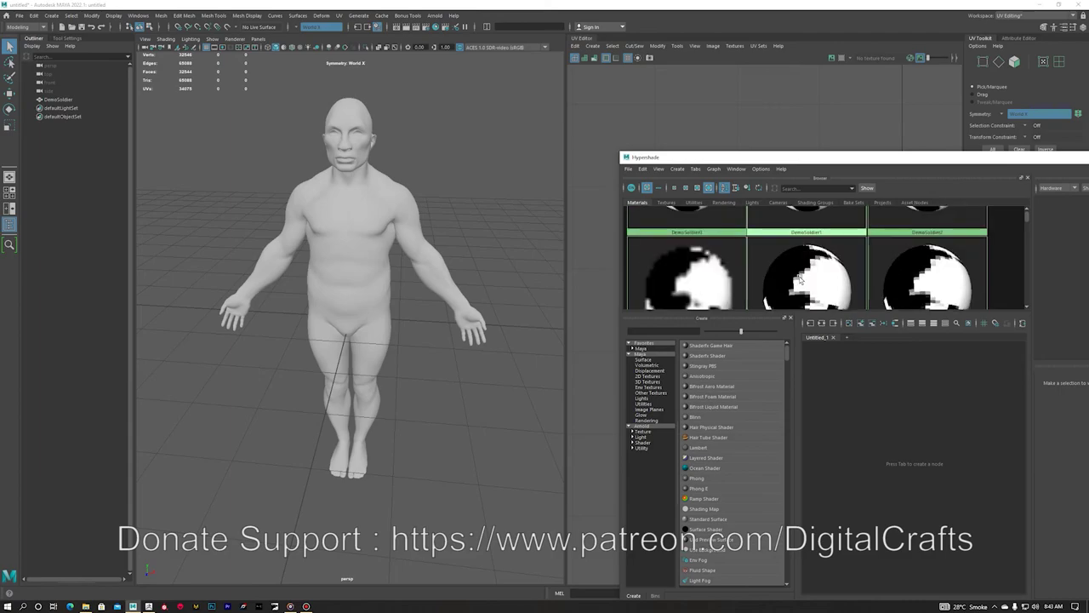
left_click_drag(805, 309, 827, 517)
- Select the torso faces assigned to the DemoSoldier0 material and examine them on the model
scroll(766, 383, "up", 2)
right_click_drag(696, 310, 849, 318)
left_click_drag(389, 248, 350, 367, "alt")
right_click_drag(350, 366, 282, 303, "alt")
left_click_drag(282, 304, 279, 189, "alt")
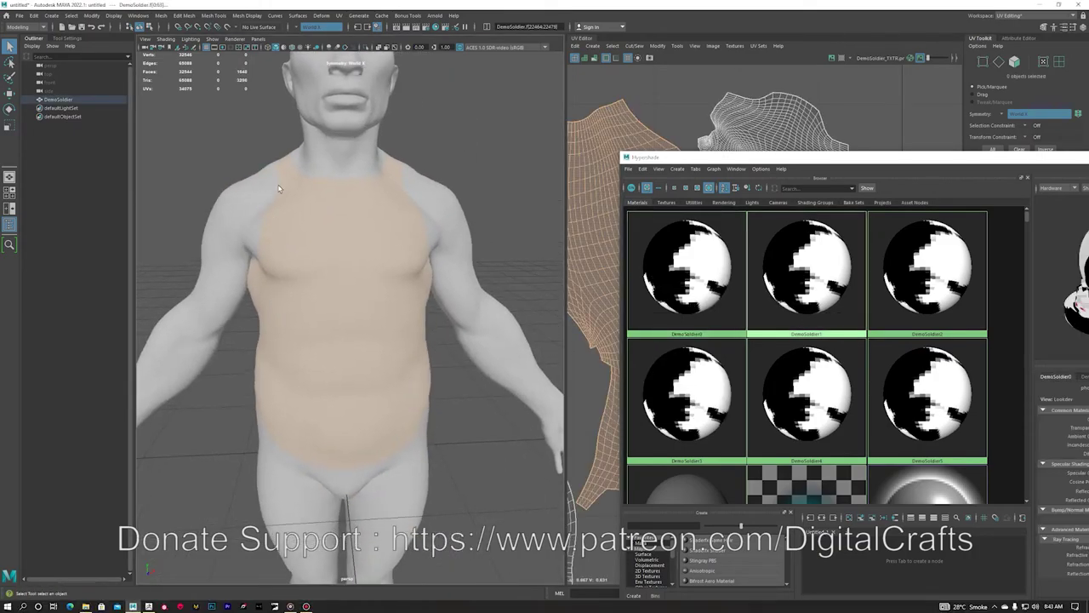
- Switch to ZBrush and turn off the polyframe display to compare the soldier's polygroups with the imported material faces
left_click(149, 606)
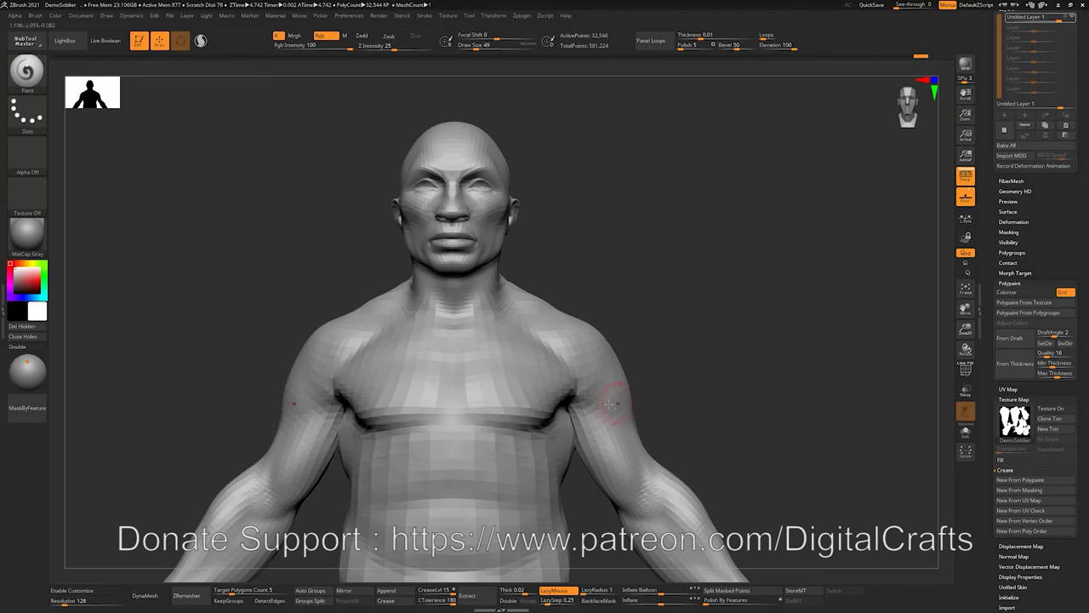
key("shift+f")
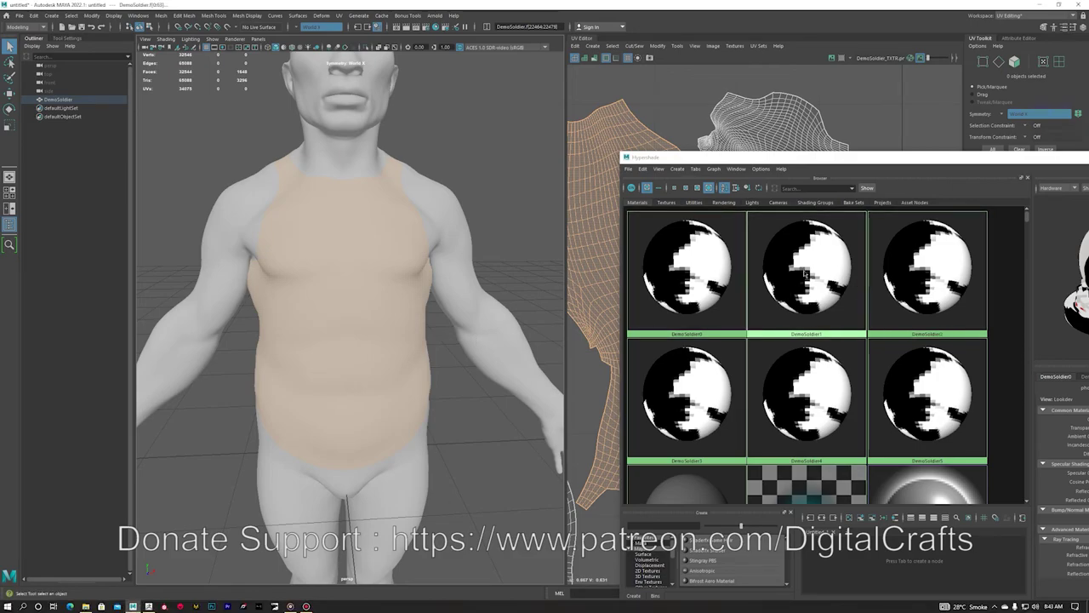
- Switch to Maya, select the arm faces assigned to another DemoSoldier material in the Hypershade, and examine them on the model
right_click(805, 271)
right_click_drag(816, 273, 987, 274)
left_click_drag(443, 294, 536, 325, "alt")
left_click_drag(310, 320, 353, 273, "alt")
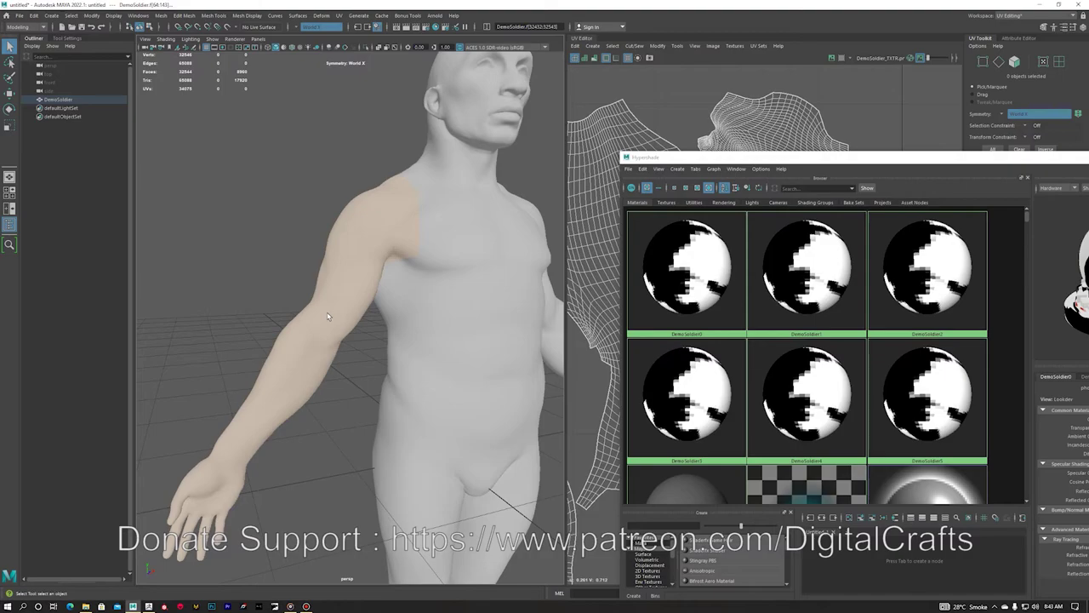
left_click_drag(328, 316, 312, 322, "alt")
scroll(323, 311, "down", 4)
left_click_drag(476, 298, 394, 301, "alt")
left_click_drag(314, 291, 497, 281, "alt")
- Close the Hypershade and select the whole DemoSoldier mesh in the viewport
left_click_drag(871, 159, 480, 65)
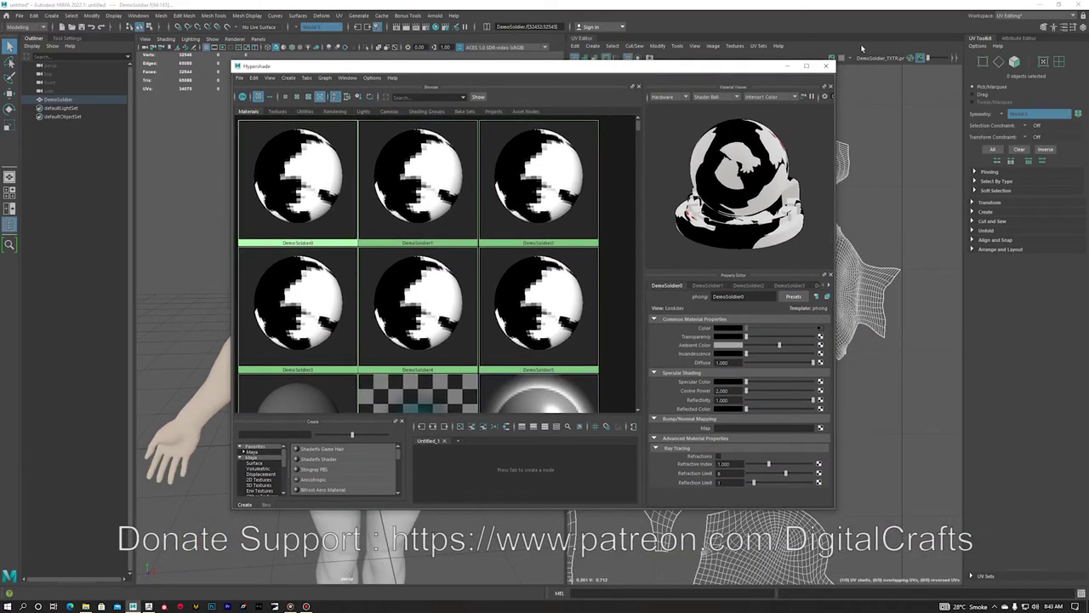
left_click(828, 66)
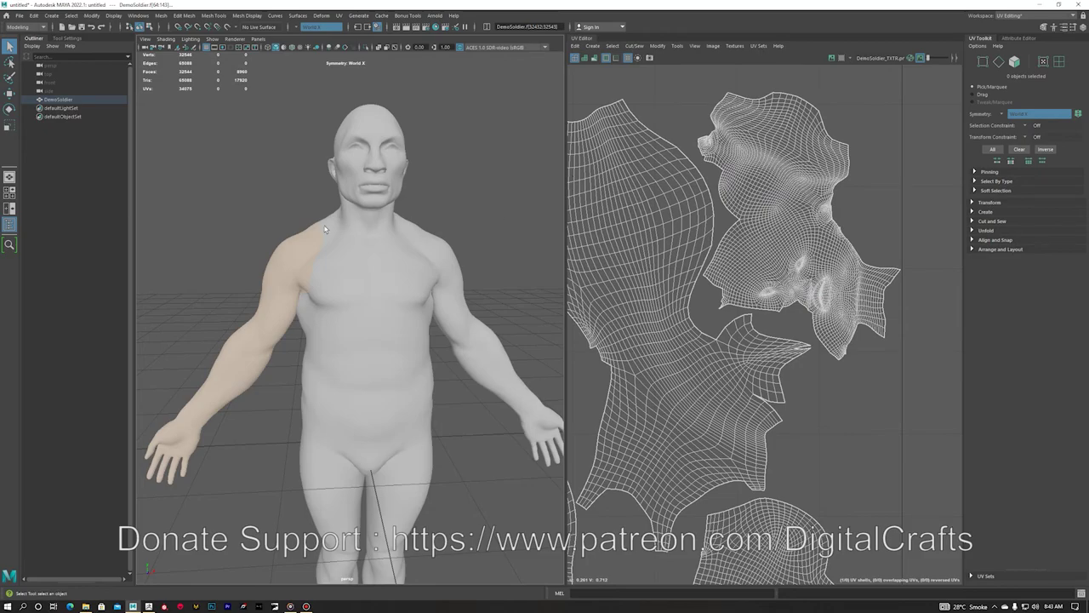
scroll(409, 207, "down", 5)
left_click_drag(417, 205, 379, 234, "alt")
left_click_drag(261, 212, 483, 485)
left_click_drag(406, 417, 428, 331, "alt")
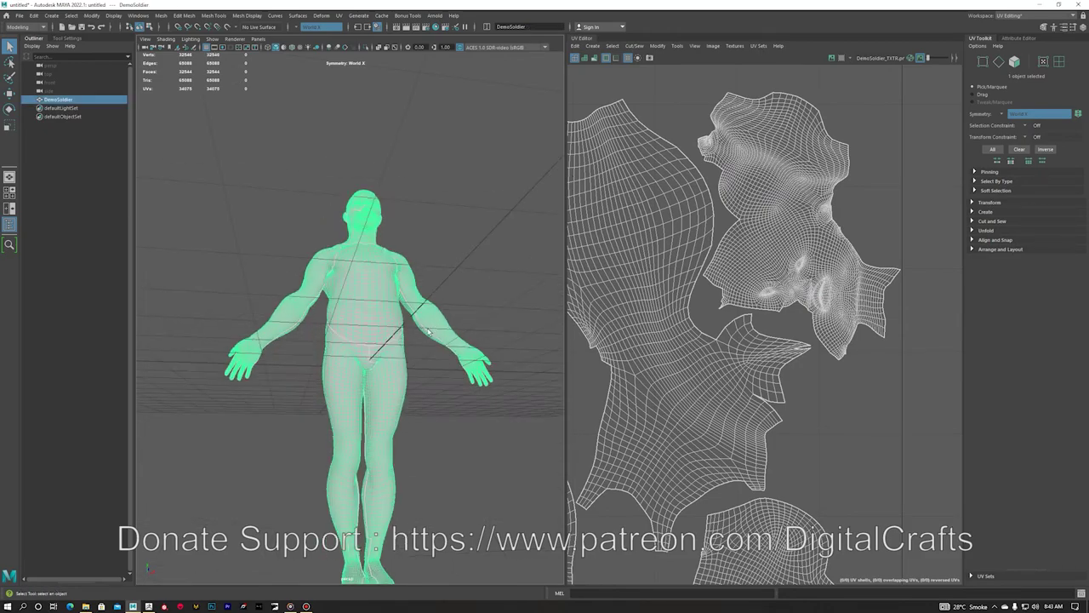
left_click_drag(505, 202, 477, 204, "alt")
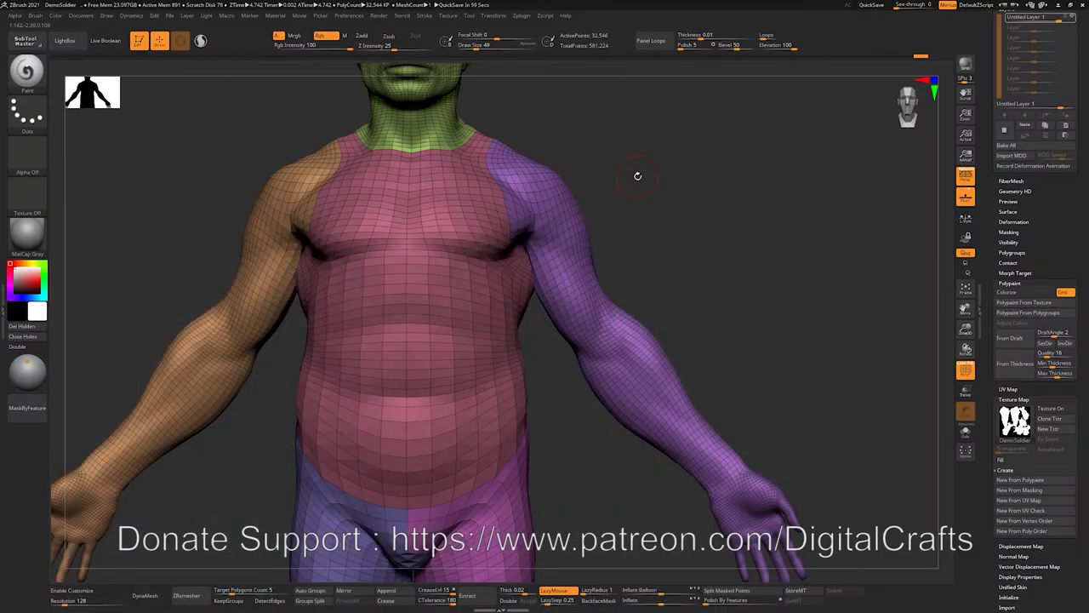
- Switch to ZBrush and review the soldier's polygroups and the FBX ExportImport settings, toggling the polyframe display
left_click_drag(661, 164, 625, 199, "alt")
left_click_drag(644, 249, 579, 149, "alt")
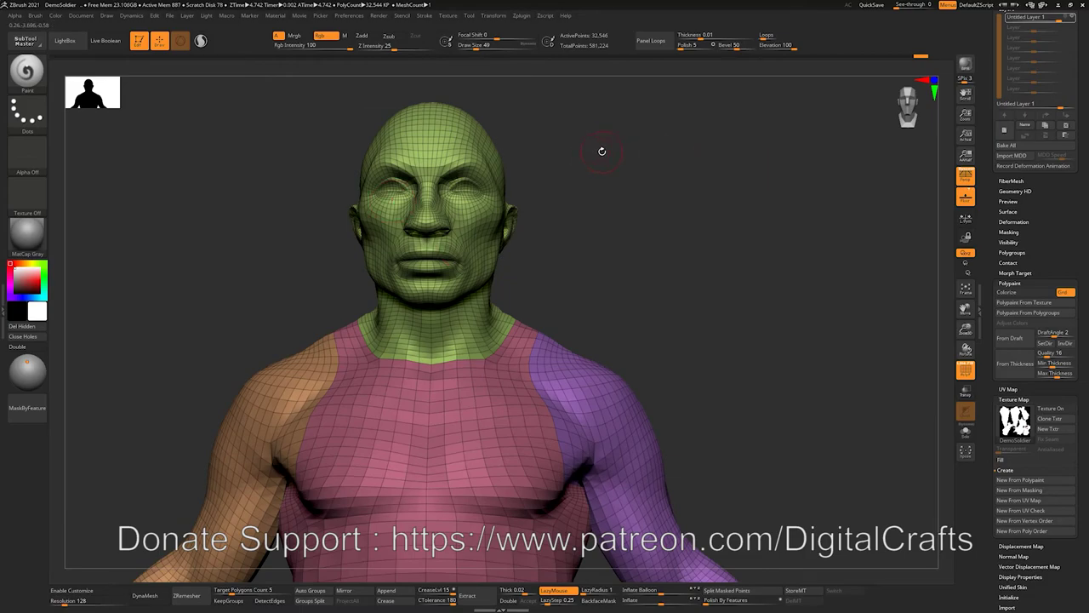
left_click(518, 17)
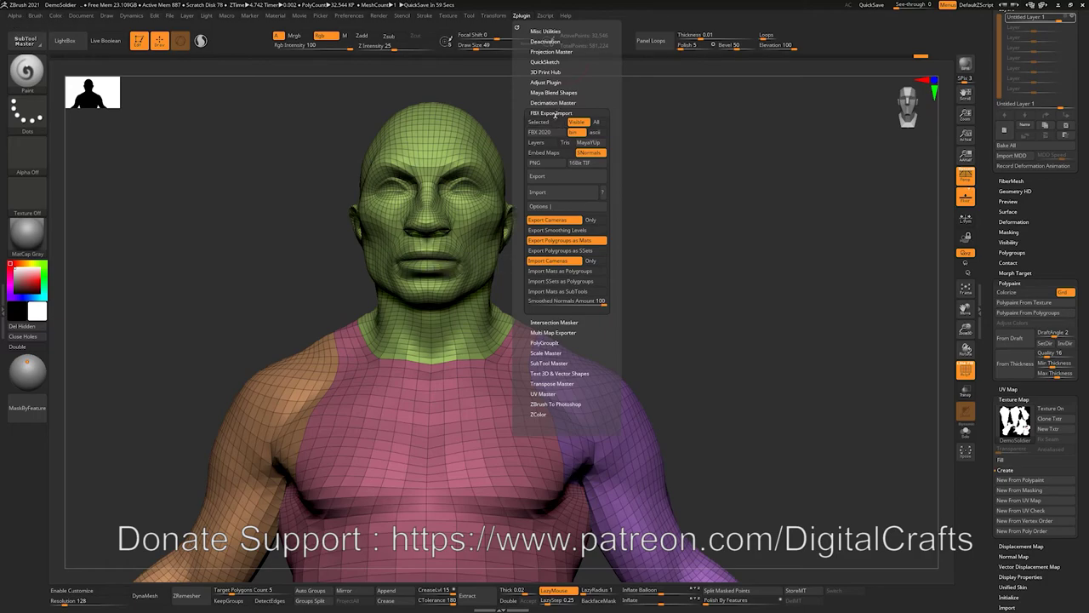
left_click_drag(647, 231, 632, 193, "alt")
key("shift+f")
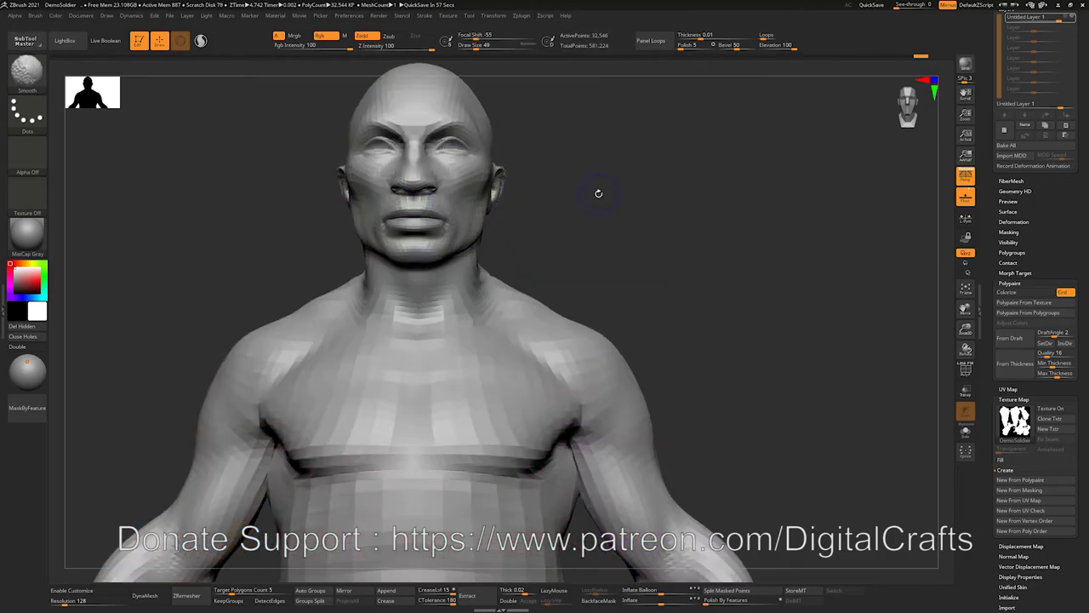
left_click_drag(623, 268, 642, 205, "alt")
left_click_drag(725, 240, 835, 137, "alt")
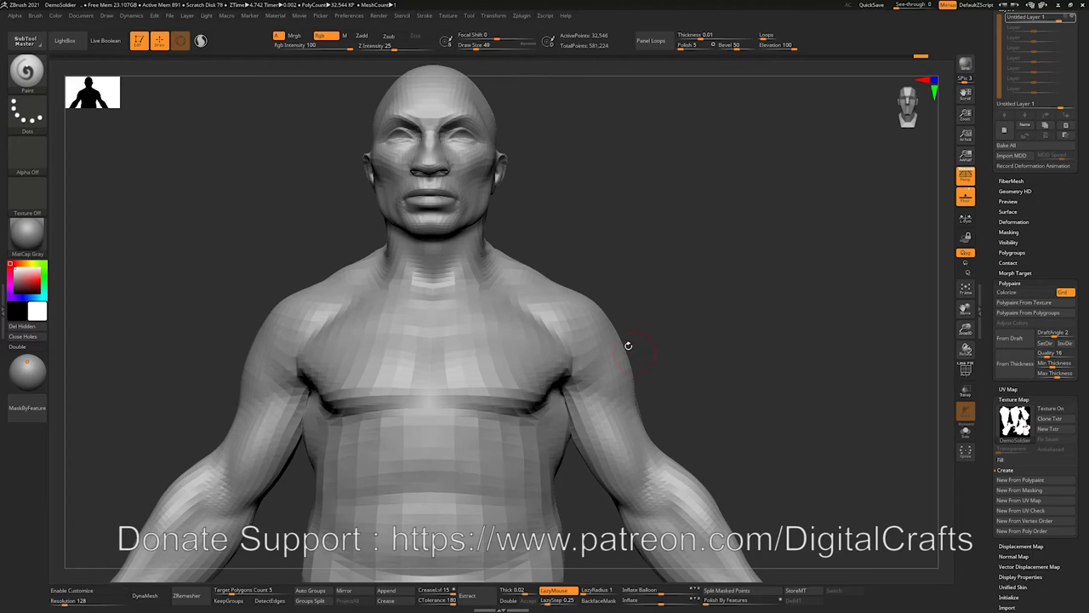
left_click_drag(701, 291, 680, 301, "alt")
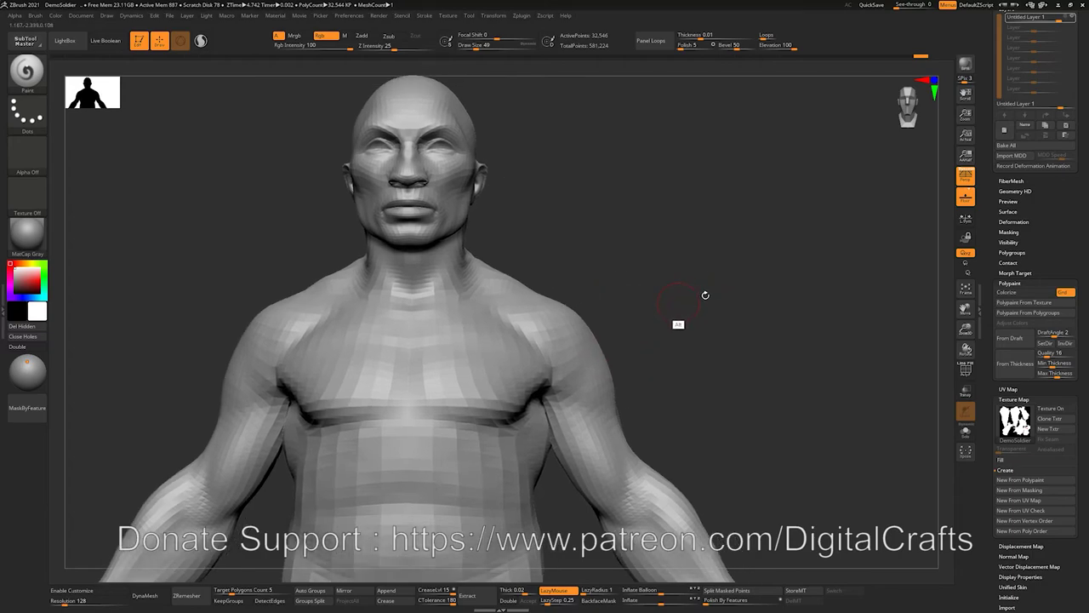
key("shift+f")
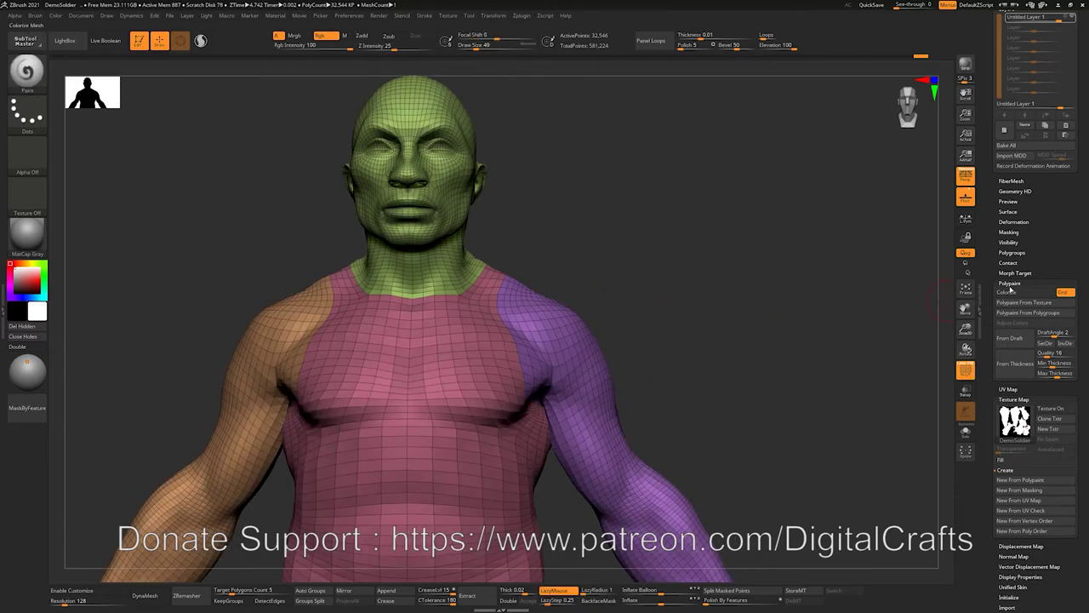
- Turn on Colorize for the soldier's polypaint and hide the polyframe display
left_click(1008, 292)
key("shift+f")
mouse_move(695, 279)
left_mouse_down()
mouse_move(698, 270)
mouse_move(602, 283)
left_mouse_up()
- Raise the soldier's subdivision level, choose the ClayBuildup brush and a yellow-green colour, and try a stroke on the chest
key("b")
key("c")
key("b")
key("d")
key("d")
left_click_drag(683, 259, 652, 223, "alt")
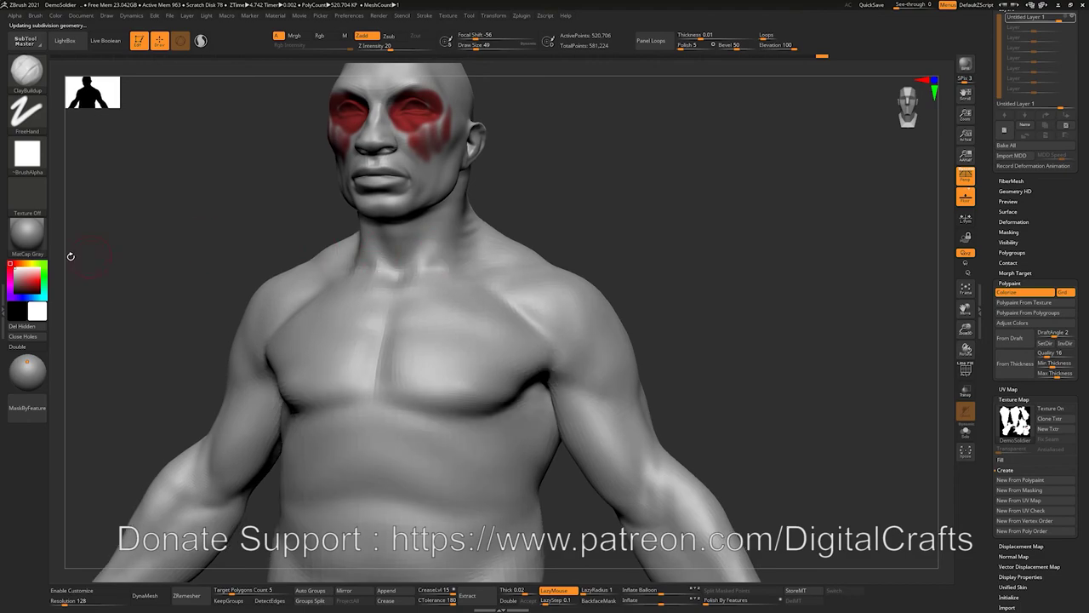
left_click(37, 265)
left_click(39, 279)
left_click(388, 349)
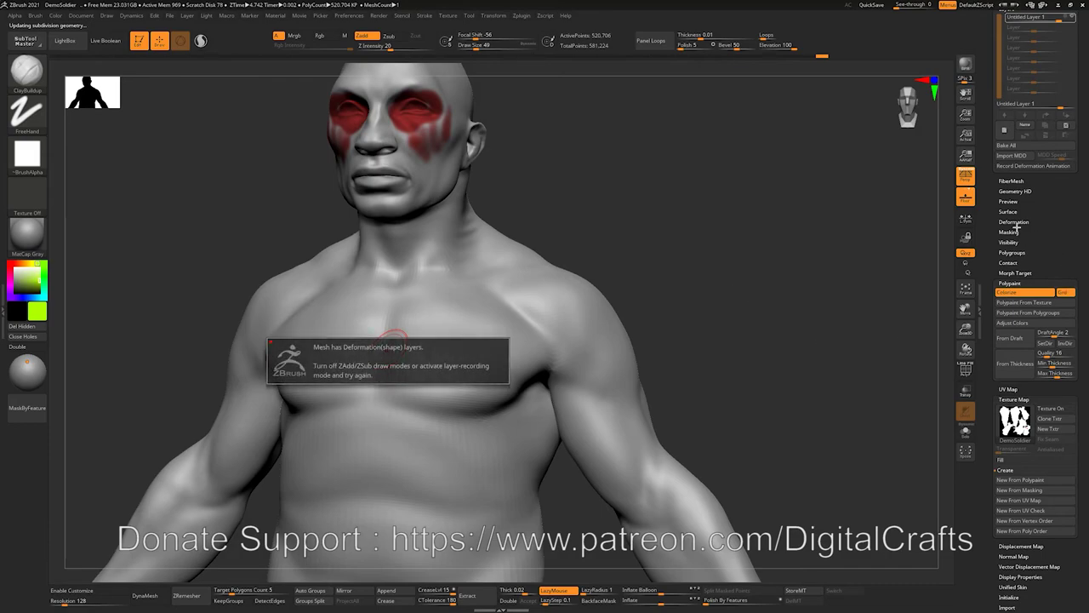
- Delete Untitled Layer 1 from the soldier's layers
scroll(1043, 219, "up", 5)
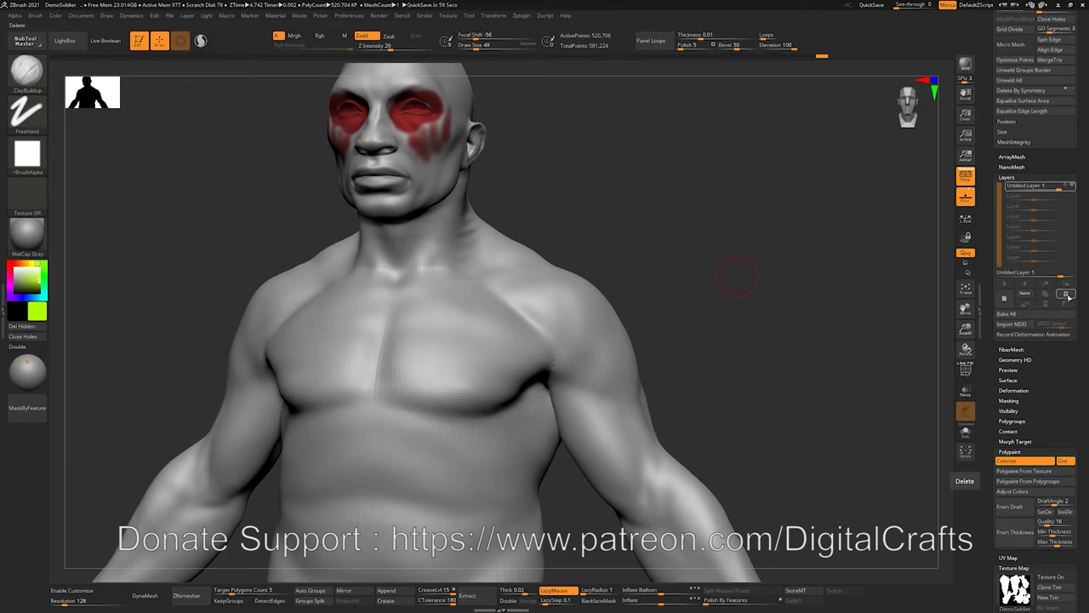
left_click(1065, 293)
left_click_drag(729, 218, 715, 247)
- Raise the soldier to its highest subdivision level and divide the mesh once more
key("ctrl+d")
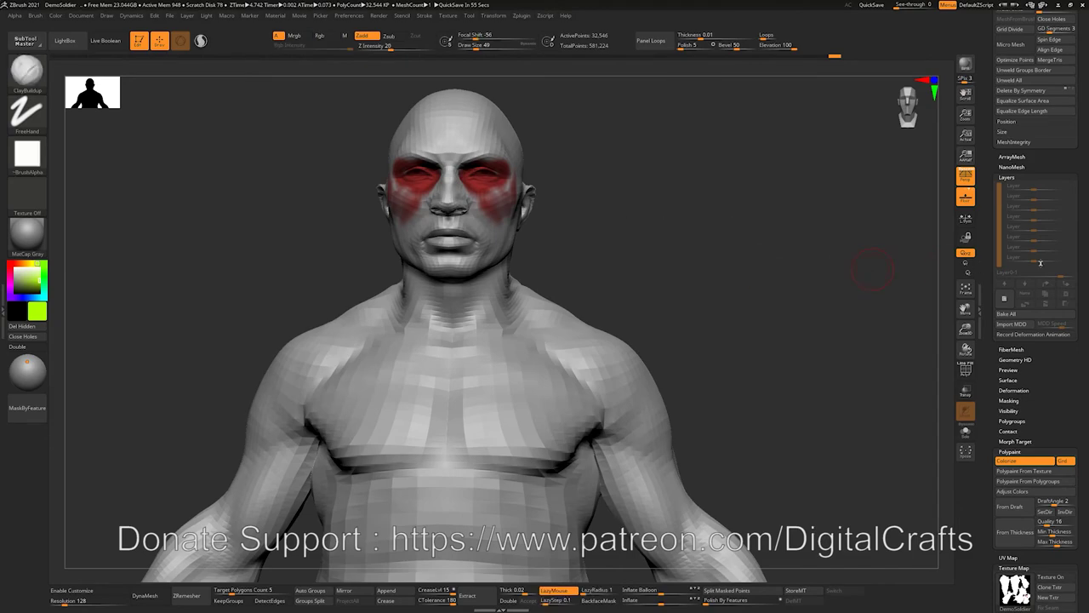
key("ctrl+d")
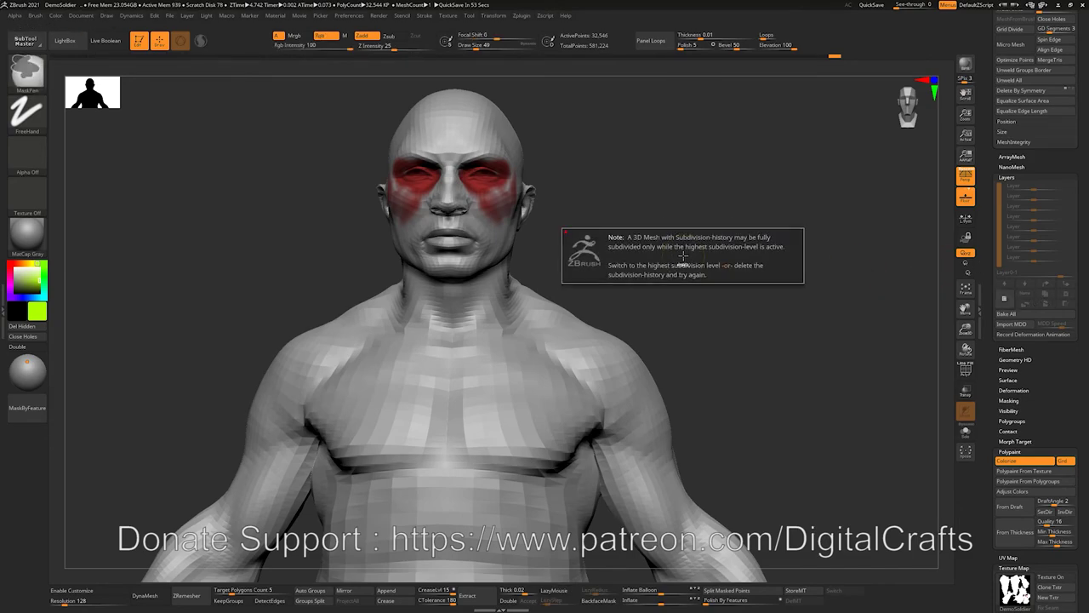
key("d")
key("d")
left_click_drag(613, 235, 653, 203)
key("ctrl+d")
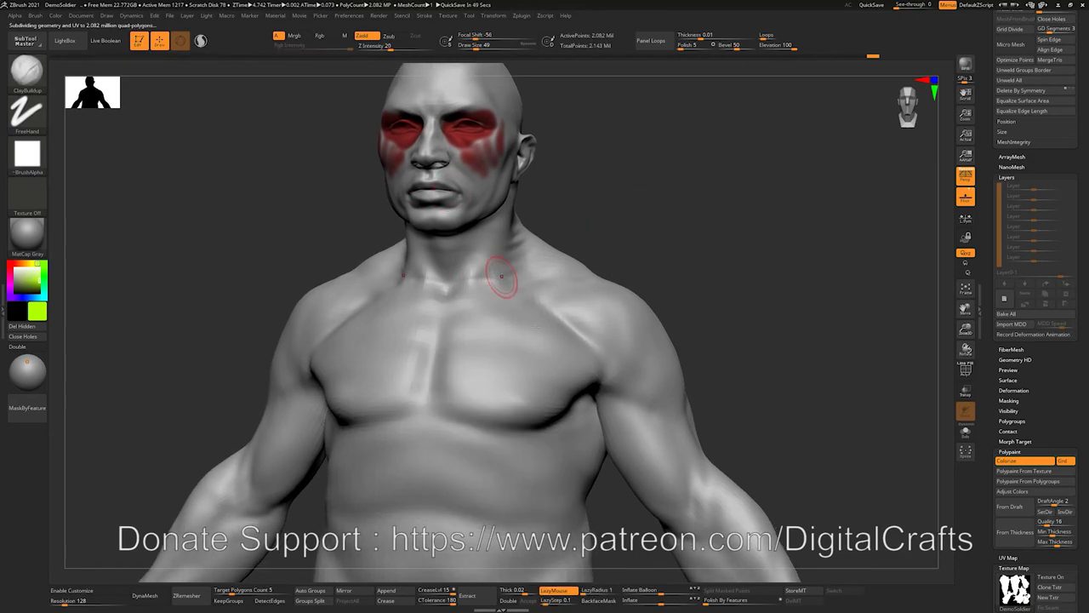
- Paint yellow-green strokes across the soldier's upper chest with the Paint brush
key("b")
key("p")
key("a")
mouse_move(542, 351)
left_mouse_down()
mouse_move(505, 313)
mouse_move(508, 298)
left_mouse_up()
- Enlarge the brush to draw size 167 and paint orange over the soldier's collarbones, shoulders and upper chest
left_click(23, 263)
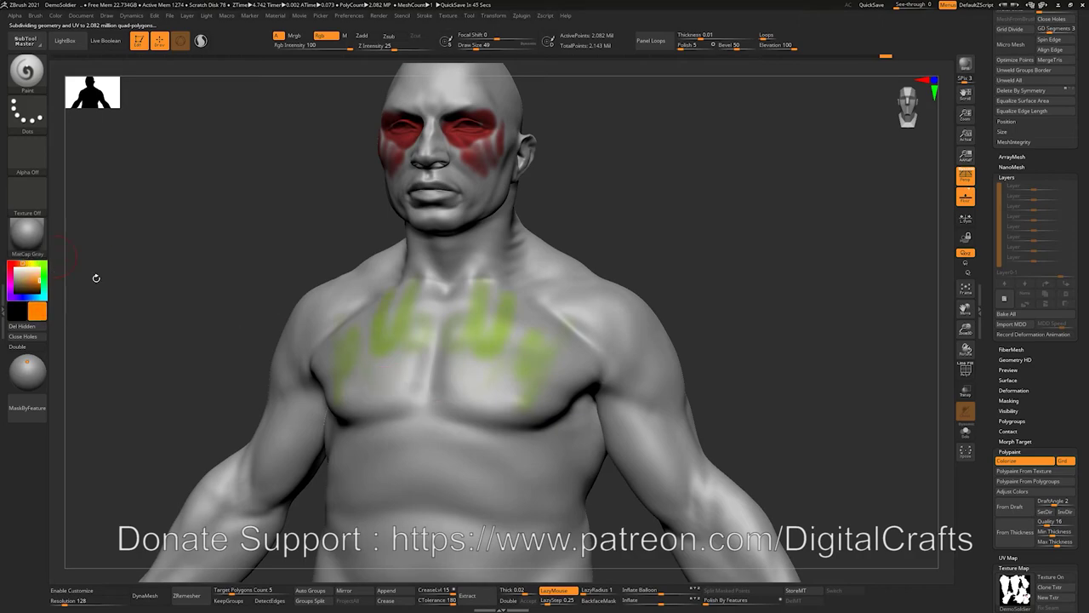
key("s")
left_click_drag(444, 320, 491, 297)
key("s")
left_click_drag(557, 291, 542, 368)
left_click_drag(562, 298, 591, 321)
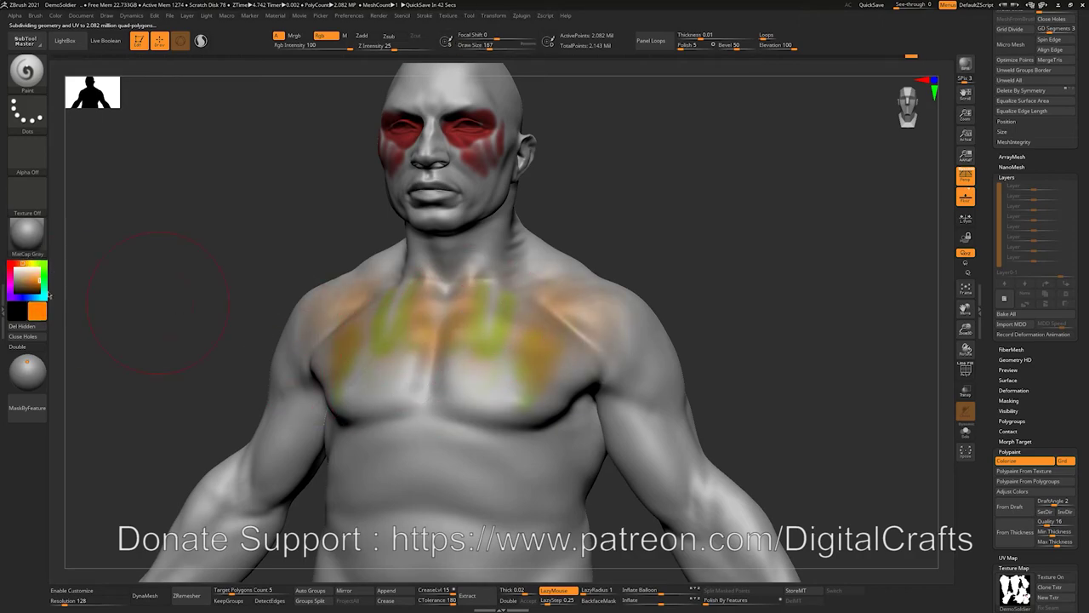
- Paint red patches over the soldier's lower chest and upper arms, and check the painted colours from the front
left_click(15, 263)
mouse_move(485, 385)
left_mouse_down()
mouse_move(475, 367)
mouse_move(663, 438)
left_mouse_up()
left_click_drag(794, 364, 708, 361, "shift")
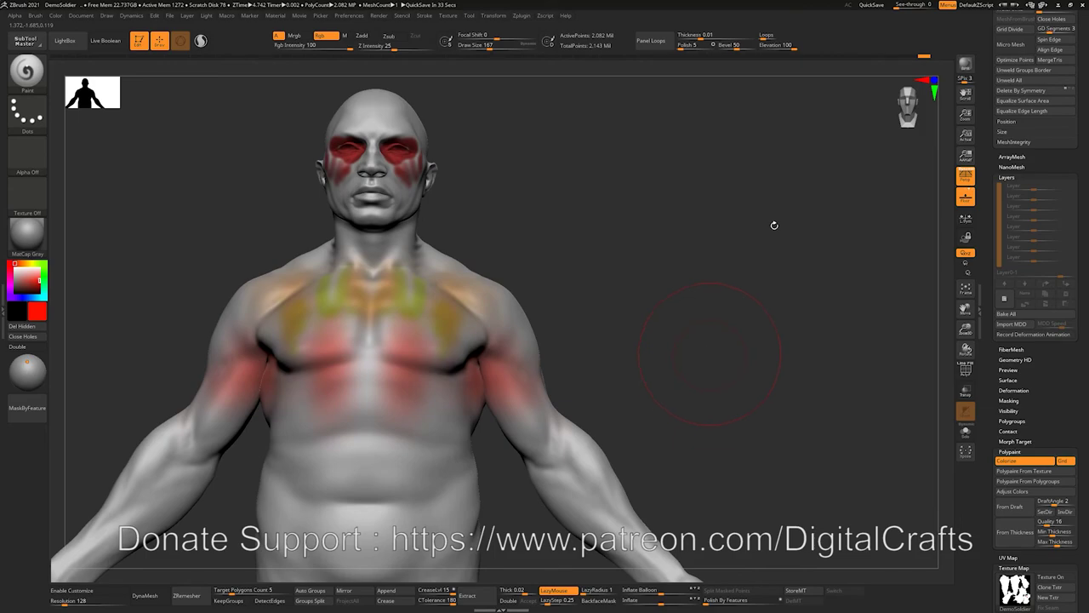
mouse_move(615, 267)
left_mouse_down("alt")
mouse_move(747, 284)
mouse_move(710, 274)
left_mouse_up("alt")
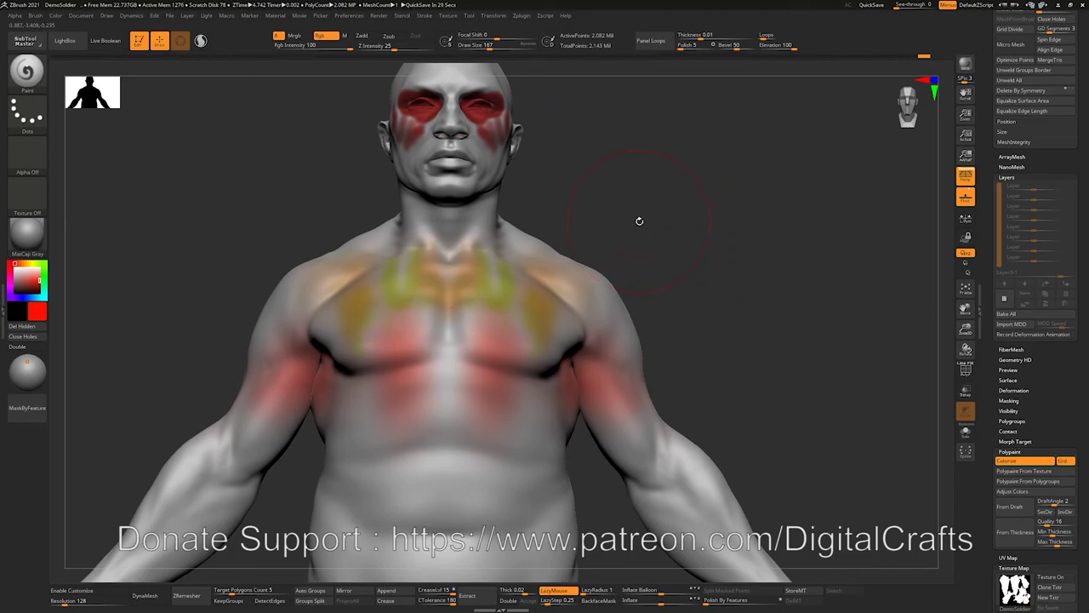
left_click_drag(638, 233, 669, 256, "alt")
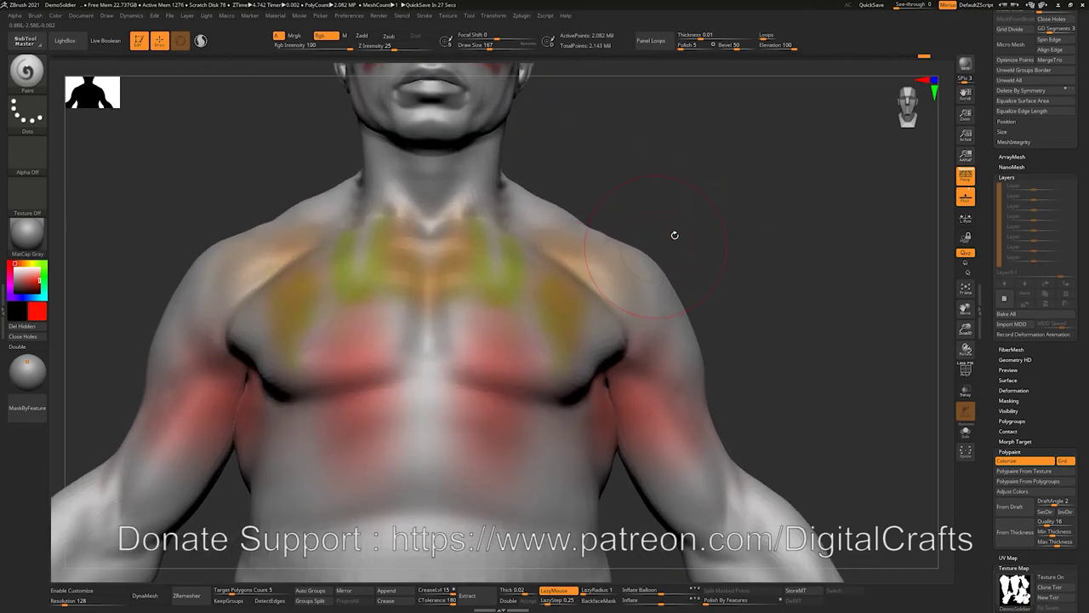
- Set the soldier to subdivision level 2 and delete the subdivision levels above and below it
key("shift+d")
key("shift+d")
key("shift+d")
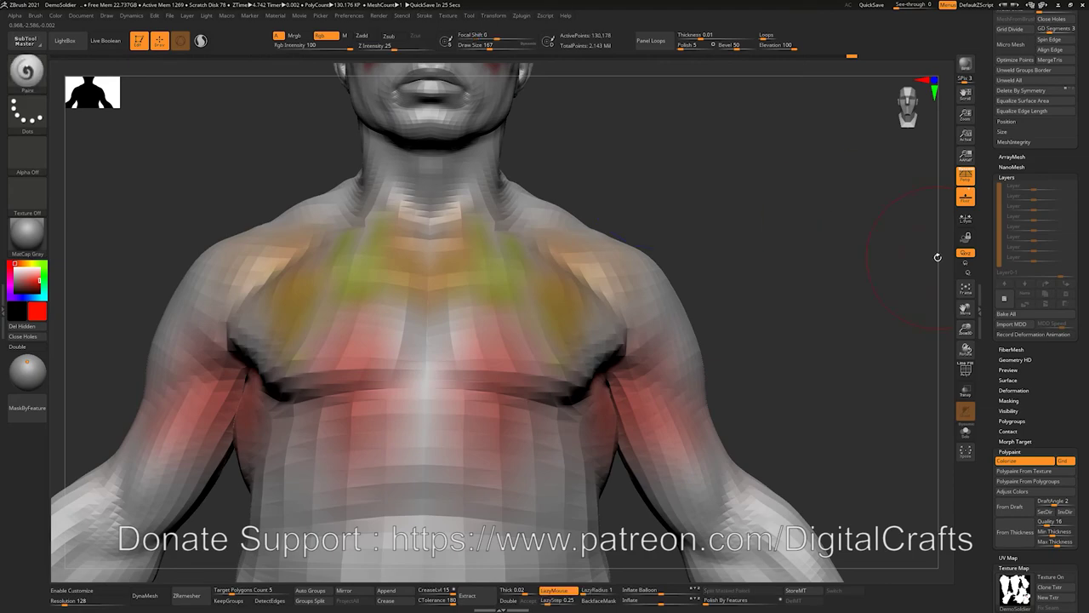
key("d")
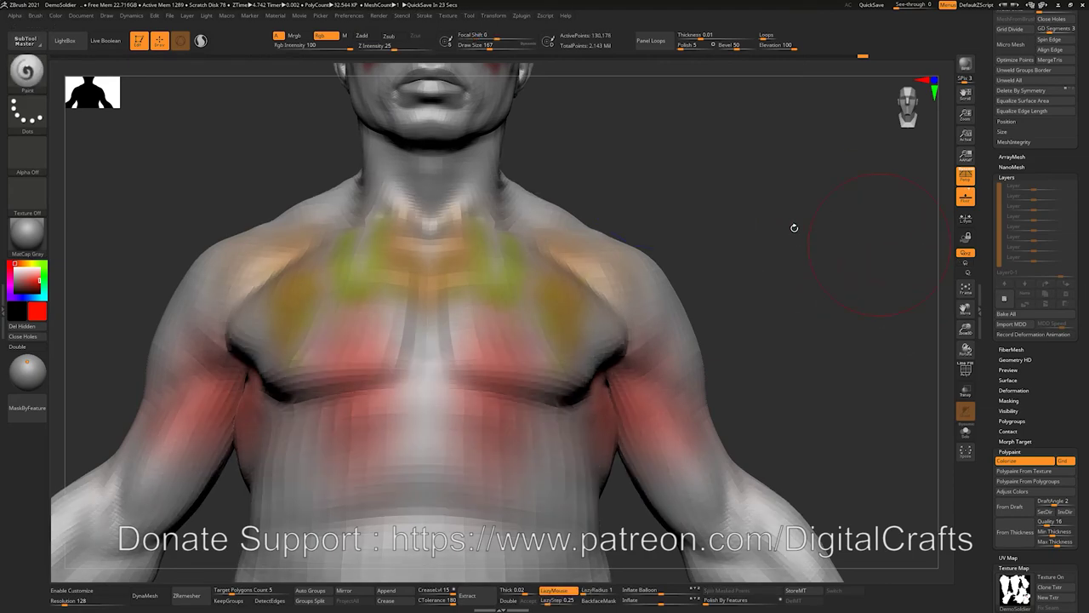
left_click_drag(767, 255, 748, 302, "alt")
scroll(1004, 315, "up", 10)
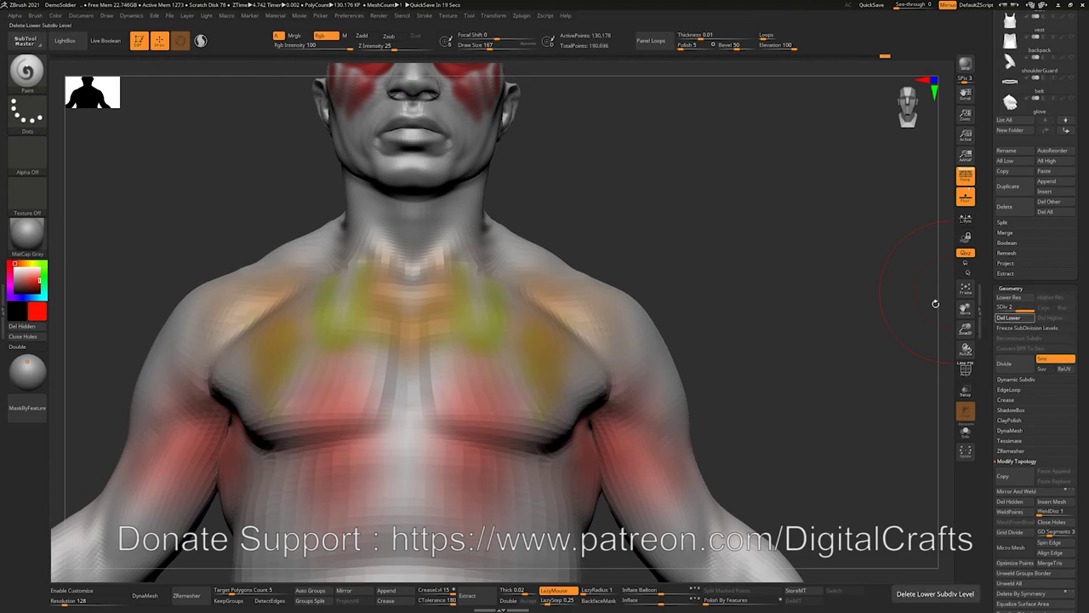
left_click(1009, 317)
left_click_drag(688, 236, 670, 271, "alt")
- Disable Export Polygroups as Mats and export the soldier as FBX, overwriting Temp1.fbx on the Desktop
left_click(521, 15)
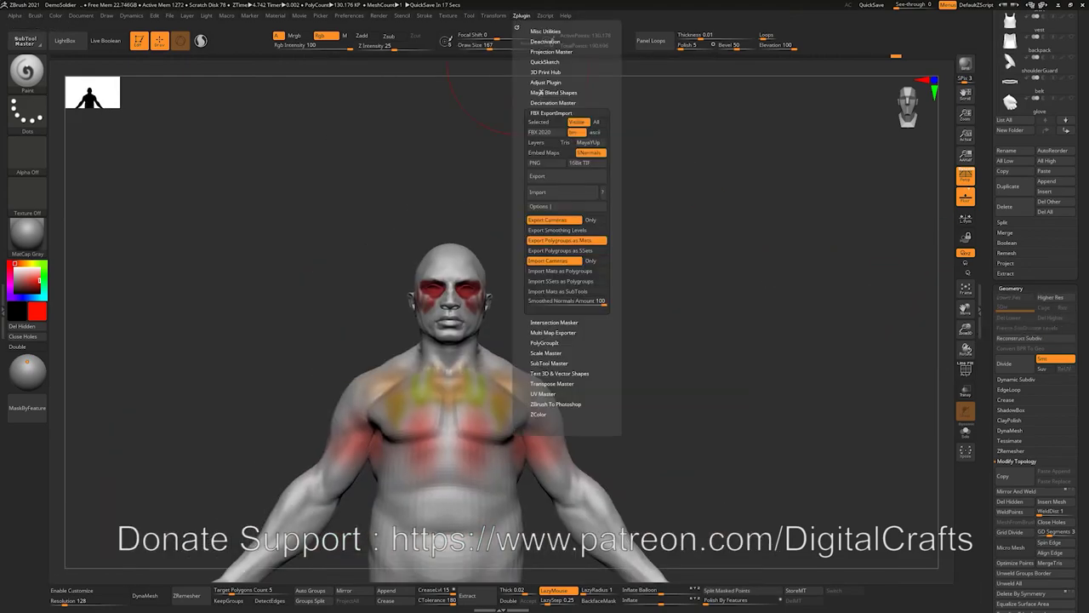
left_click(557, 241)
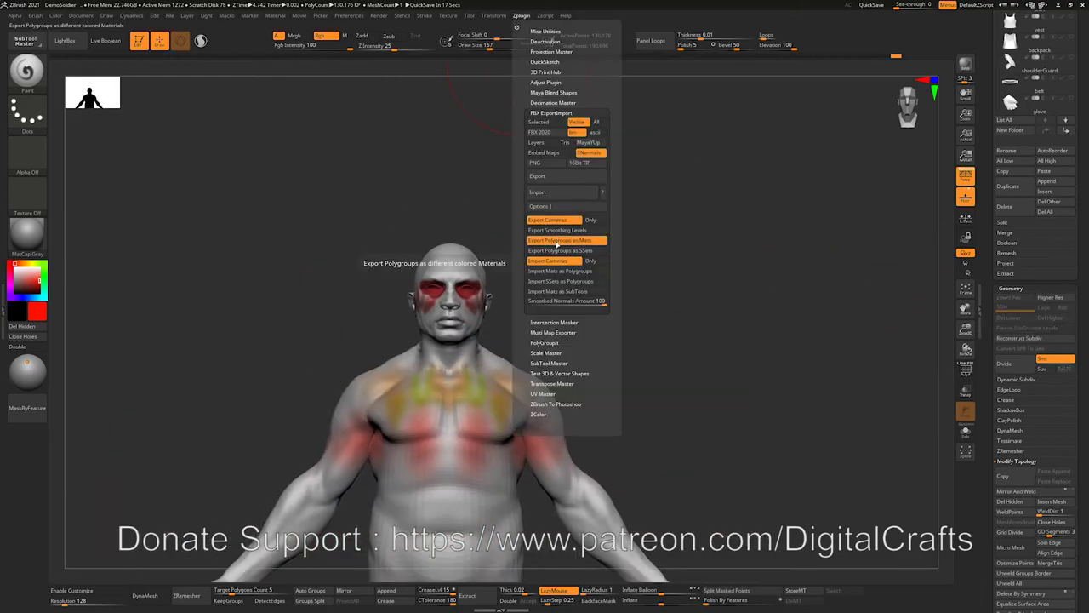
left_click(558, 241)
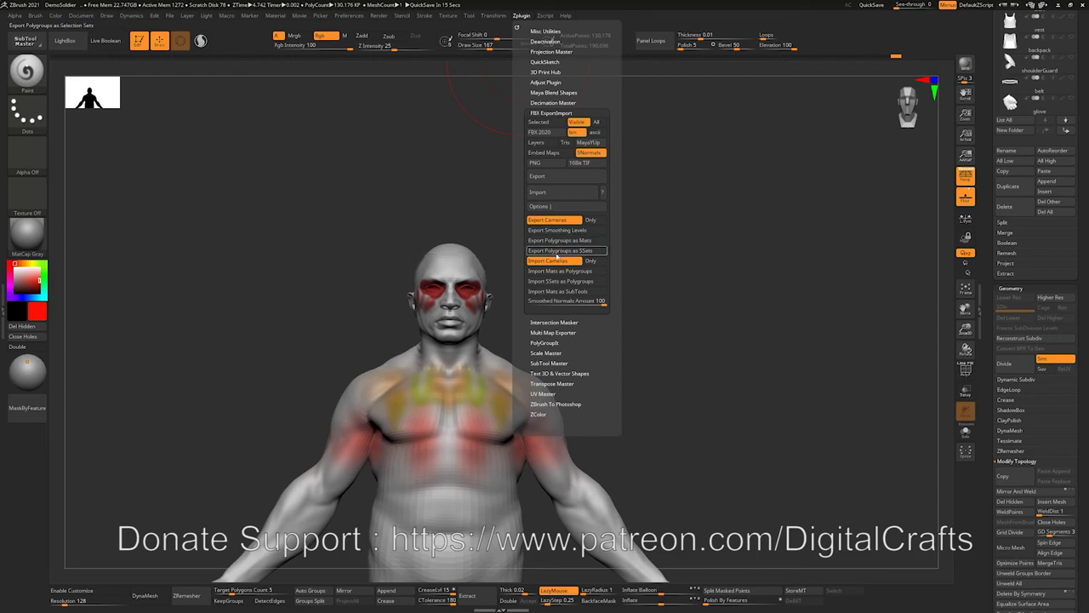
left_click(546, 176)
double_click(651, 168)
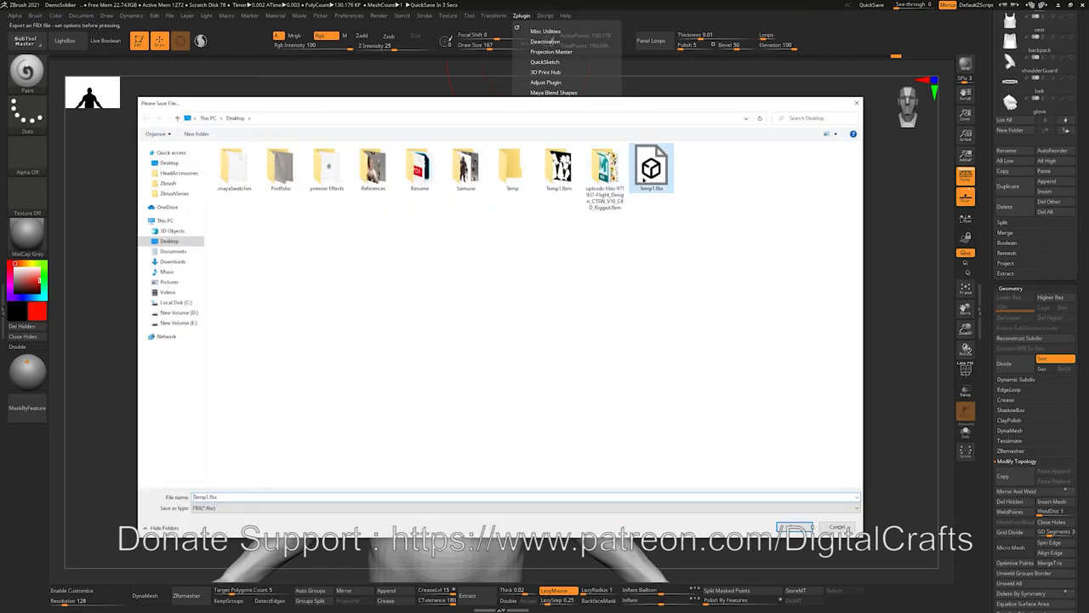
left_click(564, 305)
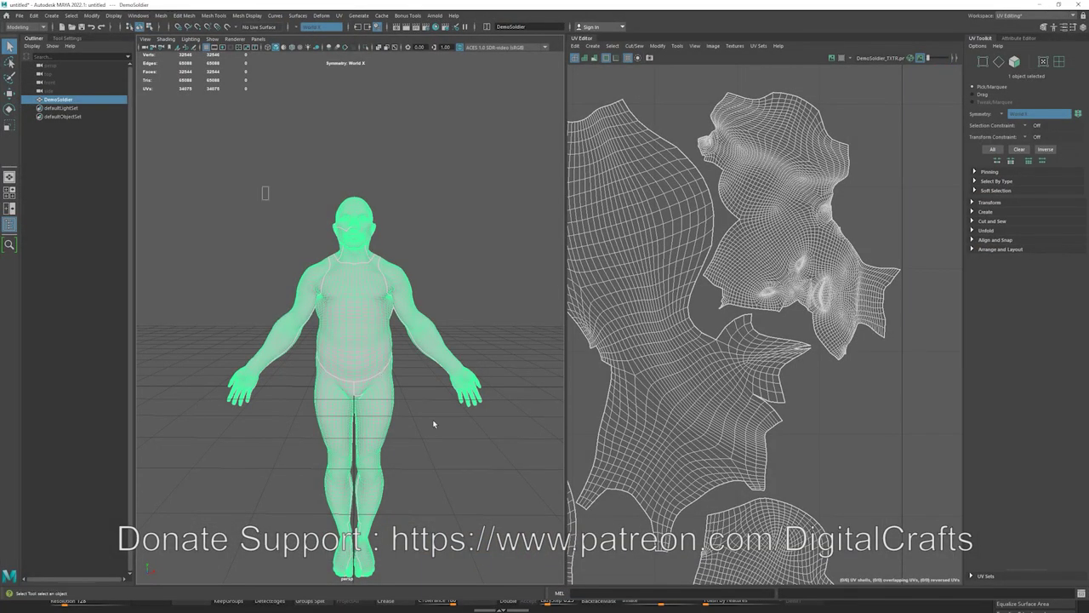
- Delete the previously imported DemoSoldier mesh from the Maya scene
key("Delete")
left_click(18, 15)
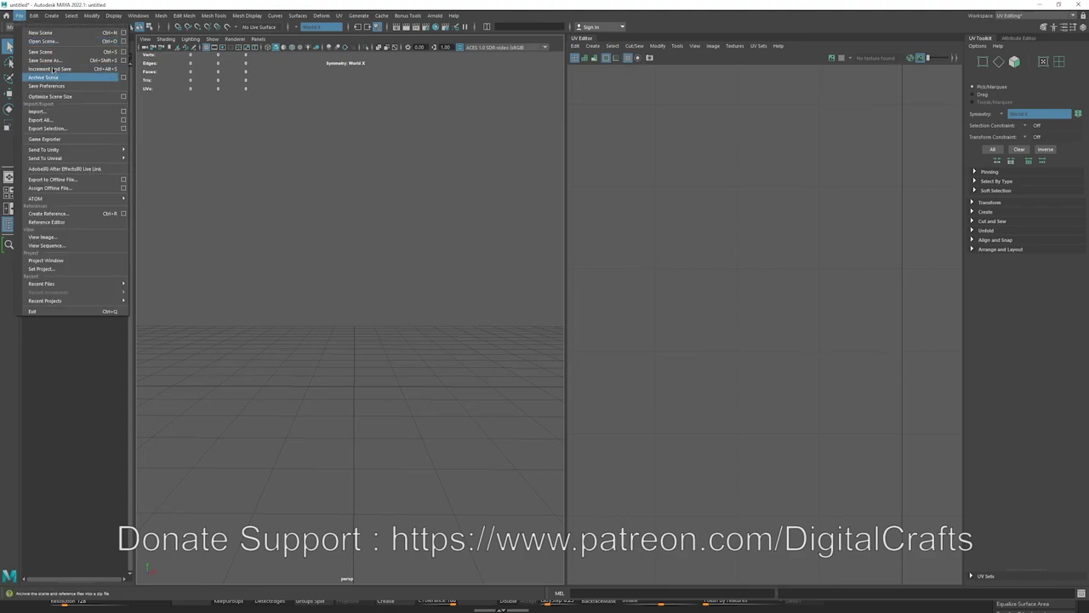
left_click(37, 111)
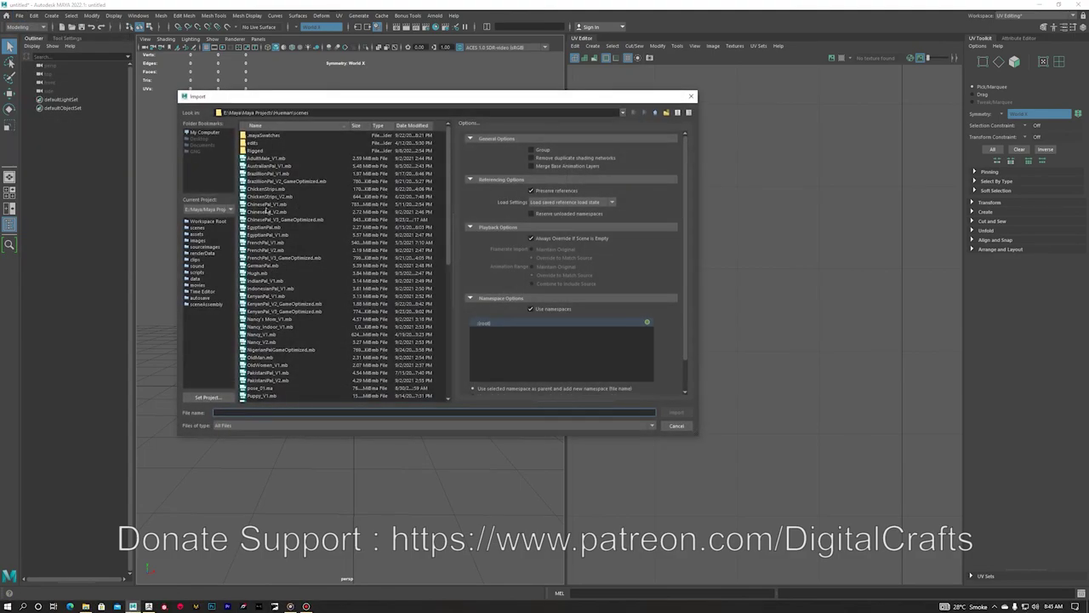
left_click(662, 426)
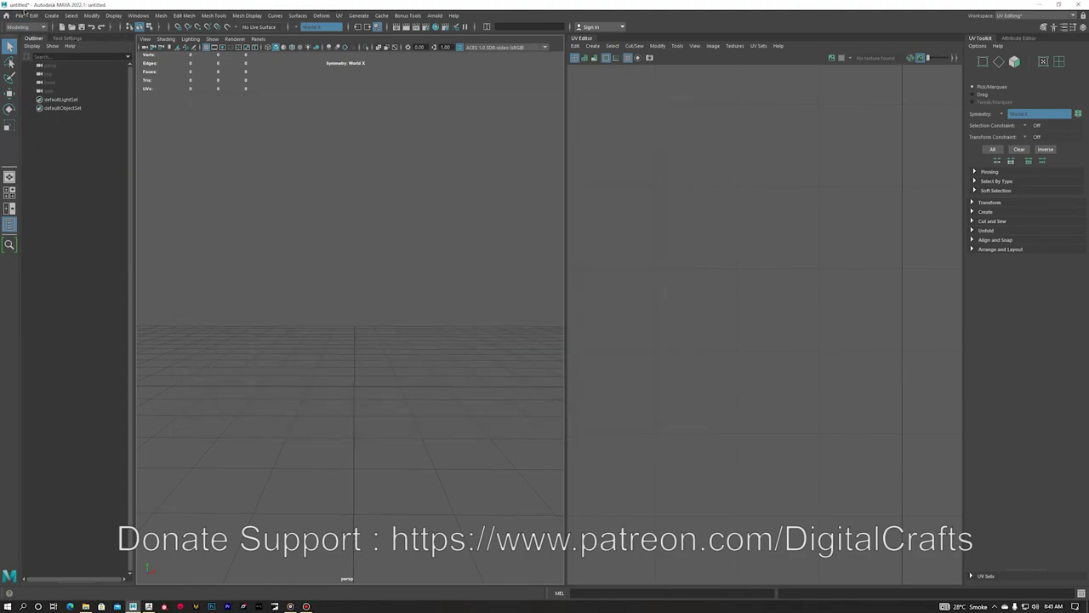
- Start a new empty Maya scene without saving the changes to the untitled one
left_click(18, 16)
left_click(62, 37)
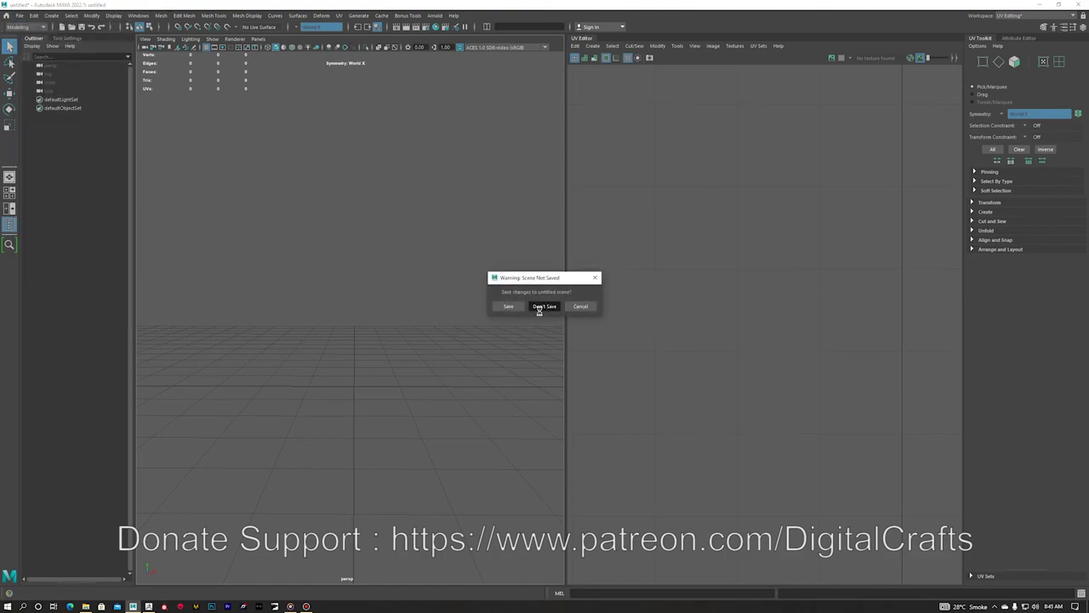
left_click(537, 309)
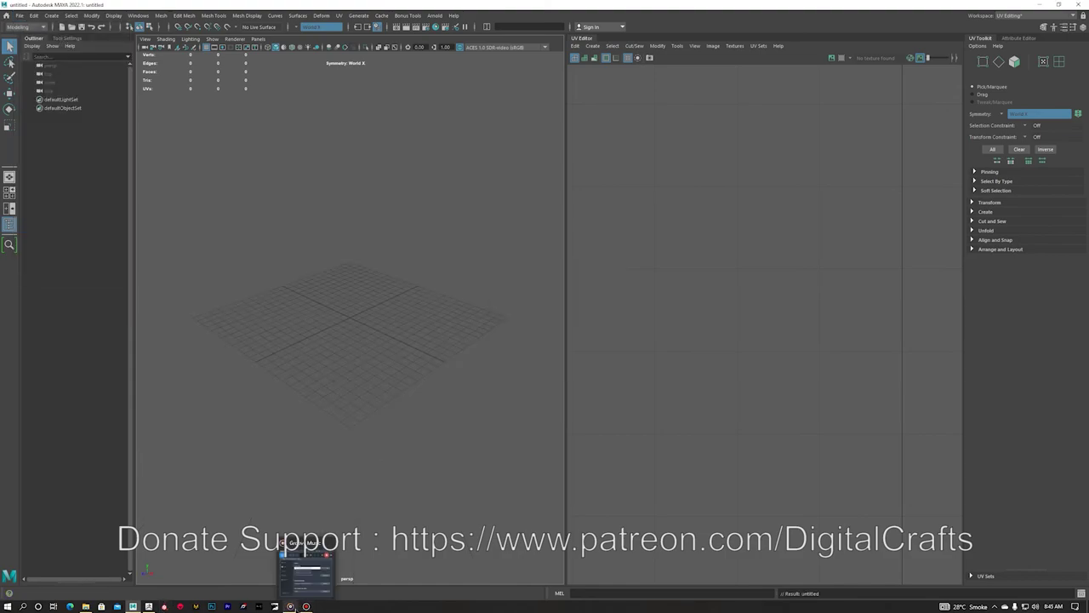
- Import Temp1.fbx from the Desktop folder into the Maya scene and put the file browser away
mouse_move(133, 606)
left_click(85, 606)
left_click_drag(710, 475, 395, 301)
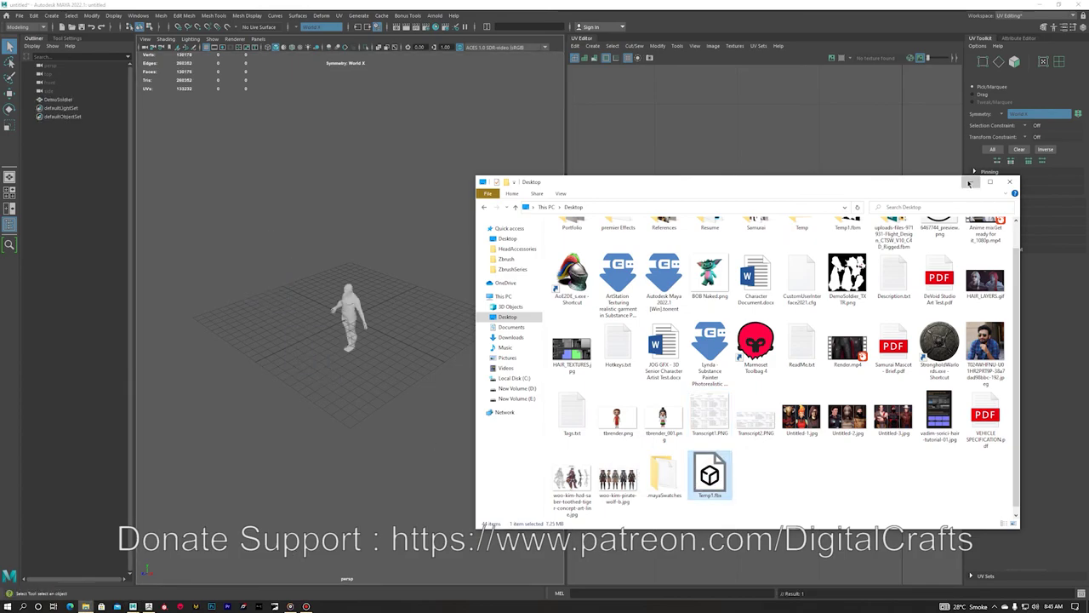
left_click(971, 182)
- Frame the imported soldier and examine its head and torso from the front for the painted colours
left_click_drag(287, 213, 444, 337)
key("f")
left_click_drag(309, 316, 344, 207, "alt")
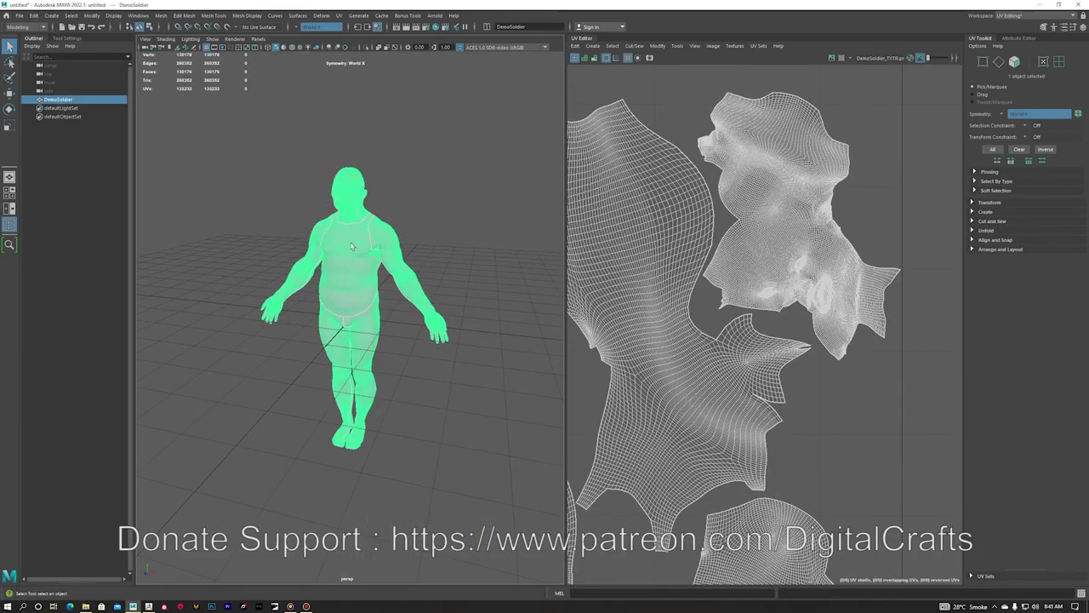
scroll(344, 207, "up", 5)
middle_click_drag(344, 207, 340, 294, "alt")
left_click_drag(340, 293, 319, 312, "alt")
scroll(320, 313, "down", 2)
left_click(418, 244)
scroll(418, 244, "up", 5)
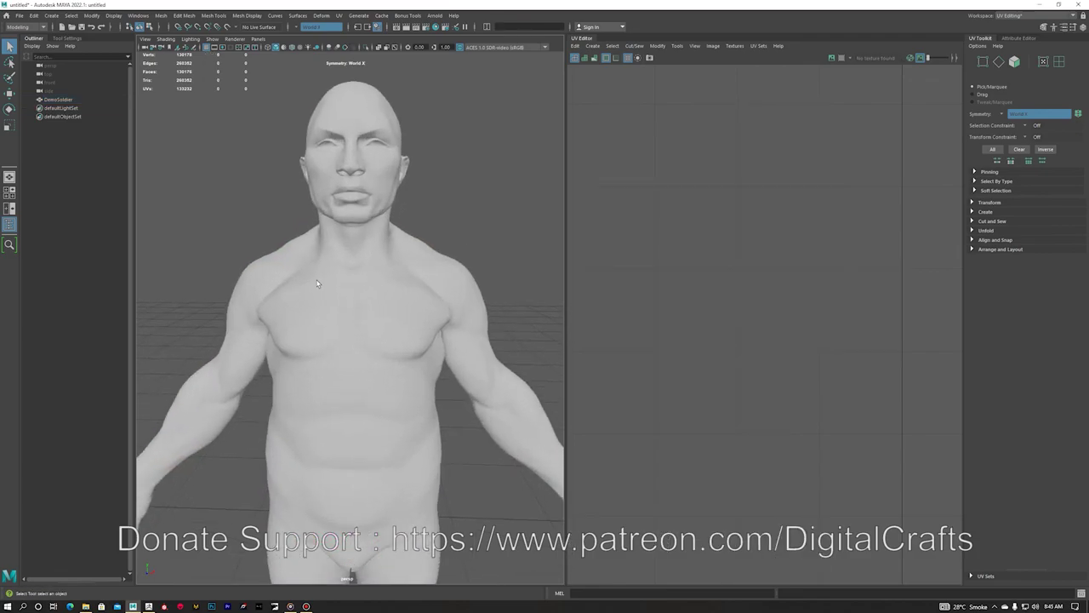
- Try to toggle the Display Colors attribute with nothing selected, and show the Tool Settings
left_click(247, 15)
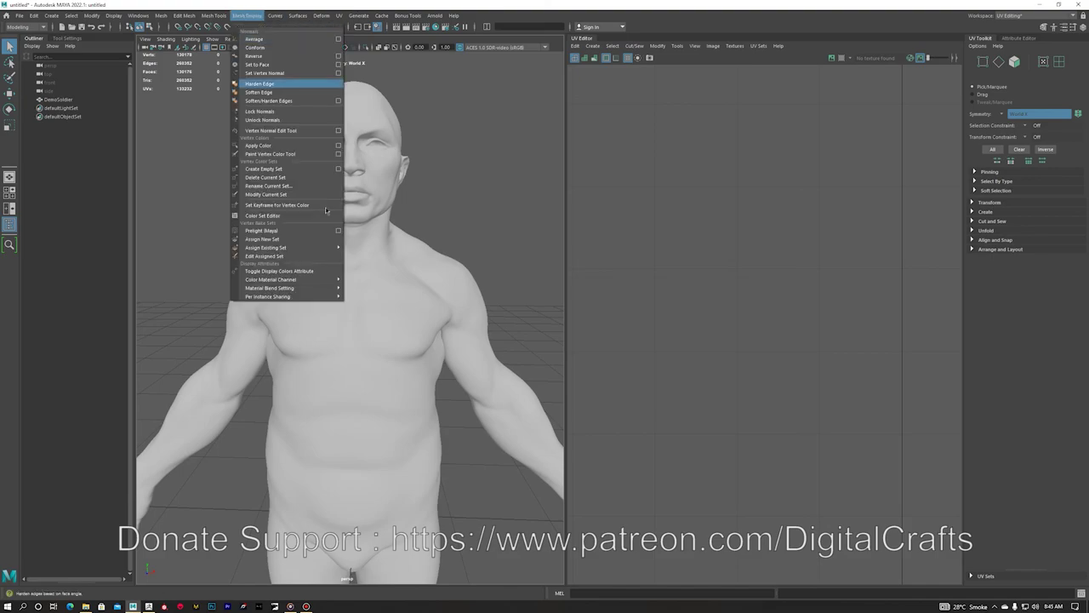
left_click(283, 272)
key("f")
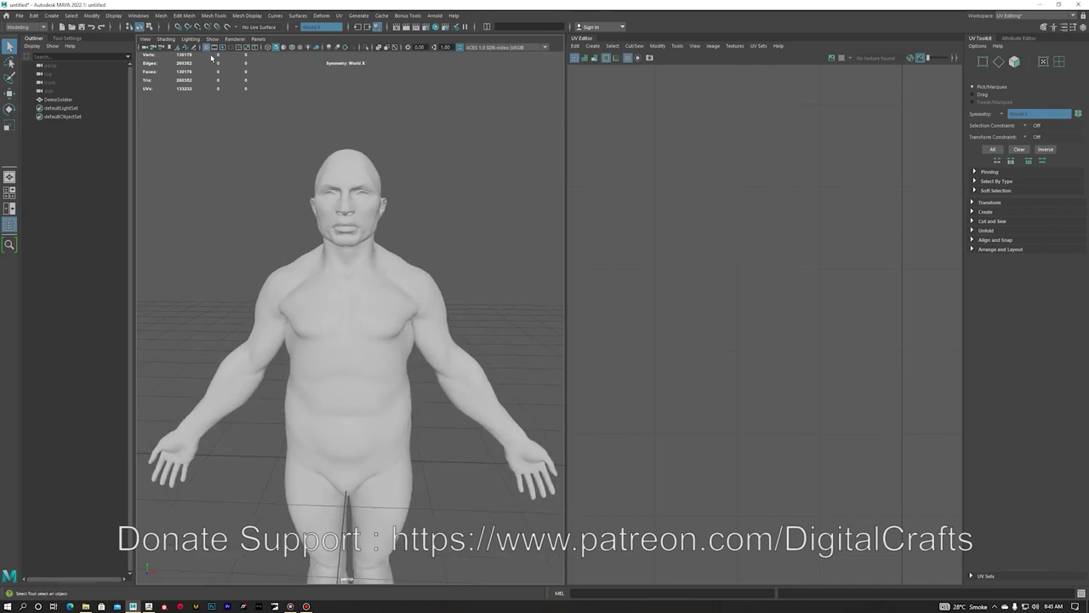
left_click(64, 39)
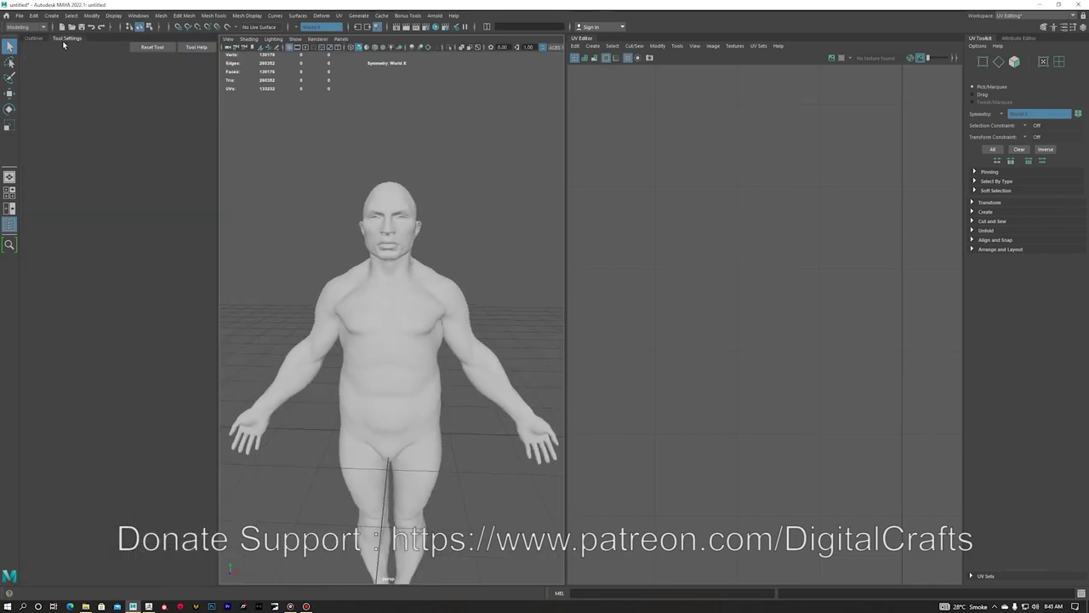
- Select the soldier mesh and toggle its Display Colors attribute to show the polypaint as vertex colours
left_click(379, 300)
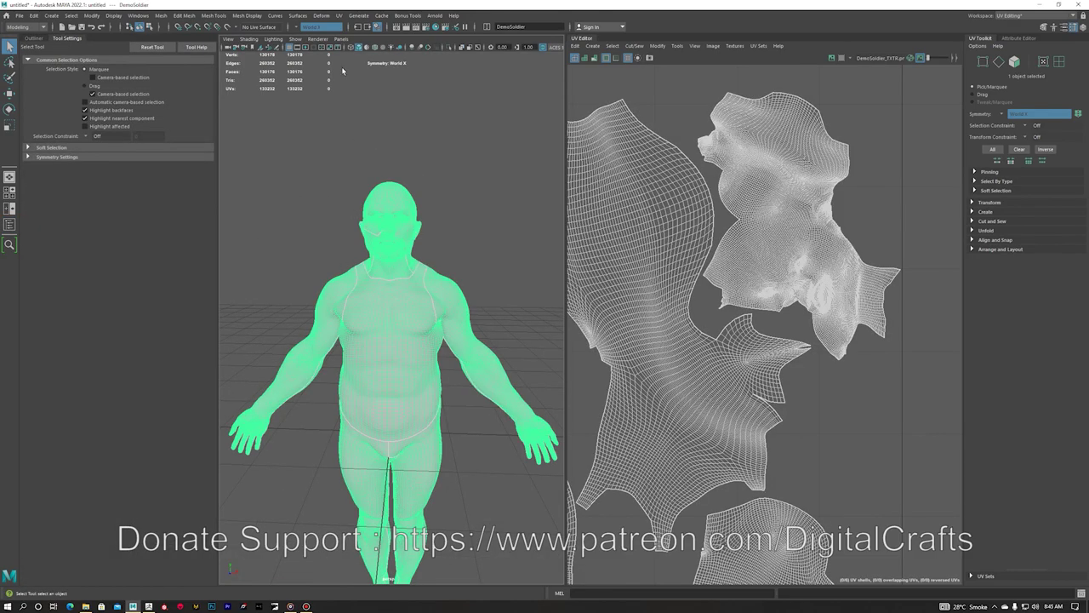
left_click(246, 15)
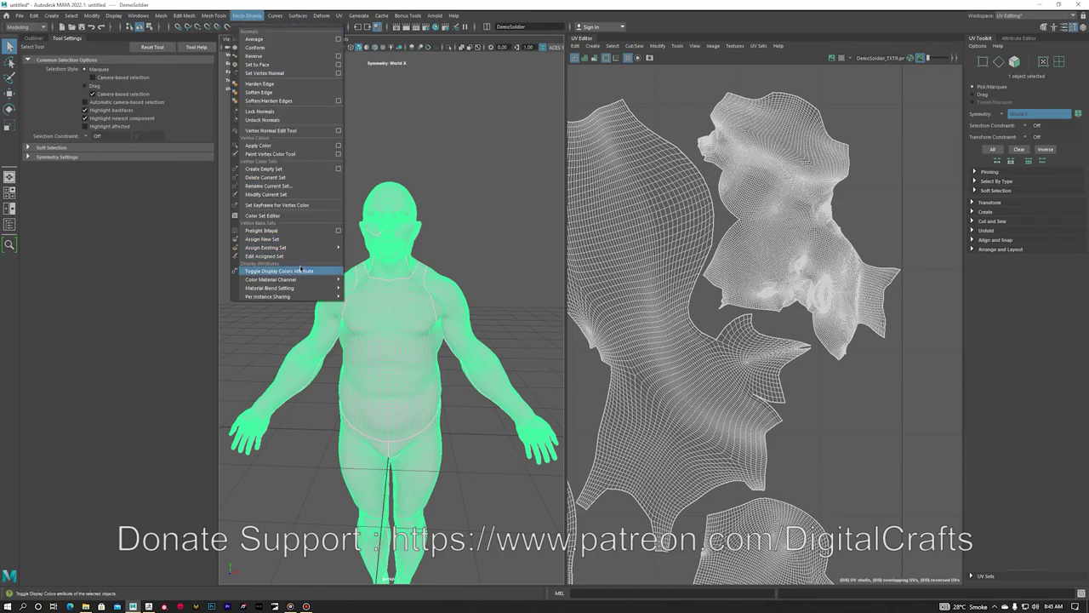
left_click(300, 270)
left_click(284, 214)
mouse_move(326, 238)
left_mouse_down("alt")
mouse_move(381, 241)
mouse_move(320, 238)
left_mouse_up("alt")
scroll(353, 237, "up", 5)
scroll(382, 238, "down", 4)
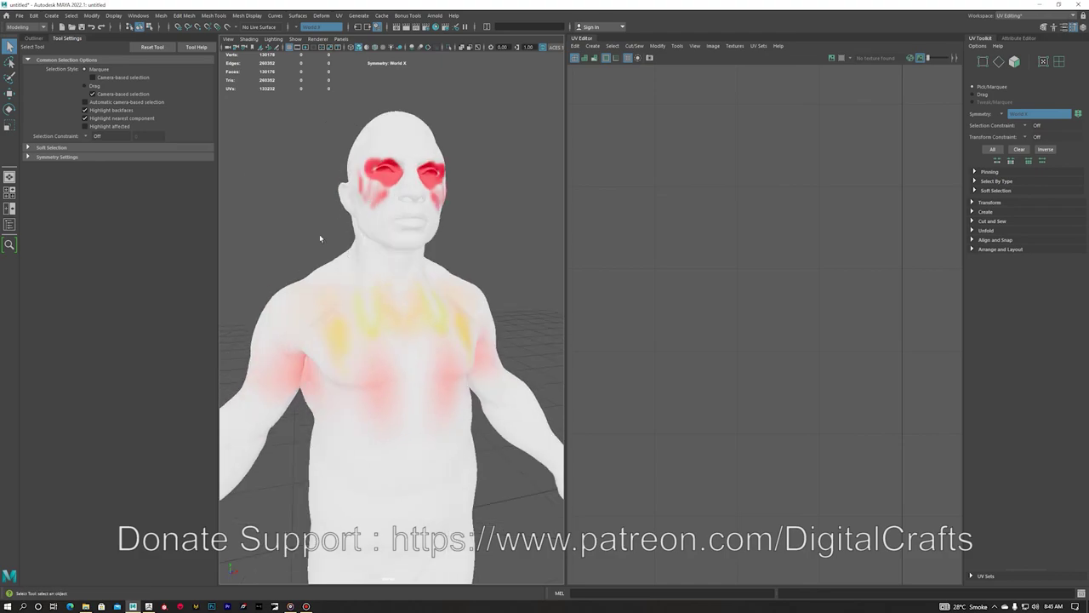
- Examine the soldier's UV layout and its vertex colours on the face, chest and arms, with the mesh selected and deselected
left_click_drag(256, 175, 347, 283)
scroll(596, 356, "down", 4)
middle_click_drag(622, 362, 723, 191, "alt")
scroll(723, 191, "down", 2)
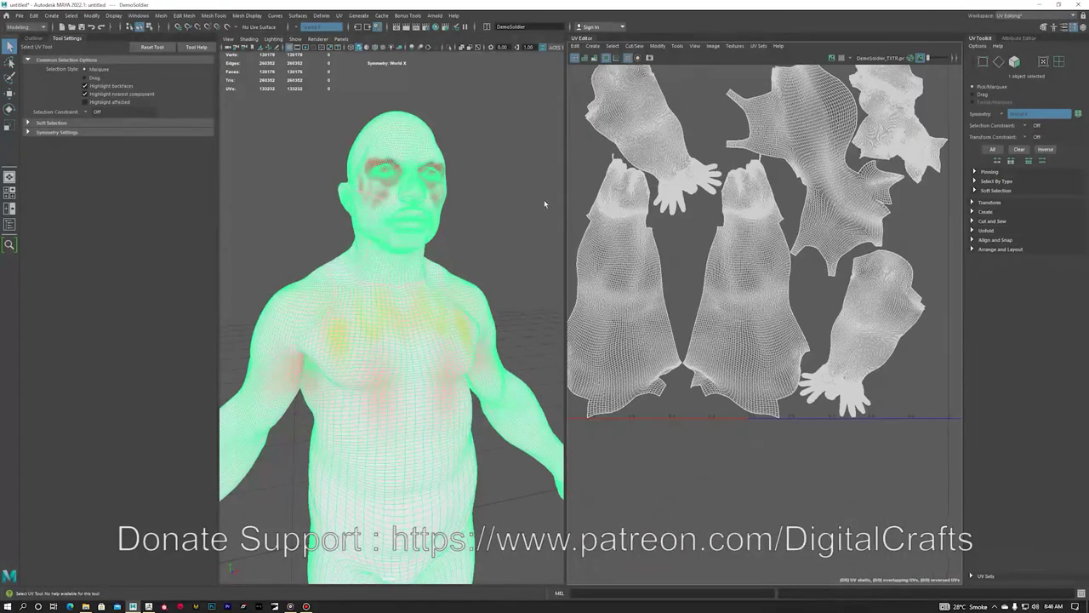
left_click_drag(304, 298, 333, 304, "alt")
left_click(401, 292)
left_click(406, 280)
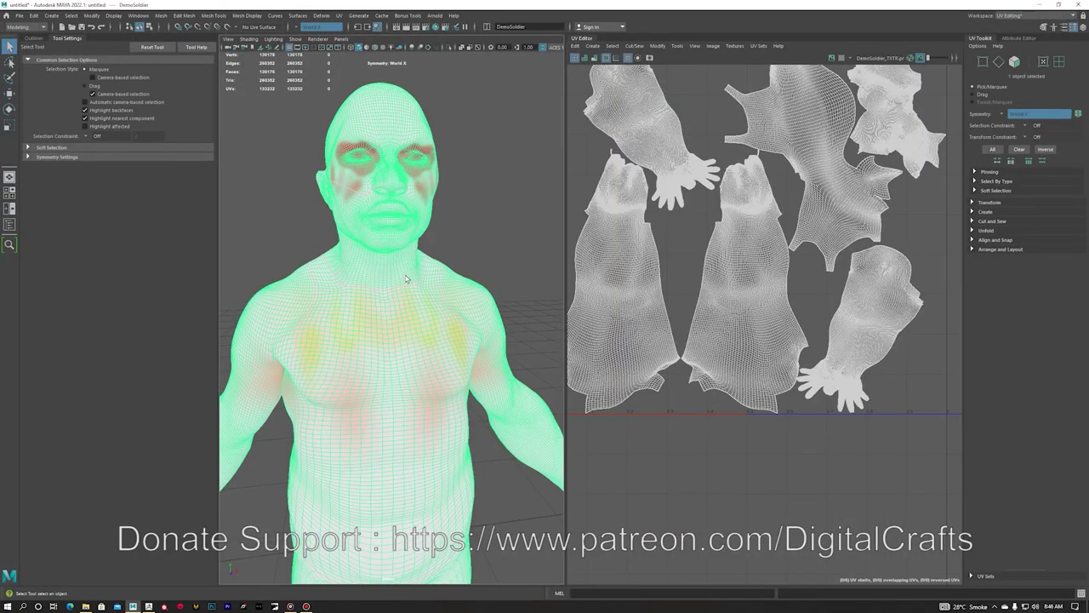
scroll(406, 279, "down", 3)
left_click(492, 206)
scroll(418, 275, "down", 3)
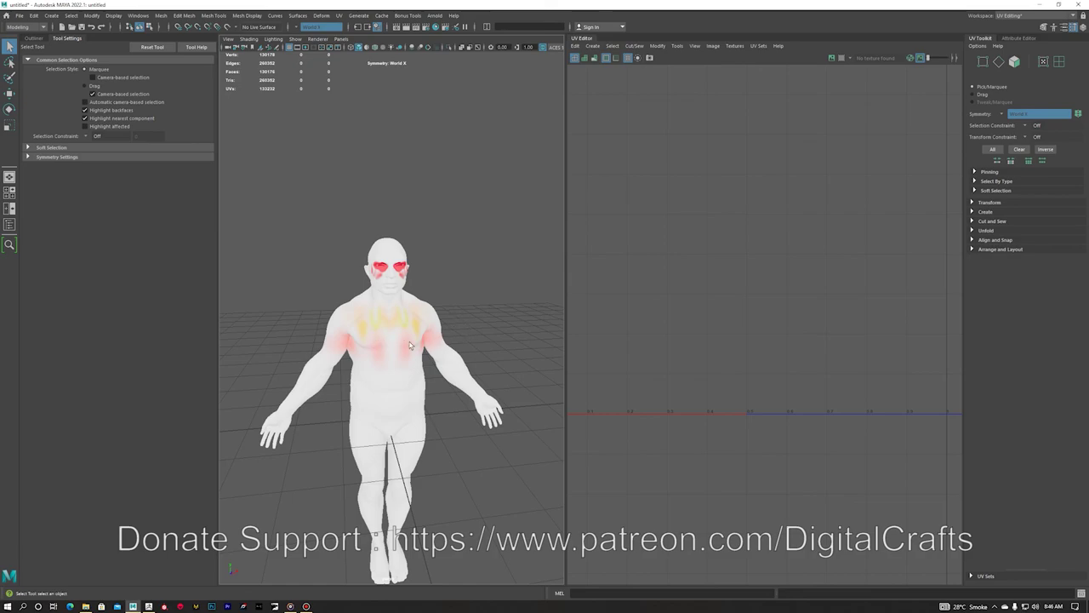
left_click_drag(284, 189, 421, 407)
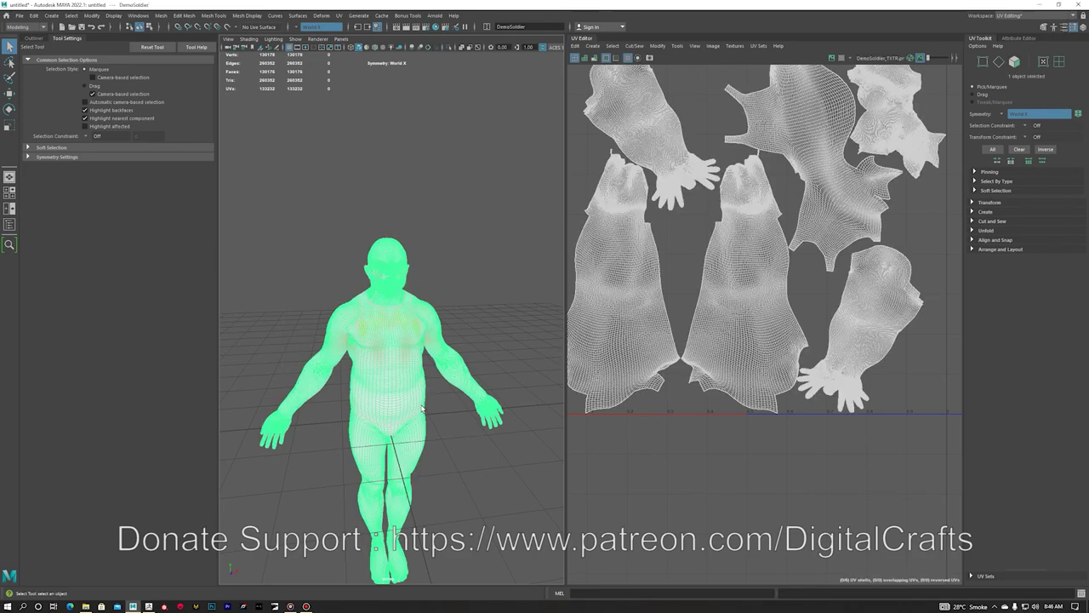